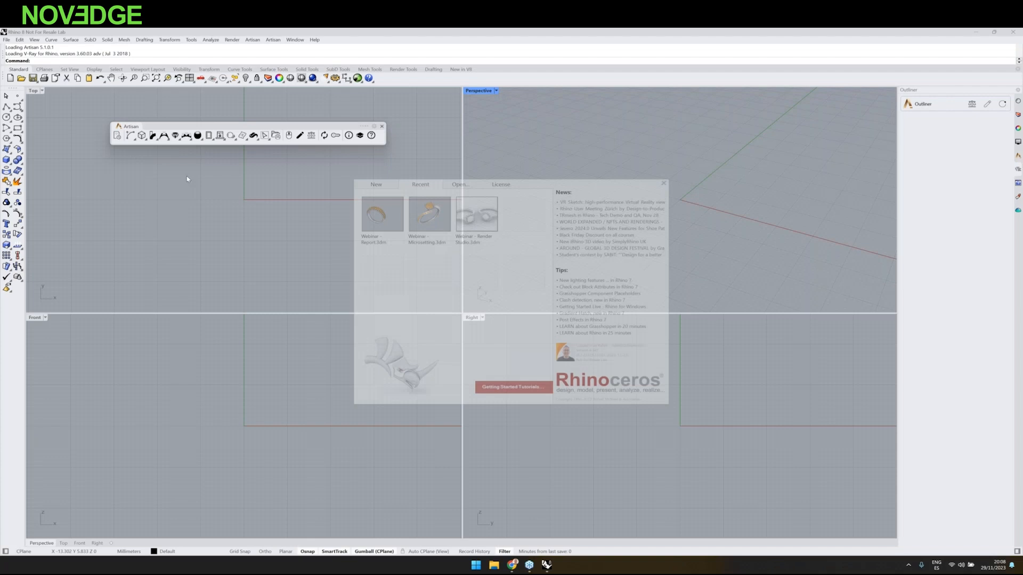
# Step: Dismiss the start-up window and maximize the Perspective viewport
pyautogui.click(193, 201)
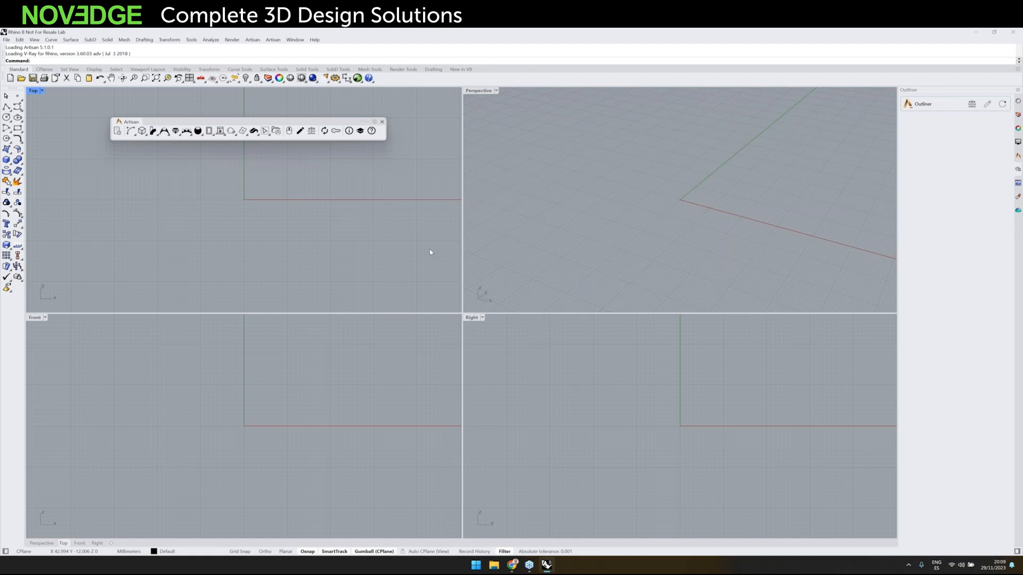
pyautogui.click(483, 91)
pyautogui.doubleClick(484, 91)
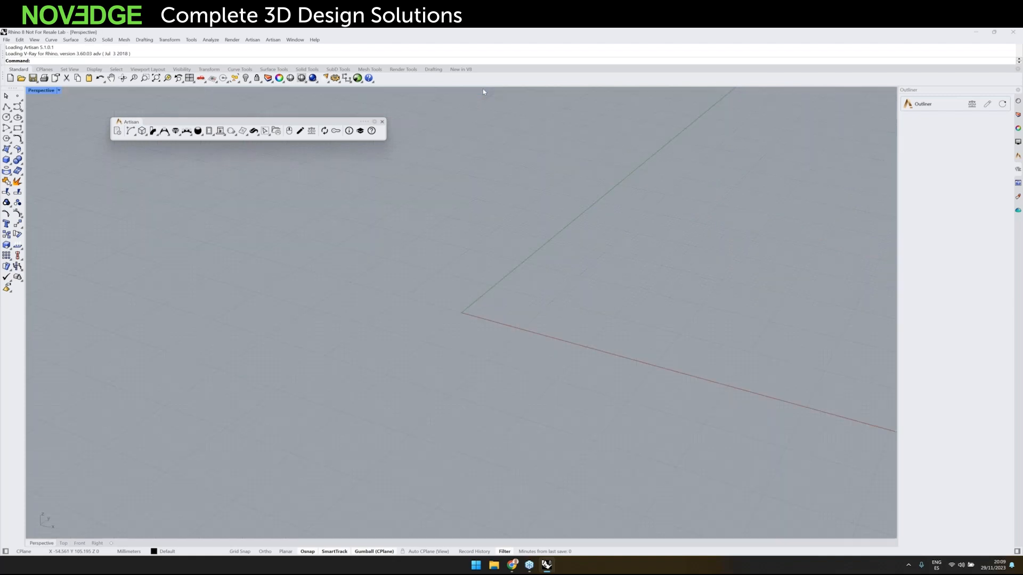
# Step: Start the Artisan Classic shank tool to place a ring shank at the origin
pyautogui.click(165, 132)
pyautogui.moveTo(170, 140); pyautogui.dragTo(171, 155)
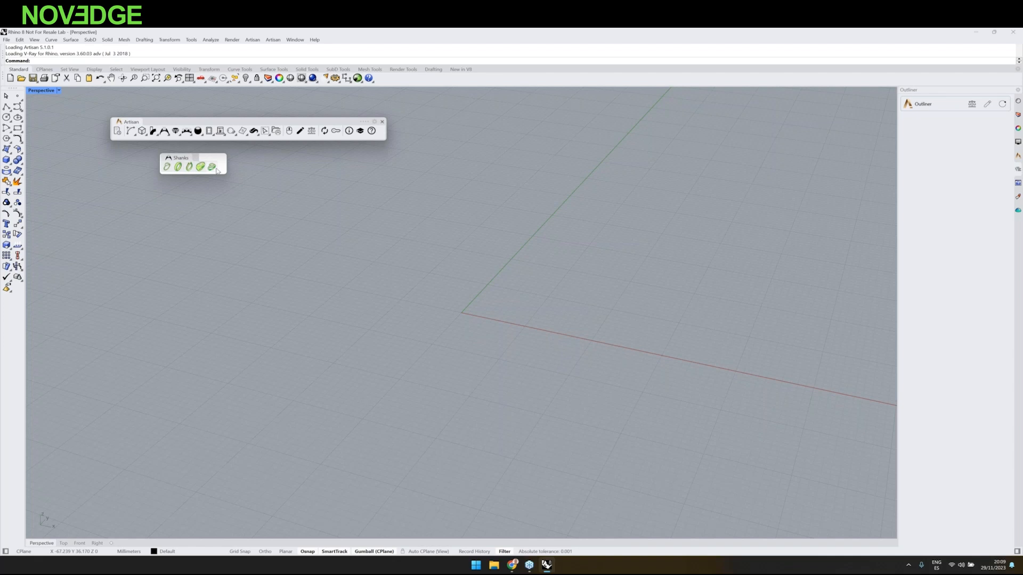
pyautogui.click(178, 167)
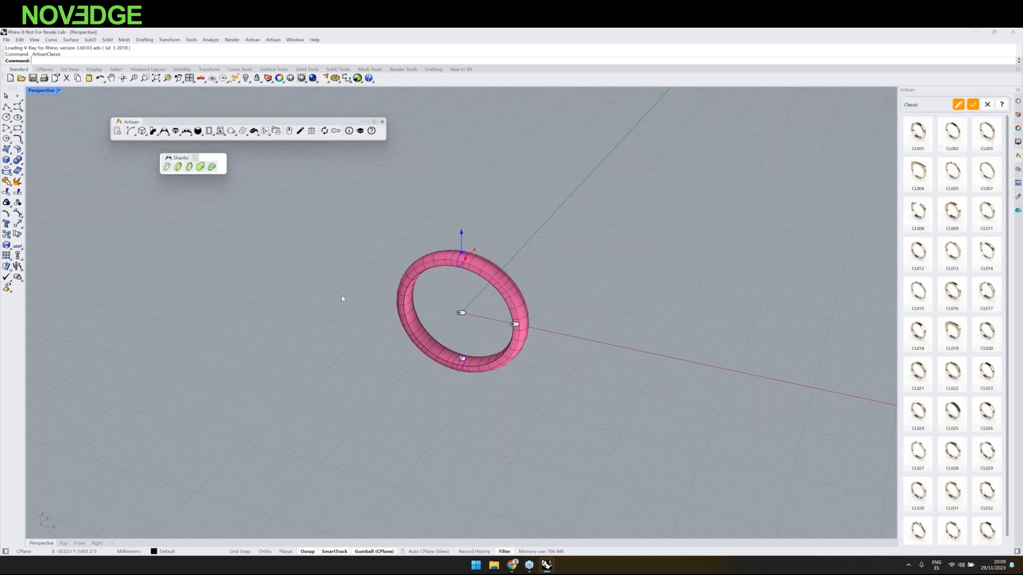
pyautogui.scroll(3, 456, 313)
pyautogui.scroll(-1, 457, 312)
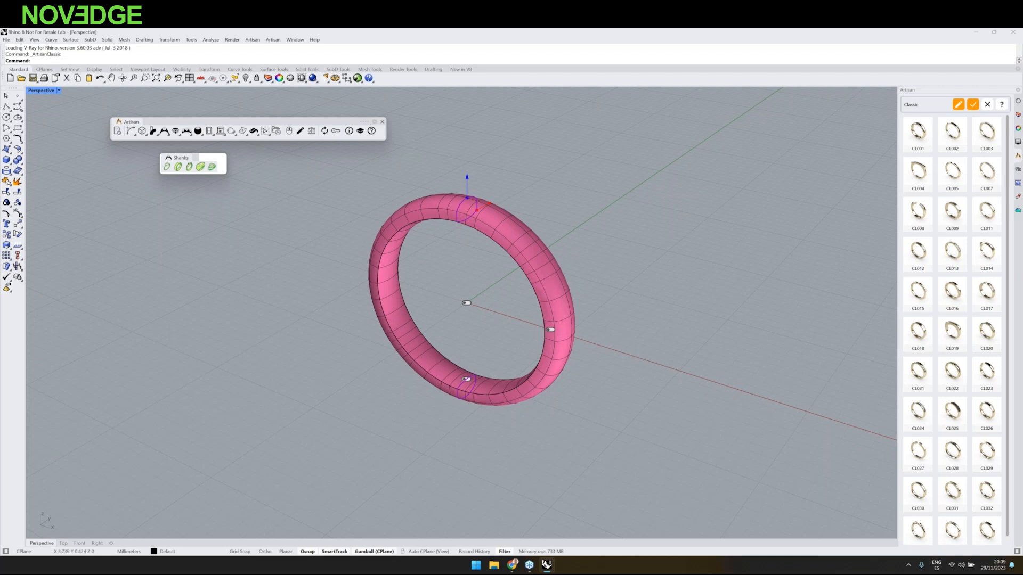
pyautogui.moveTo(469, 305); pyautogui.dragTo(490, 315, button='right')
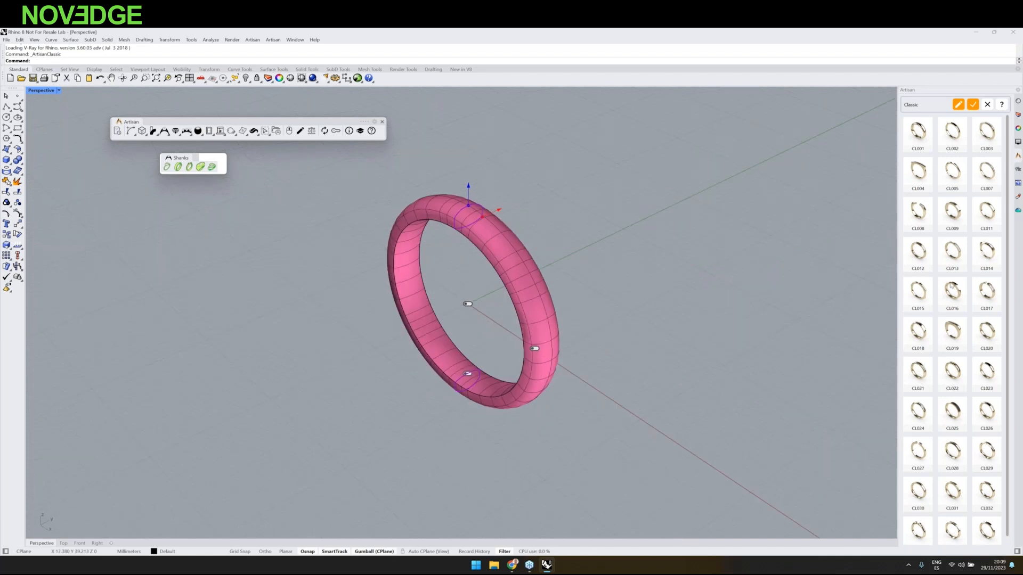
# Step: Try the Classic shank presets CL008, CL015, CL018 and CL021
pyautogui.click(928, 216)
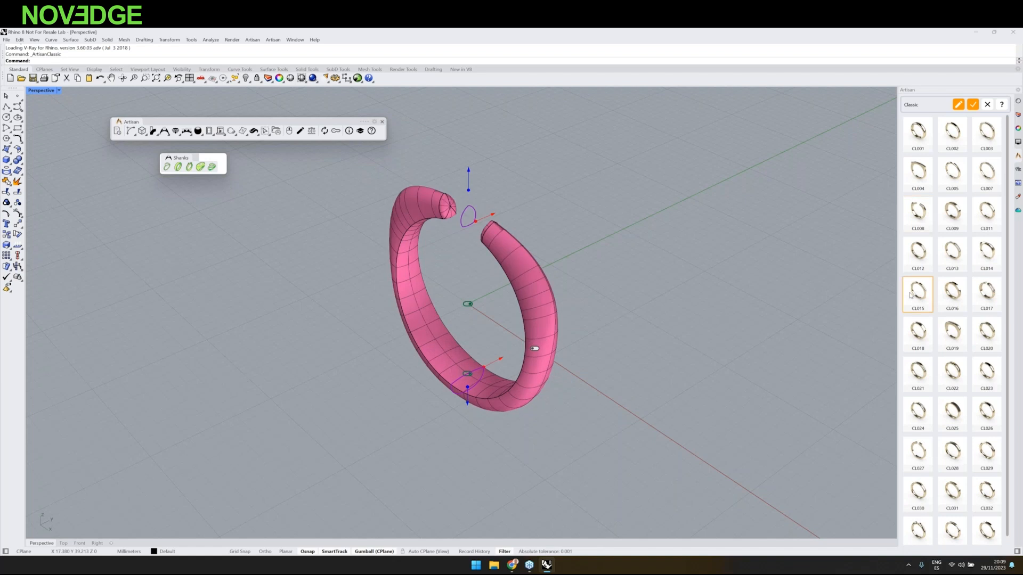
pyautogui.click(911, 295)
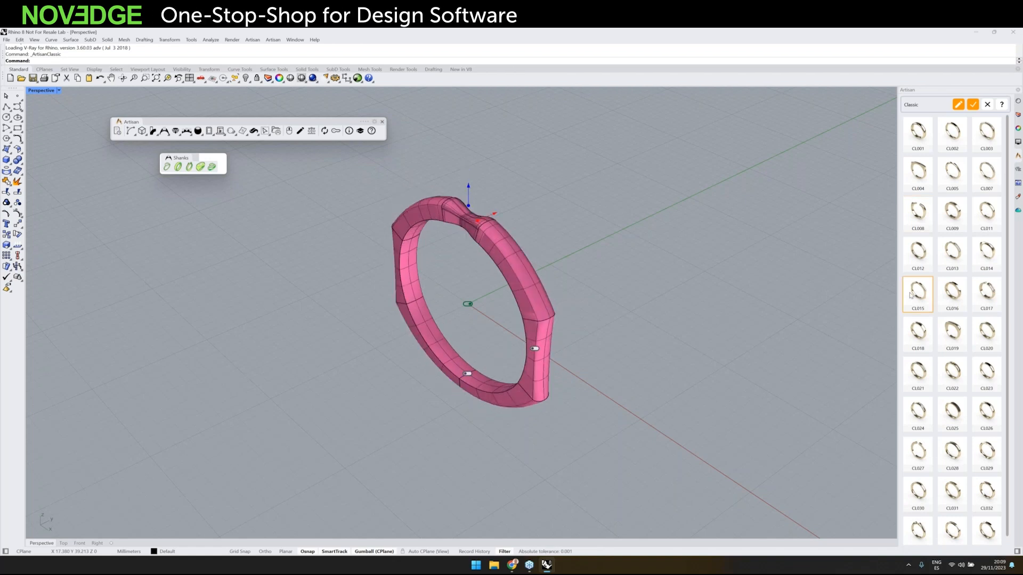
pyautogui.press('Down')
pyautogui.press('Down')
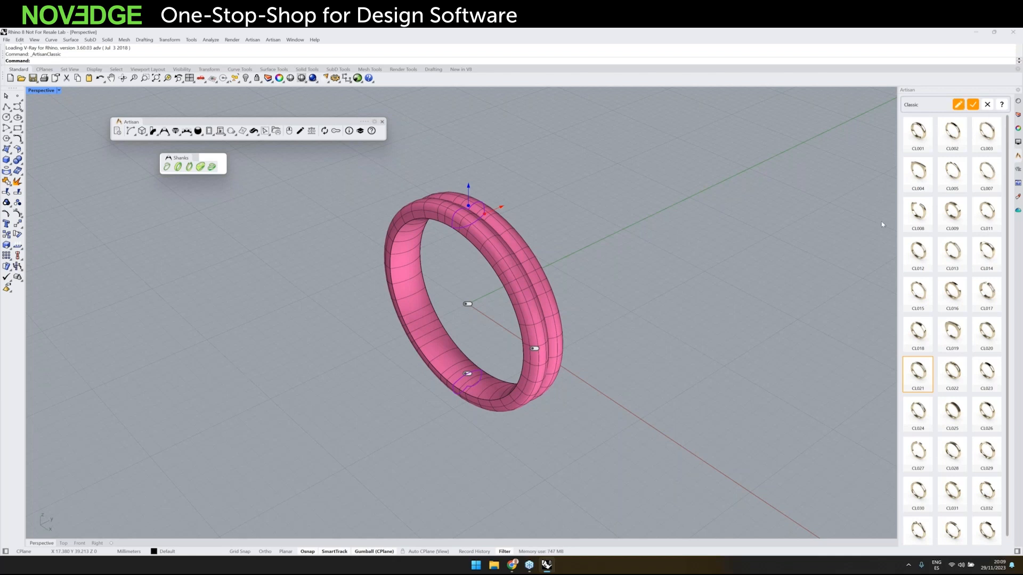
# Step: Apply the gem-set shank preset CL017 and open its parameters for editing
pyautogui.click(973, 304)
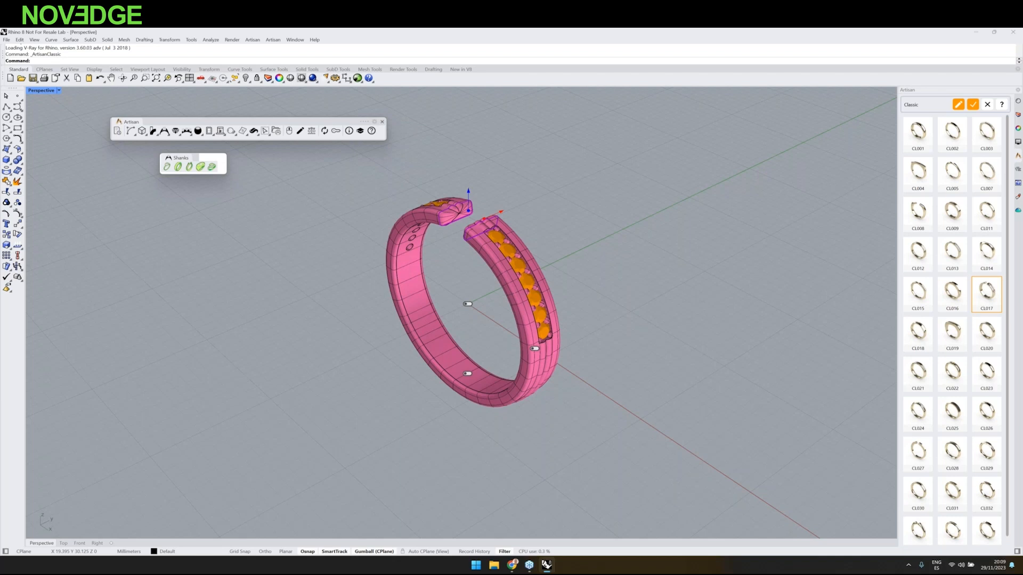
pyautogui.moveTo(433, 270)
pyautogui.mouseDown(button='right')
pyautogui.moveTo(460, 292)
pyautogui.moveTo(431, 278)
pyautogui.mouseUp(button='right')
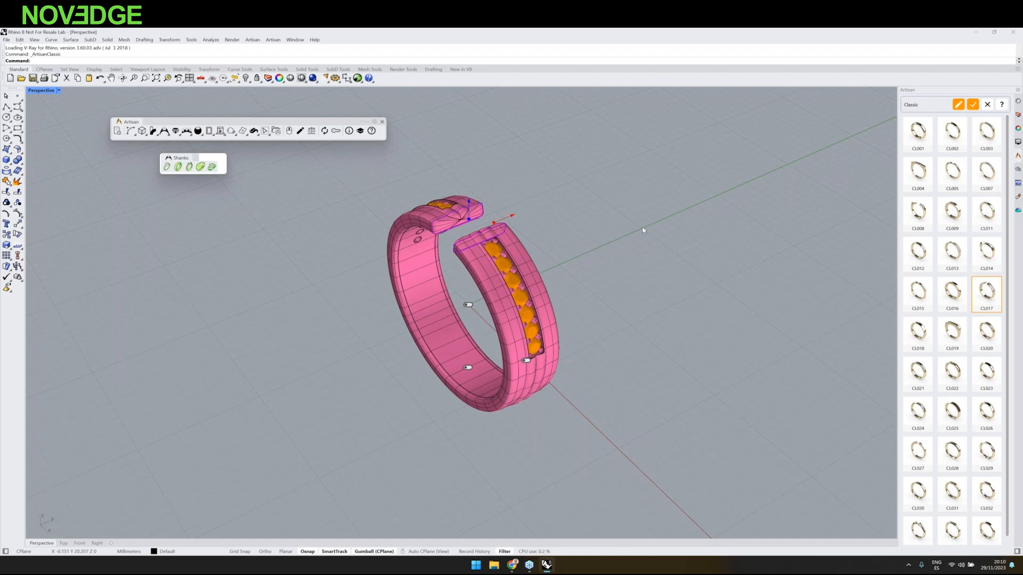
pyautogui.click(958, 106)
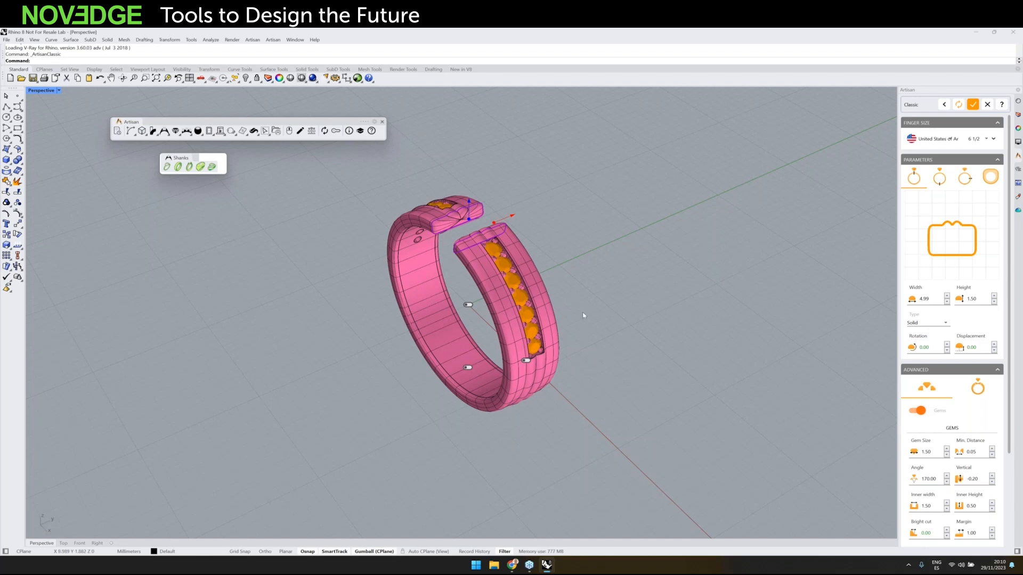
pyautogui.moveTo(583, 315); pyautogui.dragTo(593, 305, button='right')
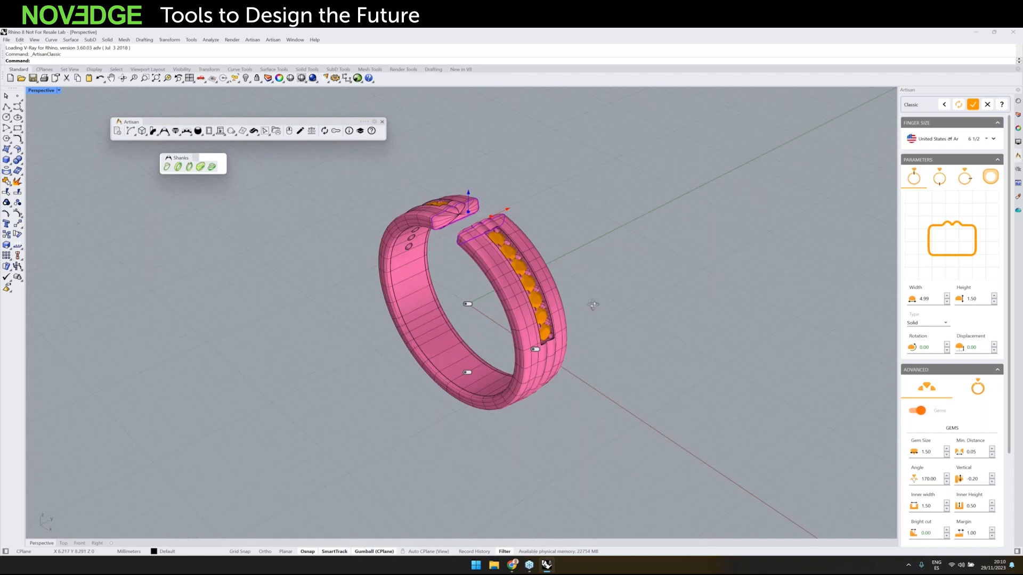
# Step: Examine the list of country standards for the finger size without changing the selection
pyautogui.click(941, 139)
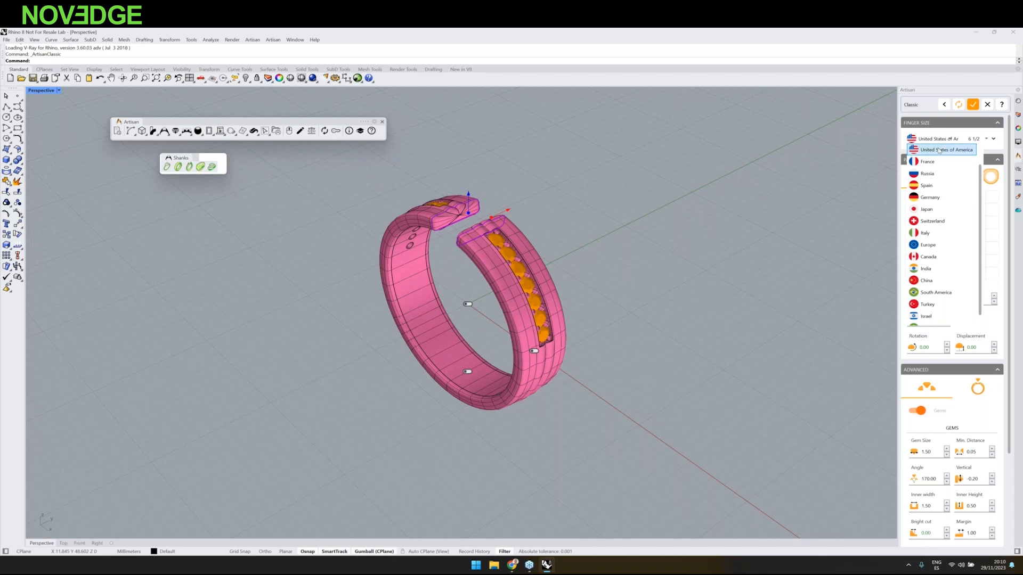
pyautogui.scroll(2, 931, 245)
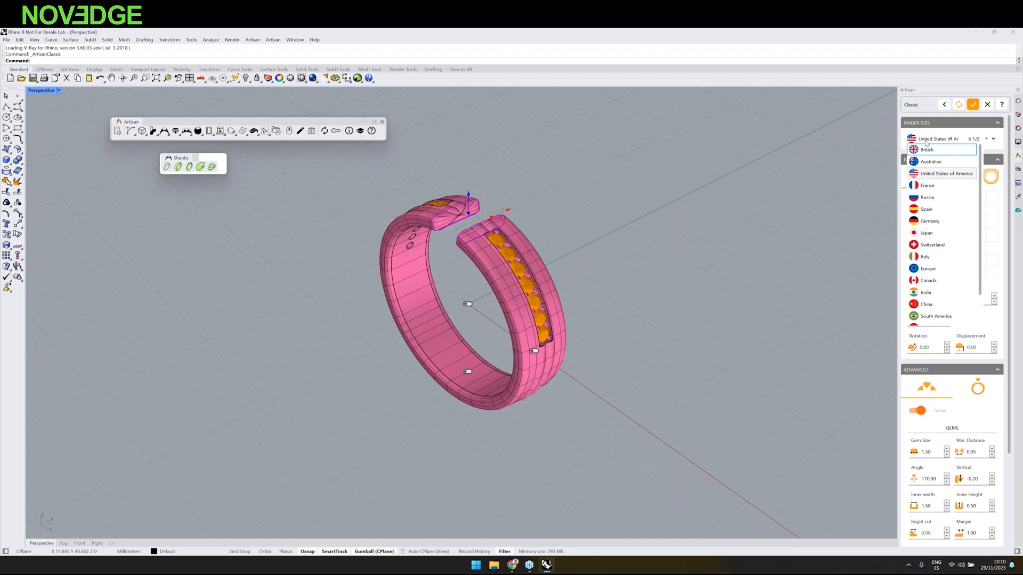
pyautogui.click(925, 141)
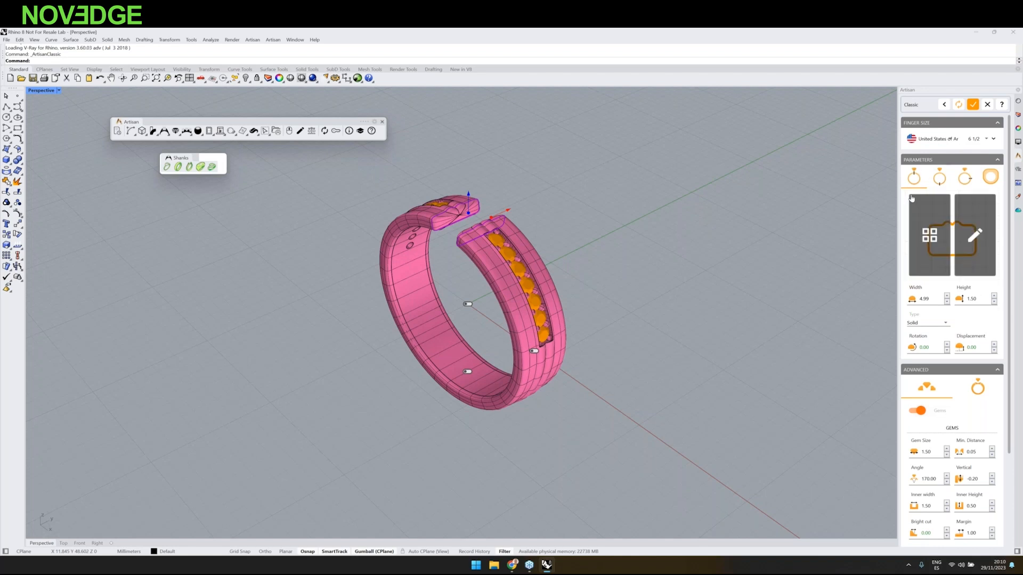
# Step: Look at the profile library and the profile editor for the shank's top section, closing both without changes
pyautogui.moveTo(978, 228)
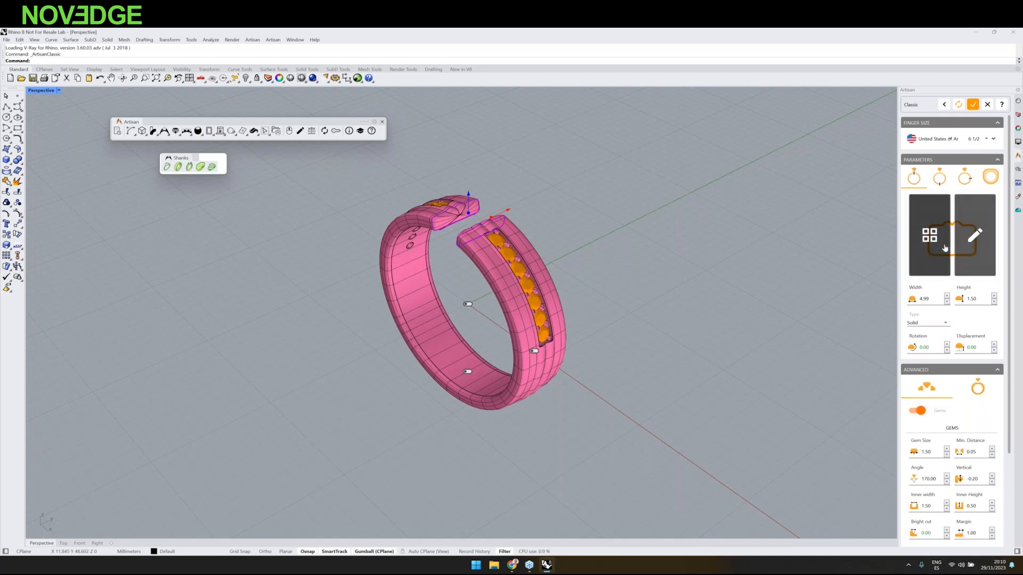
pyautogui.click(930, 235)
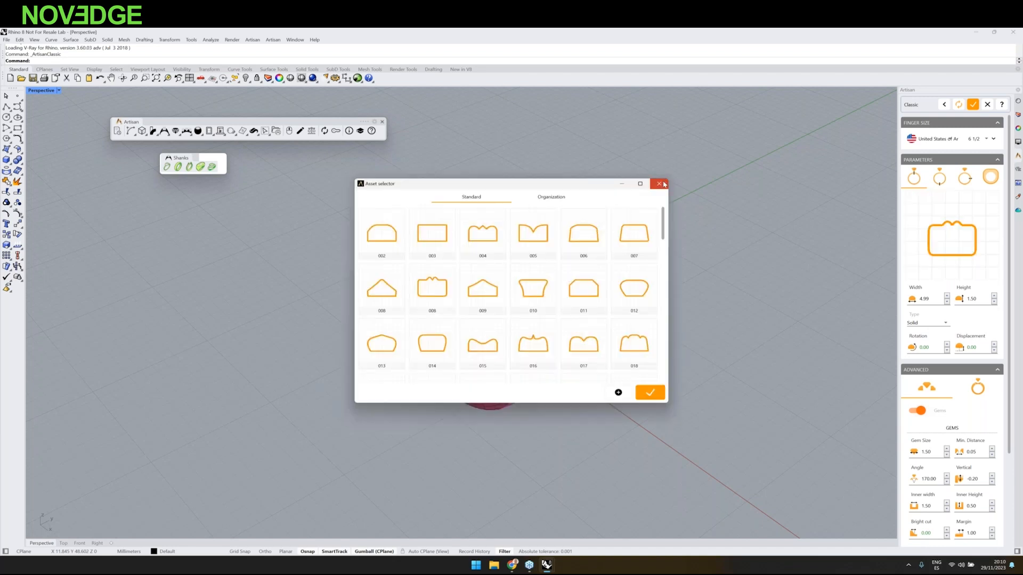
pyautogui.click(664, 185)
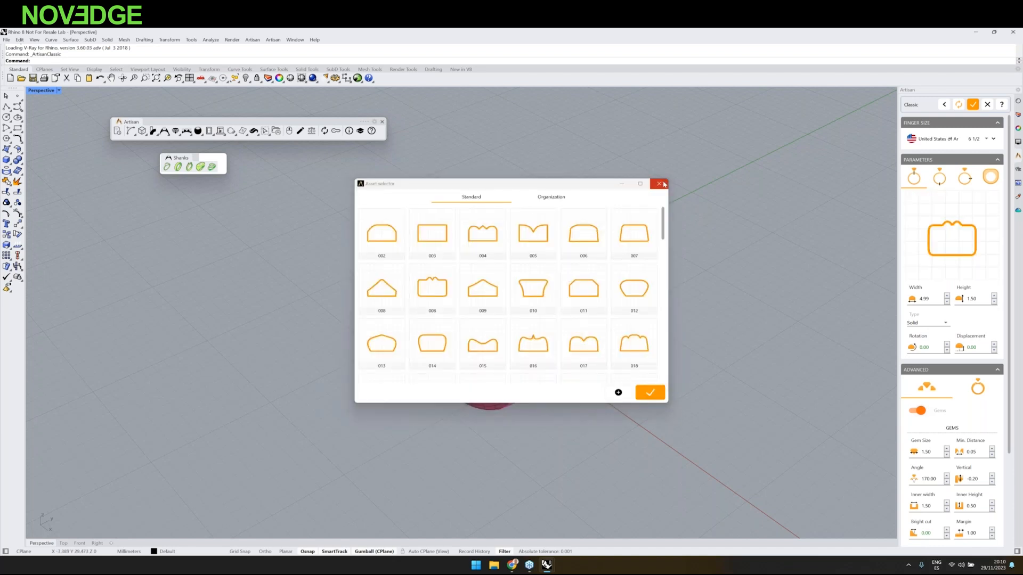
pyautogui.click(659, 183)
pyautogui.click(976, 235)
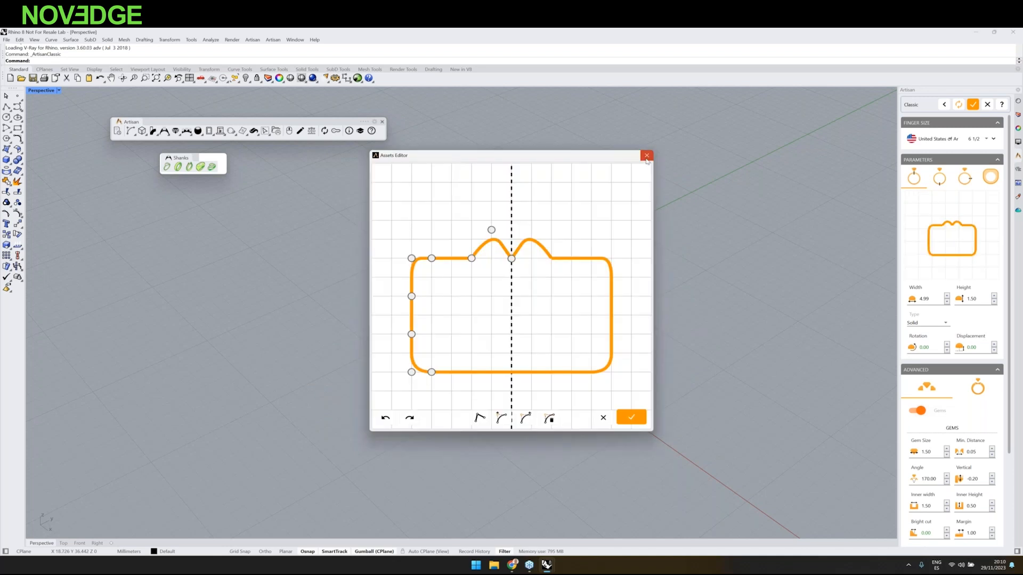
pyautogui.click(646, 161)
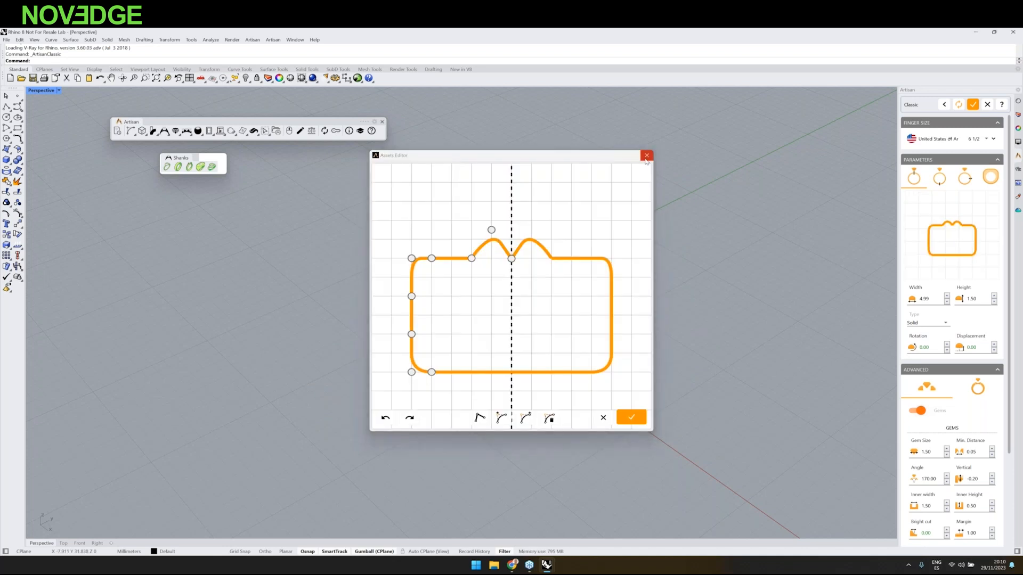
pyautogui.click(646, 158)
# Step: Set the width of the shank's top section to 4.80 mm
pyautogui.click(946, 302)
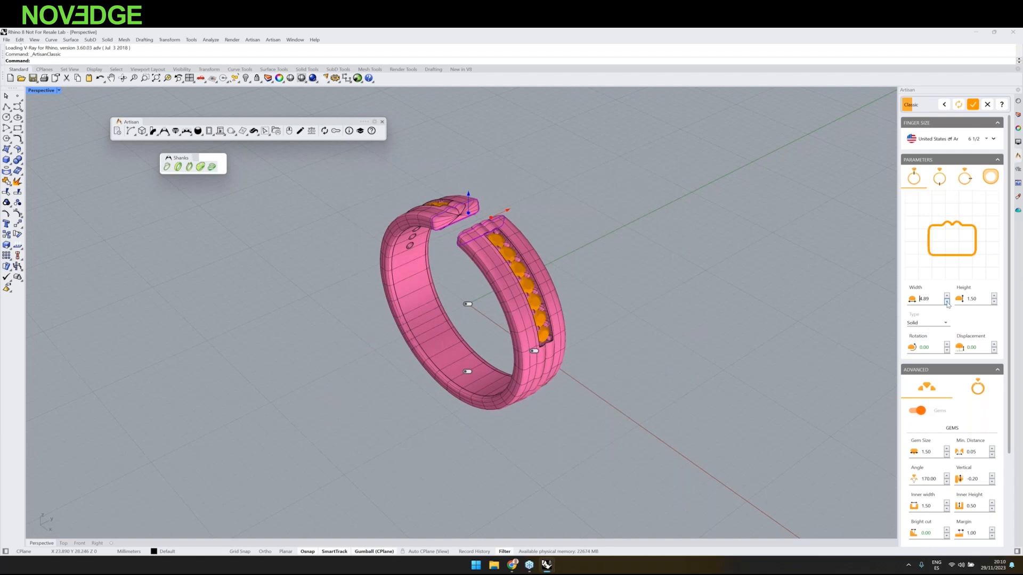
pyautogui.click(947, 302)
pyautogui.moveTo(733, 305); pyautogui.dragTo(639, 290, button='right')
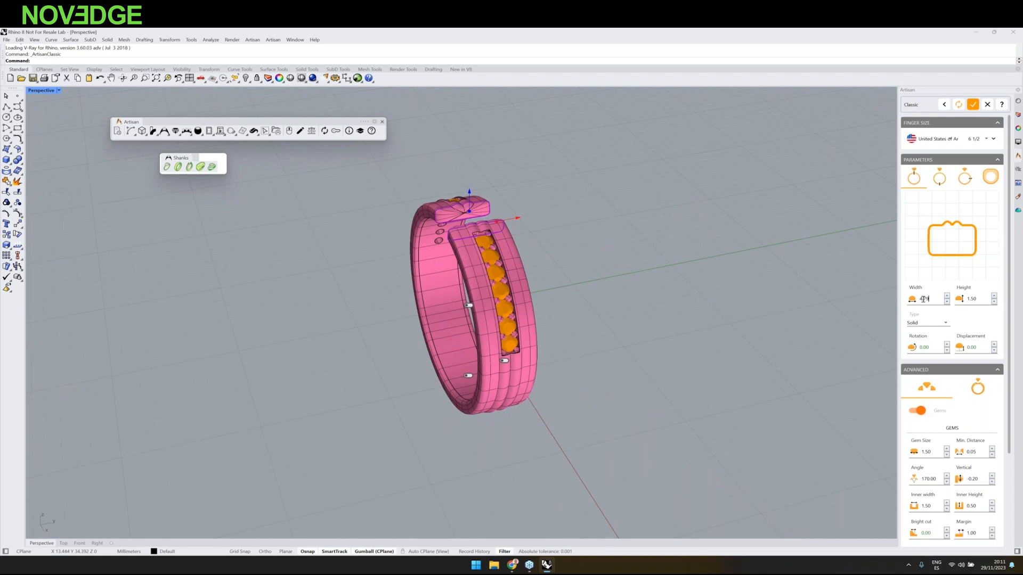
pyautogui.click(923, 299)
pyautogui.scroll(-1, 923, 299)
pyautogui.moveTo(605, 314); pyautogui.dragTo(439, 224, button='right')
# Step: Set the shank's opening type to Pinch in the advanced settings
pyautogui.scroll(-3, 933, 363)
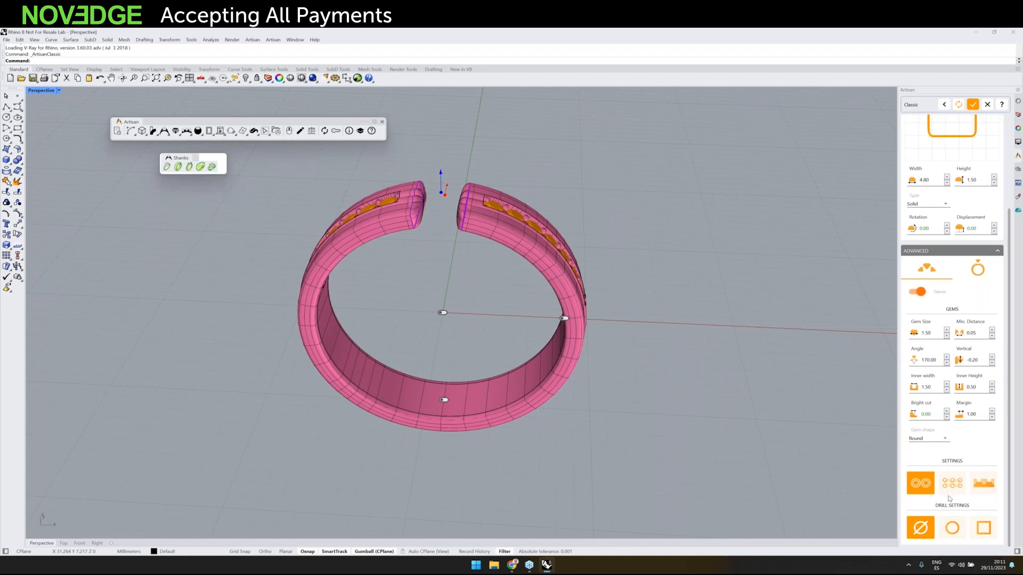
pyautogui.click(986, 276)
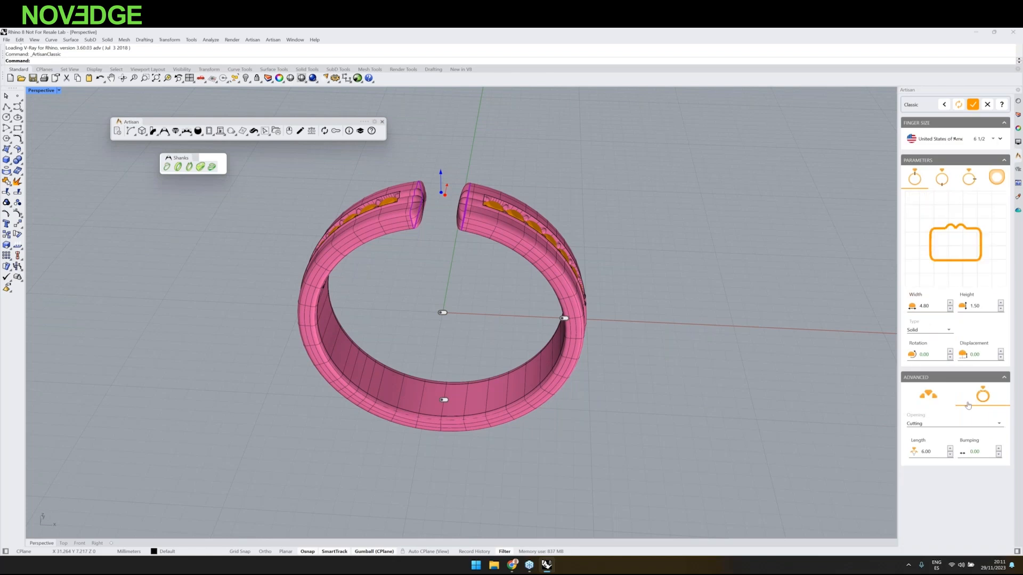
pyautogui.click(921, 424)
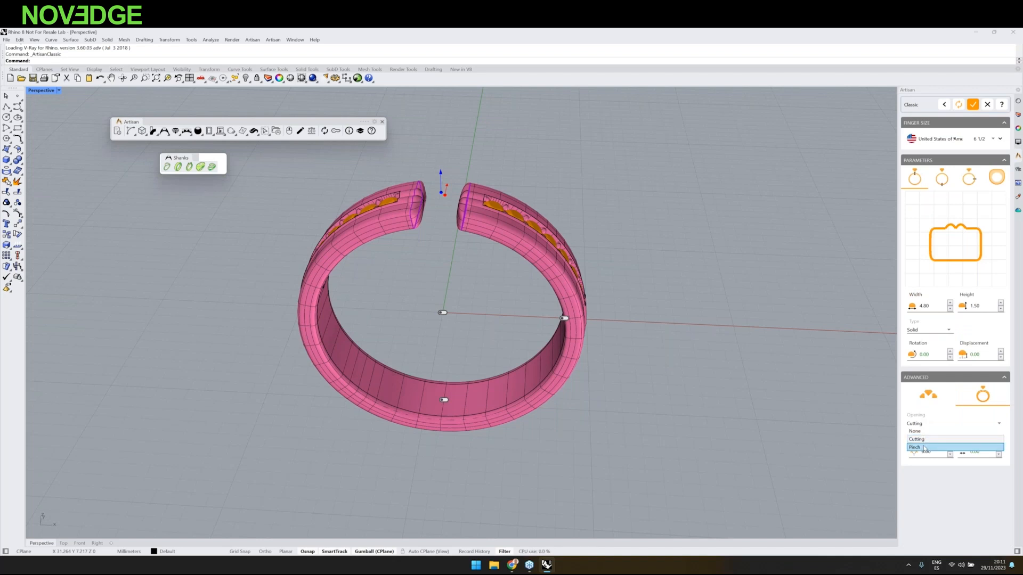
pyautogui.click(924, 448)
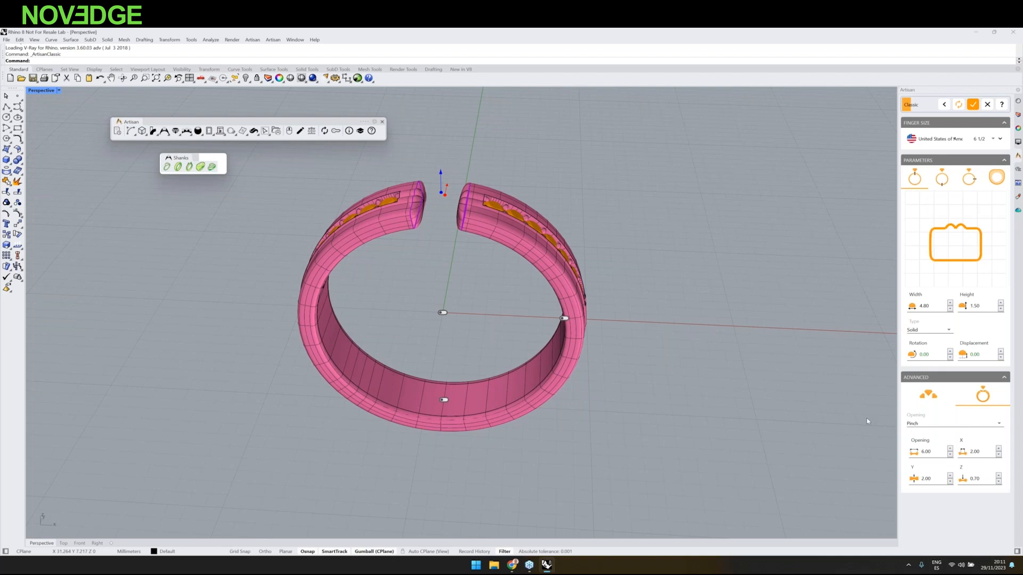
pyautogui.moveTo(772, 366); pyautogui.dragTo(527, 288, button='right')
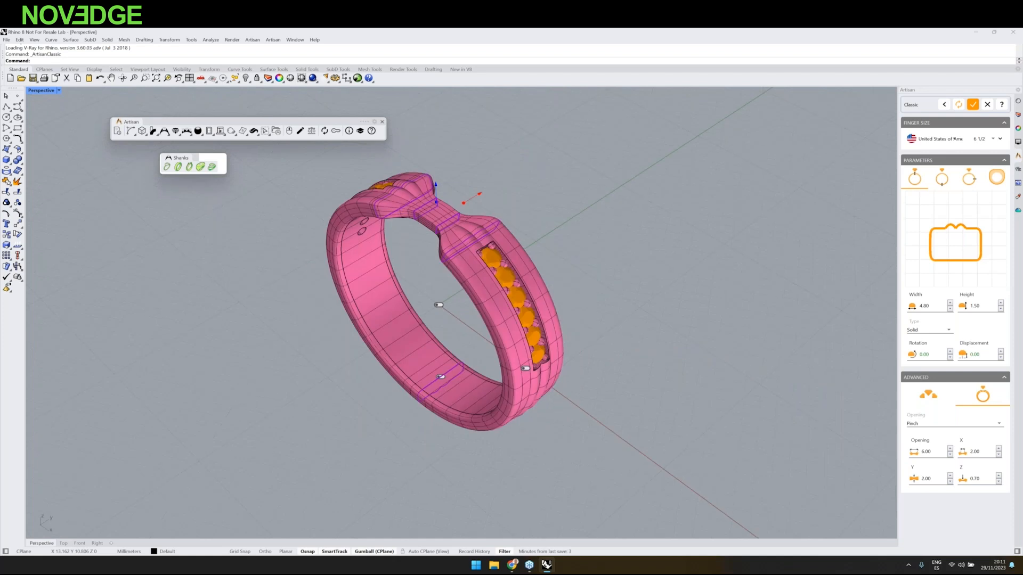
pyautogui.scroll(2, 528, 245)
pyautogui.moveTo(527, 245); pyautogui.dragTo(506, 229, button='right')
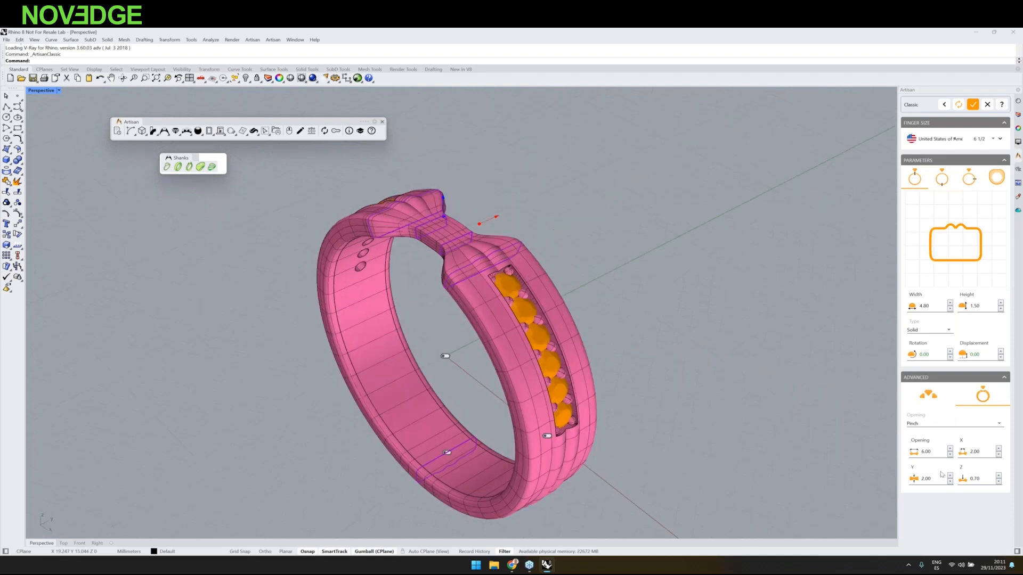
# Step: Increase the gem size on the shank to 1.80 mm in the advanced gem settings
pyautogui.click(941, 406)
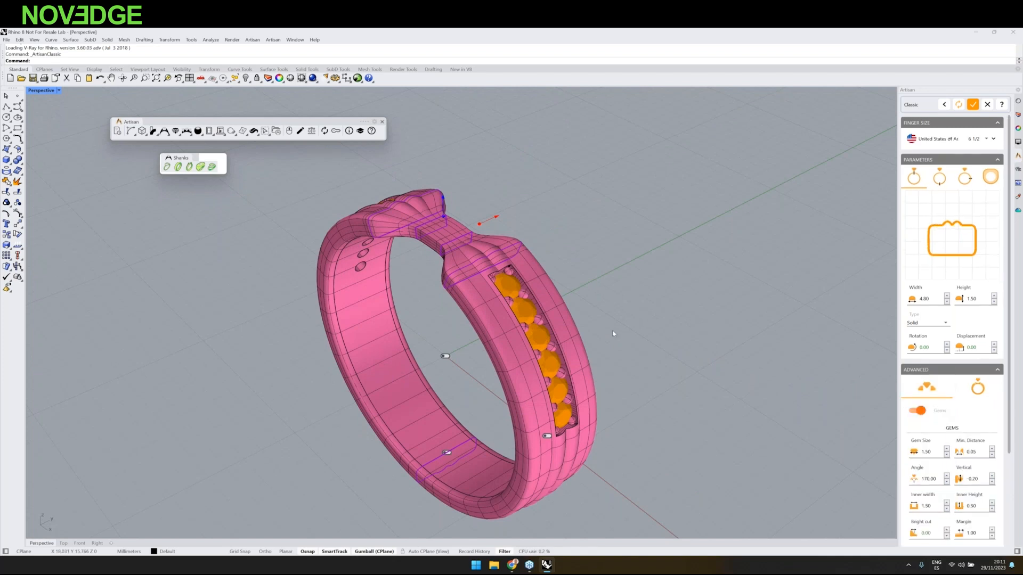
pyautogui.moveTo(603, 317); pyautogui.dragTo(584, 293, button='right')
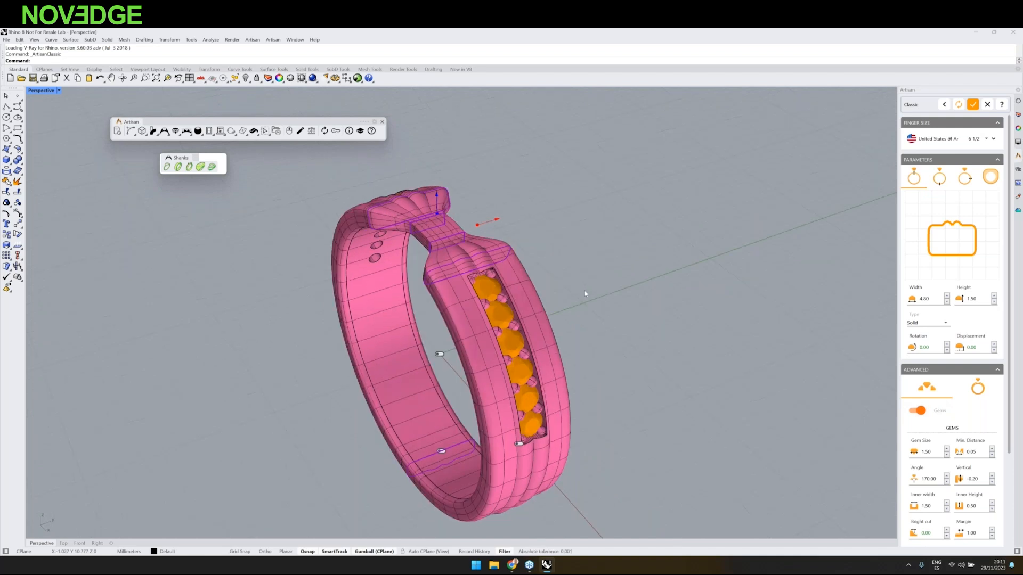
pyautogui.scroll(-3, 932, 331)
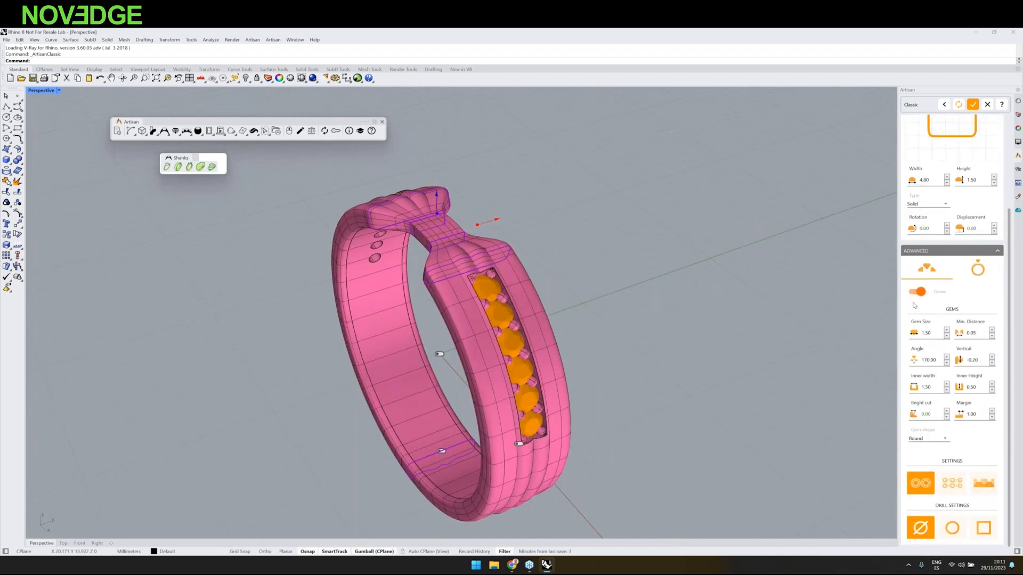
pyautogui.click(947, 330)
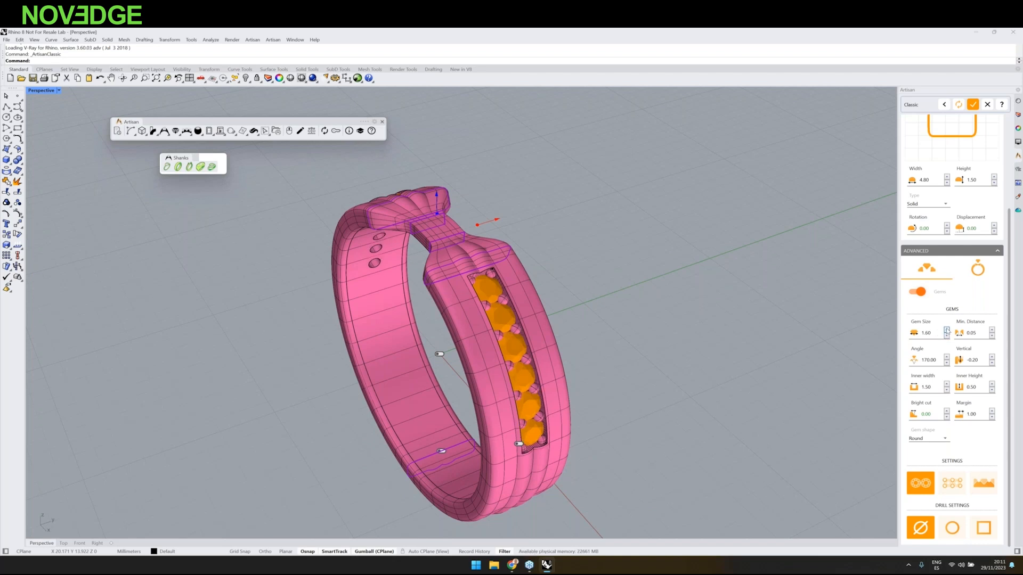
pyautogui.click(946, 330)
pyautogui.click(947, 330)
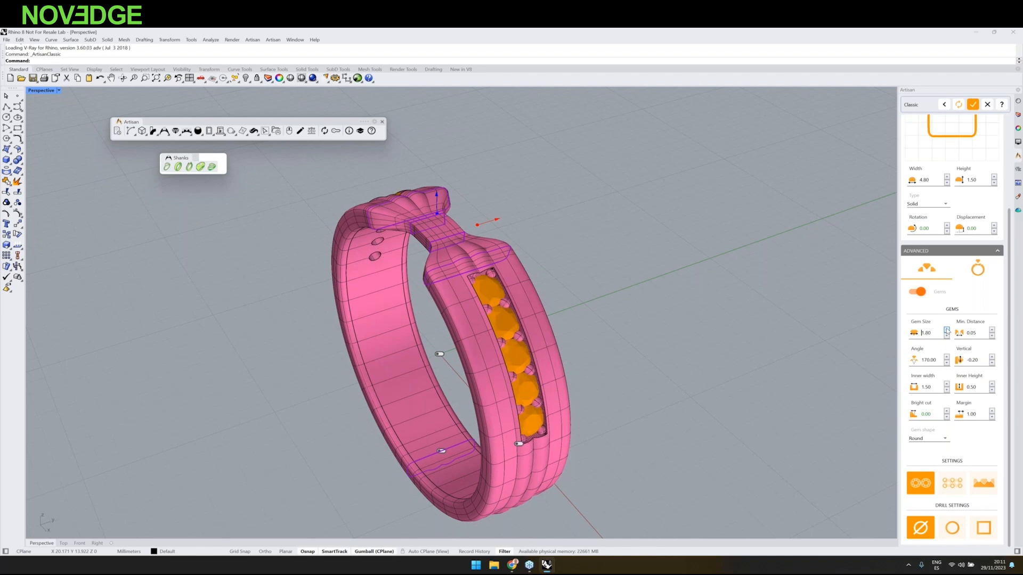
pyautogui.moveTo(774, 382); pyautogui.dragTo(520, 272, button='right')
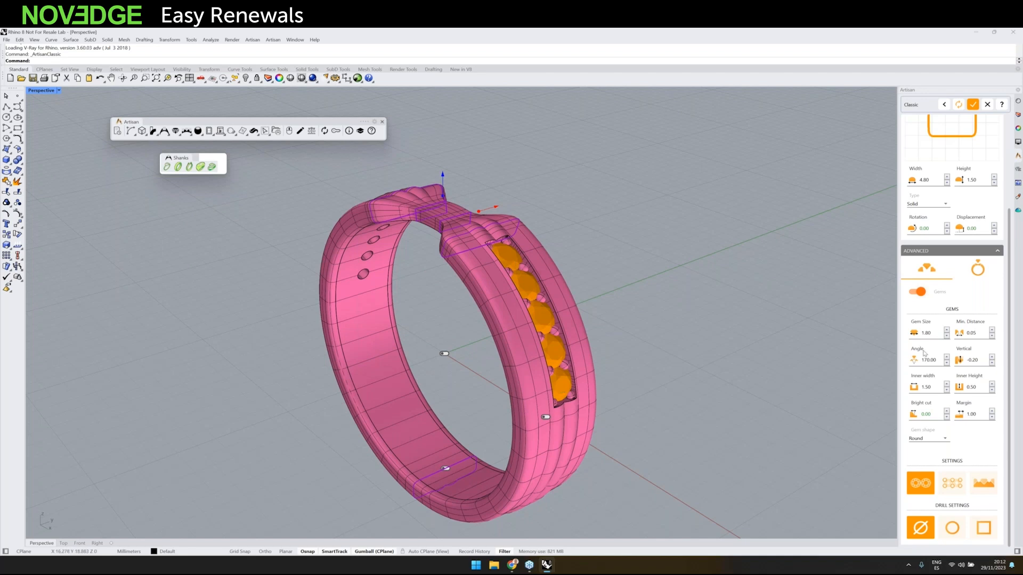
# Step: Set the angle of the shank's gem row to 360 degrees
pyautogui.moveTo(639, 331); pyautogui.dragTo(552, 399, button='right')
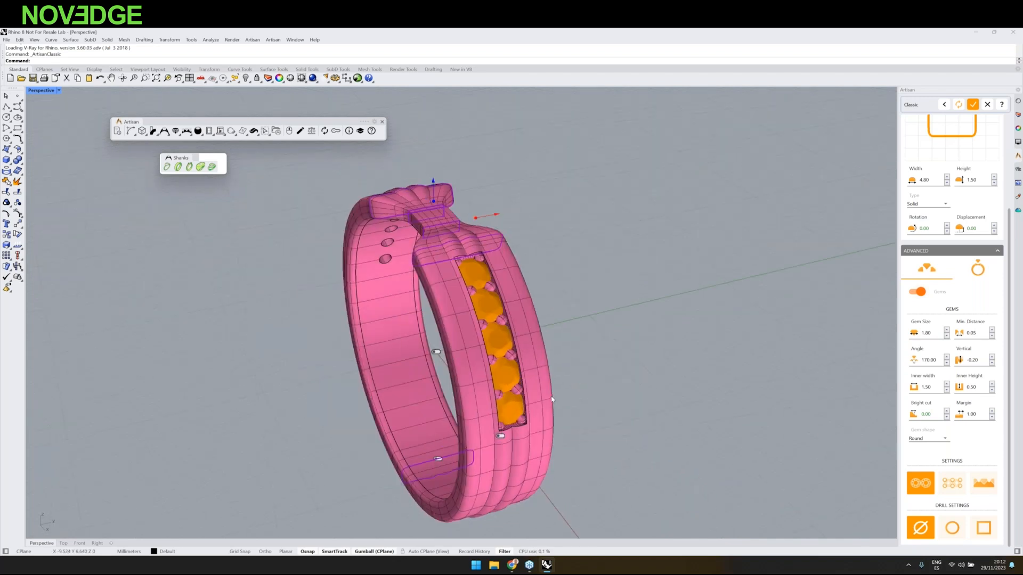
pyautogui.doubleClick(924, 360)
pyautogui.click(927, 360)
pyautogui.moveTo(927, 360); pyautogui.dragTo(920, 359)
pyautogui.write('36')
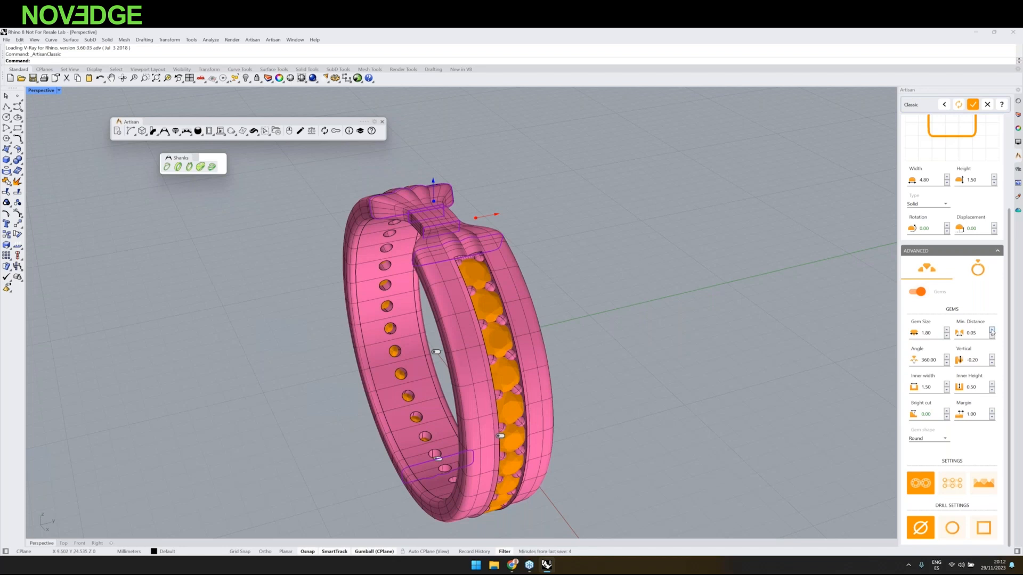
# Step: Set the minimum distance between the shank's gems to 0.15 mm
pyautogui.click(992, 330)
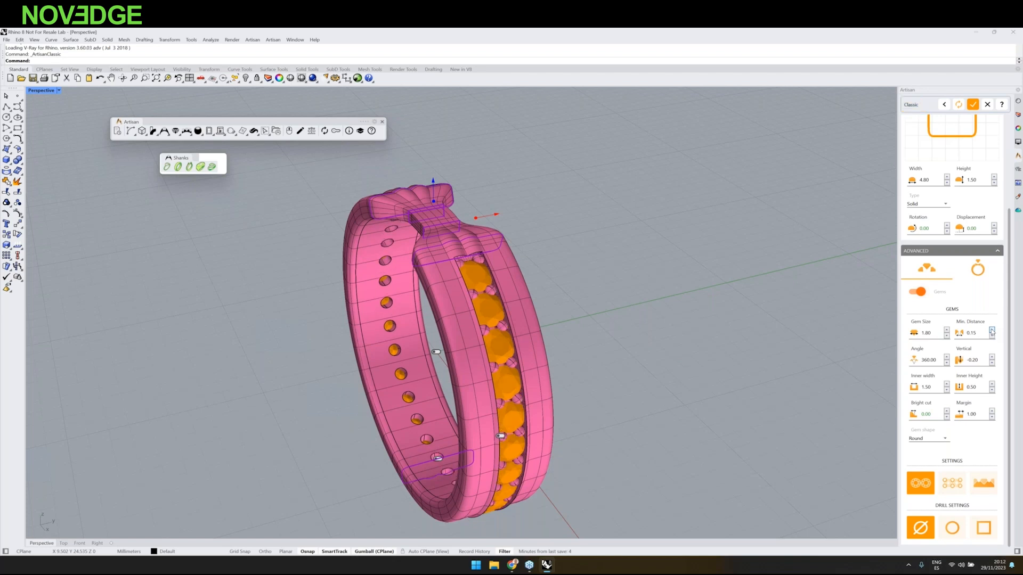
pyautogui.click(992, 330)
pyautogui.click(992, 335)
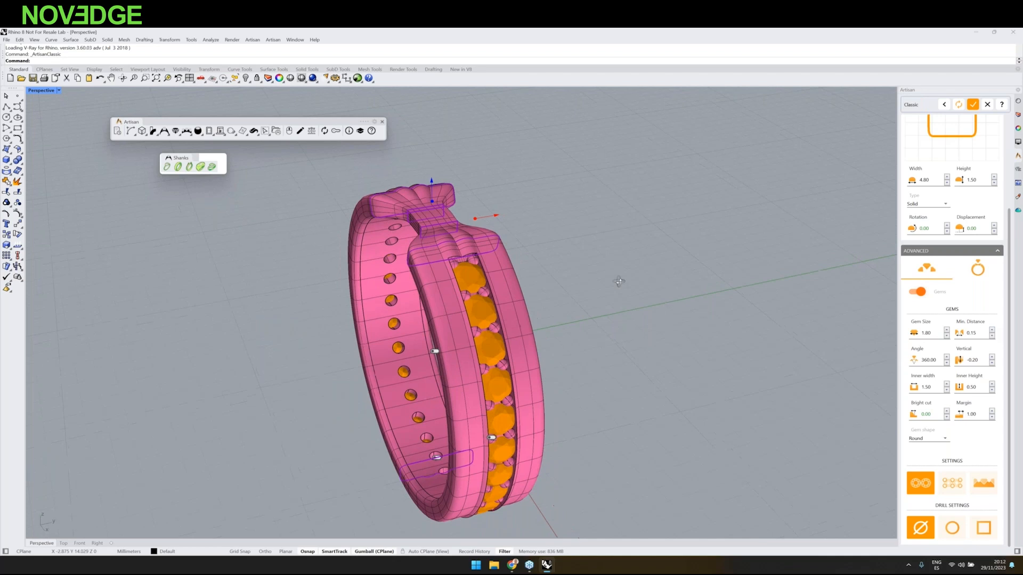
# Step: Raise the bright cut of the shank's gem channel to 0.30 and inspect the channel edges up close
pyautogui.moveTo(619, 281); pyautogui.dragTo(443, 277, button='right')
pyautogui.click(947, 412)
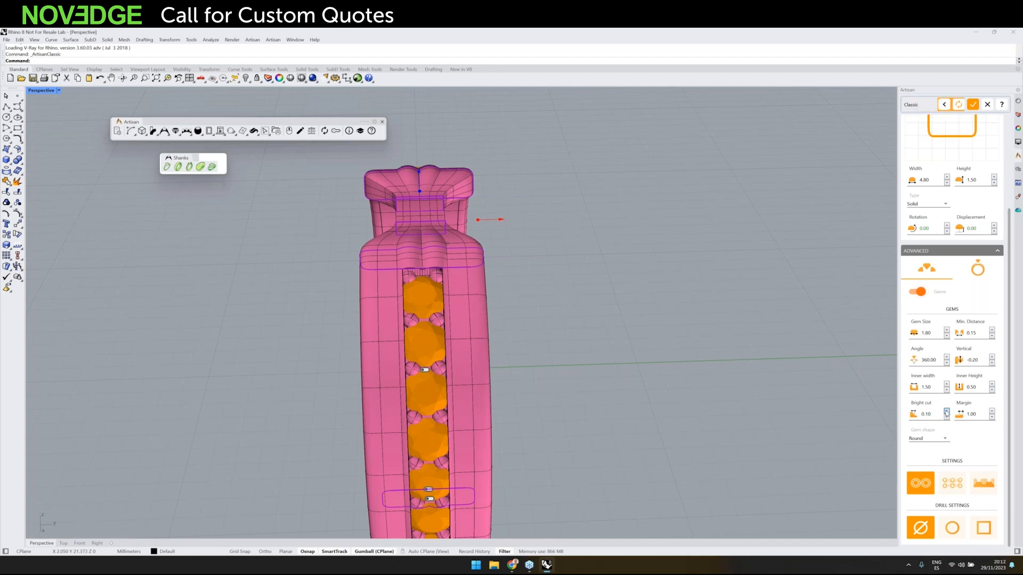
pyautogui.click(946, 413)
pyautogui.click(947, 412)
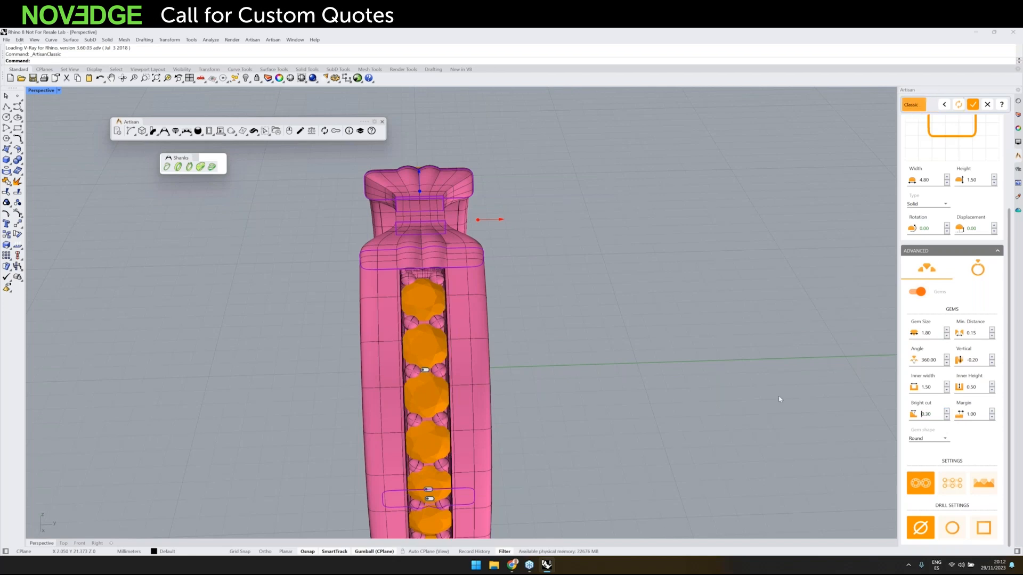
pyautogui.scroll(2, 409, 272)
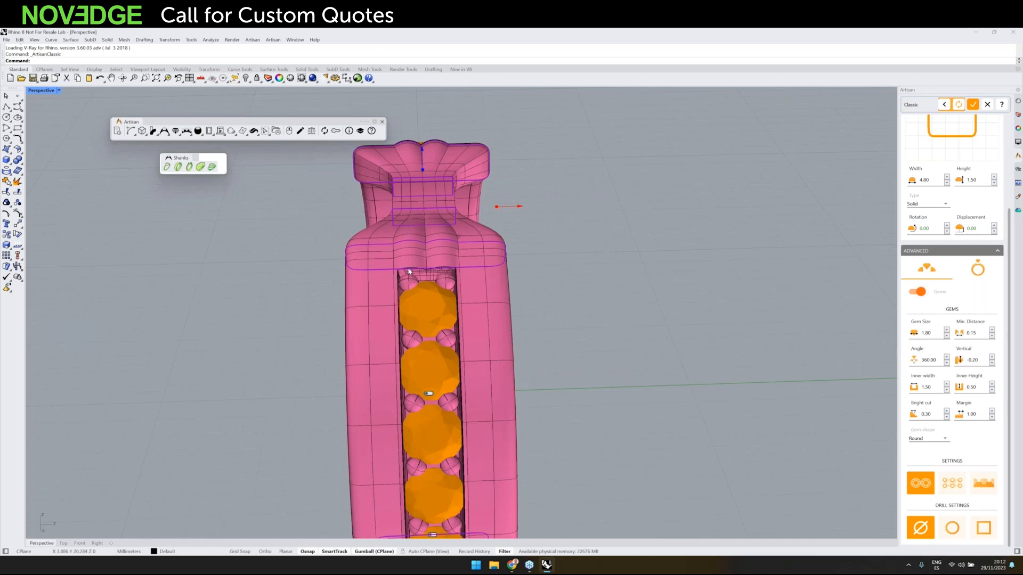
pyautogui.scroll(3, 409, 272)
pyautogui.scroll(-2, 396, 305)
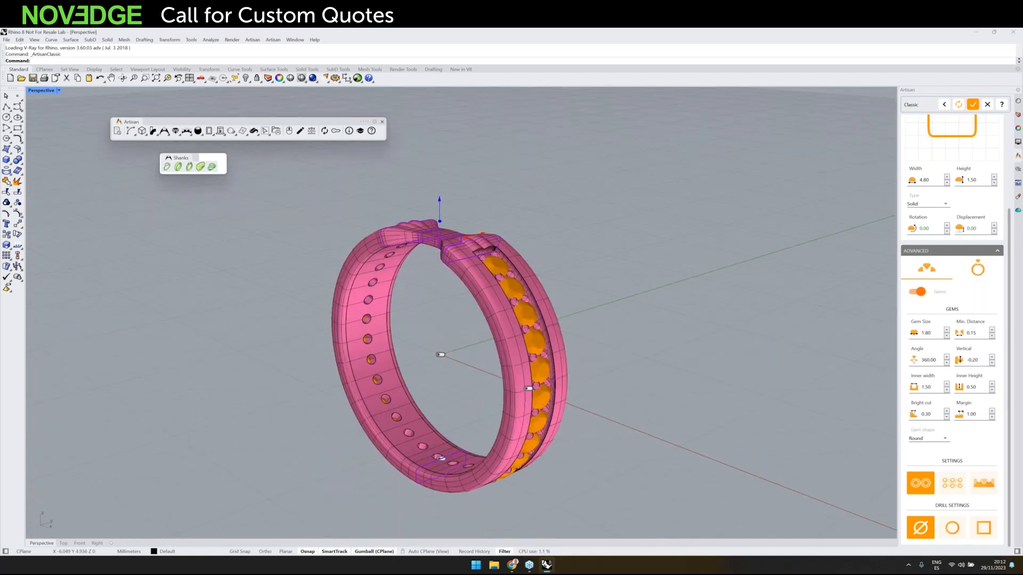
# Step: Review the prong settings of the shank's gems without changing them, and accept the Classic shank
pyautogui.moveTo(426, 352); pyautogui.dragTo(444, 341, button='right')
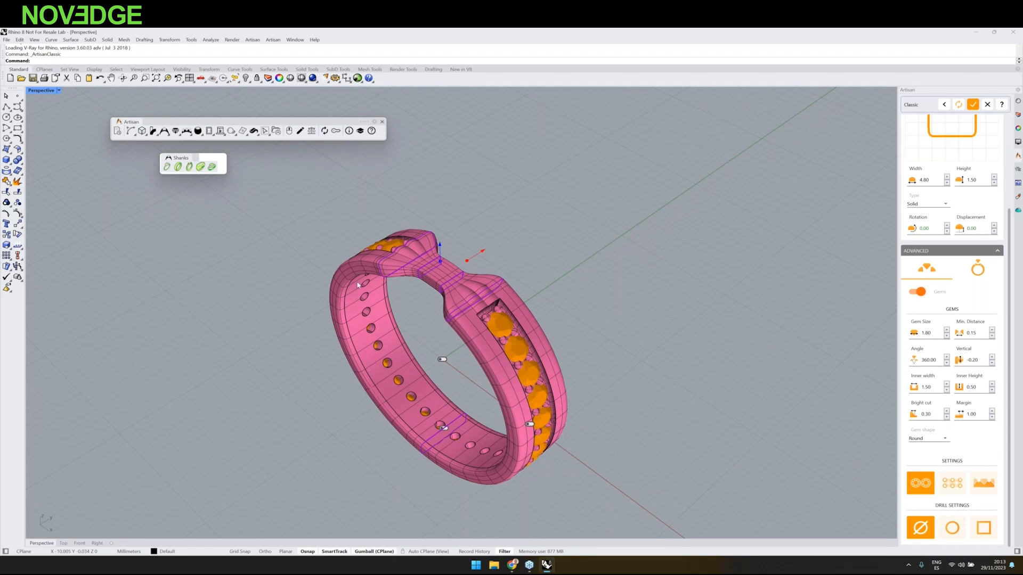
pyautogui.keyDown('shift'); pyautogui.moveTo(358, 285); pyautogui.dragTo(441, 263, button='right'); pyautogui.keyUp('shift')
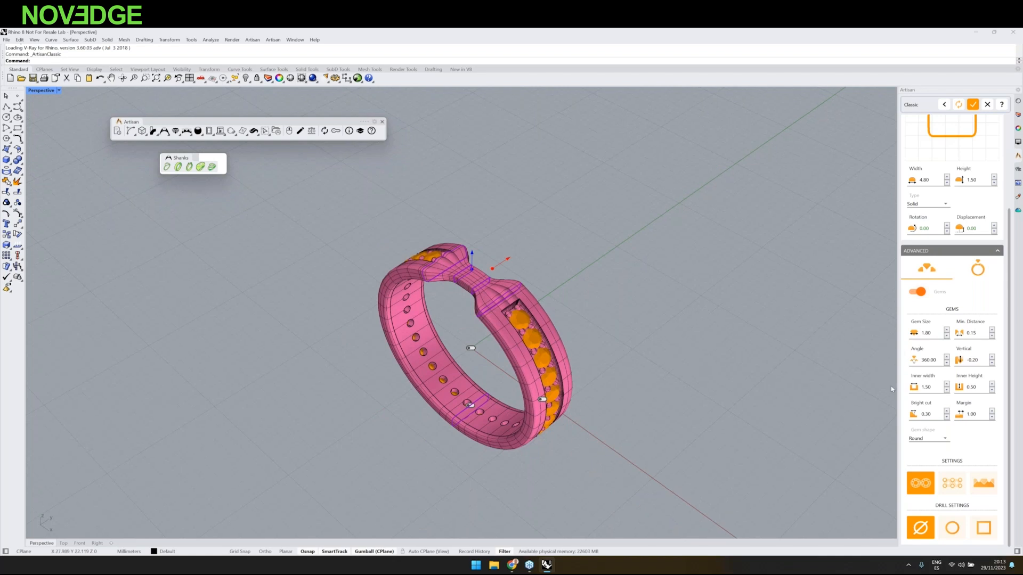
pyautogui.click(944, 486)
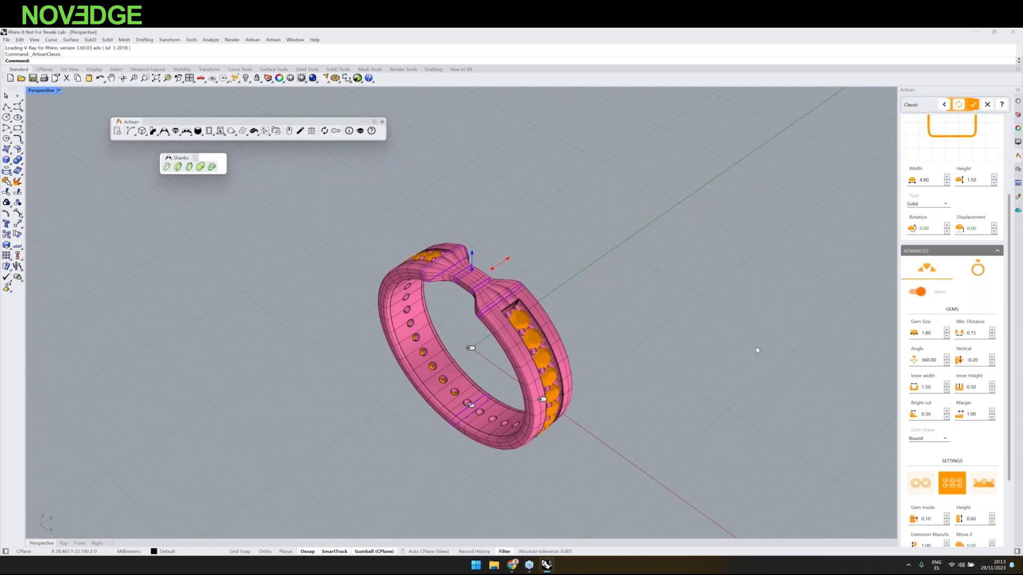
pyautogui.scroll(-3, 756, 347)
pyautogui.scroll(5, 724, 348)
pyautogui.scroll(-2, 928, 465)
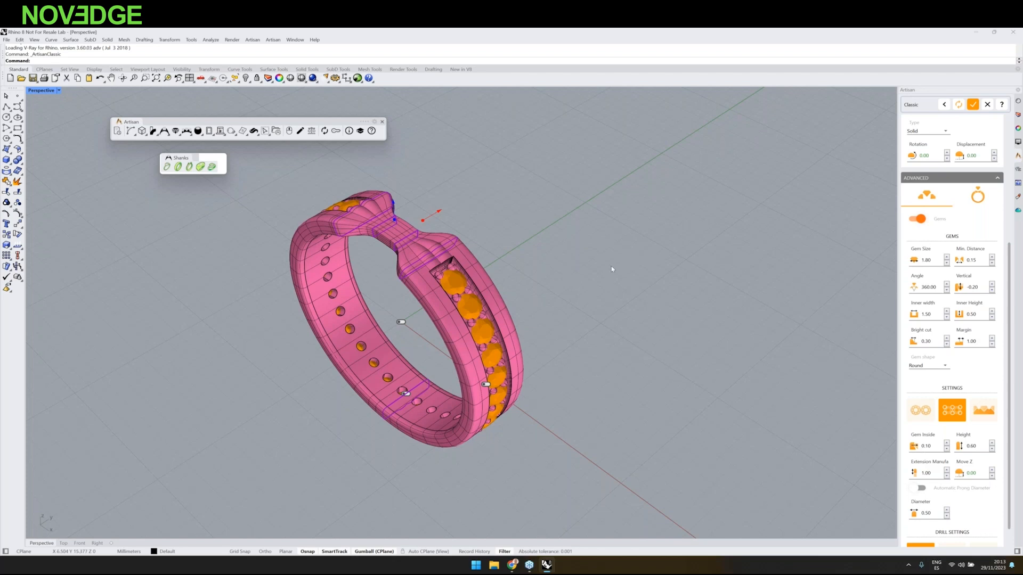
pyautogui.click(971, 106)
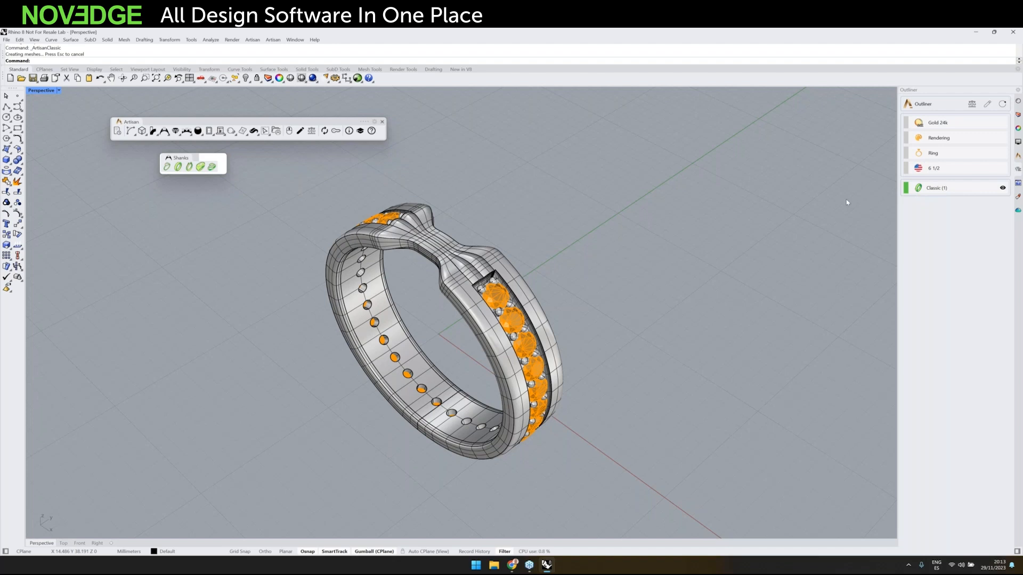
# Step: Detach the Diamonds and Gemstones tools beneath the Shanks tools and start Gem Studio
pyautogui.moveTo(261, 233); pyautogui.dragTo(311, 204, button='right')
pyautogui.click(178, 133)
pyautogui.moveTo(194, 139); pyautogui.dragTo(182, 193)
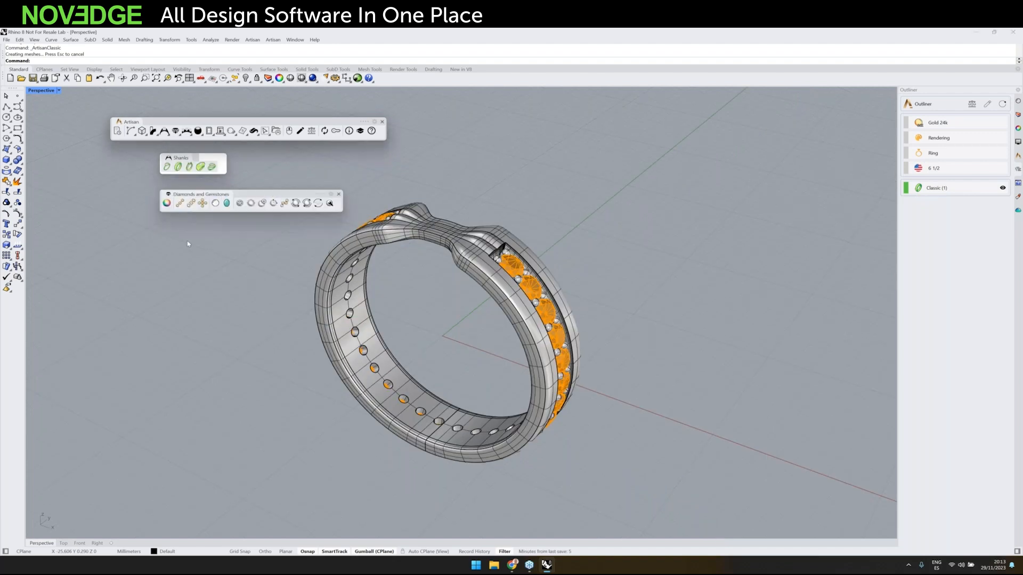
pyautogui.click(166, 203)
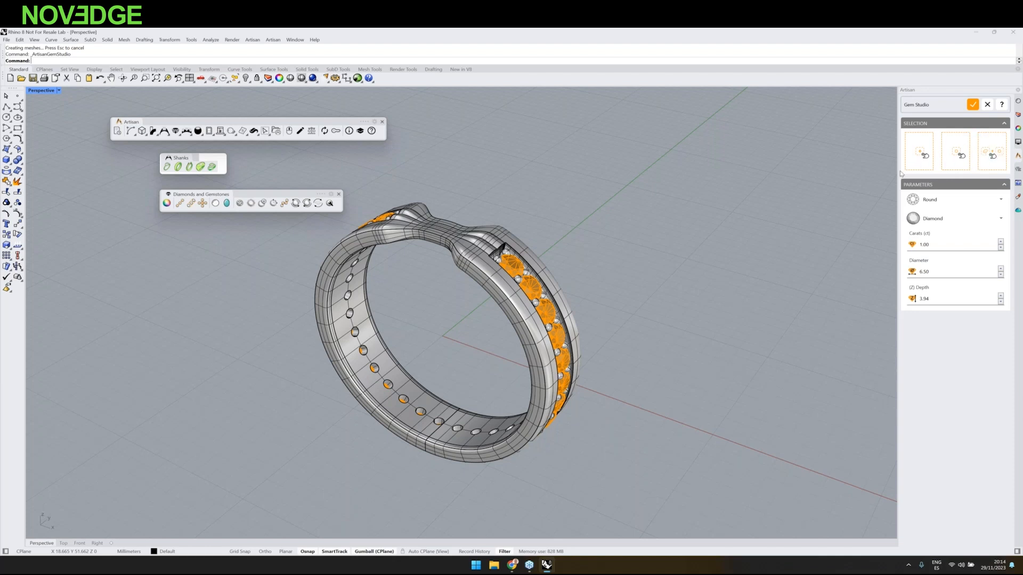
# Step: Insert a round diamond of 0.50 carats in the middle of the ring, keeping the Round cut and Diamond material
pyautogui.click(928, 199)
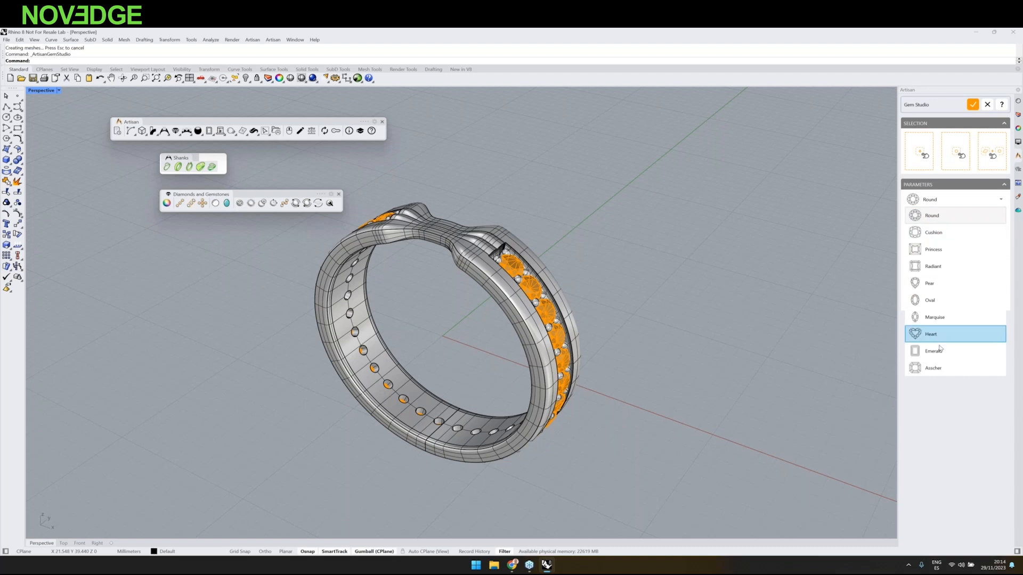
pyautogui.click(949, 216)
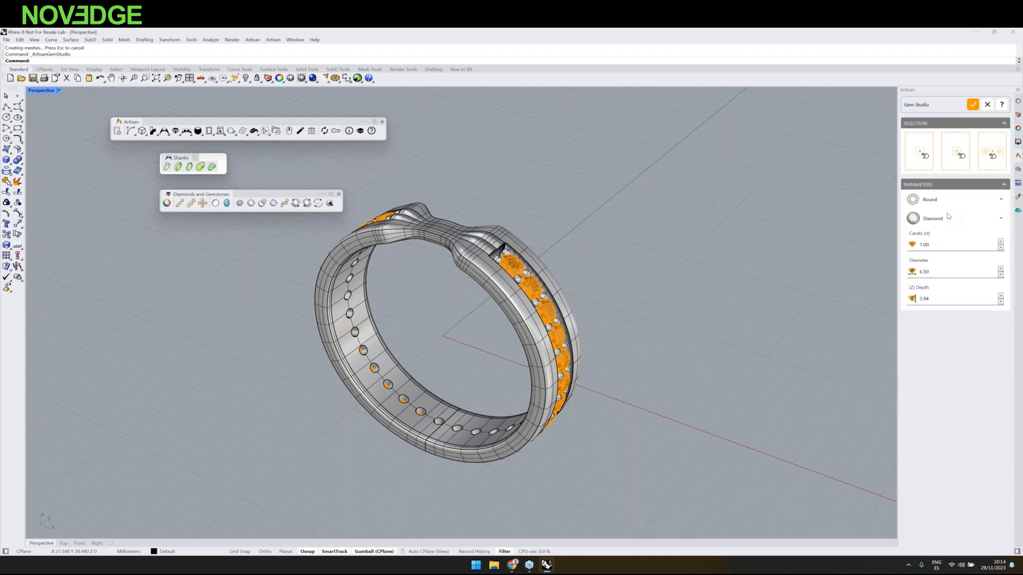
pyautogui.click(942, 221)
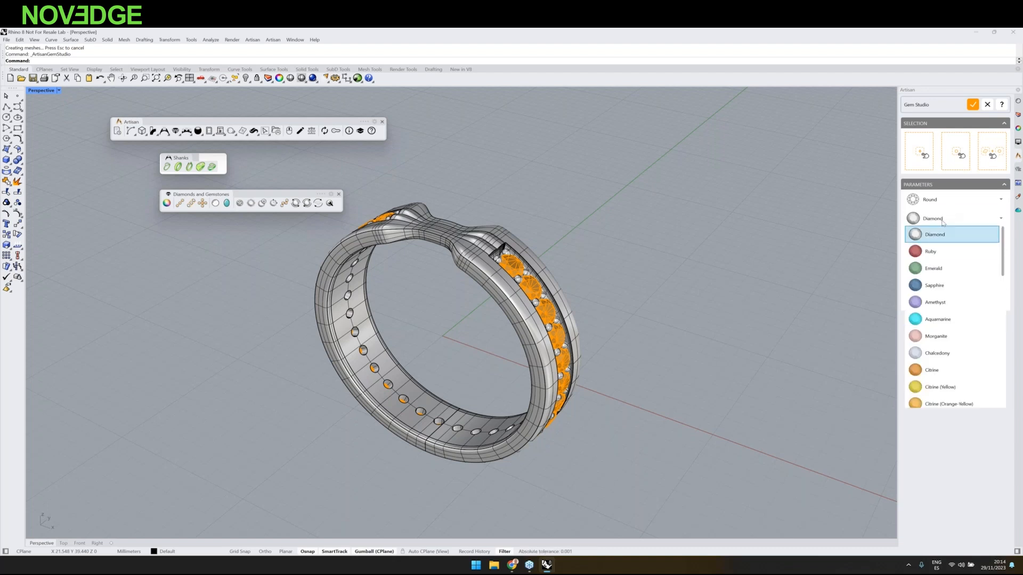
pyautogui.click(942, 221)
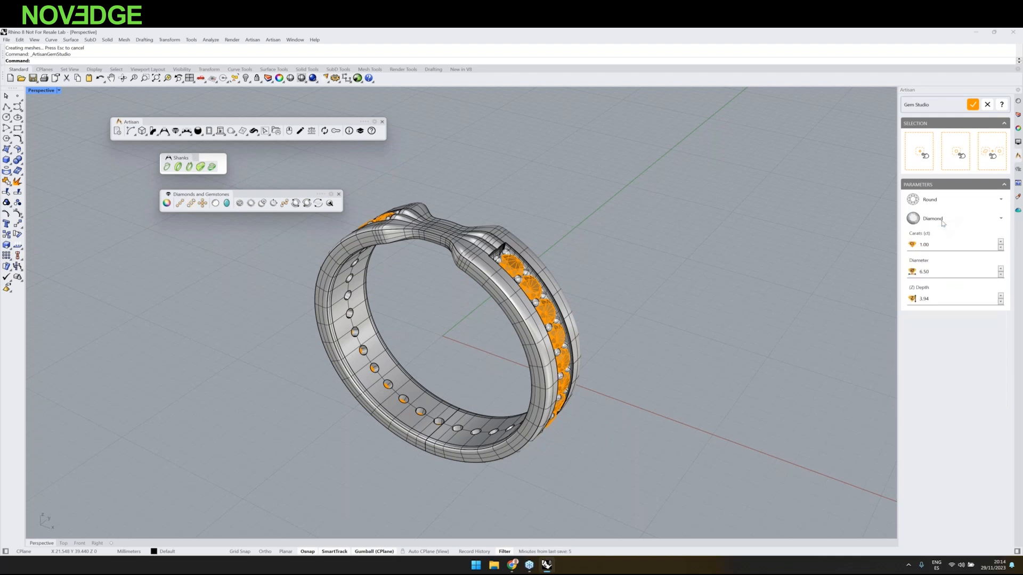
pyautogui.click(1001, 248)
pyautogui.click(1000, 248)
pyautogui.click(1001, 248)
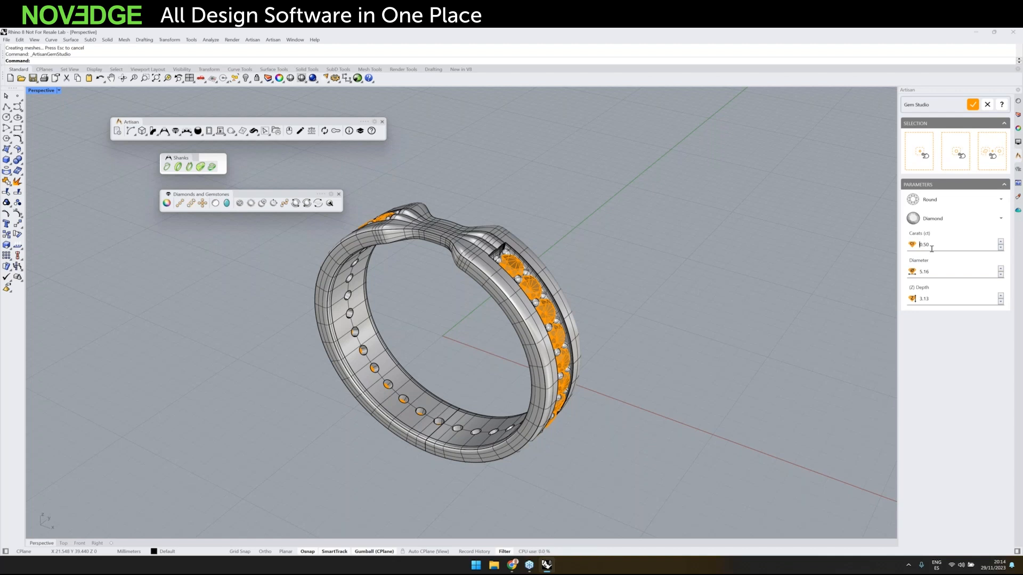
pyautogui.click(925, 156)
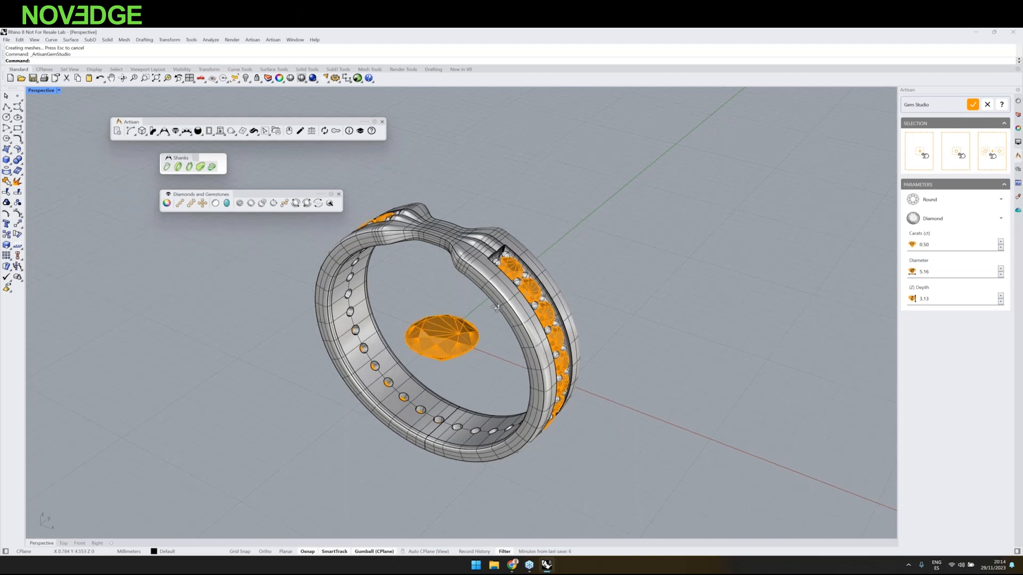
# Step: Move the diamond straight up until it sits above the pinched top of the shank
pyautogui.moveTo(496, 308); pyautogui.dragTo(457, 335, button='right')
pyautogui.moveTo(457, 334); pyautogui.dragTo(445, 189)
pyautogui.click(506, 218)
pyautogui.moveTo(506, 218); pyautogui.dragTo(477, 206, button='right')
pyautogui.click(477, 206)
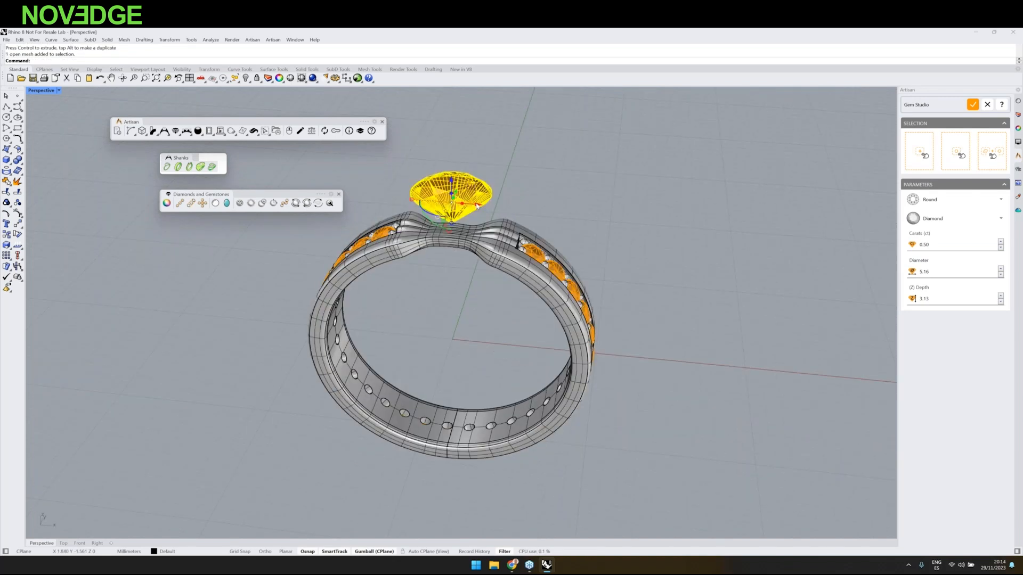
# Step: Nudge the diamond's carat weight down and back up to 0.50, and accept the gem
pyautogui.click(1001, 248)
pyautogui.click(1001, 240)
pyautogui.click(972, 105)
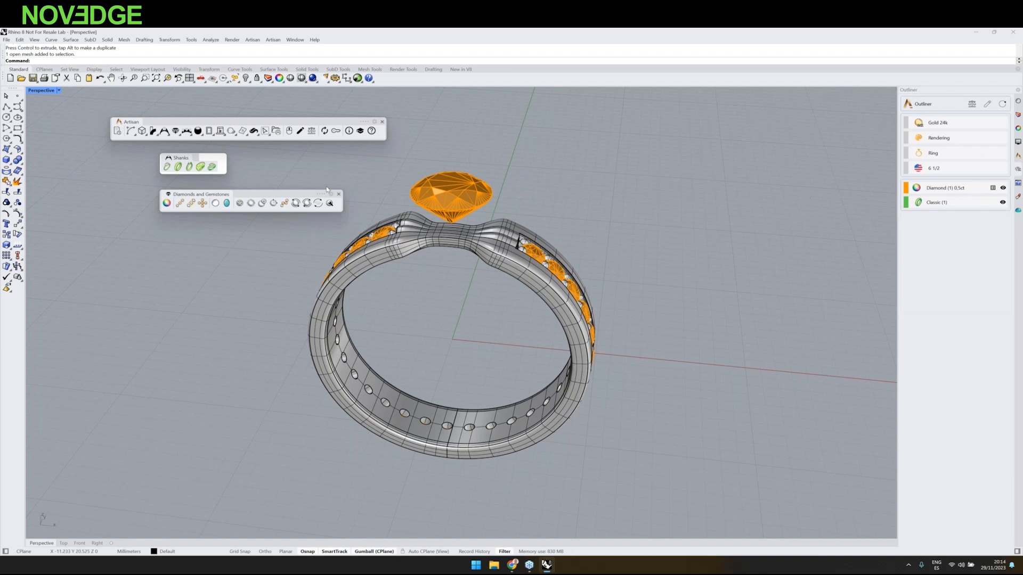
# Step: Detach the Setting tools beneath the gemstone tools and create a Basket setting for the centre diamond
pyautogui.click(187, 133)
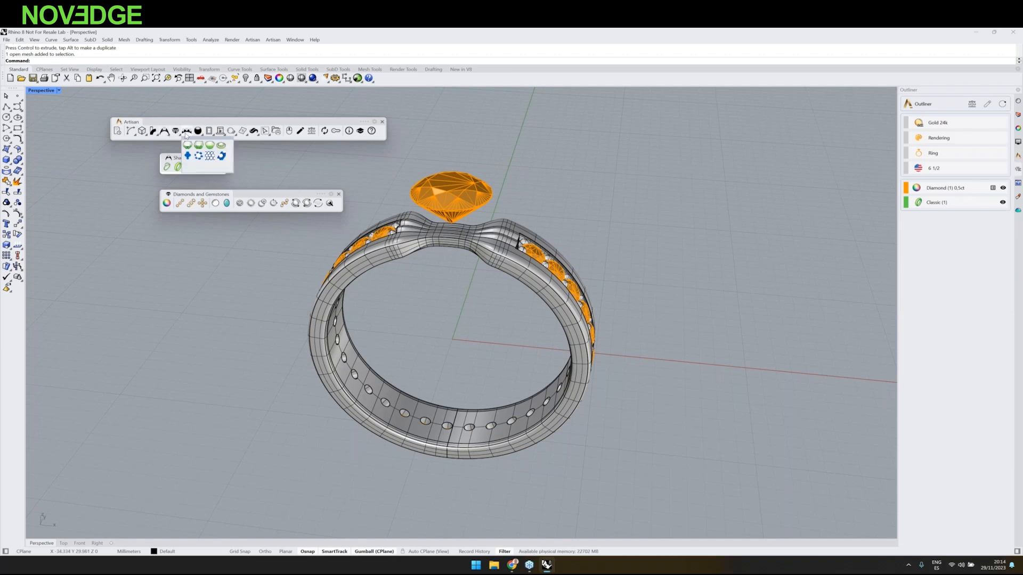
pyautogui.moveTo(190, 140); pyautogui.dragTo(165, 230)
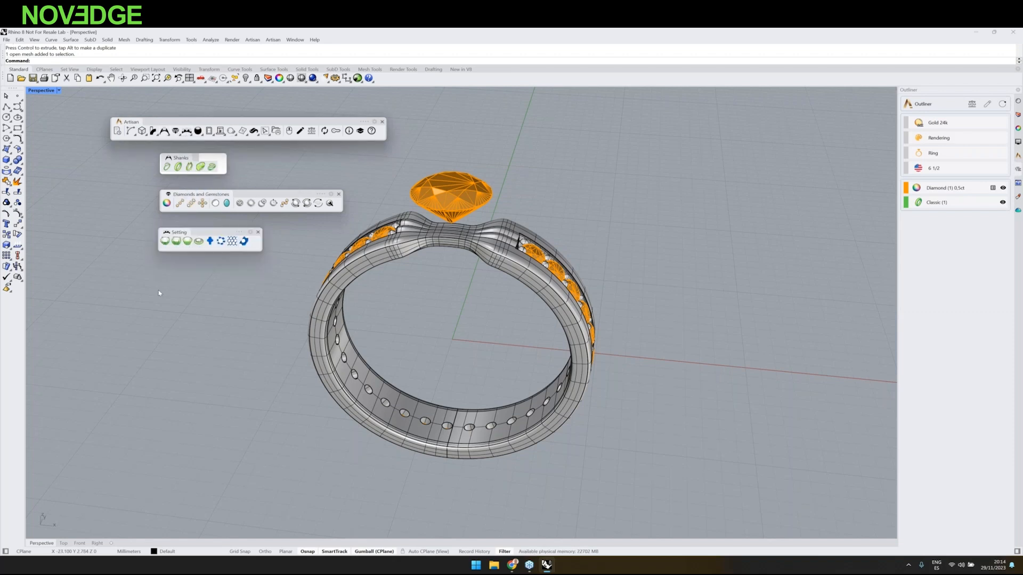
pyautogui.click(177, 242)
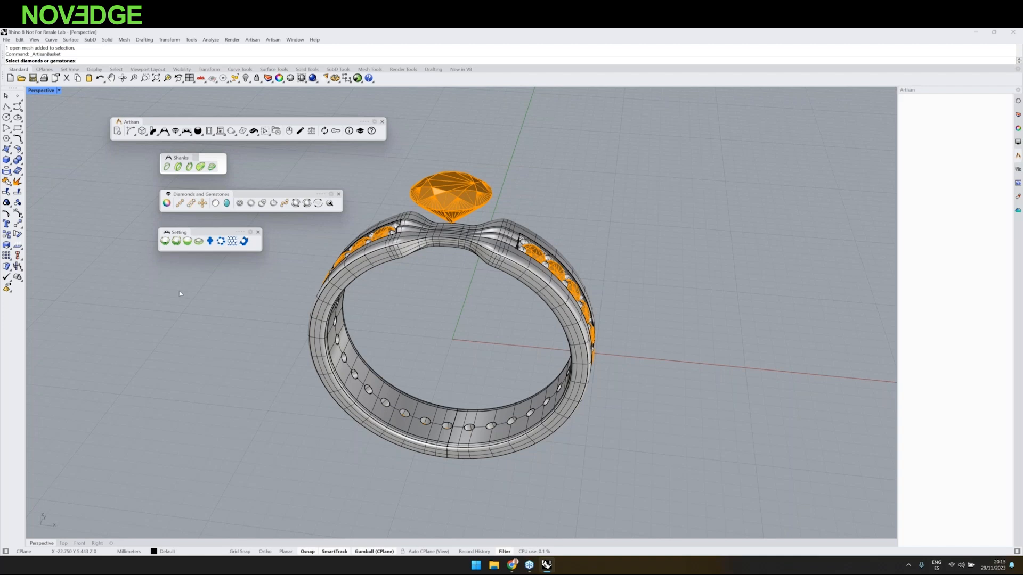
pyautogui.click(438, 214)
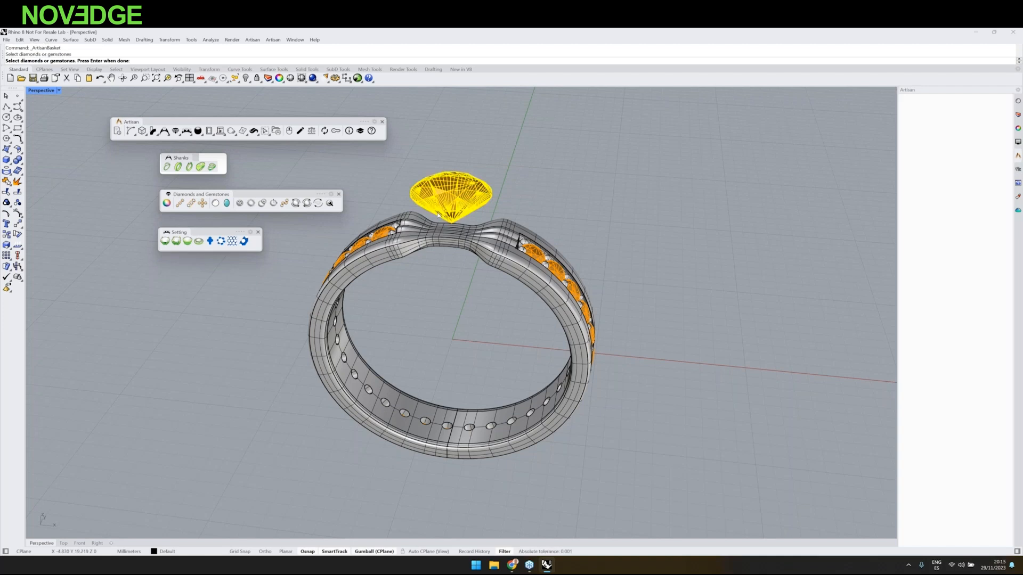
pyautogui.press('Return')
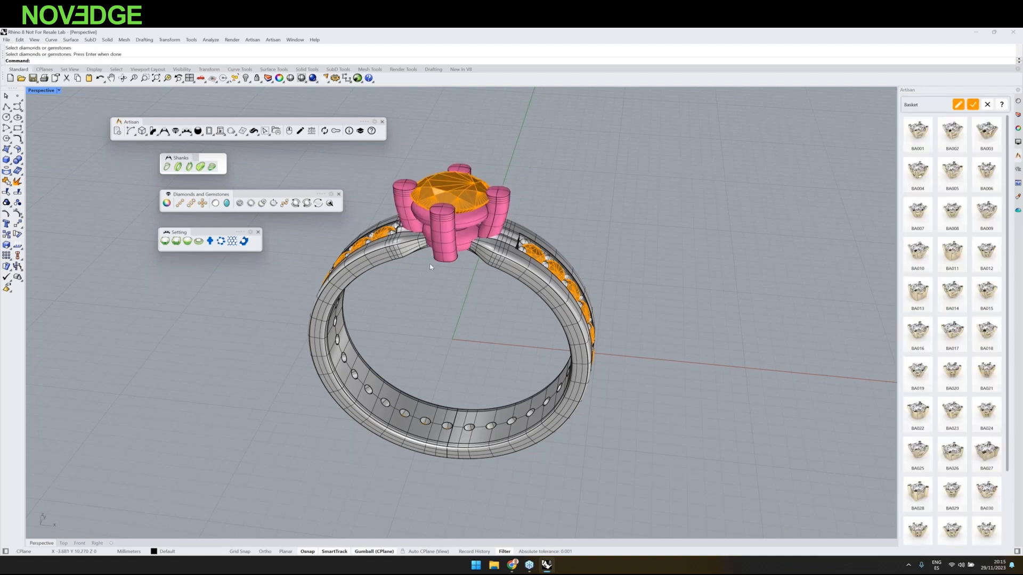
# Step: Apply the BA001 preset to the basket and open its parameters for editing
pyautogui.moveTo(430, 267); pyautogui.dragTo(433, 270, button='right')
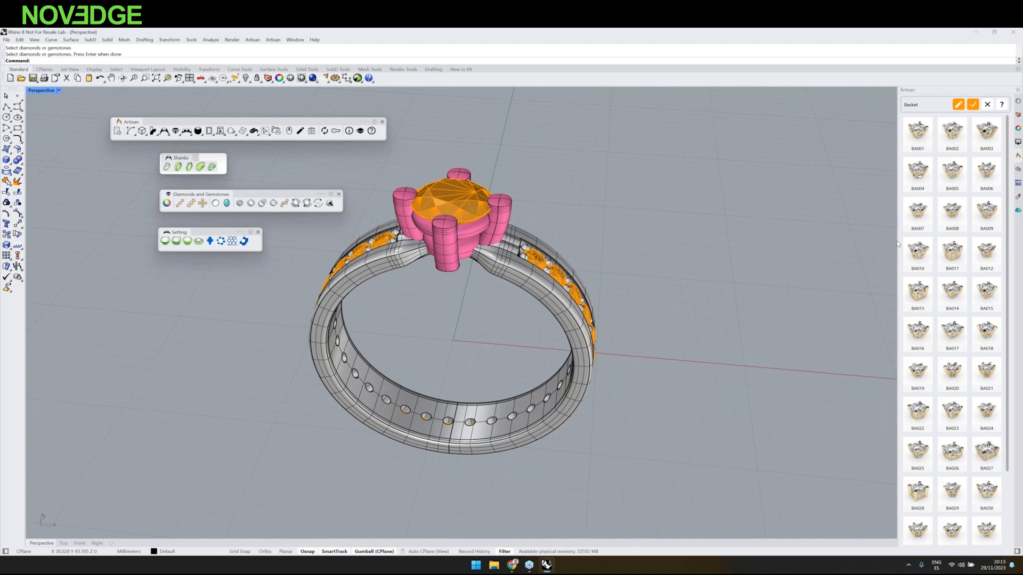
pyautogui.click(923, 143)
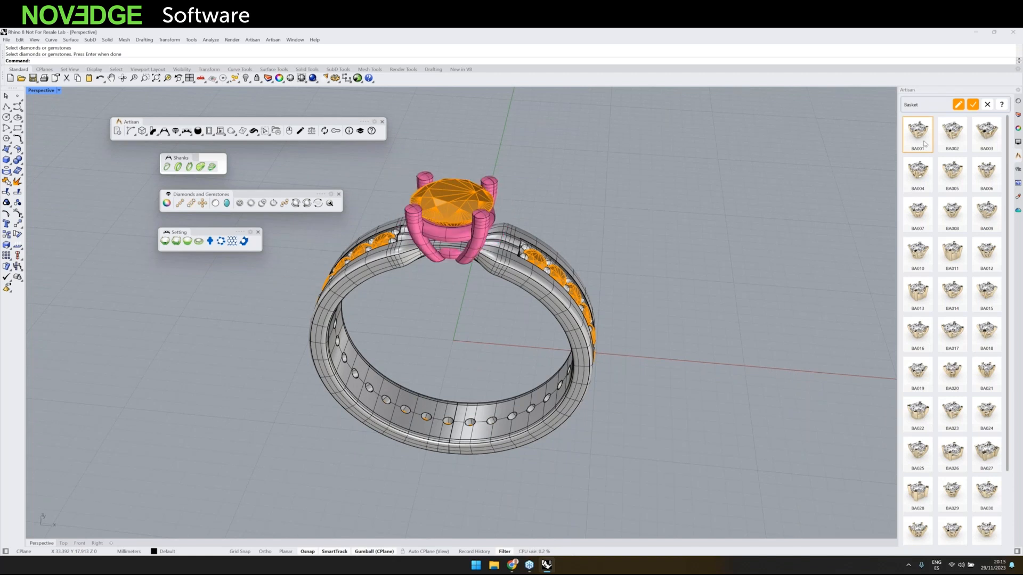
pyautogui.moveTo(606, 251); pyautogui.dragTo(623, 230, button='right')
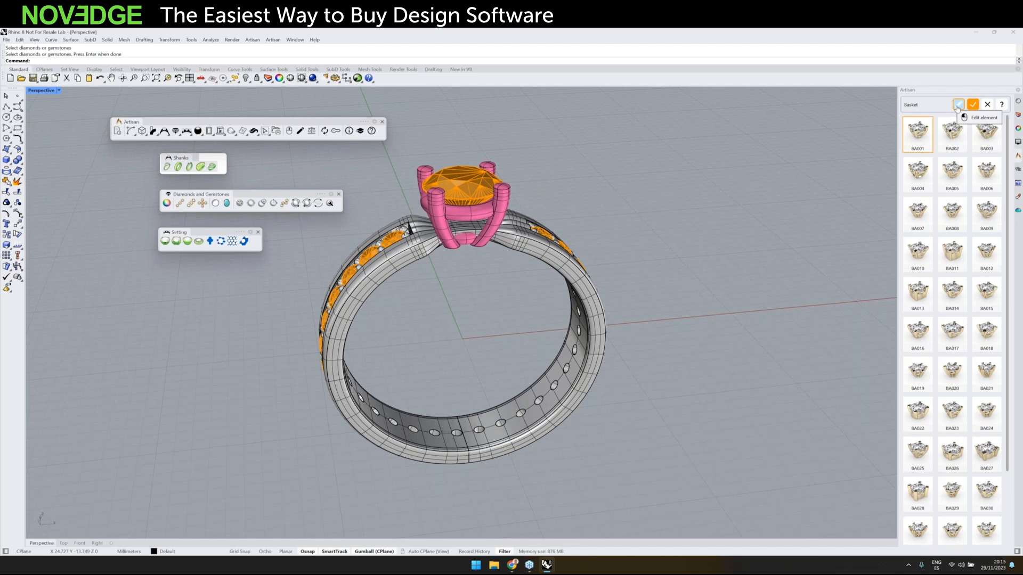
pyautogui.click(957, 105)
# Step: Look at the library of prong profiles for the basket, closing it without choosing one
pyautogui.moveTo(645, 176); pyautogui.dragTo(616, 229, button='right')
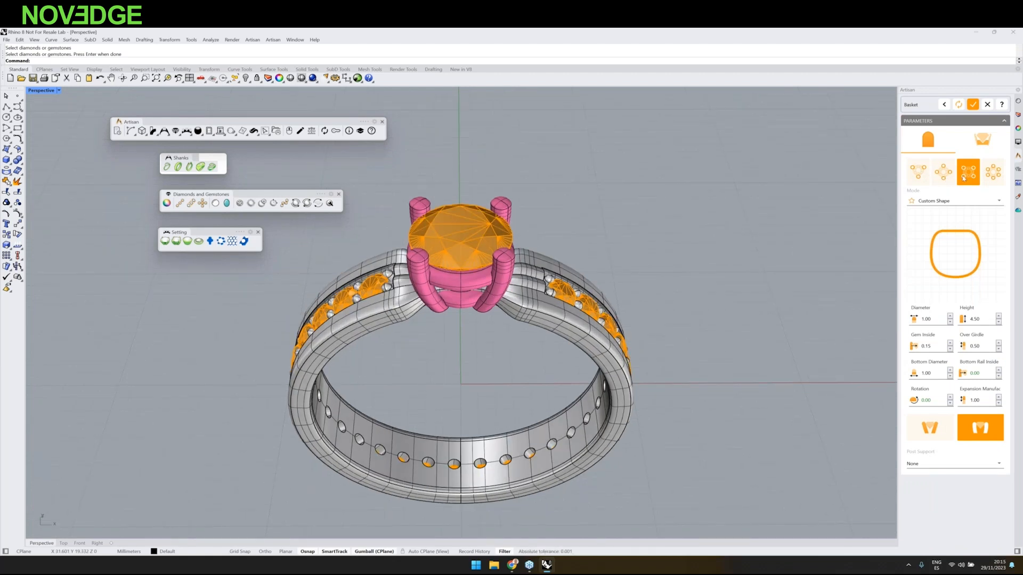
pyautogui.moveTo(930, 251)
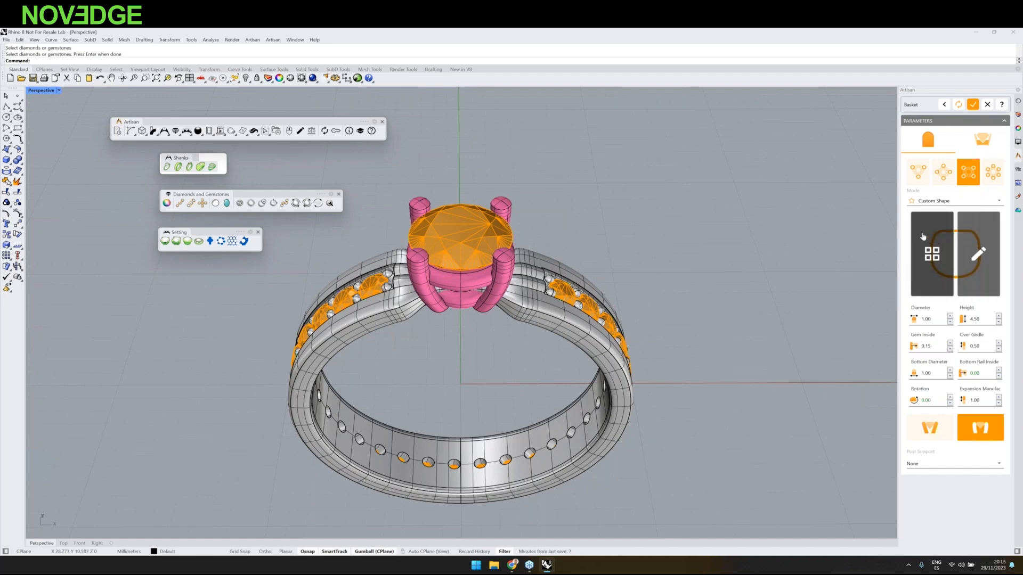
pyautogui.click(931, 254)
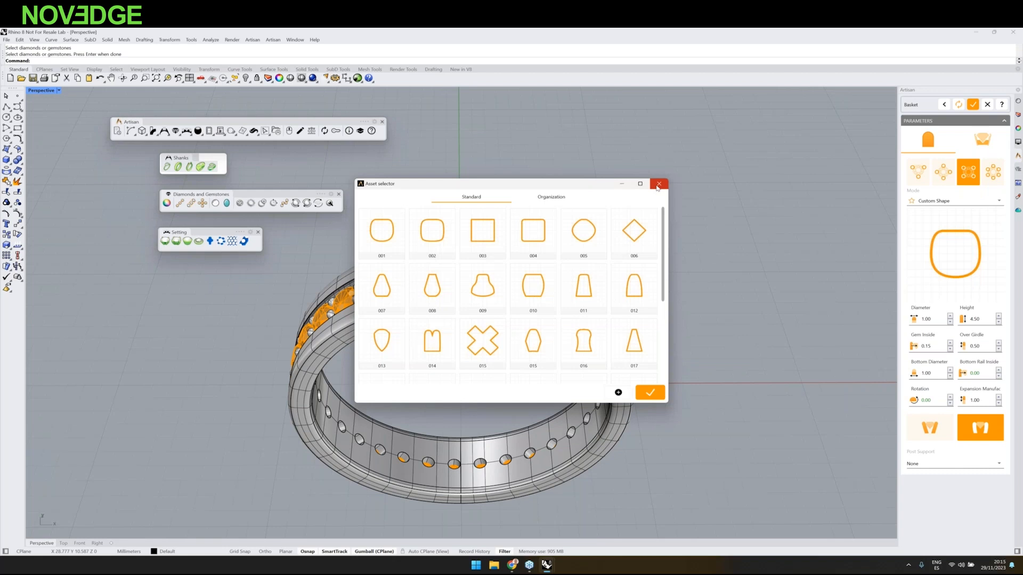
pyautogui.click(659, 184)
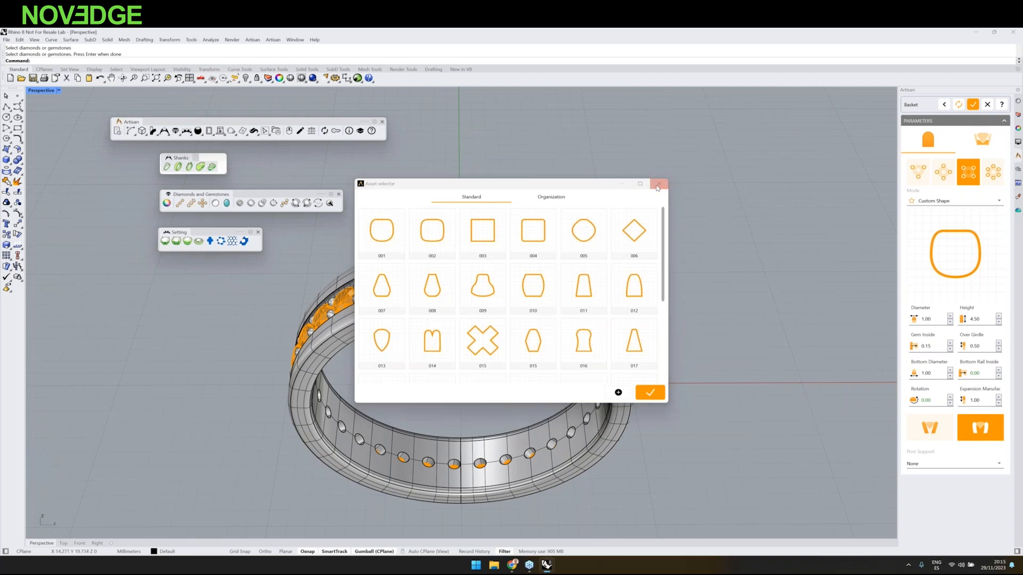
# Step: Set the basket's prong profile mode to Circle and switch the prongs from curved to straight
pyautogui.click(924, 200)
pyautogui.click(926, 212)
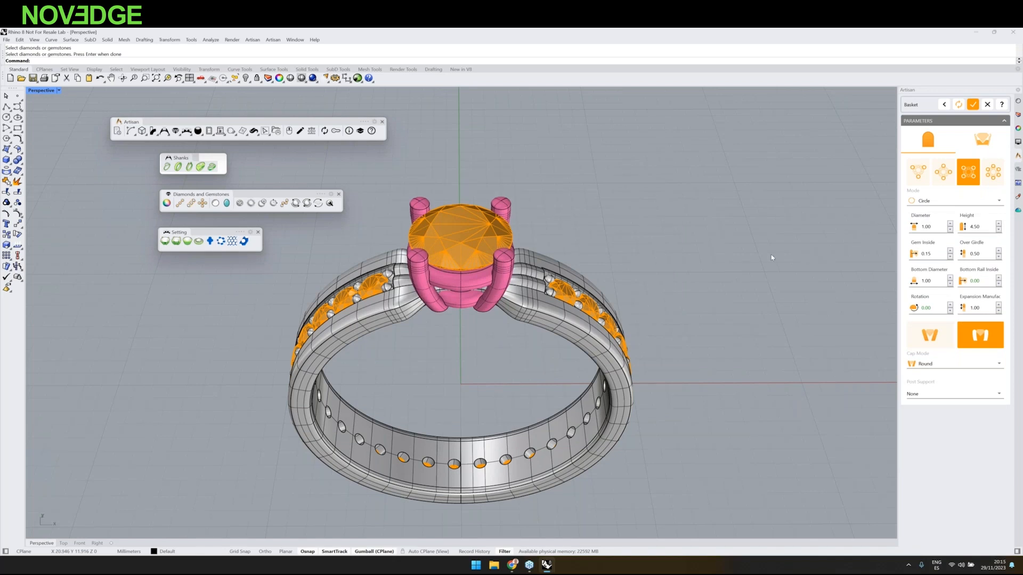
pyautogui.moveTo(771, 257); pyautogui.dragTo(692, 299, button='right')
pyautogui.click(932, 334)
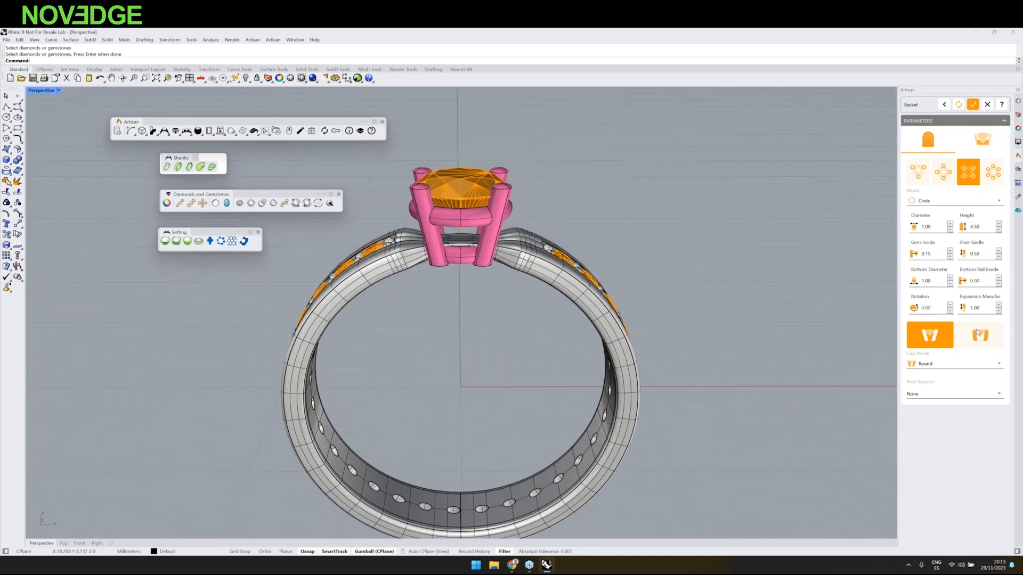
pyautogui.moveTo(873, 298); pyautogui.dragTo(815, 279, button='right')
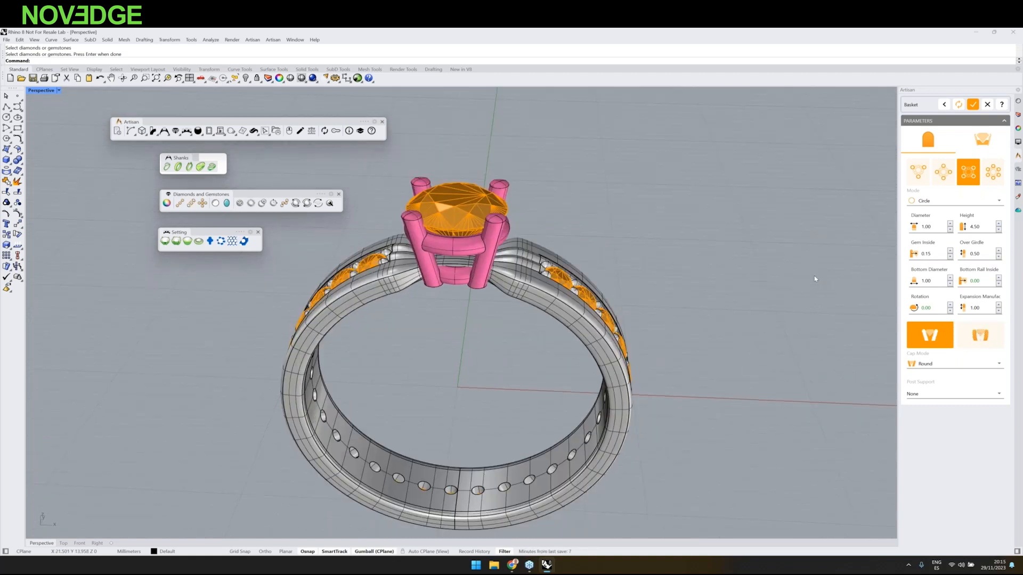
# Step: Increase the basket's prong diameter to 1.40 and check the prongs from the side
pyautogui.click(949, 223)
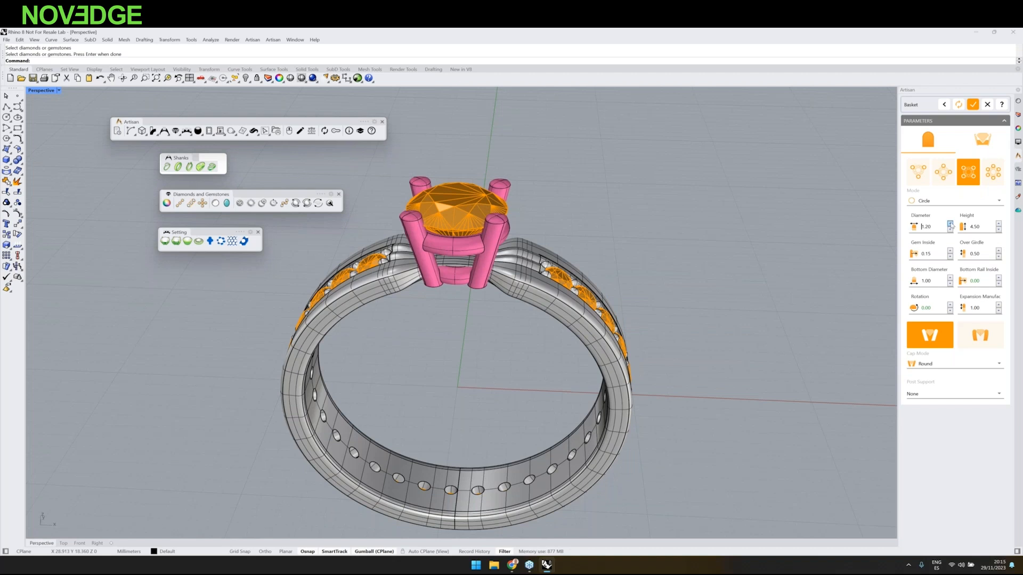
pyautogui.click(950, 224)
pyautogui.moveTo(618, 238); pyautogui.dragTo(552, 198, button='right')
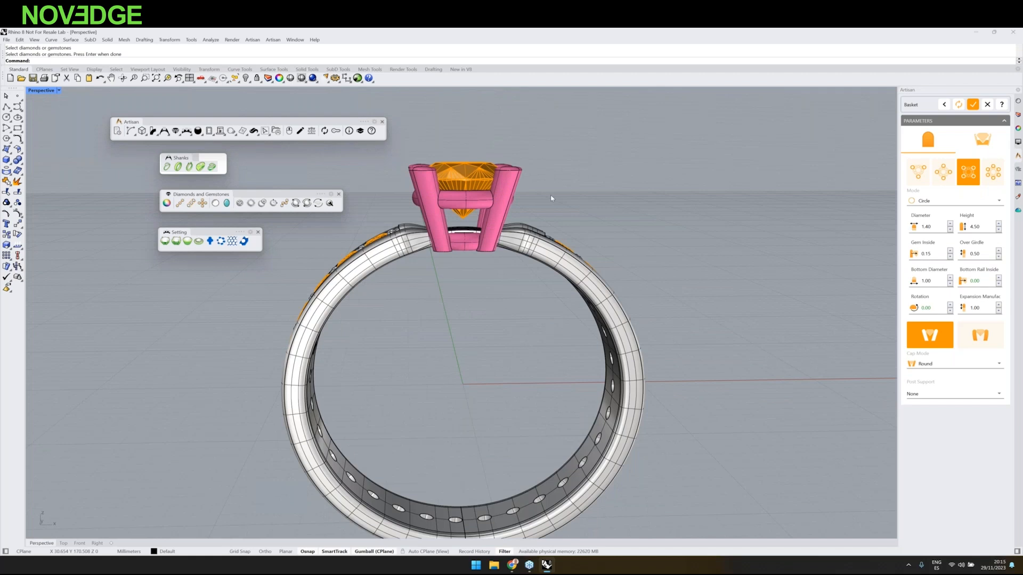
pyautogui.scroll(3, 513, 233)
pyautogui.moveTo(512, 232); pyautogui.dragTo(512, 216, button='right')
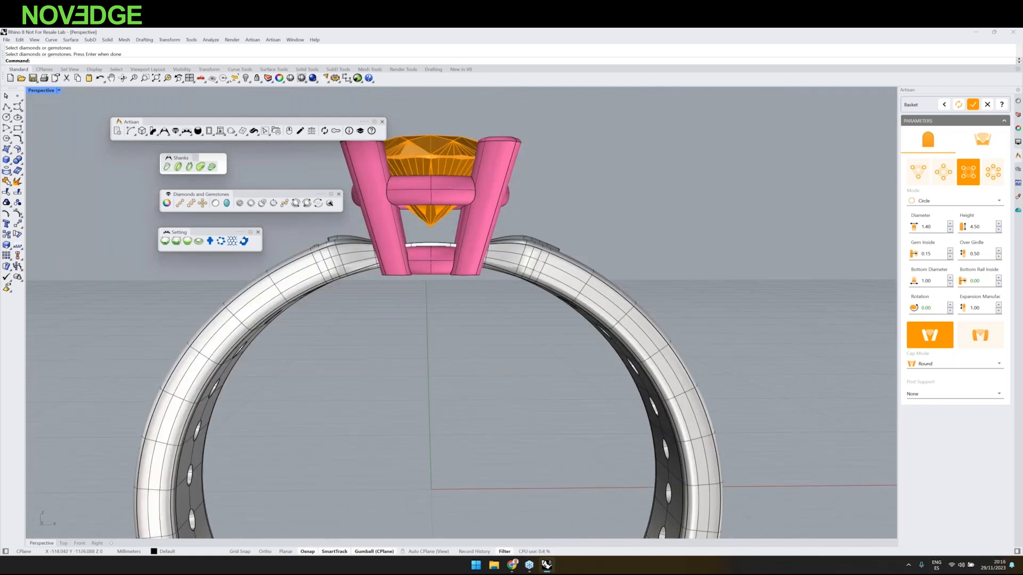
# Step: Lower the basket's prong height to 4.20
pyautogui.click(998, 230)
pyautogui.click(998, 230)
pyautogui.click(999, 229)
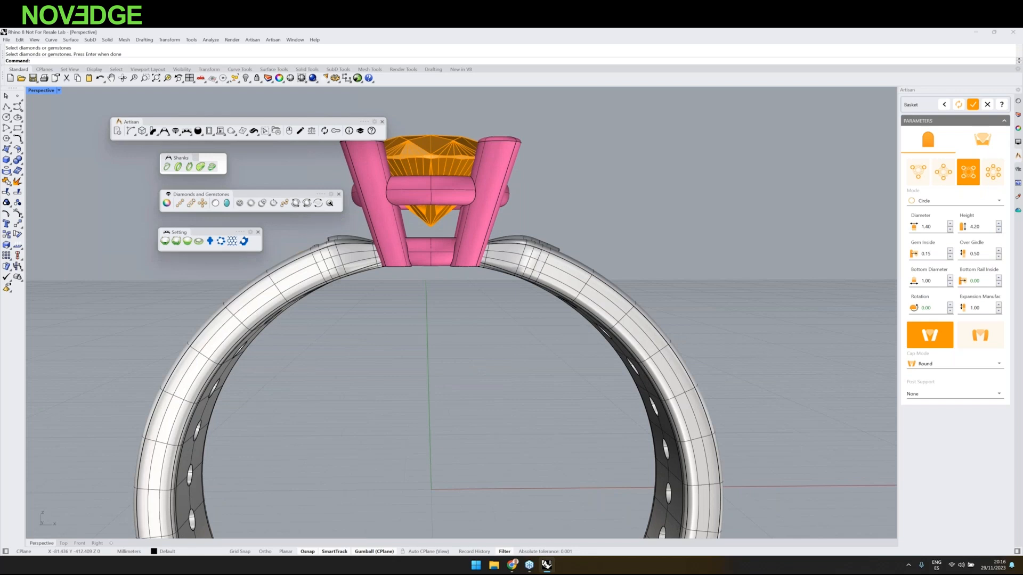
pyautogui.moveTo(628, 213); pyautogui.dragTo(593, 257, button='right')
# Step: Look through the prong cap modes, keeping Round, and view the basket's upper and lower rail parameters
pyautogui.click(927, 364)
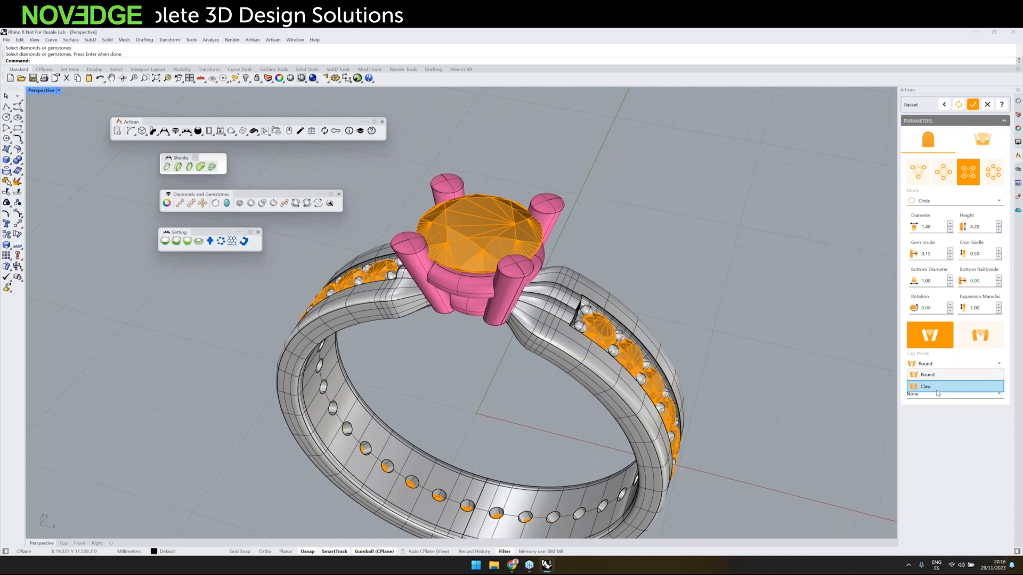
pyautogui.click(945, 373)
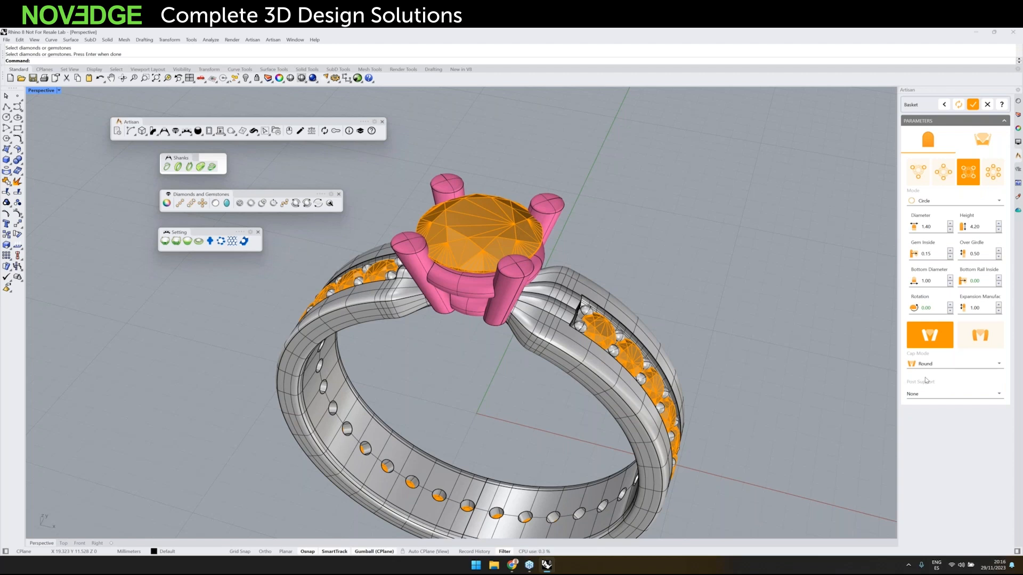
pyautogui.click(982, 140)
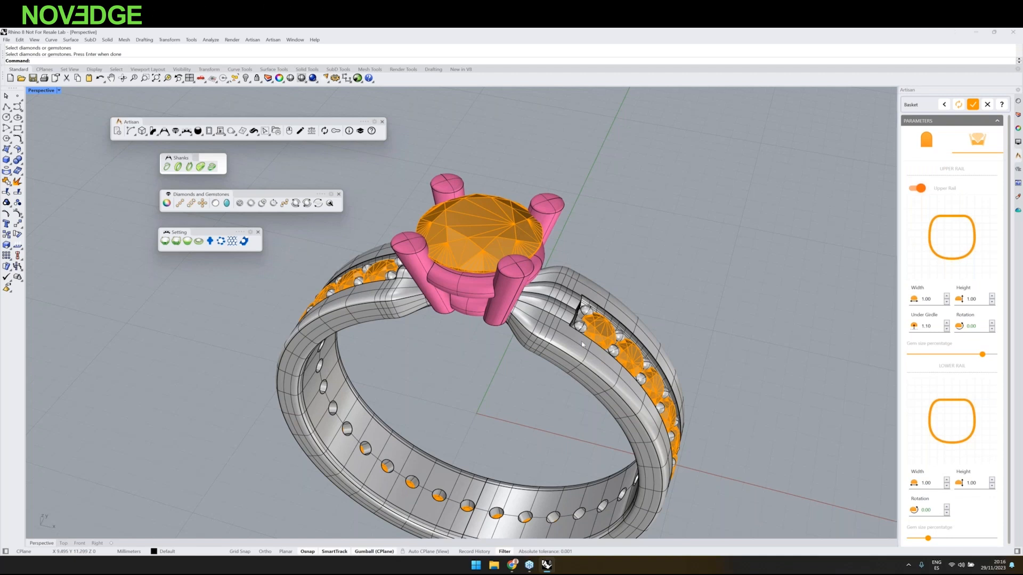
pyautogui.moveTo(582, 345); pyautogui.dragTo(509, 312, button='right')
pyautogui.click(927, 140)
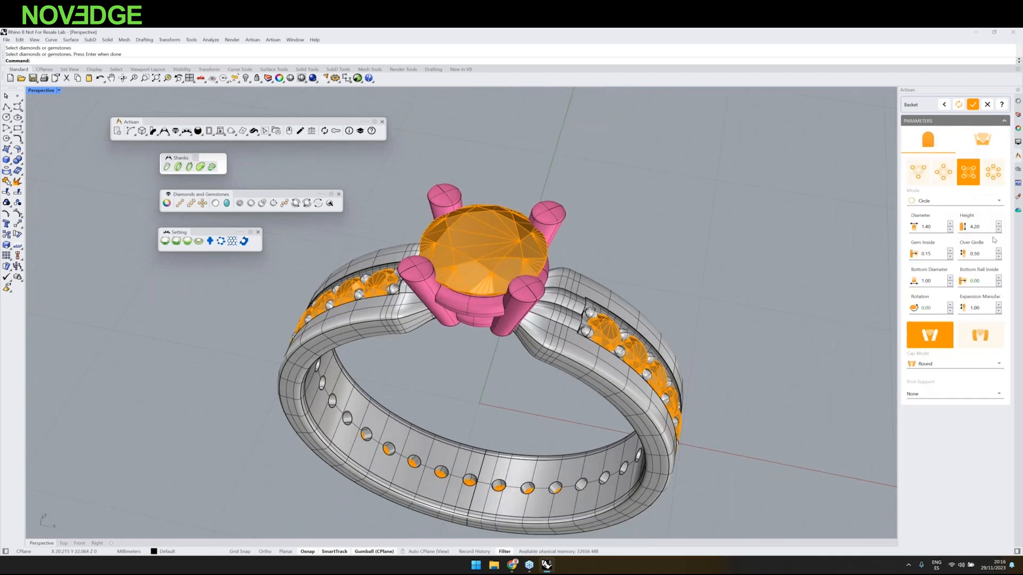
# Step: Set the prongs' Over Girdle value to 0.30 and their height to 4.00, and accept the basket
pyautogui.moveTo(715, 273); pyautogui.dragTo(860, 271, button='right')
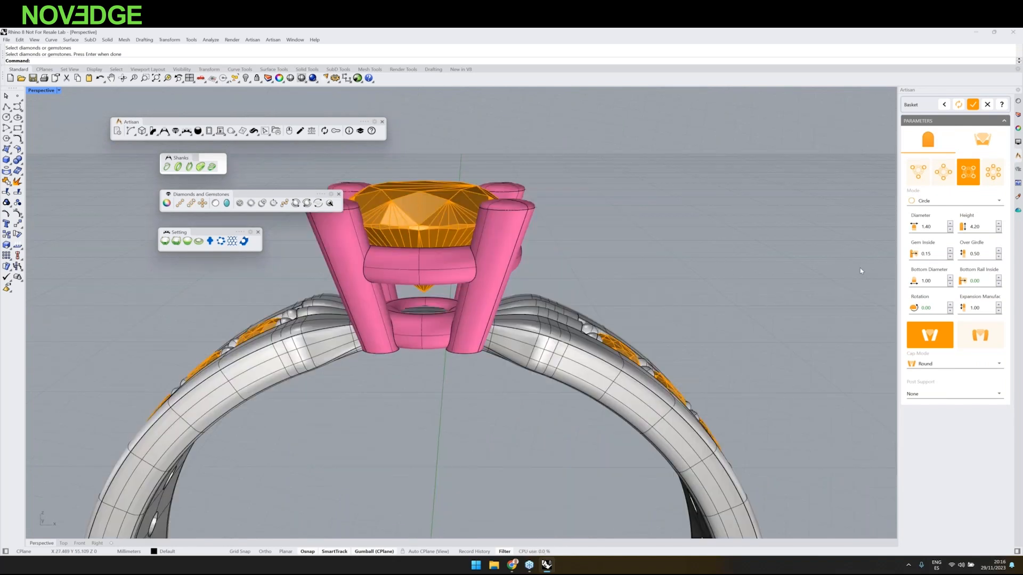
pyautogui.doubleClick(999, 257)
pyautogui.doubleClick(998, 229)
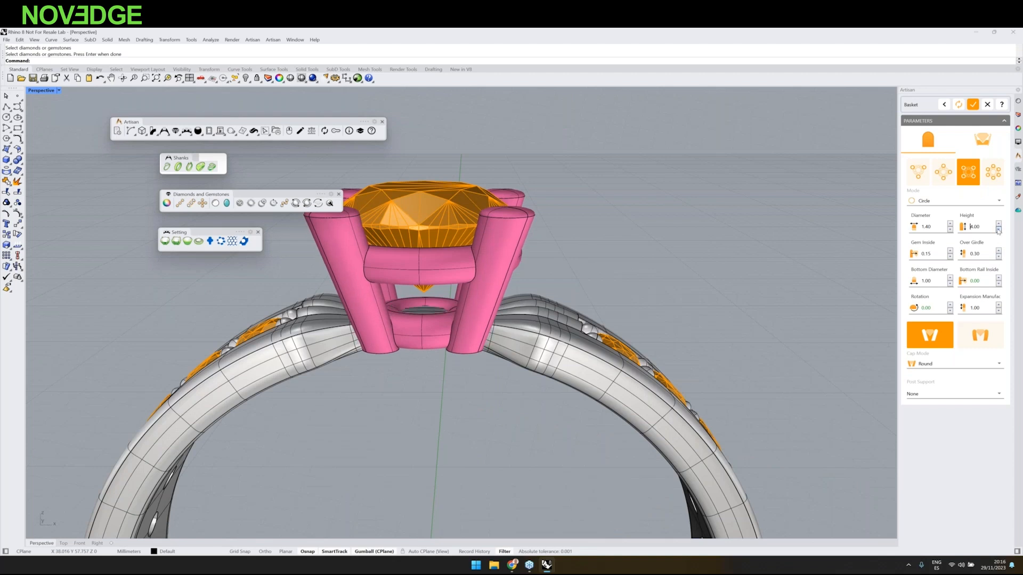
pyautogui.moveTo(669, 257); pyautogui.dragTo(651, 274, button='right')
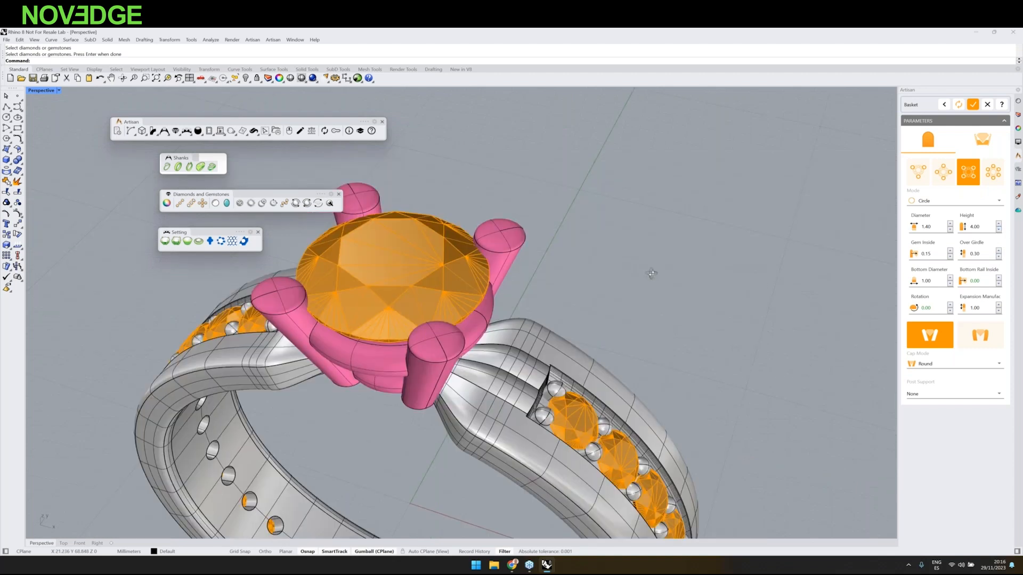
pyautogui.click(973, 105)
pyautogui.scroll(-2, 579, 303)
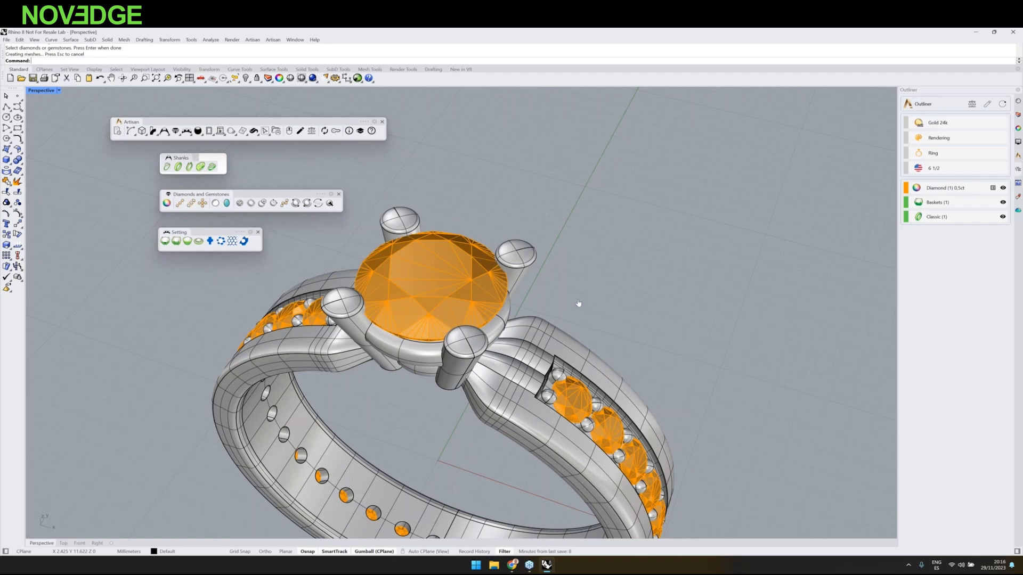
pyautogui.scroll(-2, 578, 303)
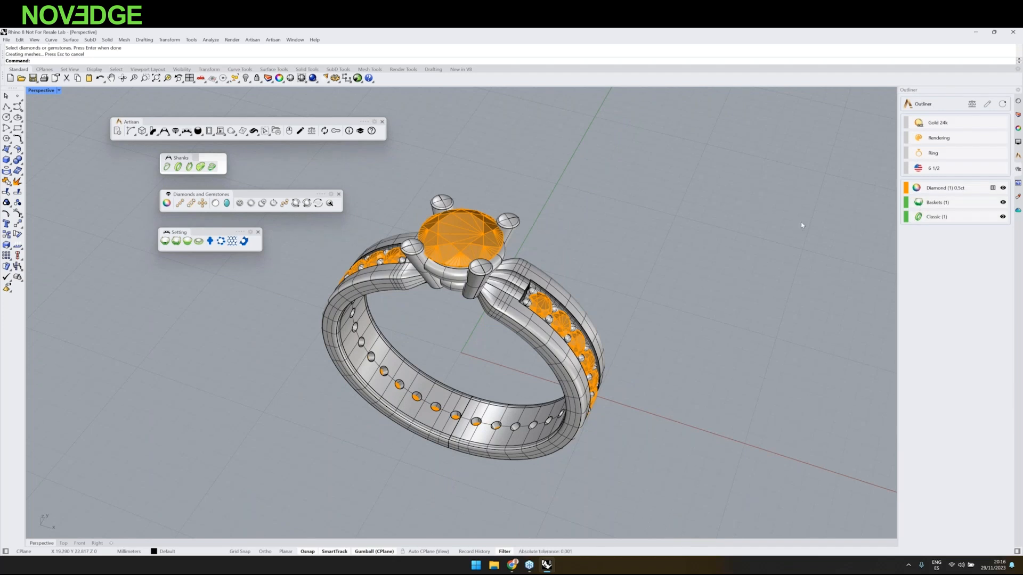
# Step: Edit the centre diamond, changing its cut from Round to Cushion, and accept the gem
pyautogui.click(447, 226)
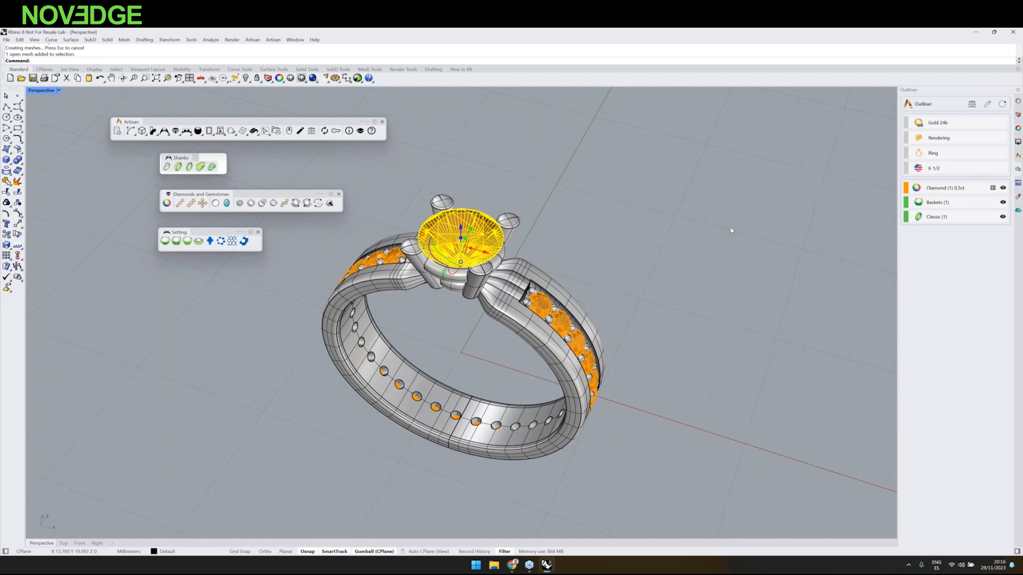
pyautogui.click(988, 105)
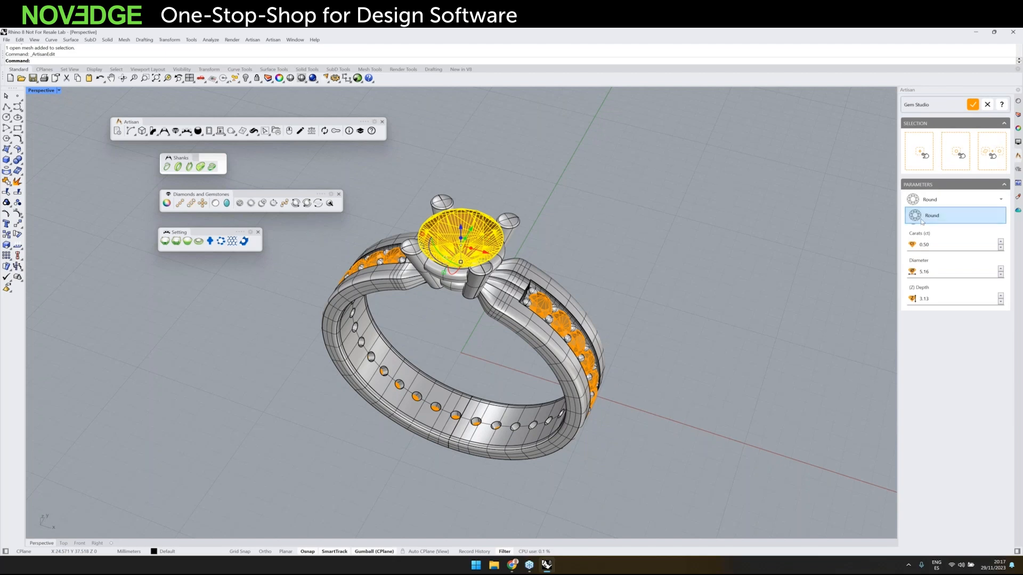
pyautogui.click(924, 206)
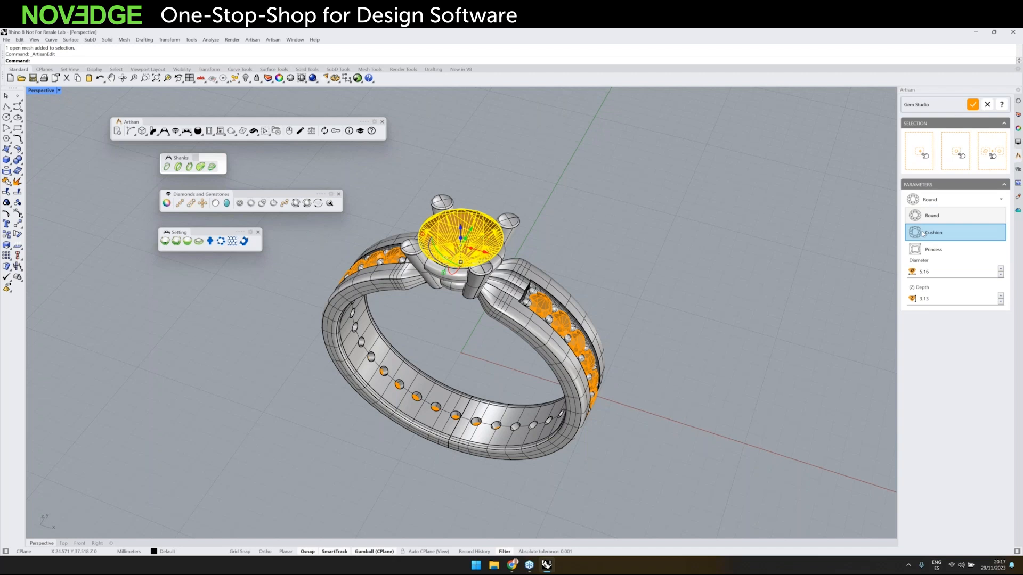
pyautogui.click(923, 232)
pyautogui.click(970, 105)
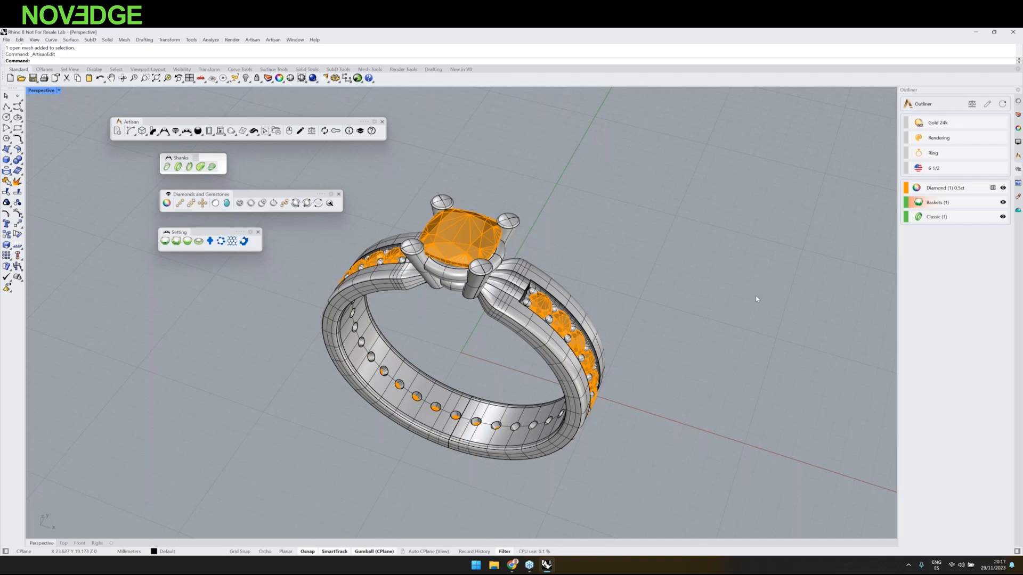
# Step: Update the outdated basket so that it adapts to the cushion-cut diamond
pyautogui.moveTo(656, 312); pyautogui.dragTo(675, 301, button='right')
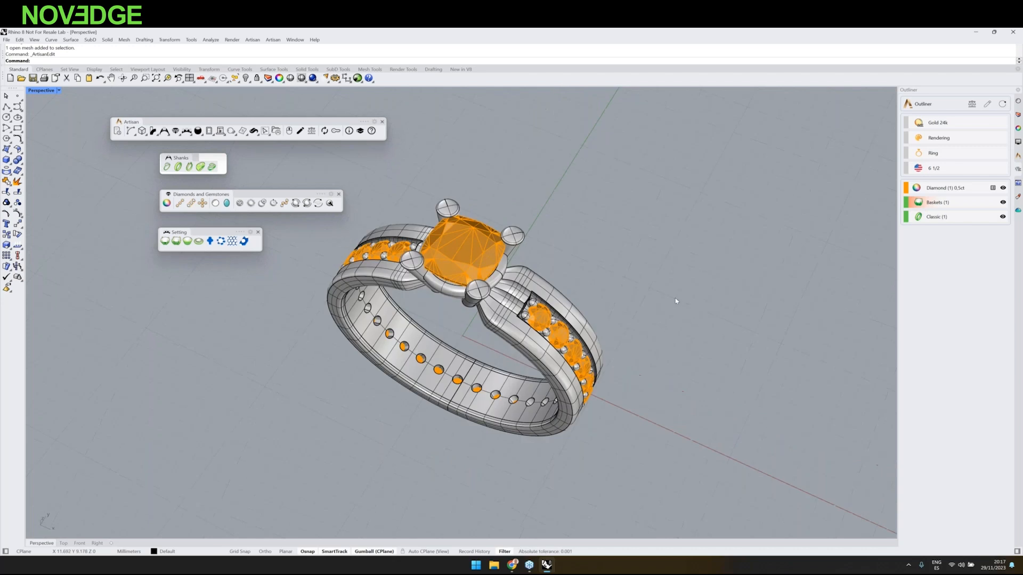
pyautogui.click(1004, 105)
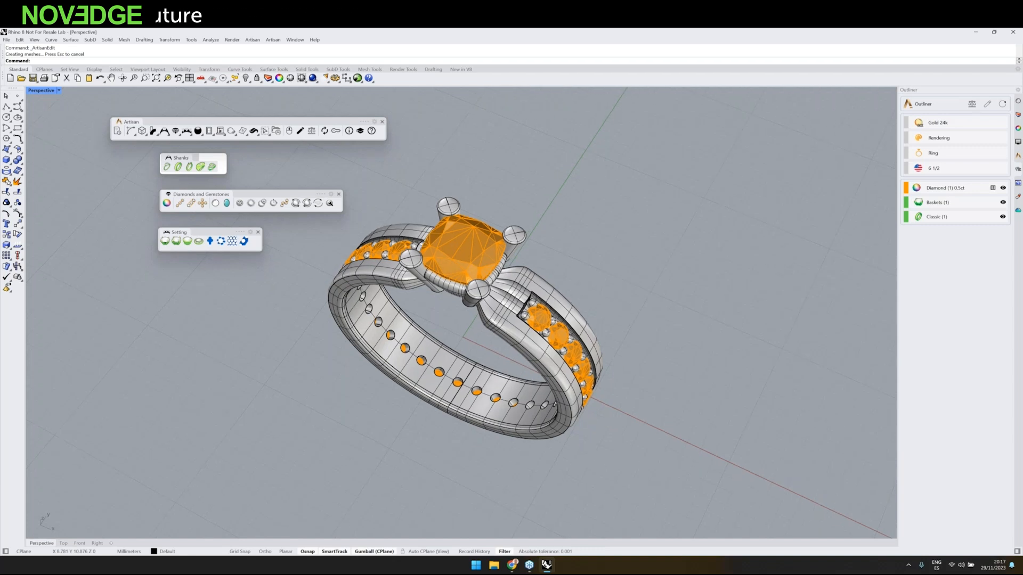
pyautogui.moveTo(633, 281); pyautogui.dragTo(663, 235, button='right')
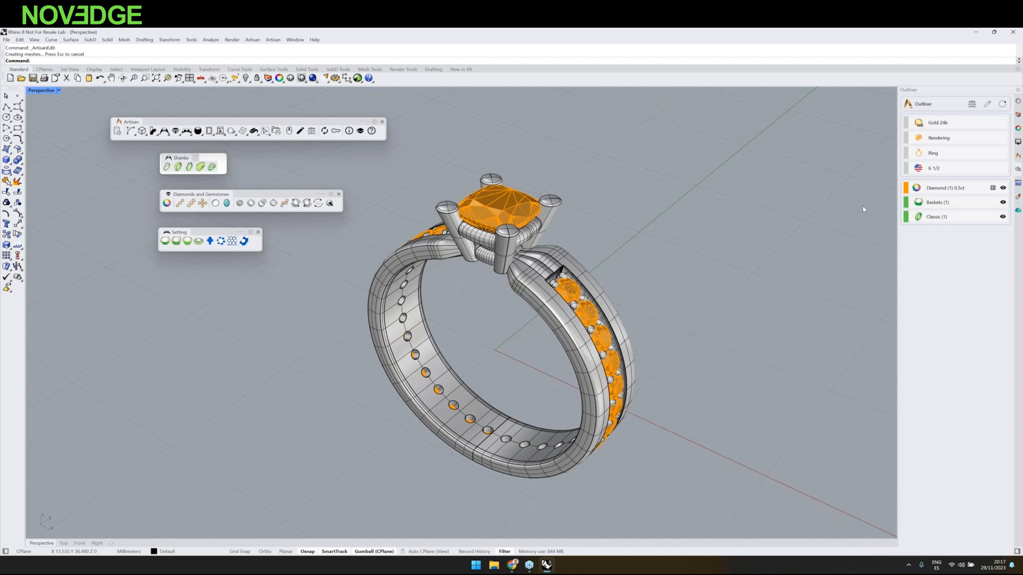
# Step: Show the Perspective view in Rendered display mode and change the ring's metal to Rose Gold 14k
pyautogui.moveTo(799, 240); pyautogui.dragTo(827, 279, button='right')
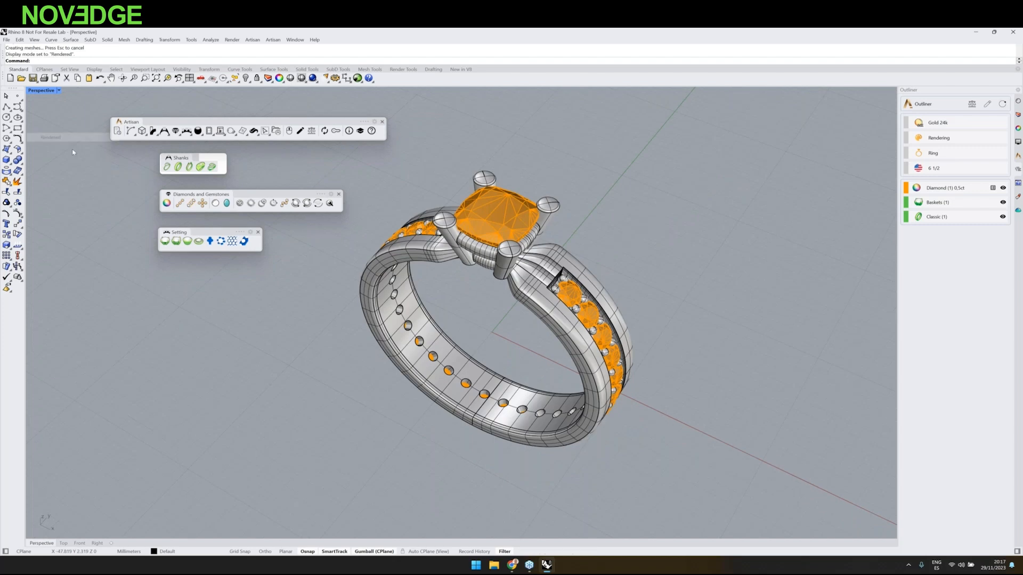
pyautogui.click(939, 123)
pyautogui.click(953, 222)
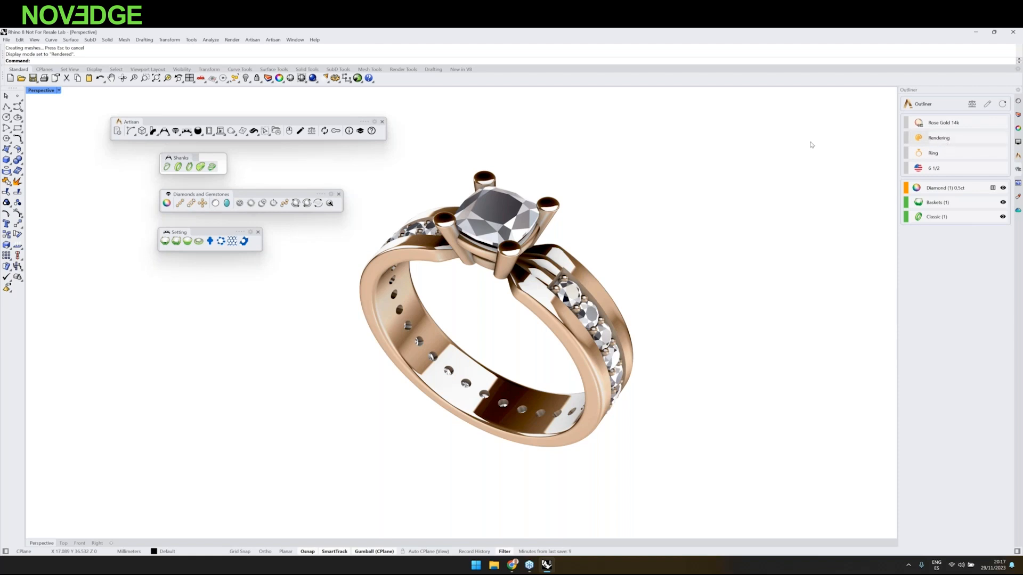
# Step: Return the Perspective view to Shaded display mode and inspect the shank's side stones and prongs up close
pyautogui.click(34, 92)
pyautogui.click(42, 129)
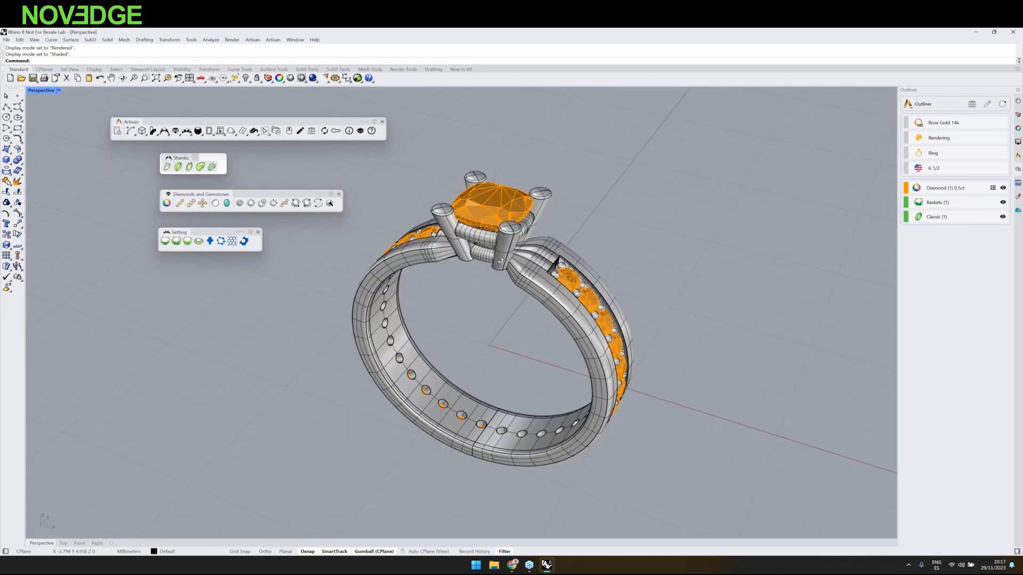
pyautogui.moveTo(501, 261); pyautogui.dragTo(560, 281, button='right')
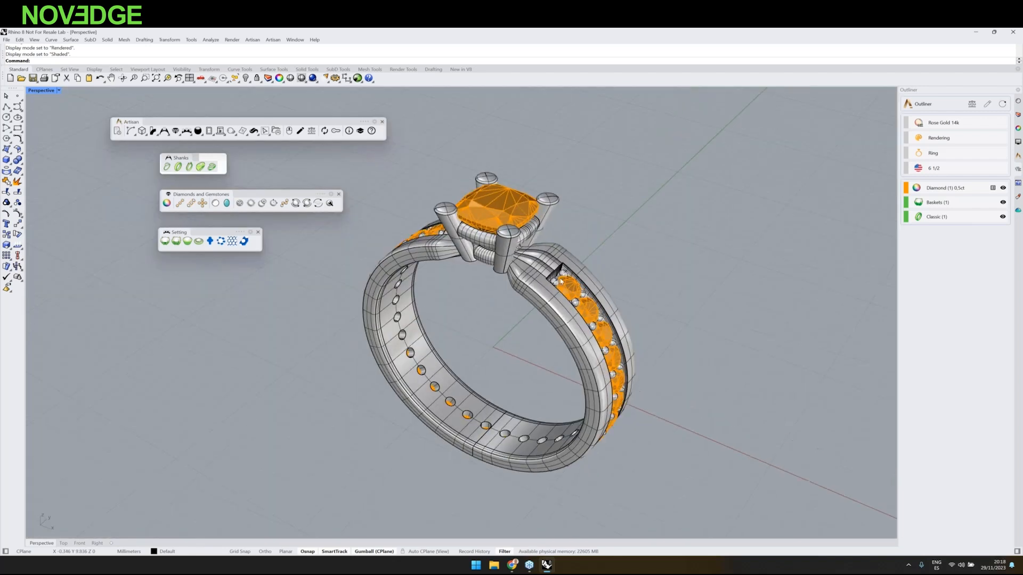
pyautogui.scroll(2, 560, 281)
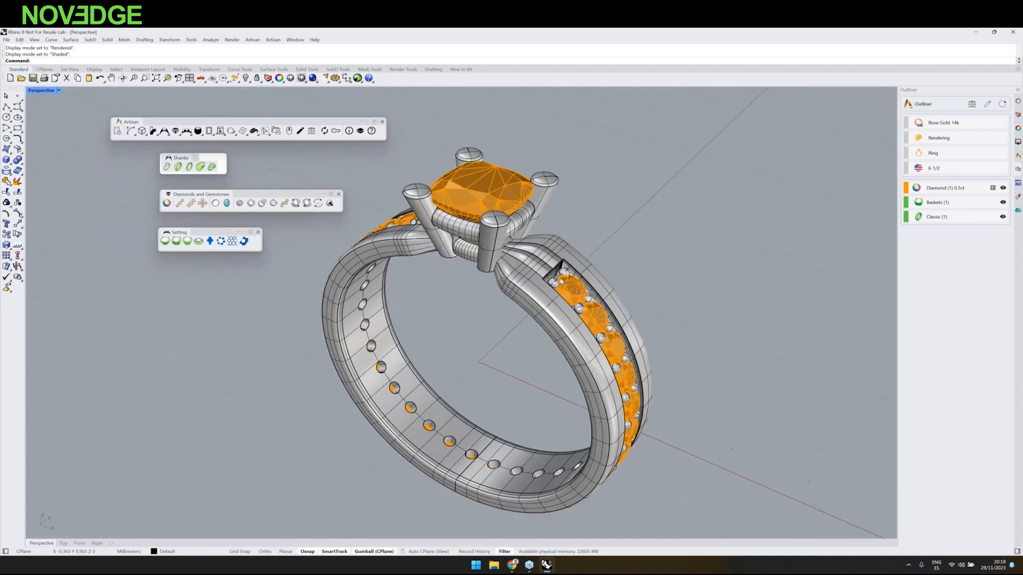
pyautogui.scroll(3, 560, 280)
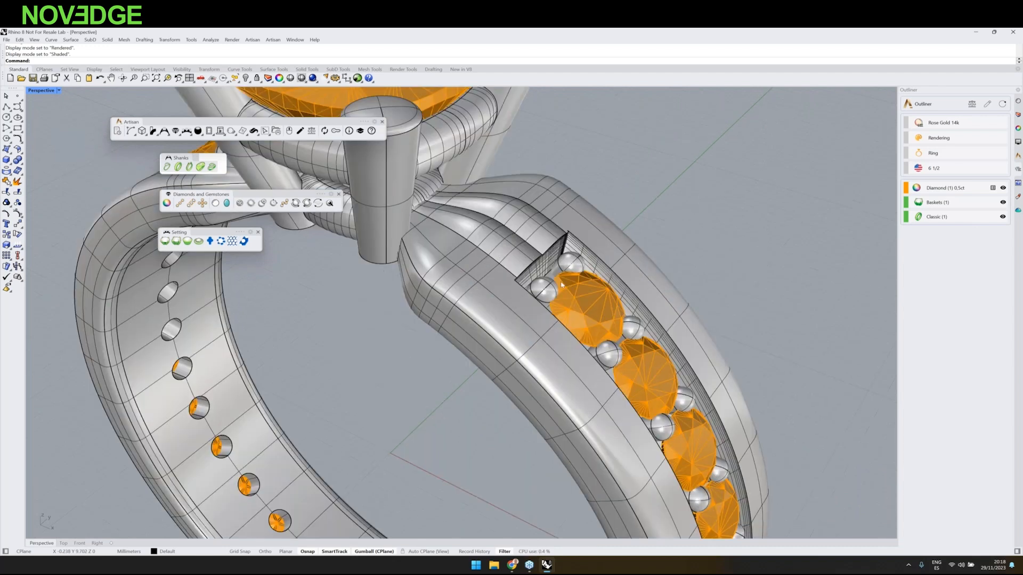
pyautogui.scroll(-5, 562, 285)
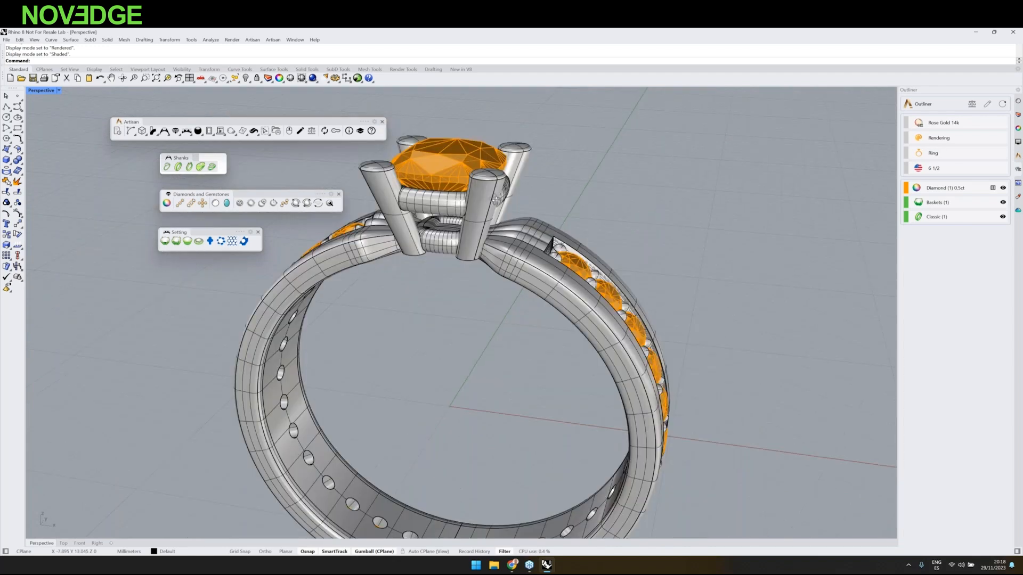
pyautogui.moveTo(495, 200); pyautogui.dragTo(560, 197, button='right')
# Step: Switch the project from Rendering to Manufacturing, update the basket and shank, and inspect their prongs
pyautogui.click(940, 138)
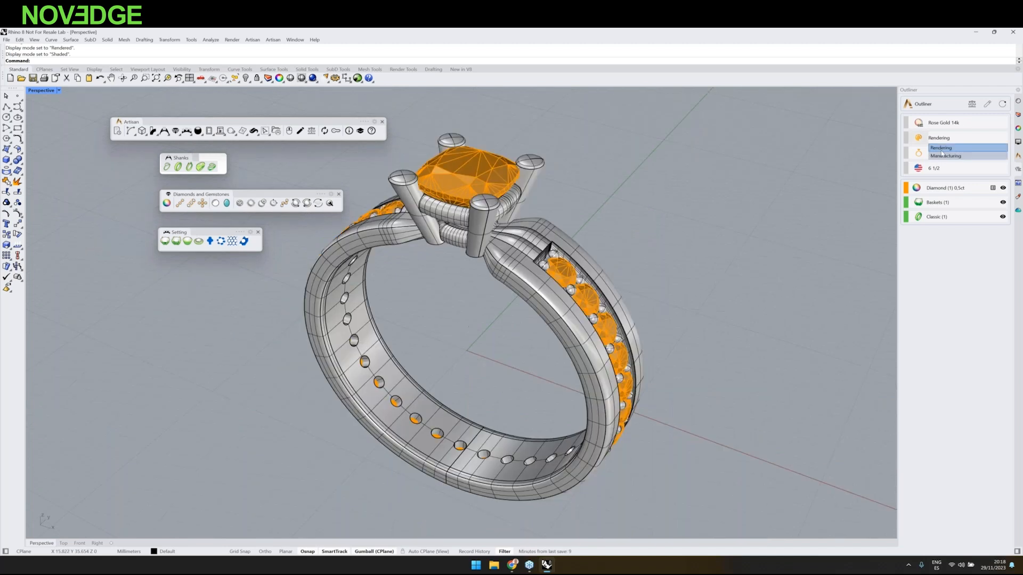
pyautogui.click(942, 157)
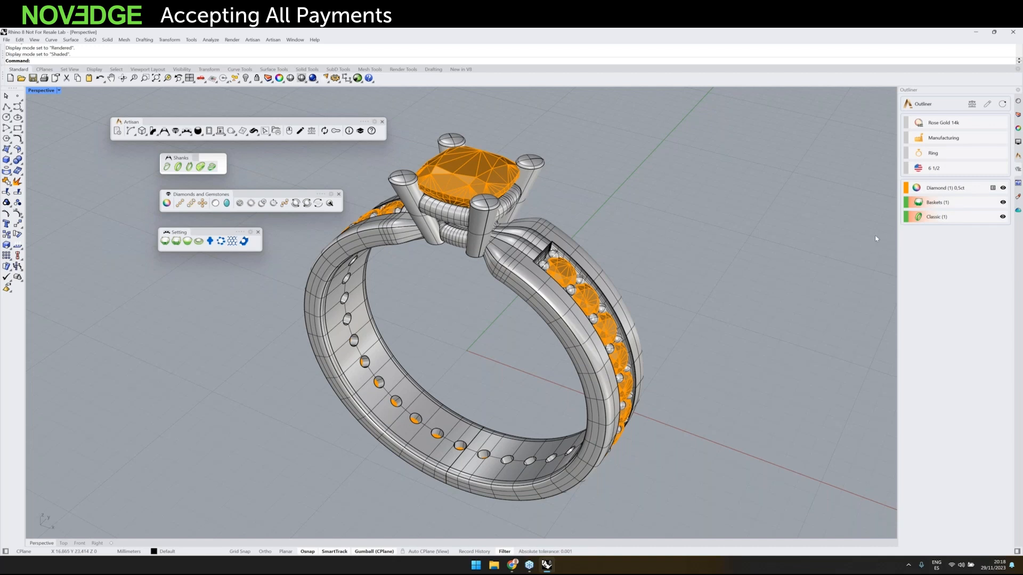
pyautogui.click(1002, 104)
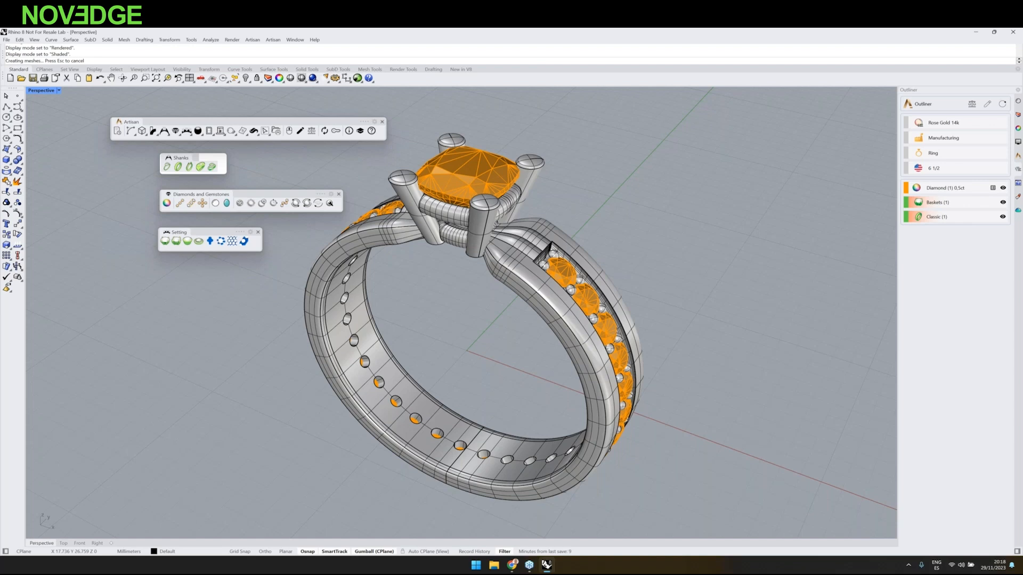
pyautogui.moveTo(606, 286)
pyautogui.mouseDown(button='right')
pyautogui.moveTo(638, 261)
pyautogui.moveTo(596, 273)
pyautogui.mouseUp(button='right')
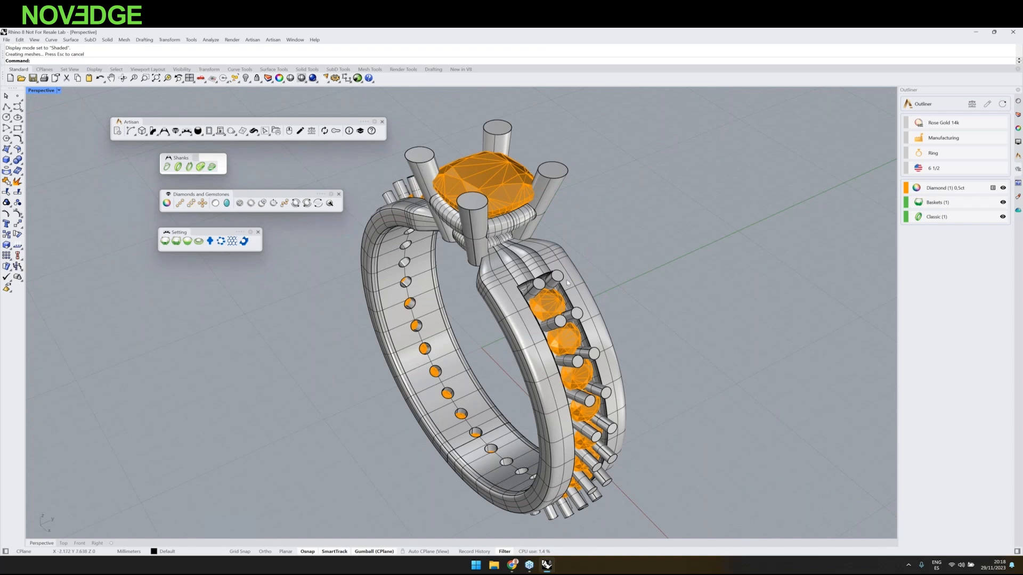
pyautogui.moveTo(568, 283); pyautogui.dragTo(579, 276, button='right')
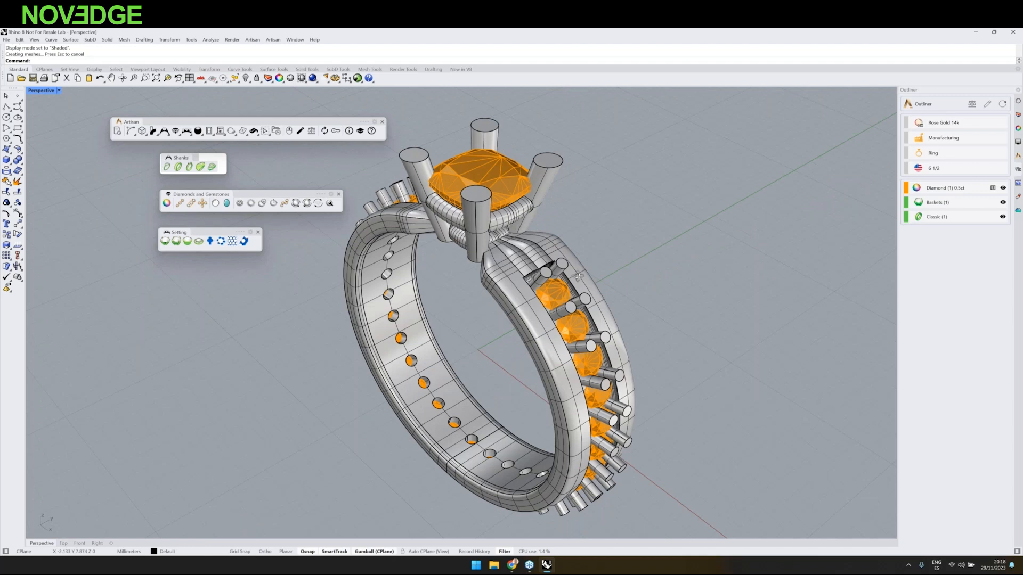
# Step: Switch the project from Manufacturing back to Rendering and update the outdated basket and shank
pyautogui.scroll(-3, 578, 276)
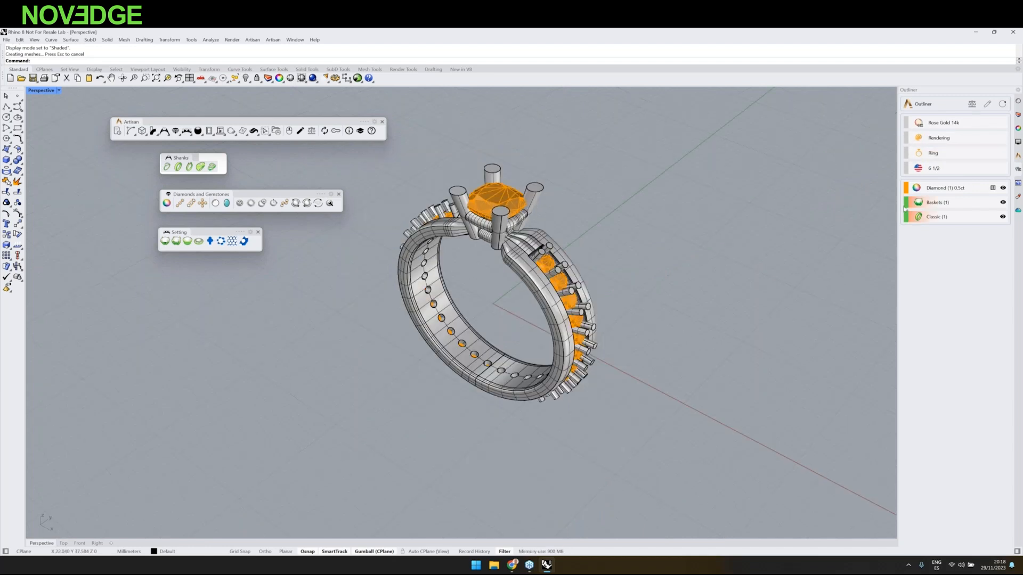
pyautogui.click(998, 107)
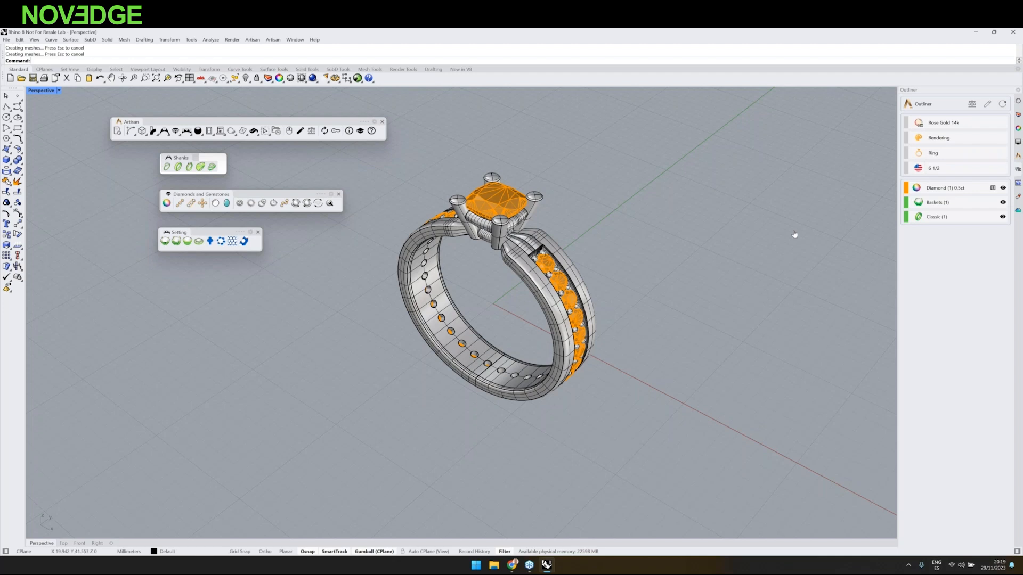
pyautogui.moveTo(794, 235); pyautogui.dragTo(910, 218, button='right')
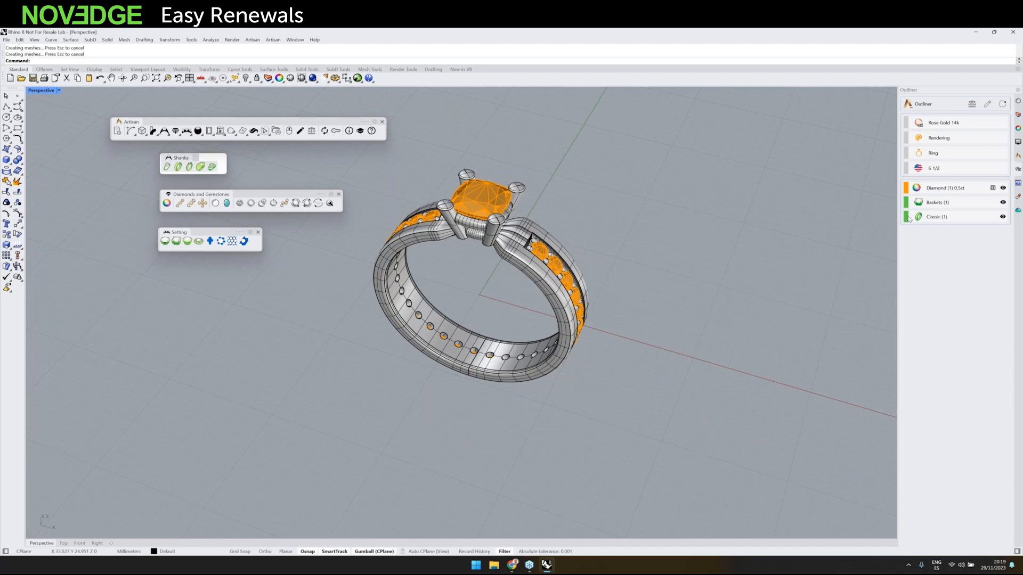
# Step: Set the ring's US finger size to 9, update all parts and inspect the resized ring
pyautogui.click(952, 170)
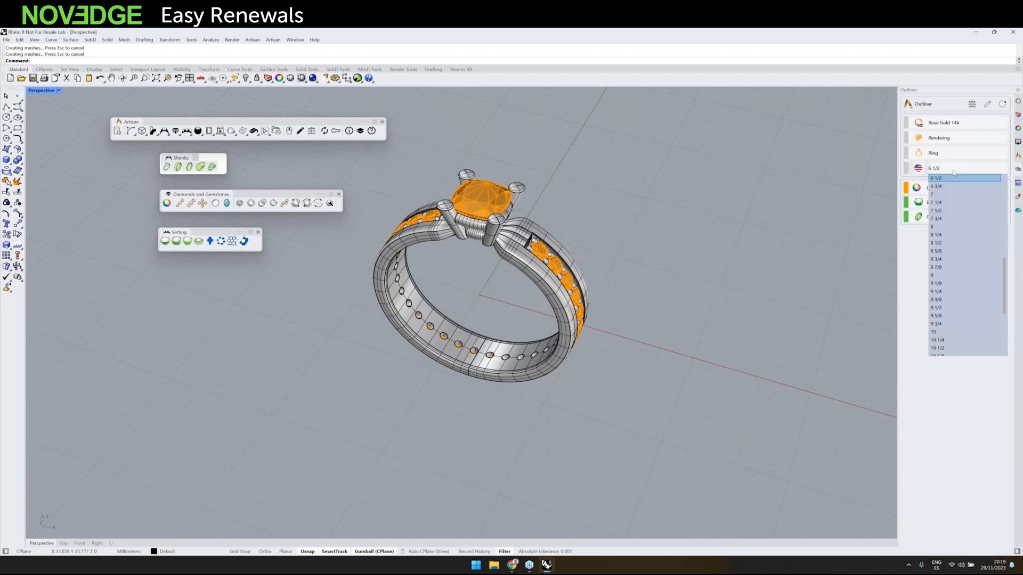
pyautogui.click(955, 277)
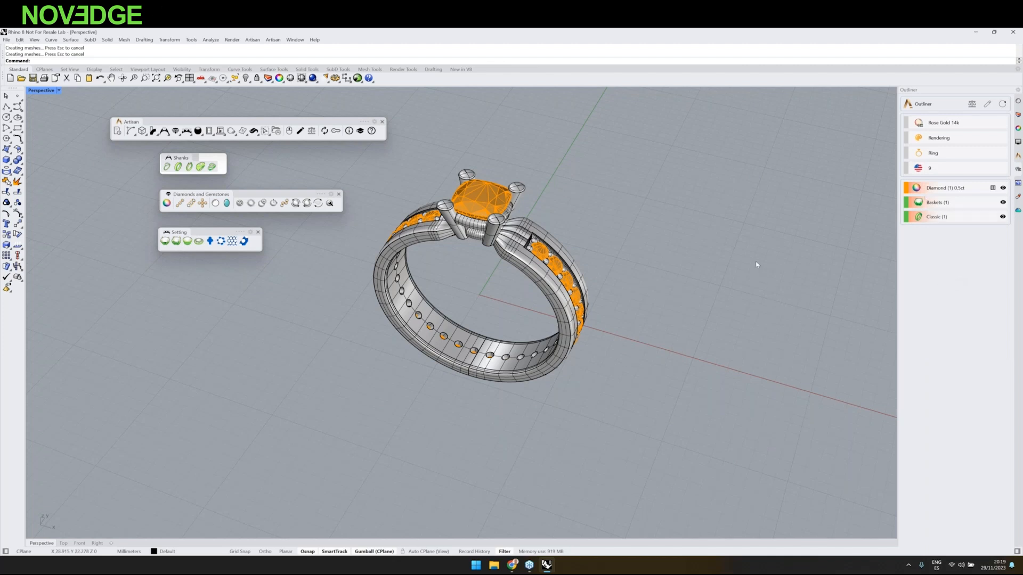
pyautogui.moveTo(757, 264); pyautogui.dragTo(803, 183, button='right')
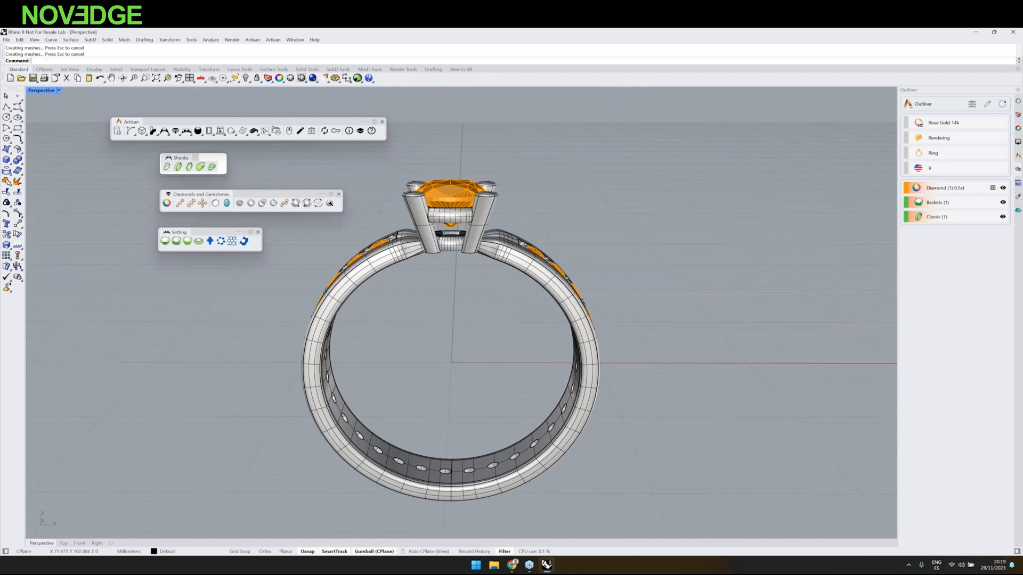
pyautogui.scroll(2, 451, 341)
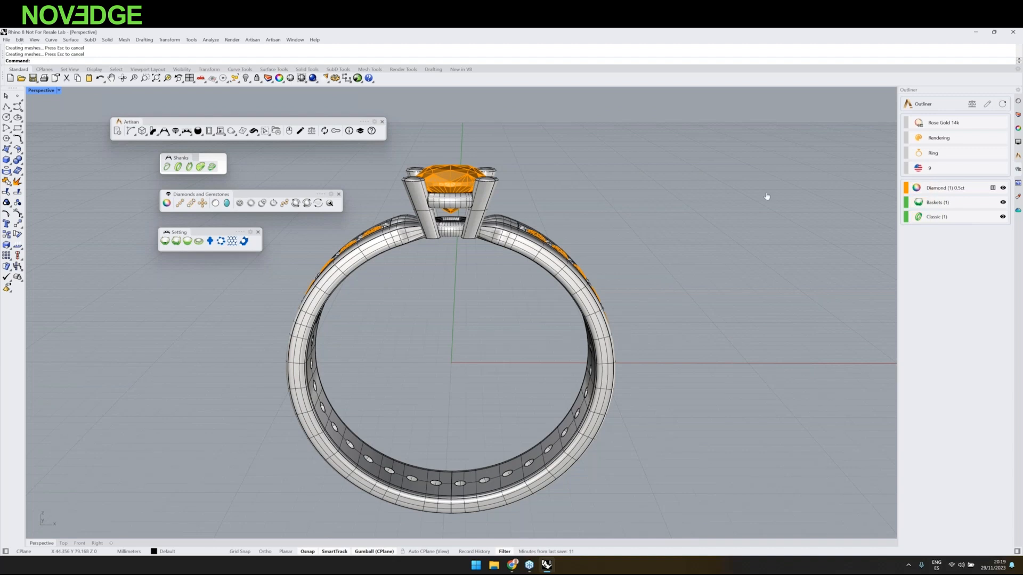
pyautogui.moveTo(767, 197); pyautogui.dragTo(736, 245, button='right')
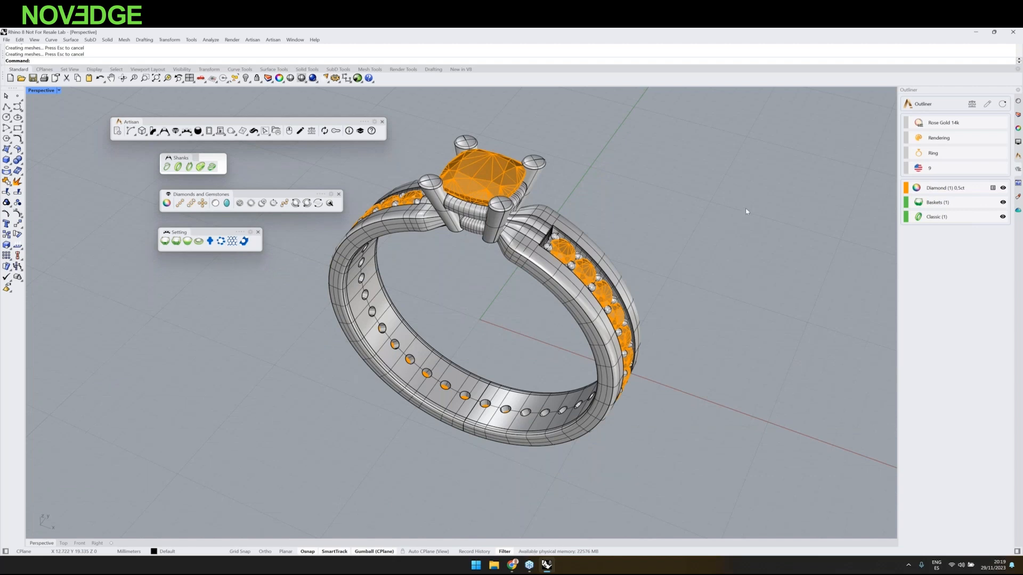
pyautogui.moveTo(617, 193); pyautogui.dragTo(599, 248, button='right')
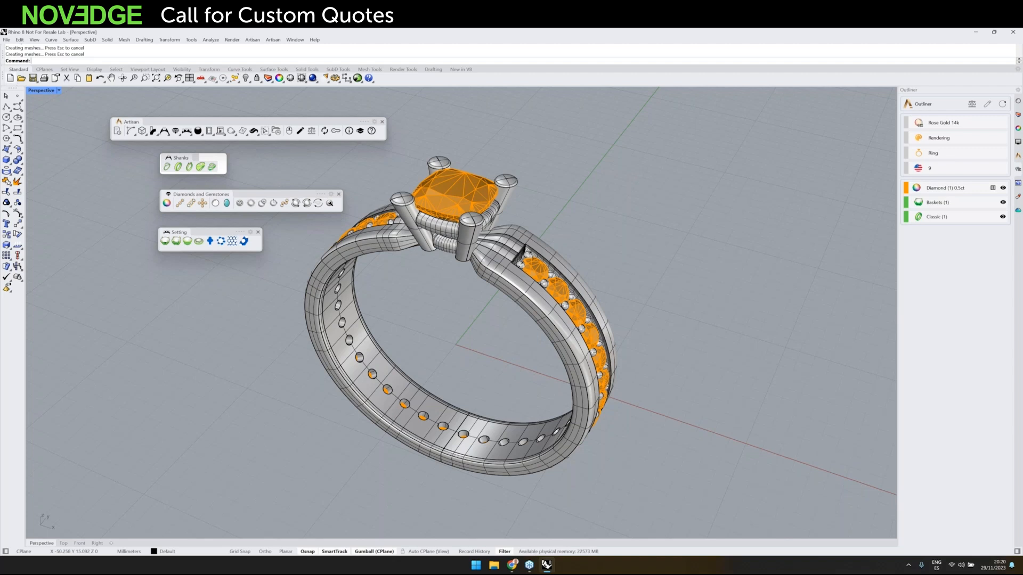
# Step: Start a new document from a template without saving the current ring model
pyautogui.click(10, 78)
pyautogui.click(511, 313)
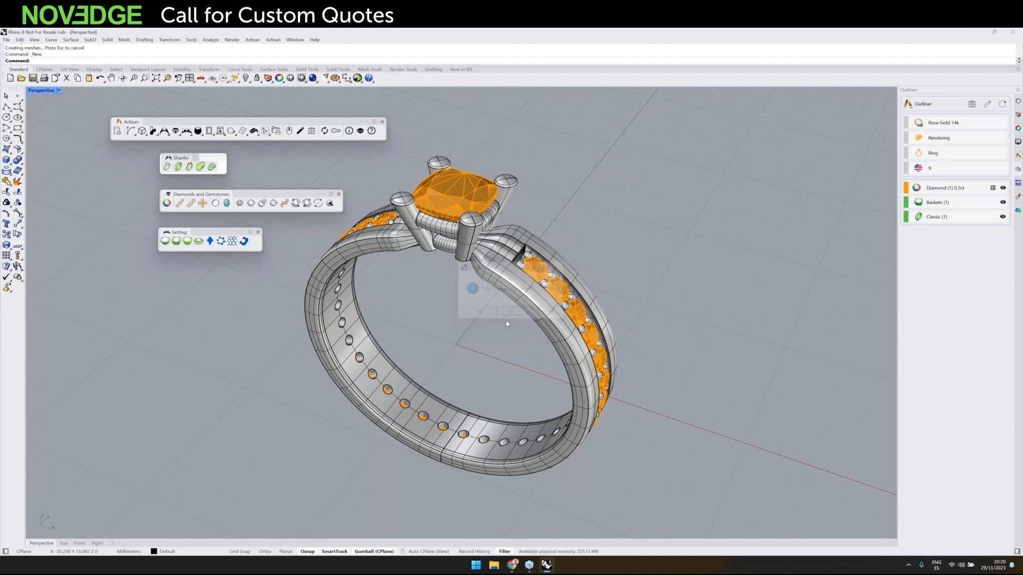
pyautogui.click(593, 417)
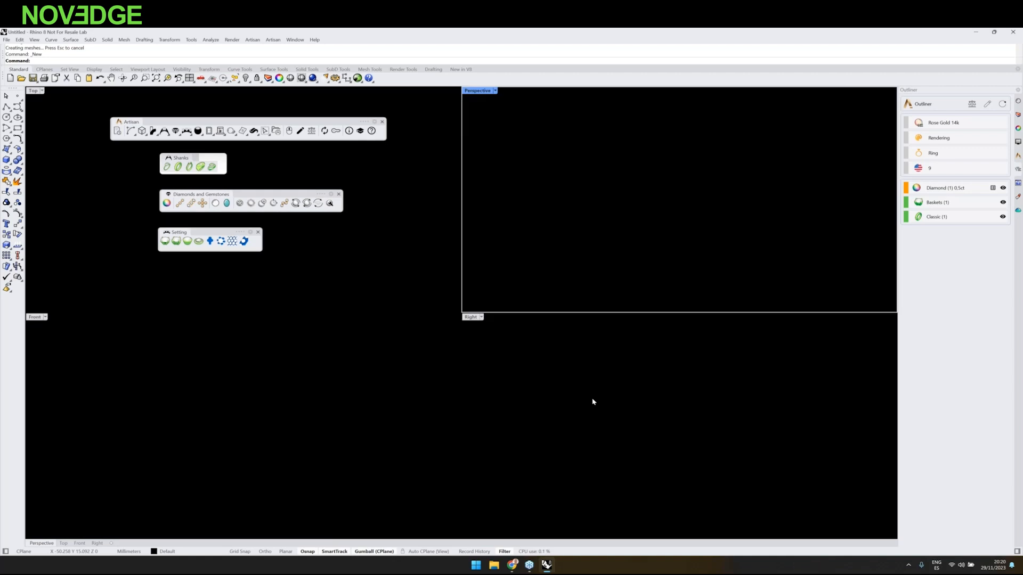
# Step: Switch to the Google Slides presentation in Chrome and show slide 14, "Advanced Ring and Builders"
pyautogui.click(976, 33)
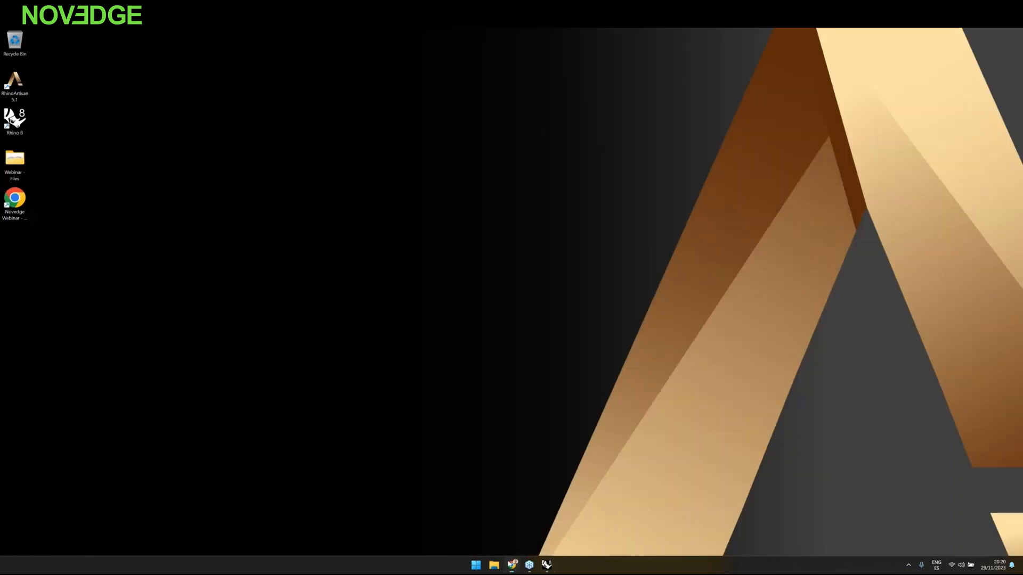
pyautogui.click(512, 565)
pyautogui.scroll(-5, 45, 341)
pyautogui.click(45, 362)
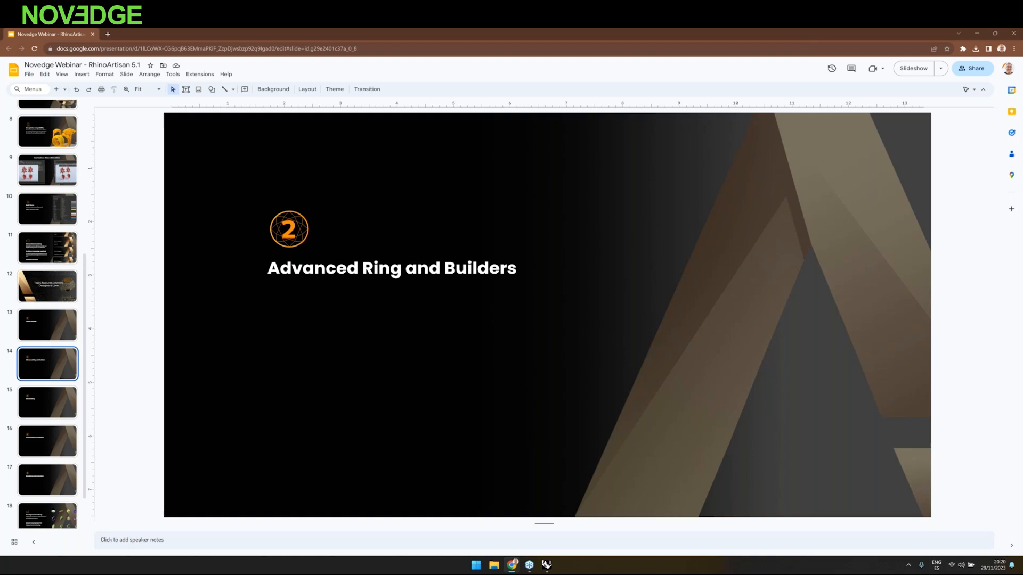
# Step: Return to Rhino, close the Diamonds and Gemstones and Setting toolbars, and place the Shanks toolbar under the start of the Artisan toolbar
pyautogui.click(977, 33)
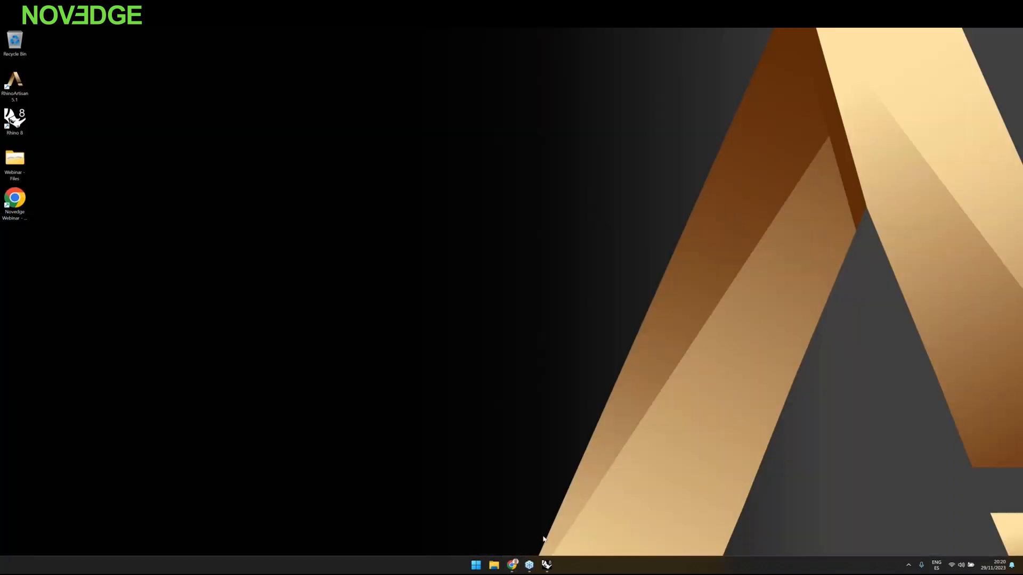
pyautogui.click(552, 570)
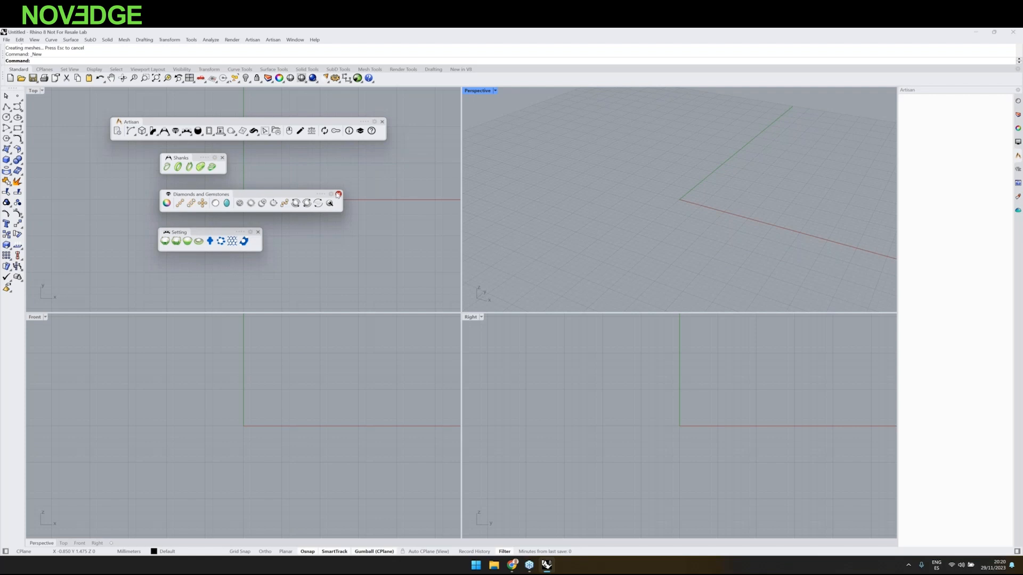
pyautogui.click(338, 194)
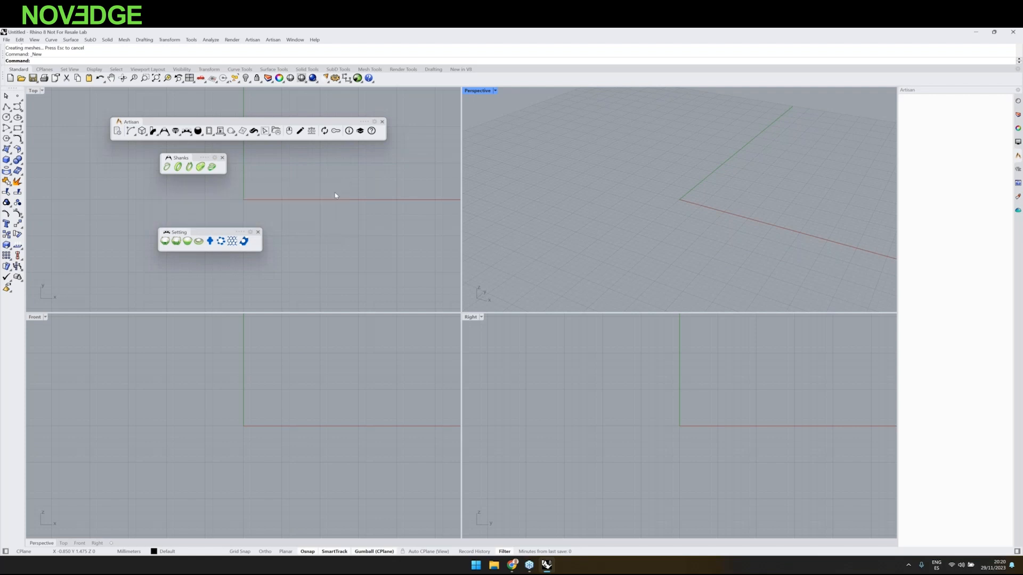
pyautogui.click(258, 232)
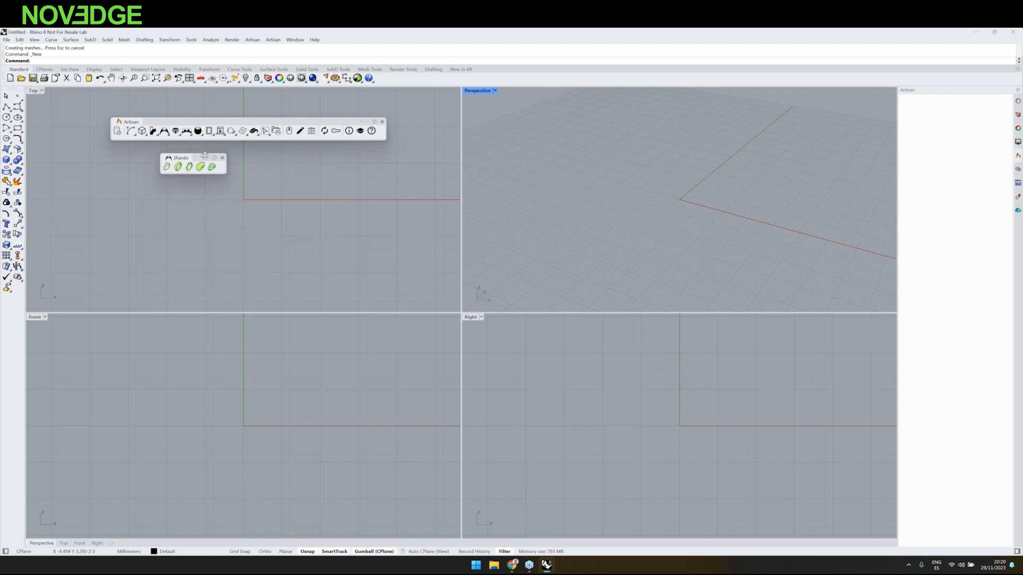
pyautogui.moveTo(205, 155); pyautogui.dragTo(151, 155)
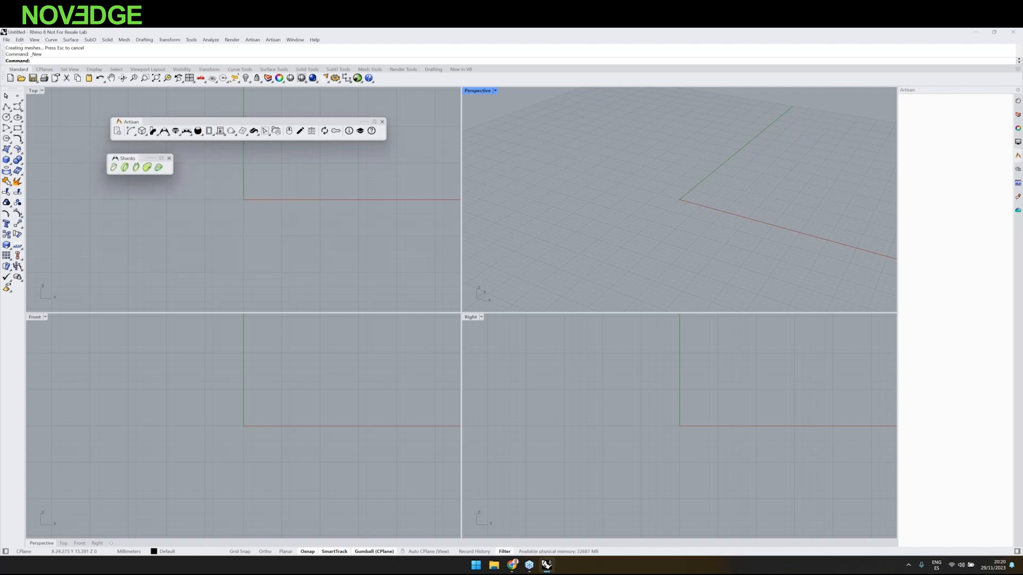
# Step: Maximise the Perspective view and start a closed Artisan ring curve in US finger size 6 1/2
pyautogui.doubleClick(486, 92)
pyautogui.keyDown('shift'); pyautogui.moveTo(486, 95); pyautogui.dragTo(479, 117, button='right'); pyautogui.keyUp('shift')
pyautogui.click(113, 168)
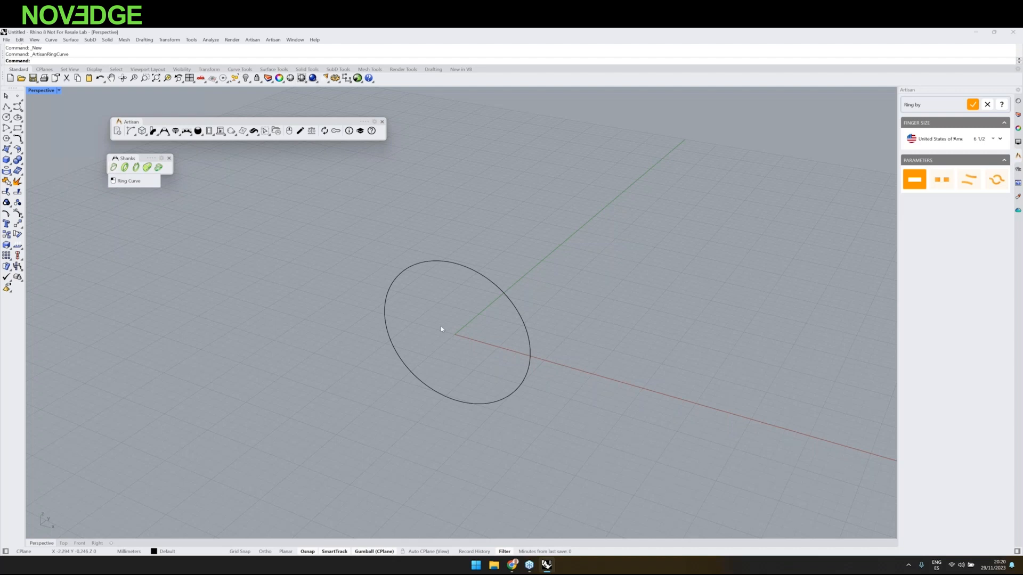
pyautogui.moveTo(441, 329); pyautogui.dragTo(459, 325, button='right')
pyautogui.scroll(4, 459, 325)
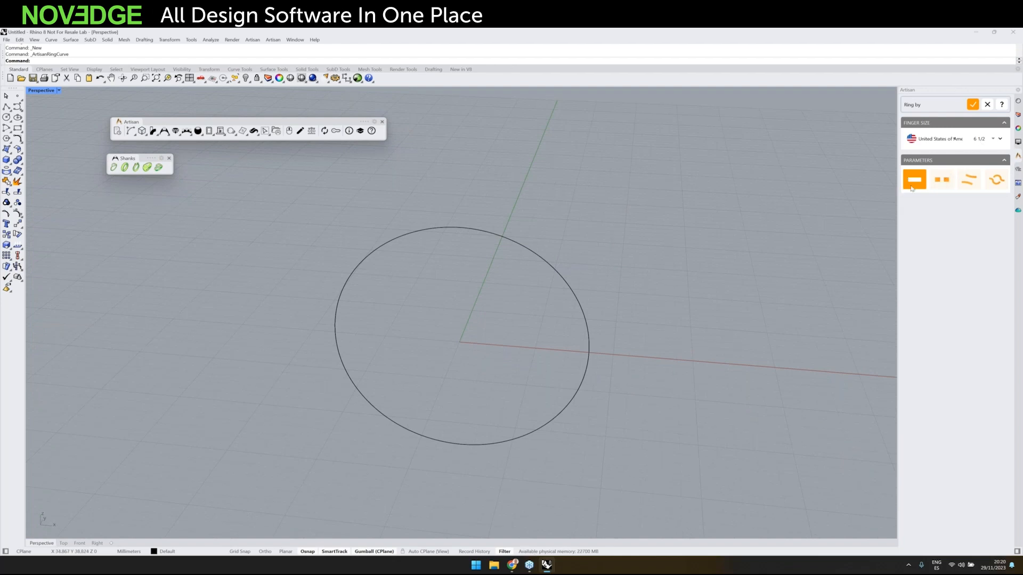
# Step: Try the open ring style, then the bypass style with opening length 16.00, Offset X 2.53 and Offset Y 3.04
pyautogui.click(942, 180)
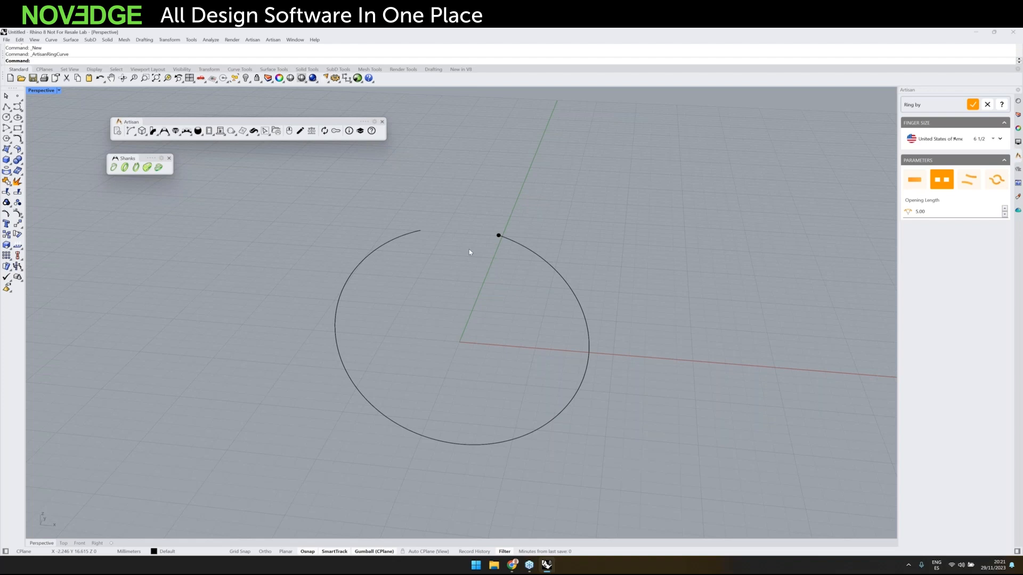
pyautogui.click(971, 178)
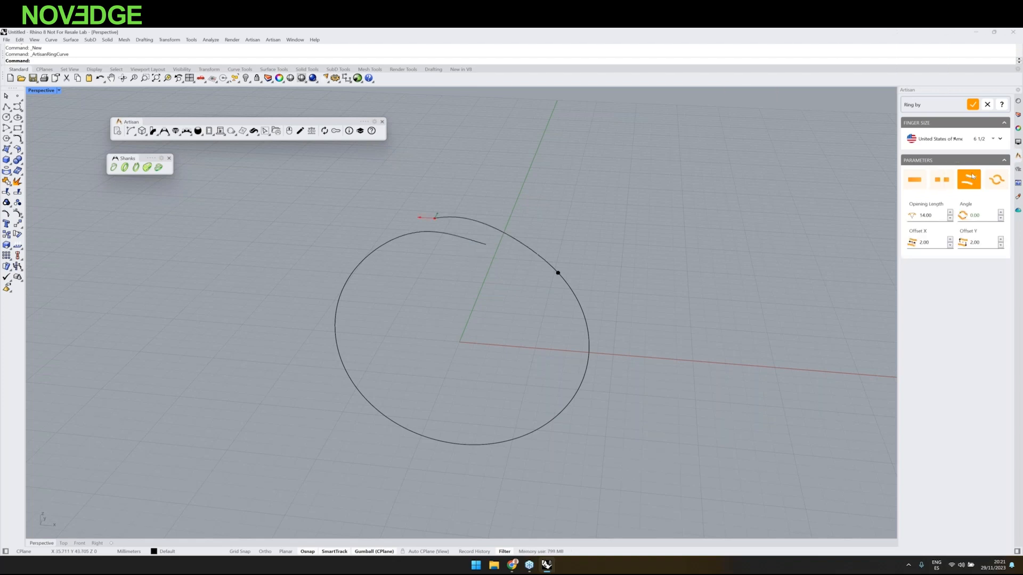
pyautogui.moveTo(552, 207); pyautogui.dragTo(480, 217, button='right')
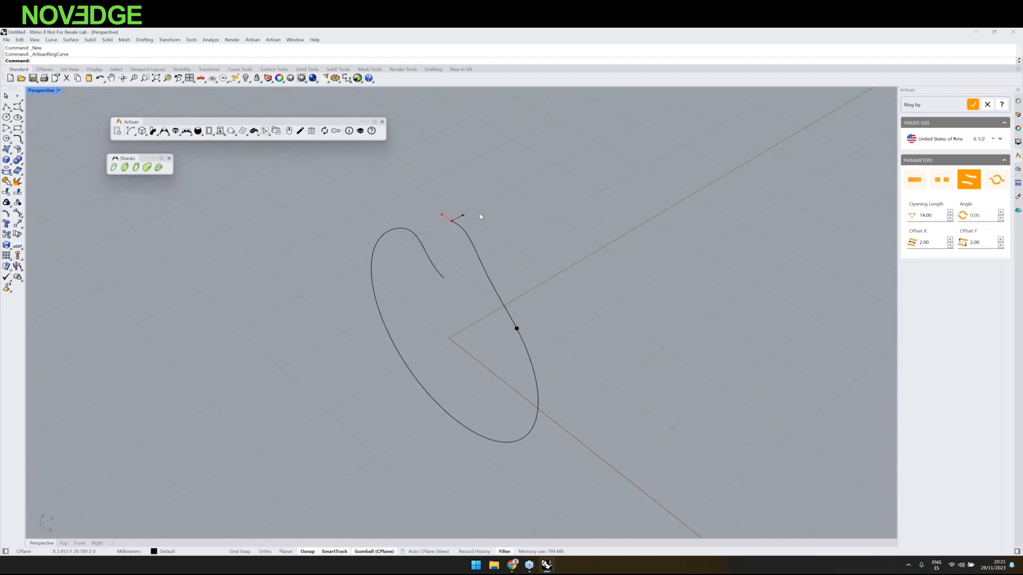
pyautogui.moveTo(462, 216); pyautogui.dragTo(469, 213)
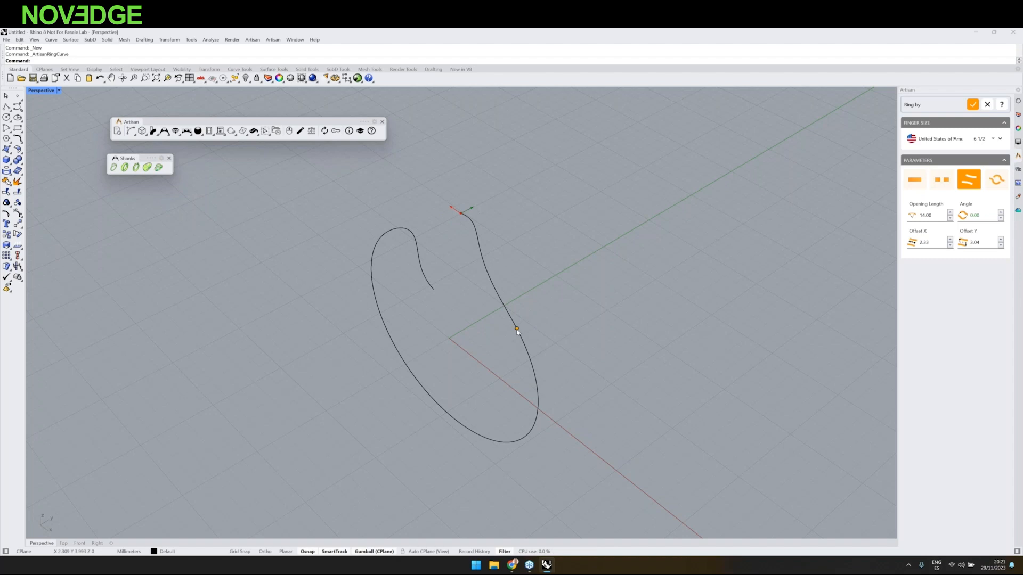
pyautogui.moveTo(519, 337); pyautogui.dragTo(523, 343)
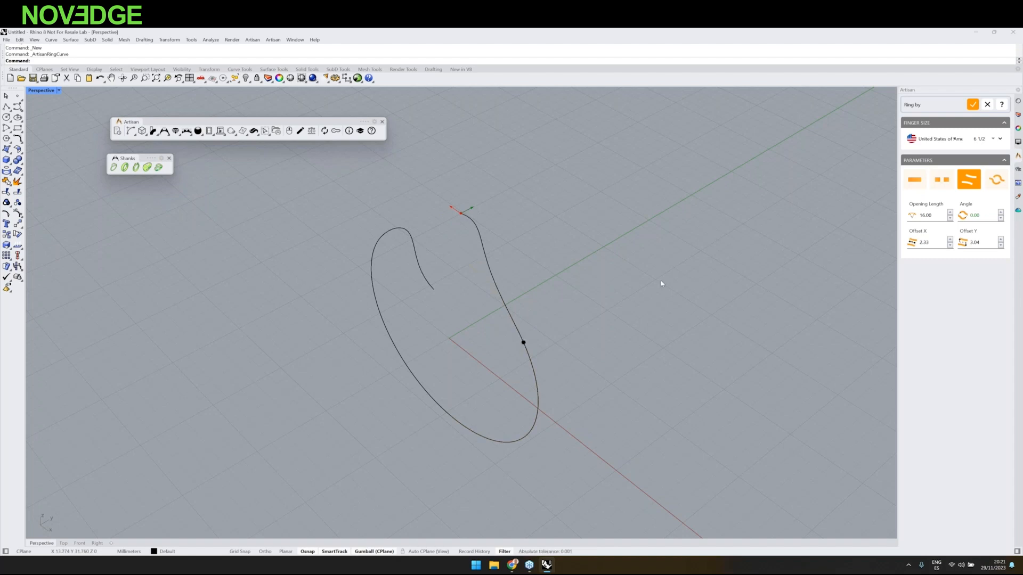
pyautogui.moveTo(661, 284); pyautogui.dragTo(989, 182, button='right')
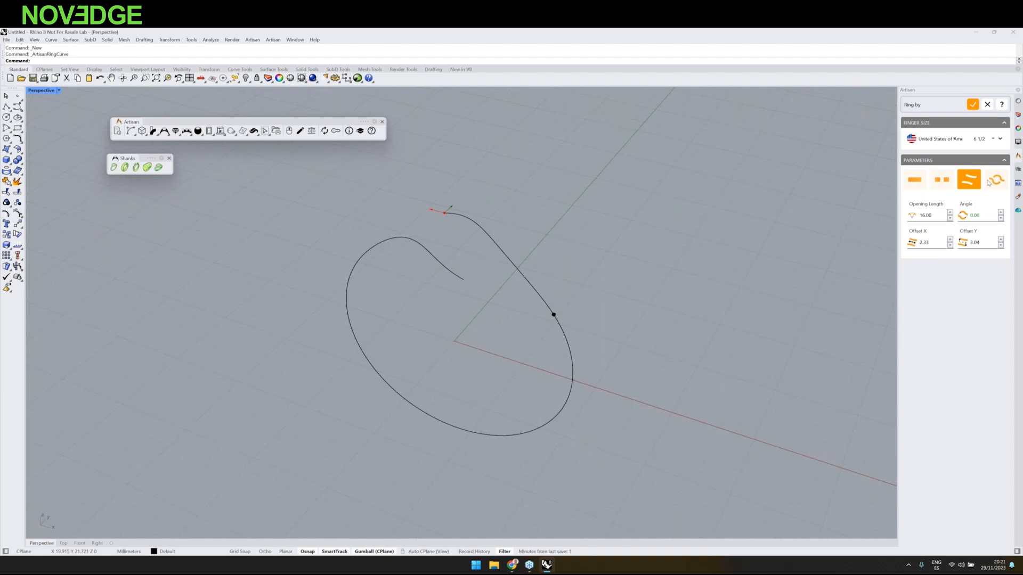
# Step: Try the ring curve style that wraps around a central stone, first with a circular and then with an oval outline
pyautogui.click(990, 181)
pyautogui.moveTo(617, 257); pyautogui.dragTo(970, 238, button='right')
pyautogui.click(970, 238)
pyautogui.click(939, 240)
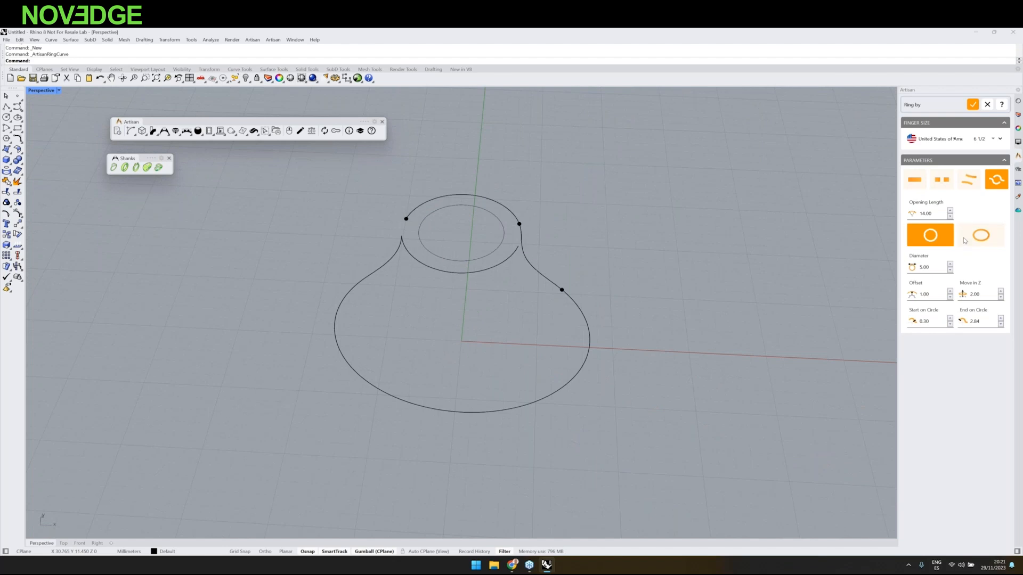
pyautogui.click(964, 241)
pyautogui.moveTo(602, 266); pyautogui.dragTo(560, 277, button='right')
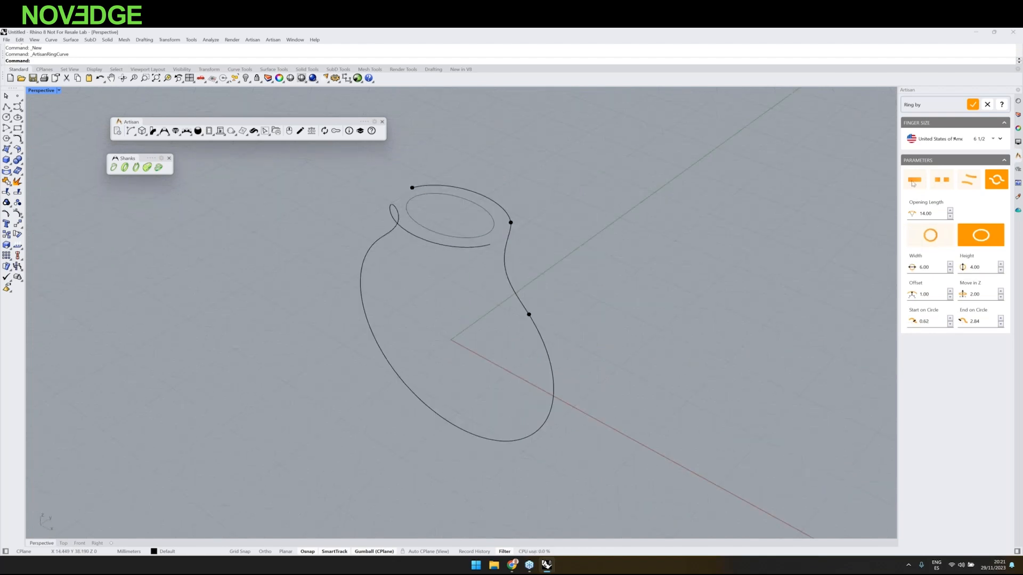
# Step: Set the ring curve back to the plain closed style and accept it
pyautogui.click(915, 180)
pyautogui.moveTo(383, 298); pyautogui.dragTo(480, 309, button='right')
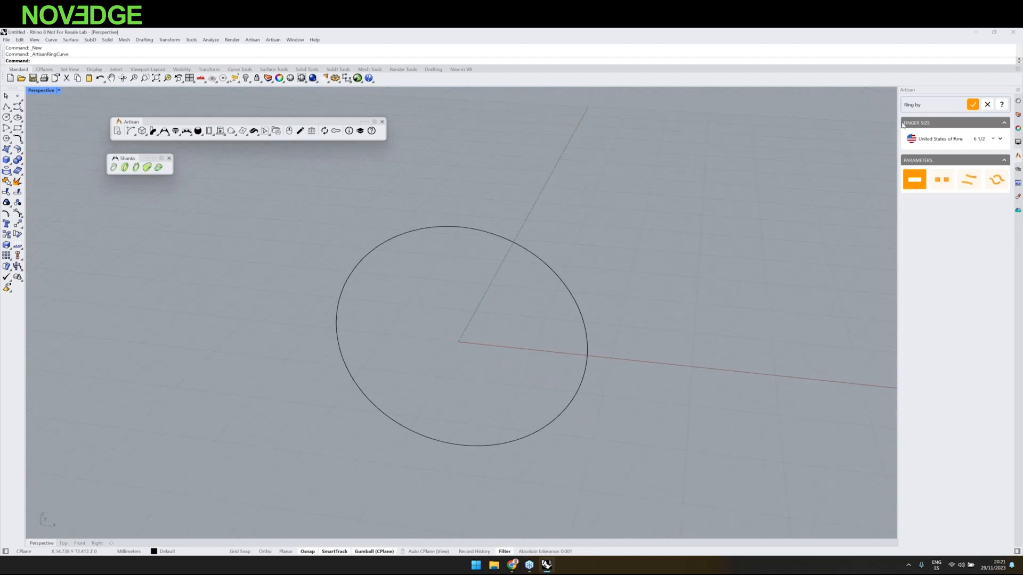
pyautogui.keyDown('shift'); pyautogui.moveTo(505, 256); pyautogui.dragTo(516, 244, button='right'); pyautogui.keyUp('shift')
# Step: Create a round 0.50 ct diamond with Gem Studio and set the Perspective view to Shaded display mode
pyautogui.click(176, 132)
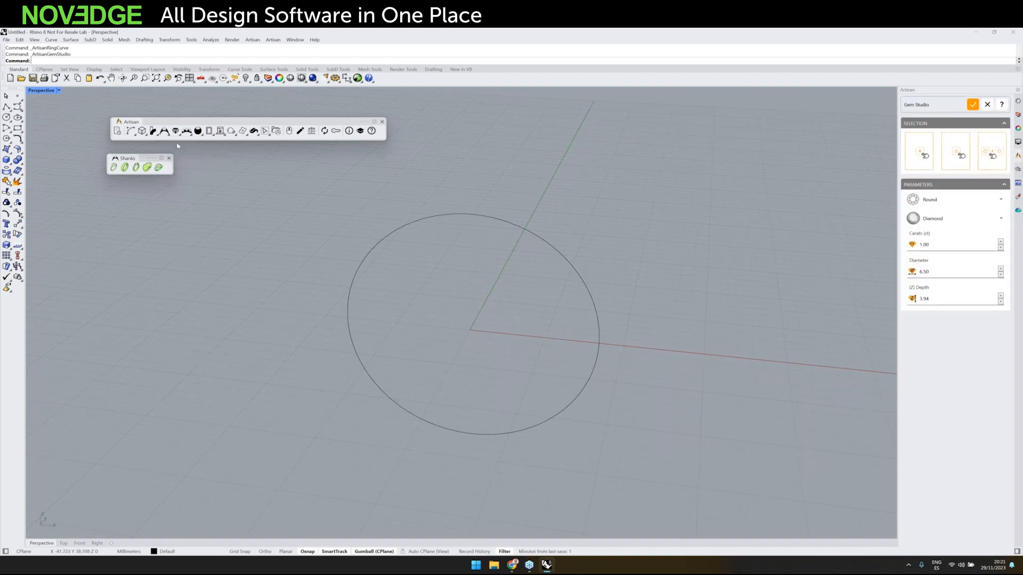
pyautogui.click(1001, 248)
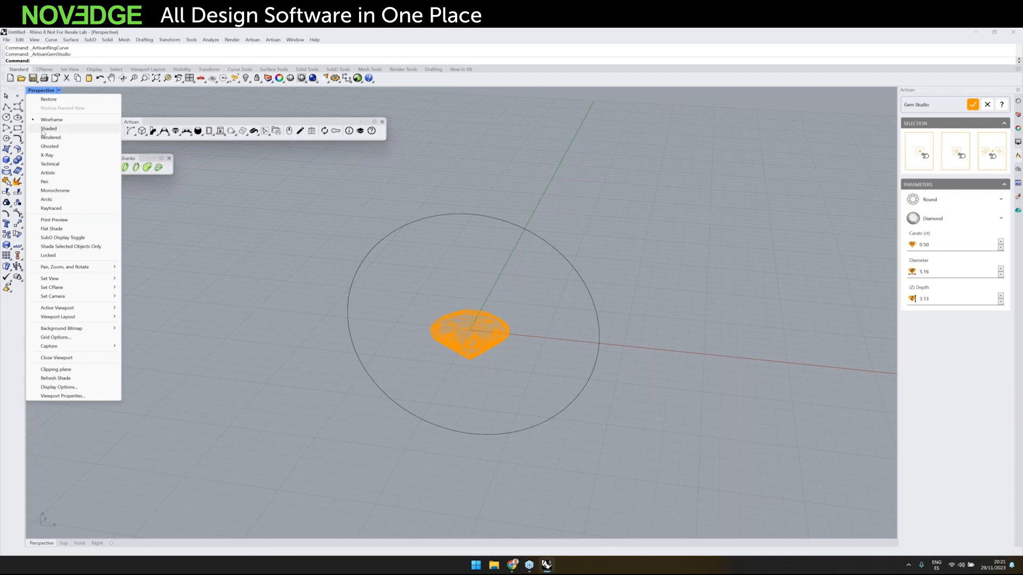
pyautogui.click(47, 128)
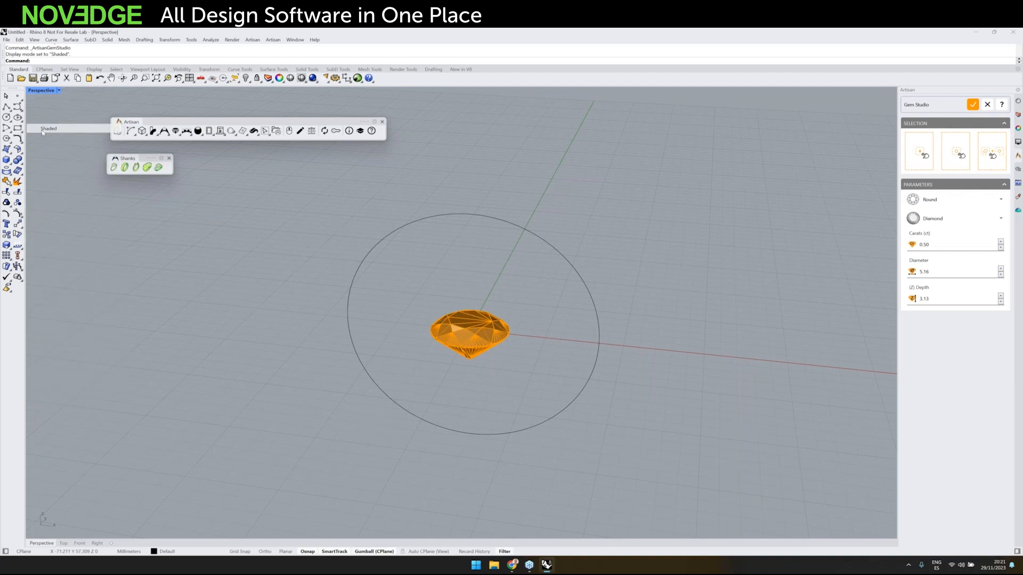
# Step: Raise the diamond to just above the ring curve and place the Setting tools as a floating toolbar below the Shanks toolbar
pyautogui.click(469, 327)
pyautogui.moveTo(461, 292); pyautogui.dragTo(461, 174)
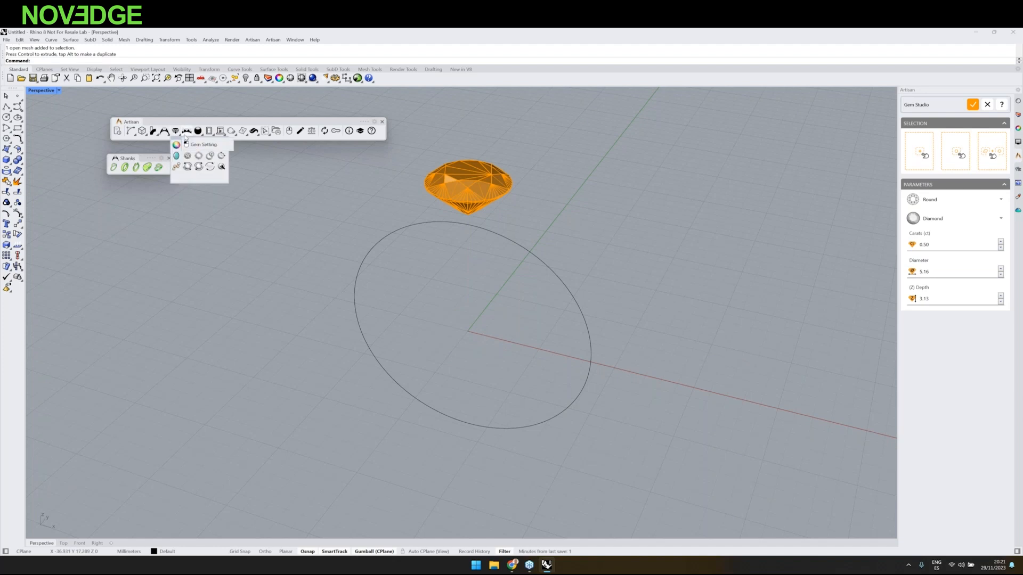
pyautogui.click(188, 133)
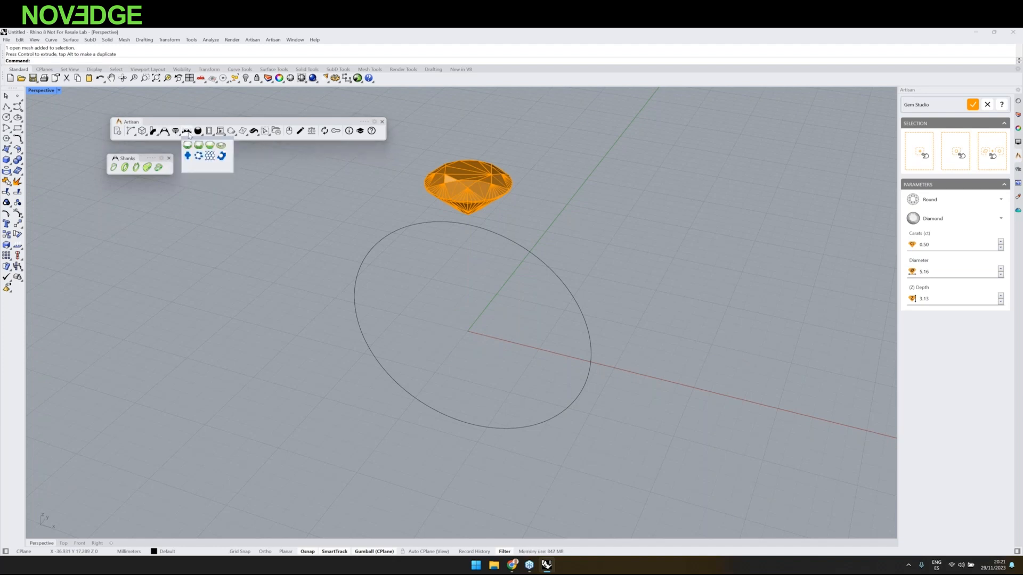
pyautogui.moveTo(190, 145); pyautogui.dragTo(113, 208)
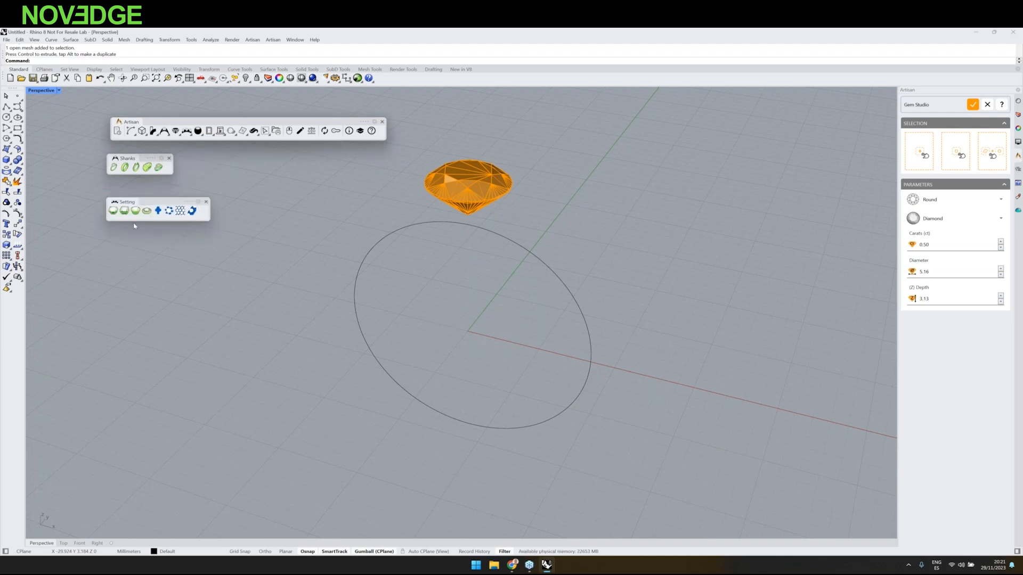
# Step: Start a bezel setting on the round diamond and try the BE020 and BE005 bezel styles
pyautogui.click(136, 212)
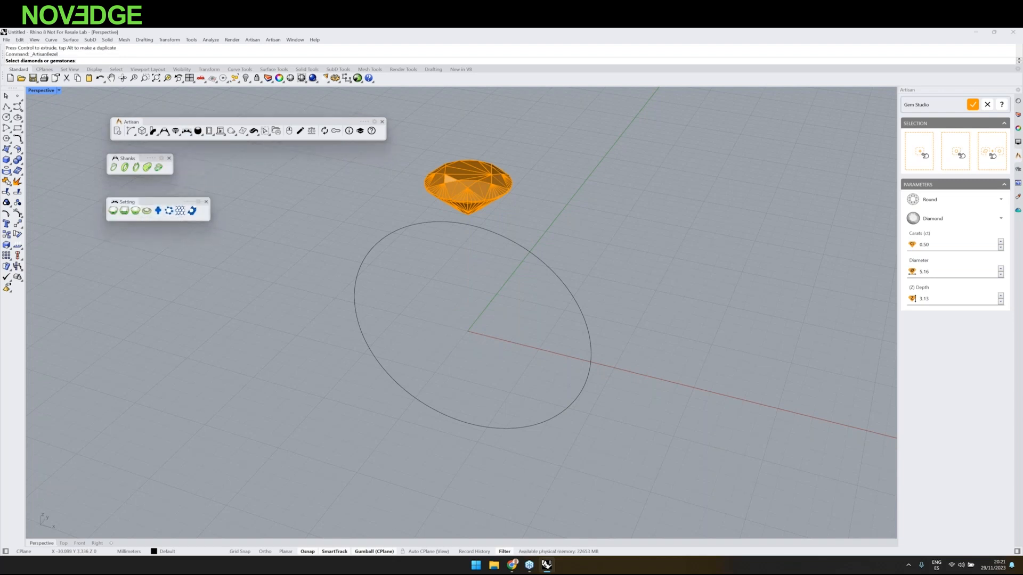
pyautogui.click(465, 205)
pyautogui.press('Return')
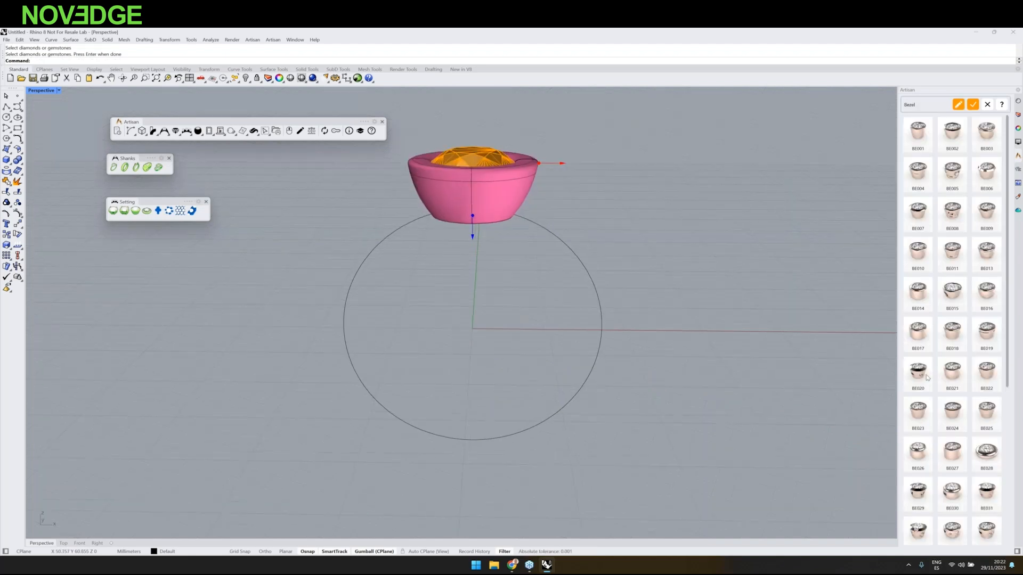
pyautogui.click(927, 379)
pyautogui.click(950, 184)
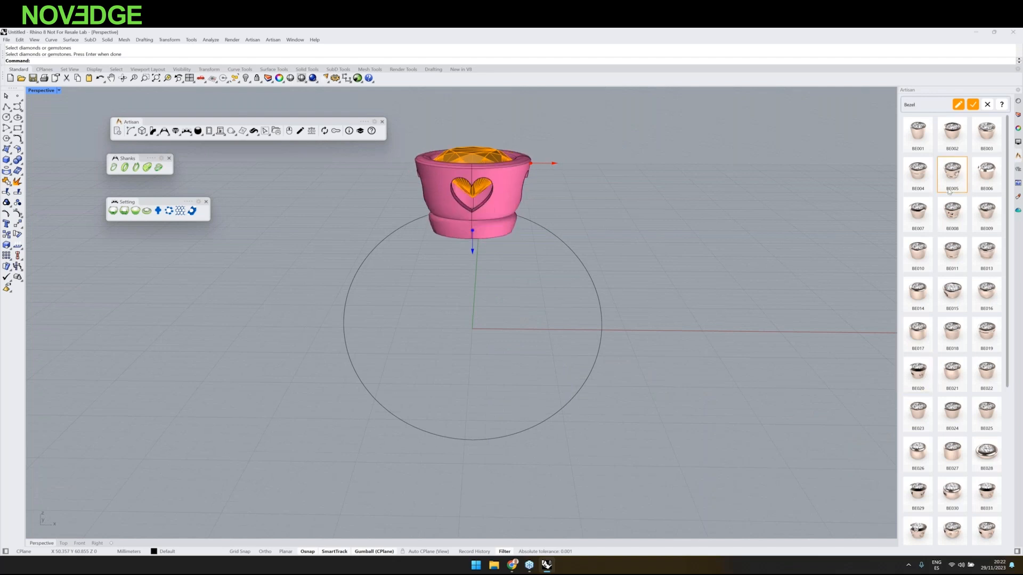
pyautogui.moveTo(847, 171); pyautogui.dragTo(828, 221, button='right')
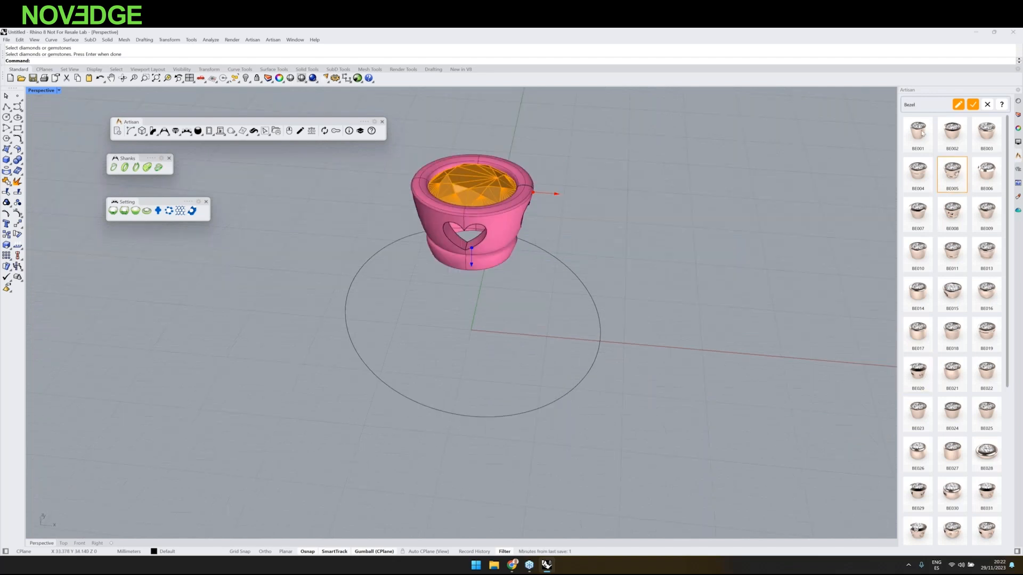
# Step: Switch the bezel to style BE001, shorten it to a height of about 3.79 so its base meets the ring curve, and accept it
pyautogui.click(922, 133)
pyautogui.moveTo(537, 275); pyautogui.dragTo(557, 216, button='right')
pyautogui.moveTo(473, 272); pyautogui.dragTo(472, 233)
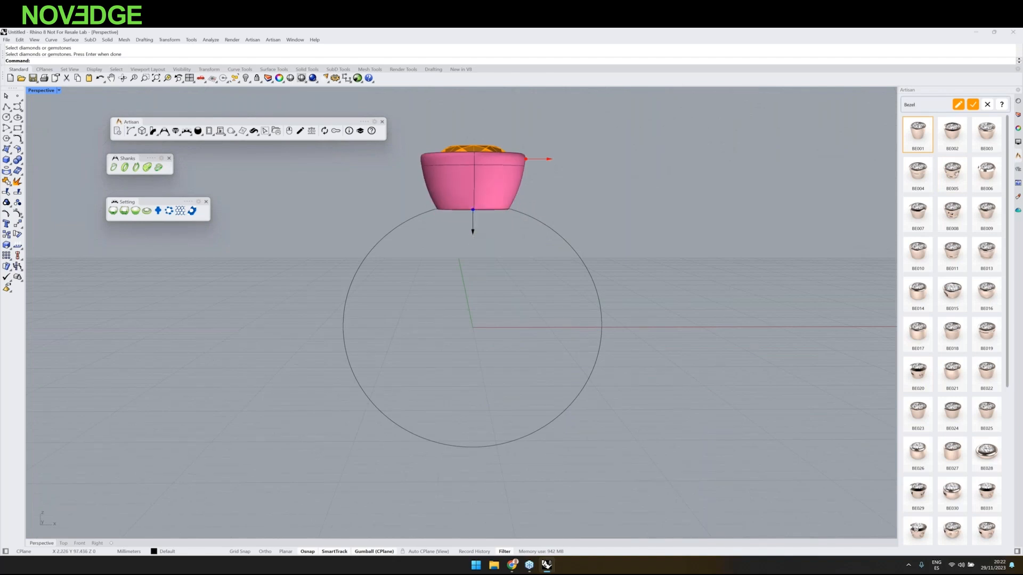
pyautogui.moveTo(482, 240)
pyautogui.mouseDown(button='right')
pyautogui.moveTo(485, 269)
pyautogui.moveTo(551, 188)
pyautogui.moveTo(587, 225)
pyautogui.mouseUp(button='right')
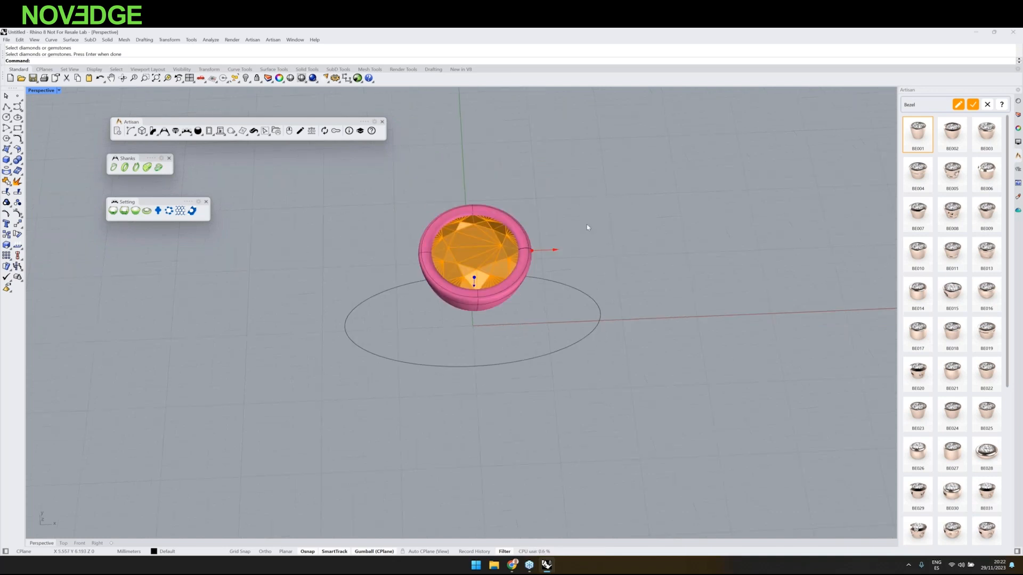
pyautogui.click(957, 106)
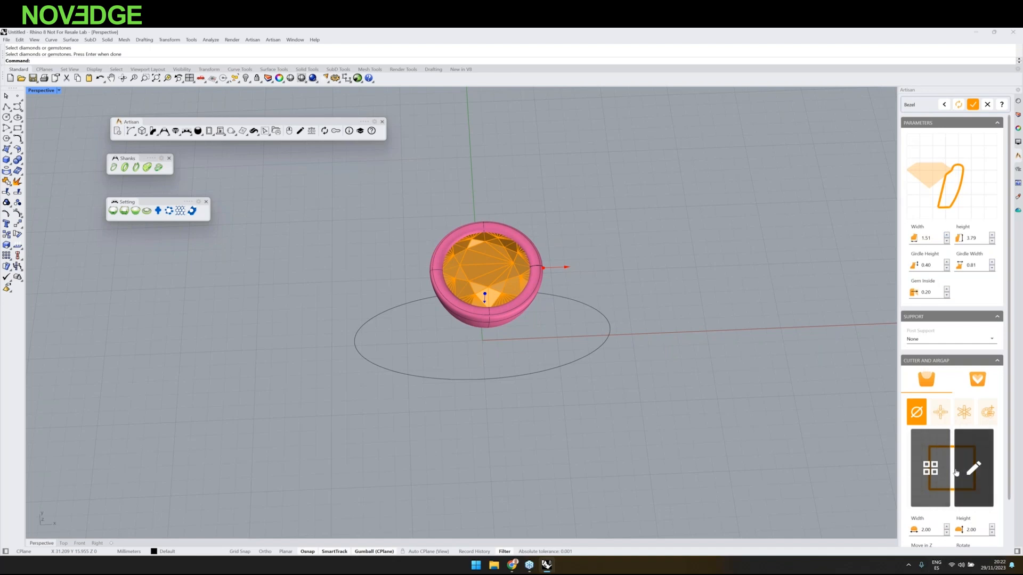
pyautogui.click(973, 104)
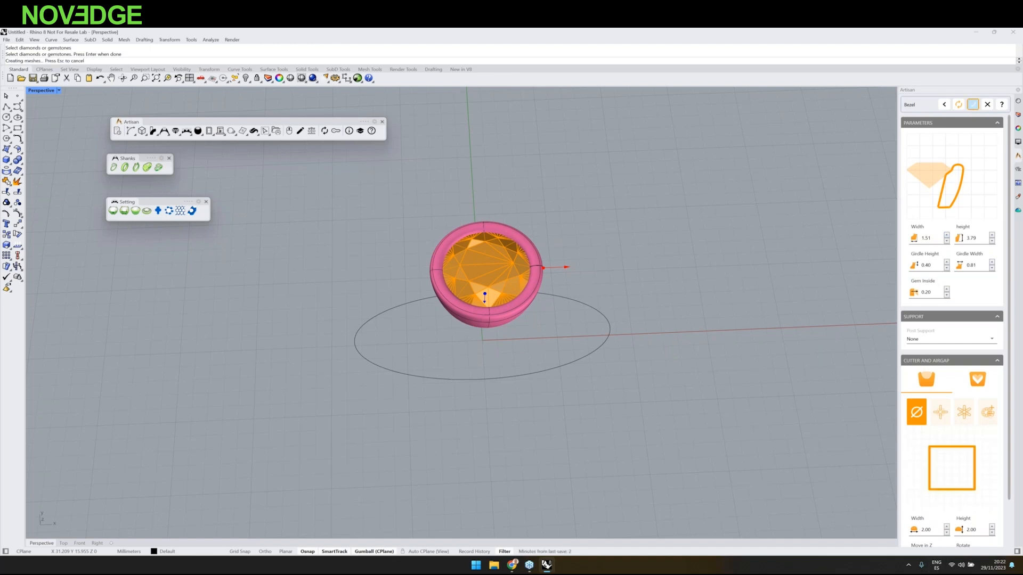
# Step: Start an Advanced Ring in its parameter editor and lock the diamond, bezel and ring curve
pyautogui.moveTo(569, 364)
pyautogui.mouseDown(button='right')
pyautogui.moveTo(569, 354)
pyautogui.moveTo(570, 368)
pyautogui.mouseUp(button='right')
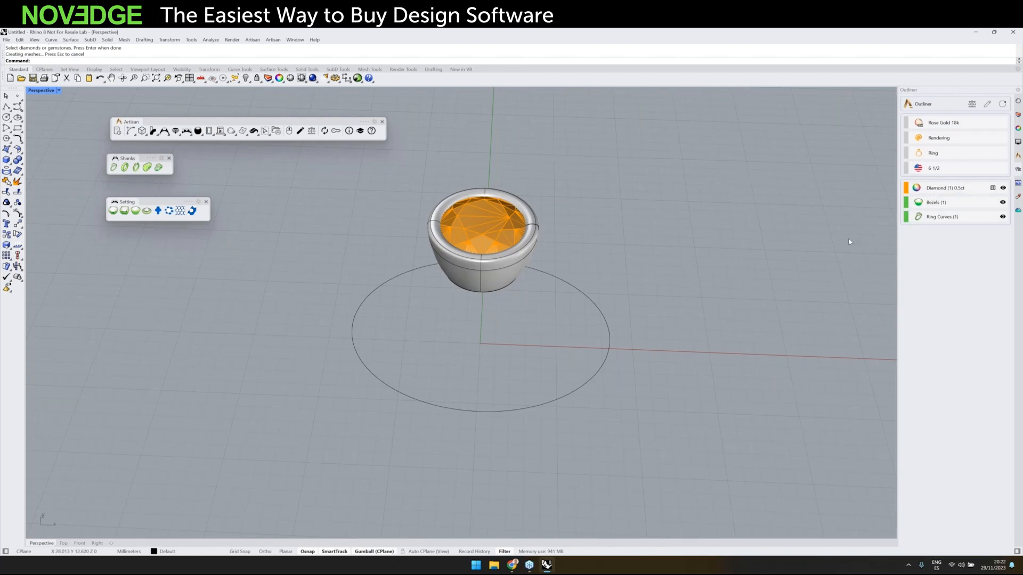
pyautogui.moveTo(613, 301)
pyautogui.mouseDown(button='right')
pyautogui.moveTo(613, 286)
pyautogui.moveTo(610, 304)
pyautogui.mouseUp(button='right')
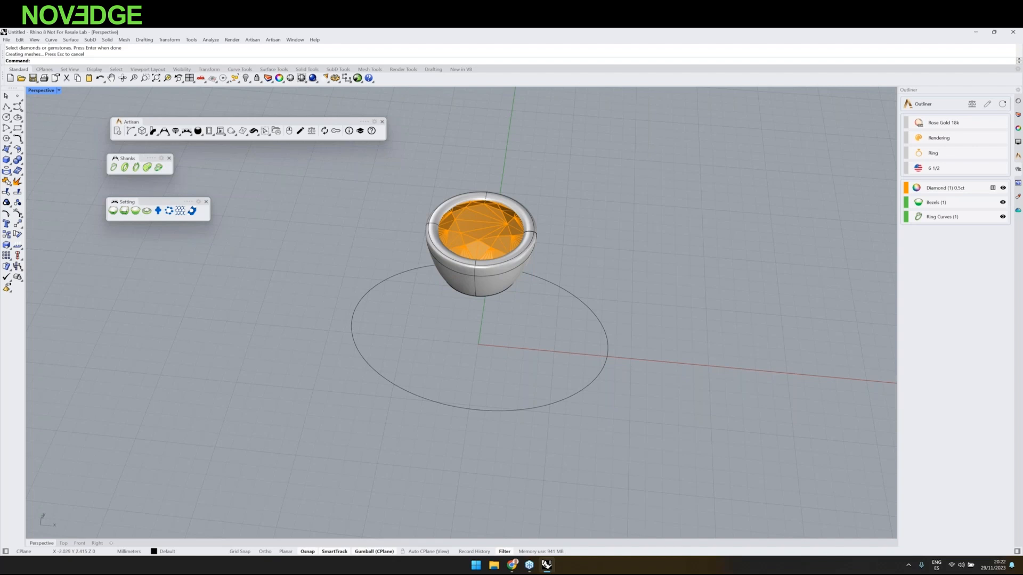
pyautogui.moveTo(442, 307); pyautogui.dragTo(450, 315, button='right')
pyautogui.click(159, 168)
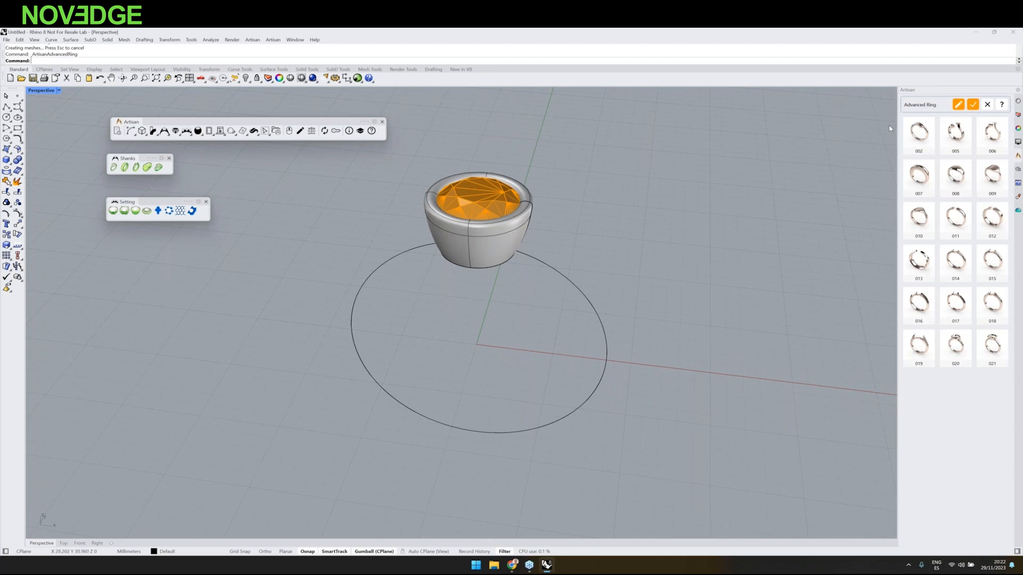
pyautogui.click(957, 104)
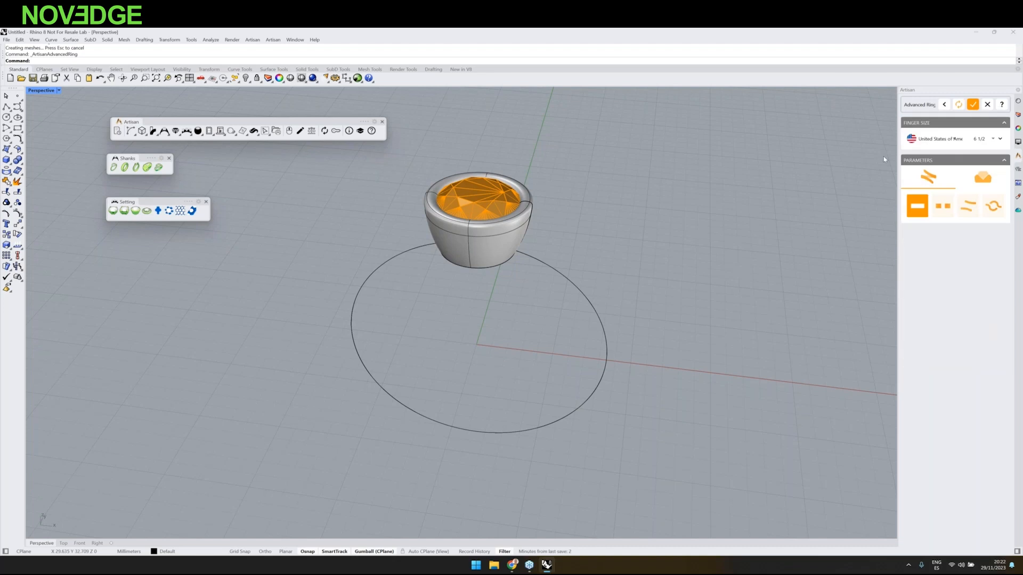
pyautogui.moveTo(606, 148); pyautogui.dragTo(383, 307)
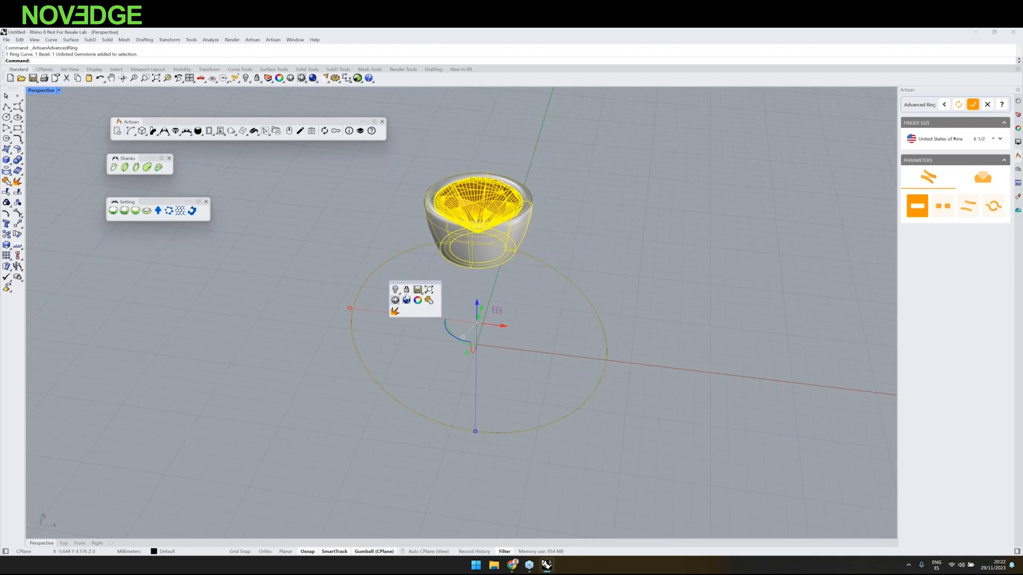
pyautogui.click(406, 290)
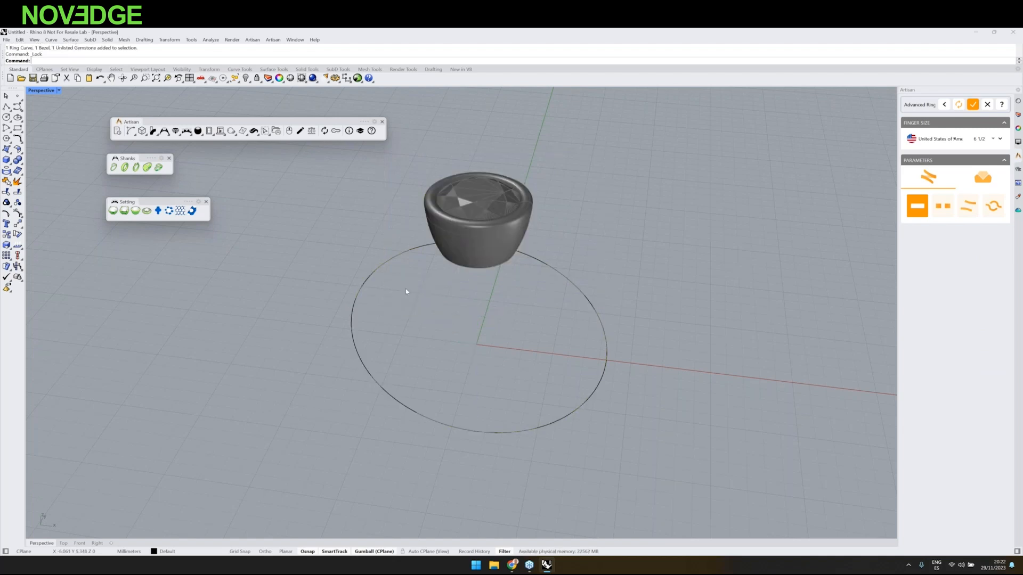
pyautogui.moveTo(512, 319); pyautogui.dragTo(530, 314, button='right')
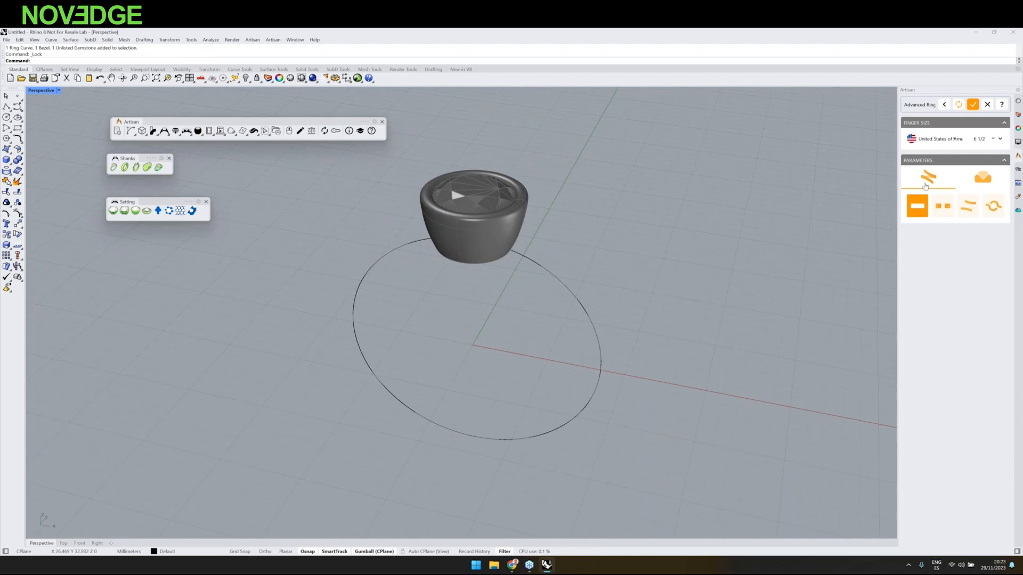
# Step: Try the open ring path, then choose the path style that wraps around the central stone with a circular outline
pyautogui.click(944, 205)
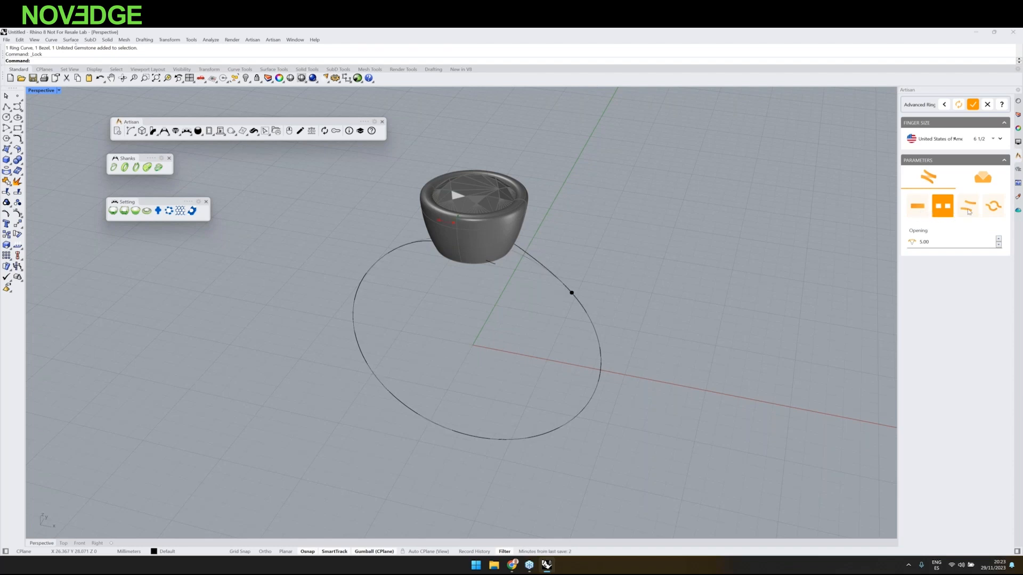
pyautogui.click(993, 208)
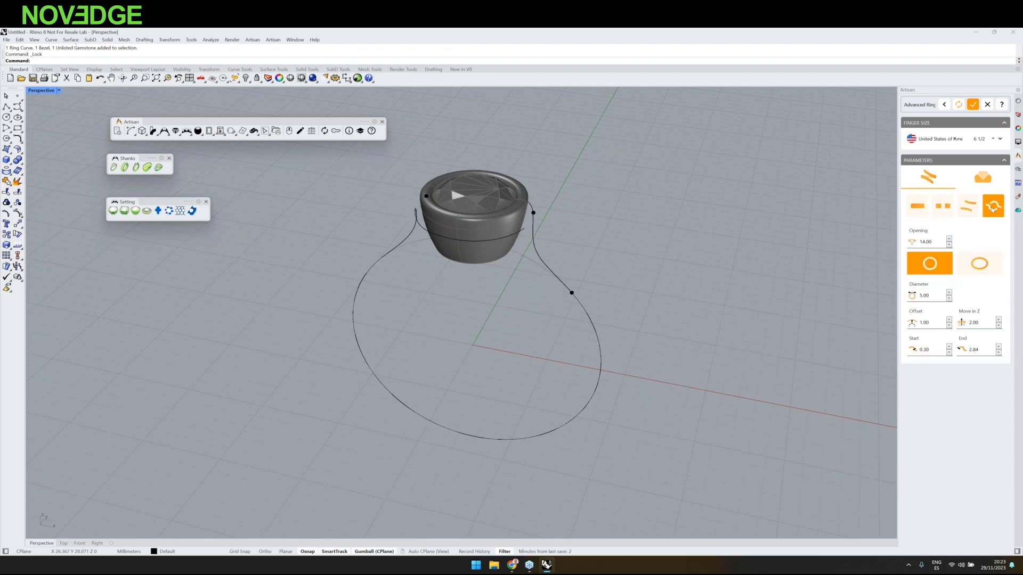
pyautogui.moveTo(666, 239); pyautogui.dragTo(663, 165, button='right')
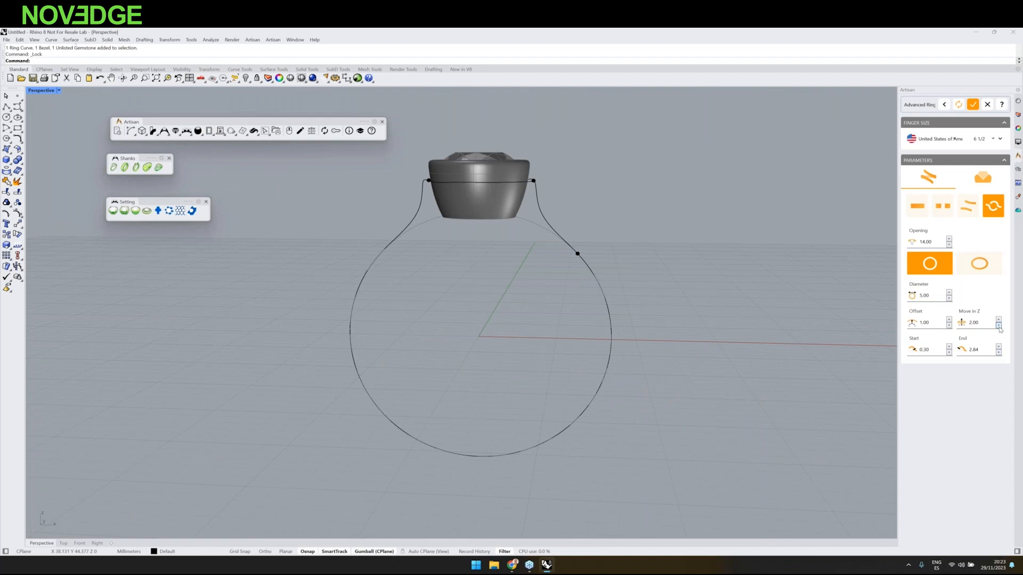
# Step: Set the wrap-around path's Move in Z to -0.50 to lower it to the base of the bezel
pyautogui.click(998, 325)
pyautogui.click(999, 325)
pyautogui.click(998, 326)
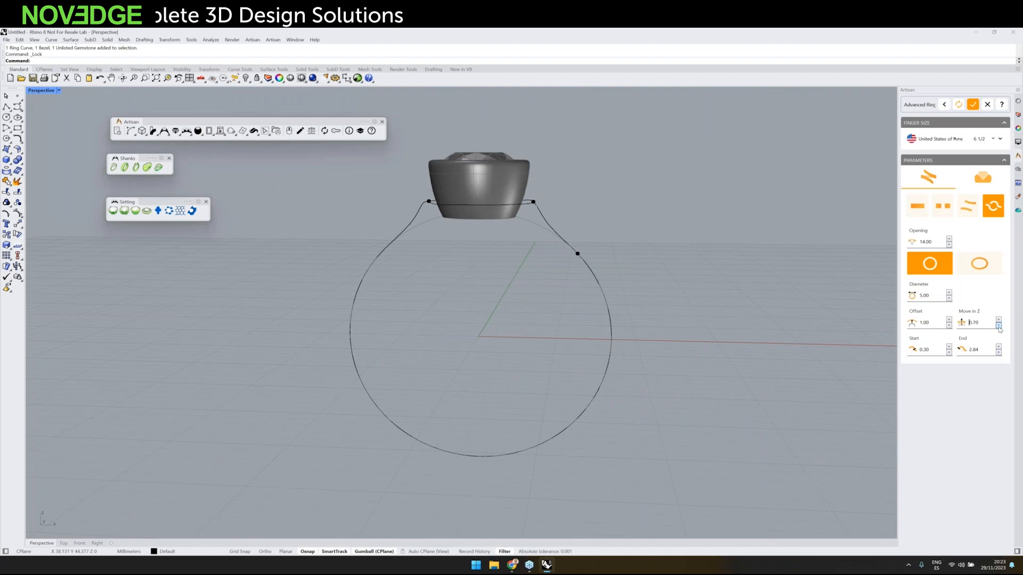
pyautogui.click(999, 326)
pyautogui.click(998, 326)
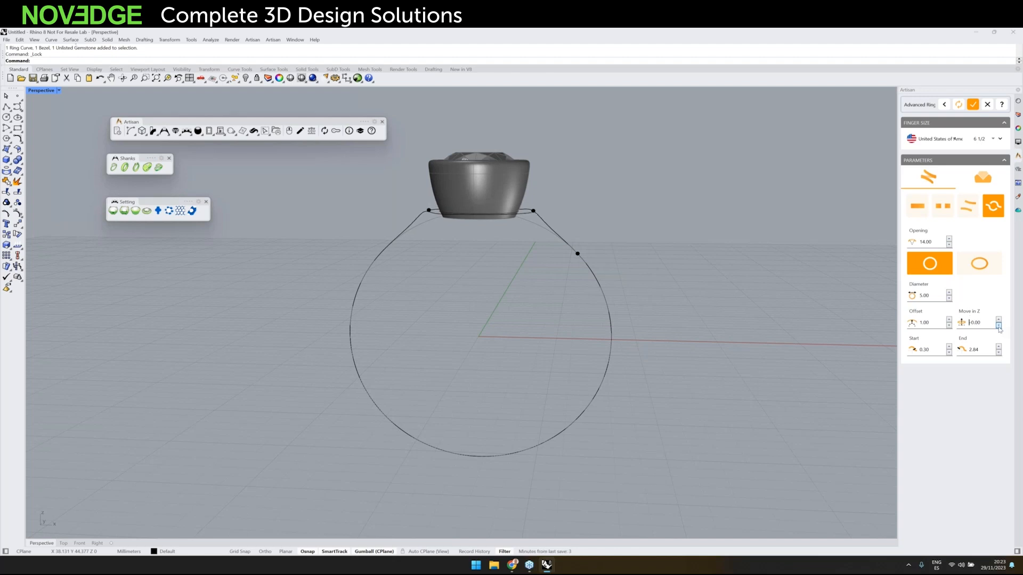
pyautogui.click(998, 326)
pyautogui.doubleClick(977, 322)
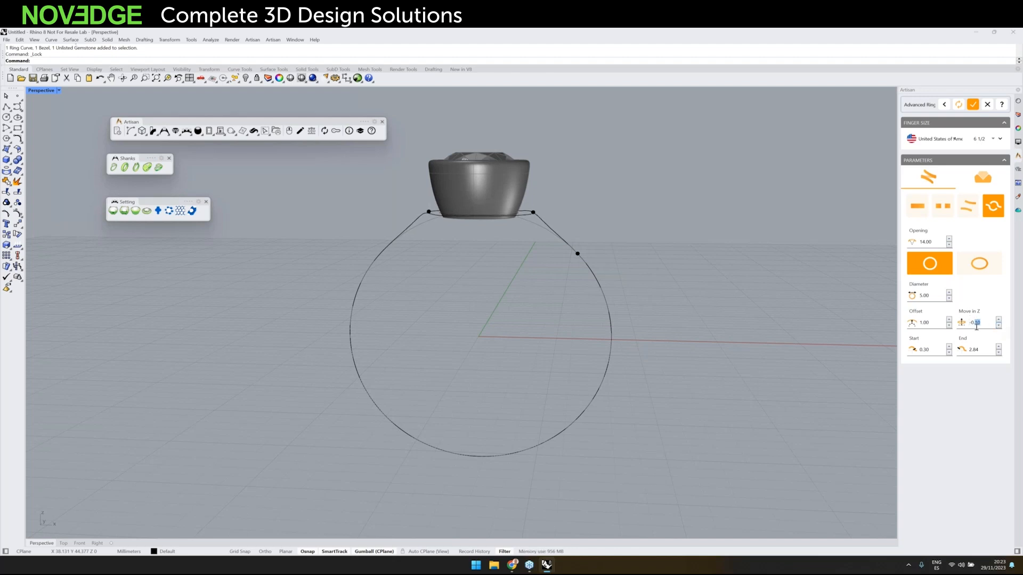
pyautogui.write('5')
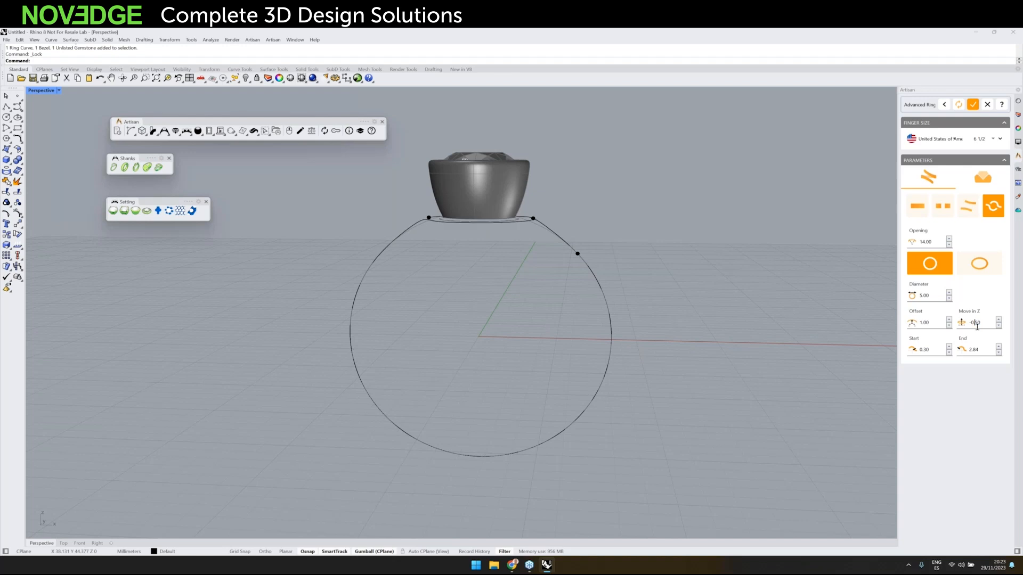
# Step: Reshape the wrap-around path by its control points to an opening of about 16.90, a start of 1.02 and an end of 2.73
pyautogui.moveTo(565, 238); pyautogui.dragTo(490, 264, button='right')
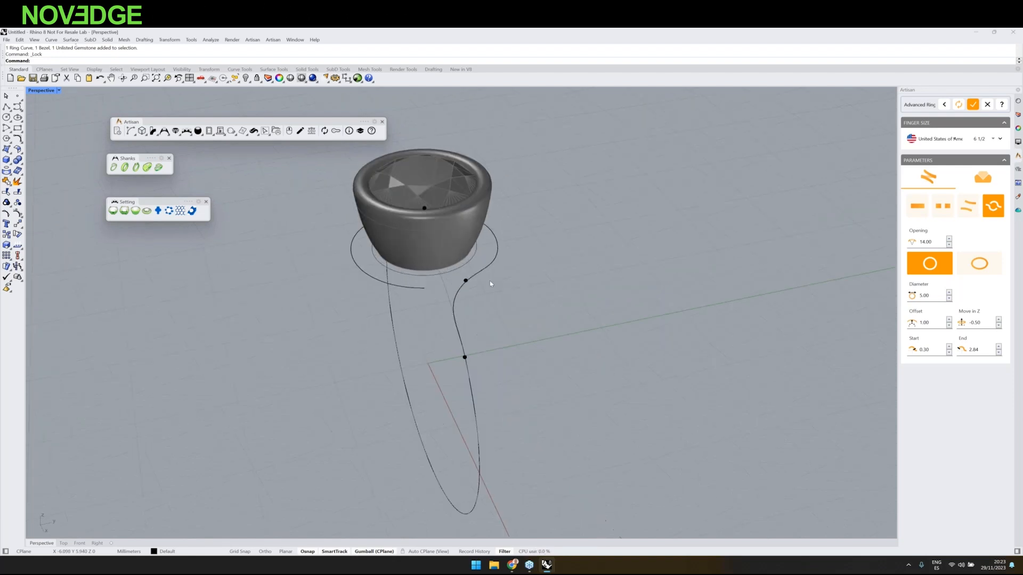
pyautogui.moveTo(464, 357); pyautogui.dragTo(463, 392)
pyautogui.moveTo(463, 391); pyautogui.dragTo(502, 244, button='right')
pyautogui.moveTo(505, 241); pyautogui.dragTo(507, 234)
pyautogui.moveTo(498, 299); pyautogui.dragTo(634, 296, button='right')
pyautogui.moveTo(495, 224); pyautogui.dragTo(491, 230)
pyautogui.moveTo(491, 231)
pyautogui.mouseDown(button='right')
pyautogui.moveTo(477, 281)
pyautogui.moveTo(422, 322)
pyautogui.moveTo(415, 298)
pyautogui.moveTo(480, 227)
pyautogui.mouseUp(button='right')
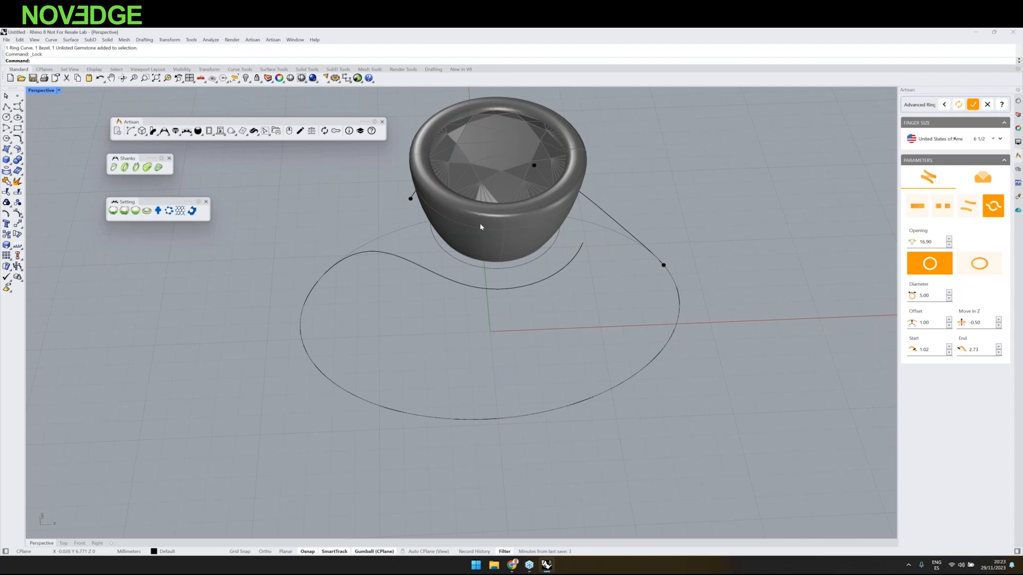
pyautogui.scroll(-2, 479, 223)
pyautogui.keyDown('shift'); pyautogui.moveTo(480, 223); pyautogui.dragTo(458, 260, button='right'); pyautogui.keyUp('shift')
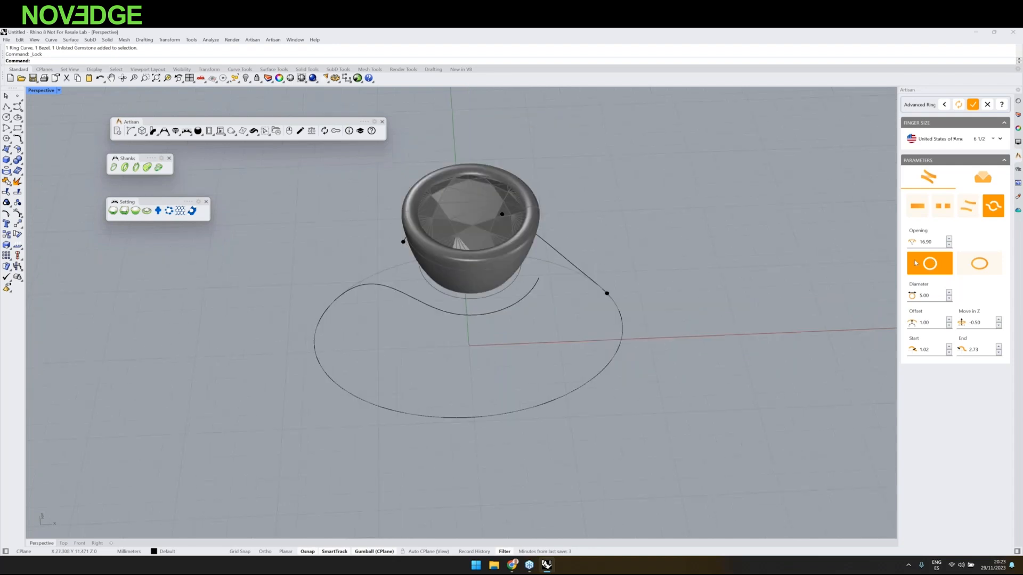
pyautogui.moveTo(716, 221); pyautogui.dragTo(685, 175, button='right')
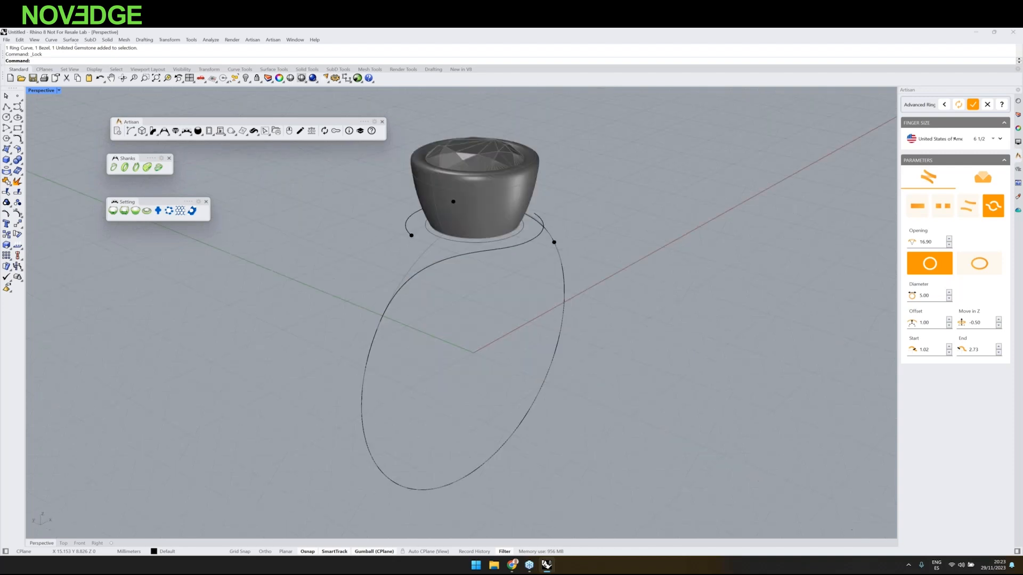
# Step: Add a section profile at the free end of the ring path beside the bezel
pyautogui.click(983, 177)
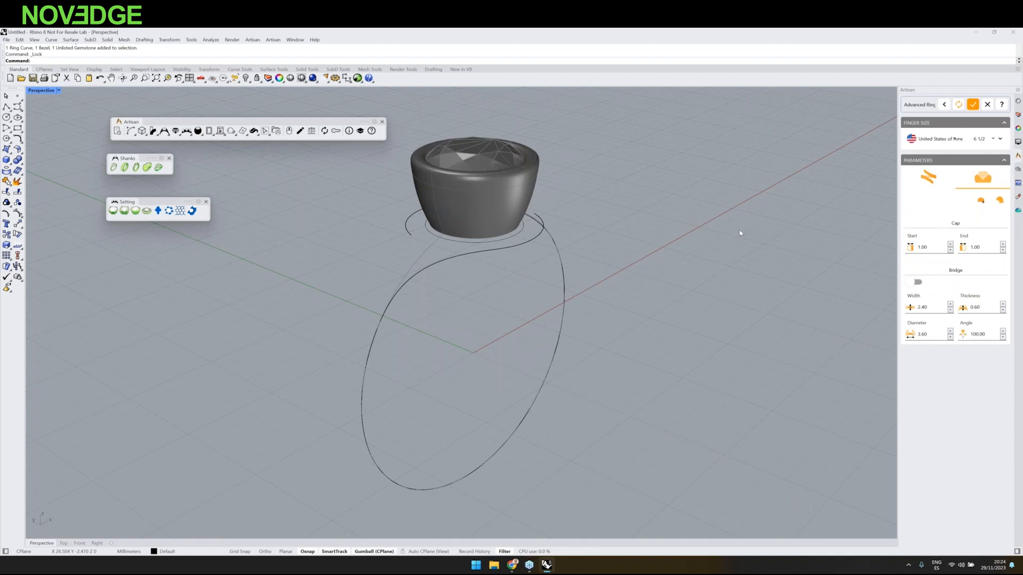
pyautogui.moveTo(740, 231); pyautogui.dragTo(634, 242, button='right')
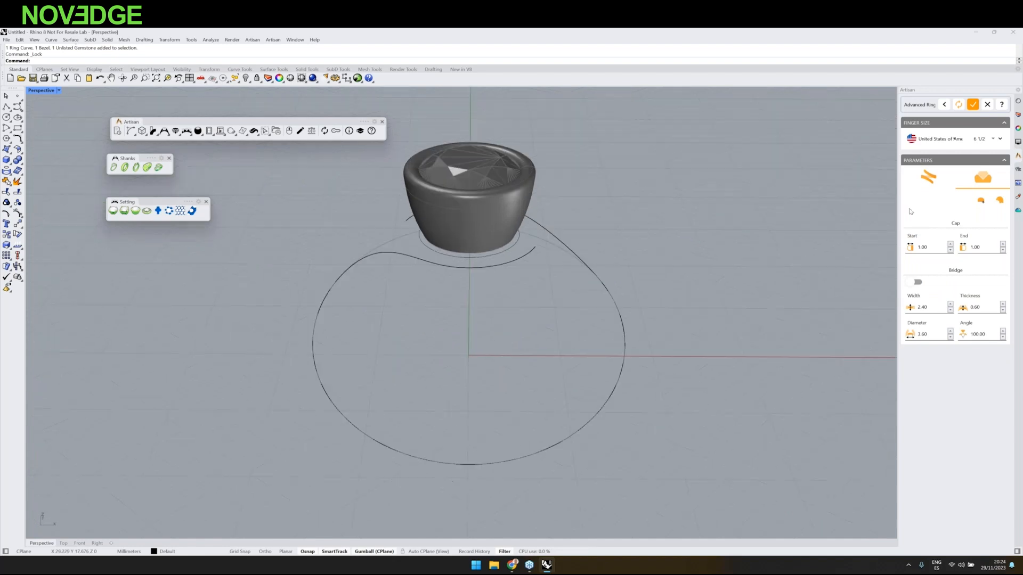
pyautogui.click(981, 201)
pyautogui.click(535, 250)
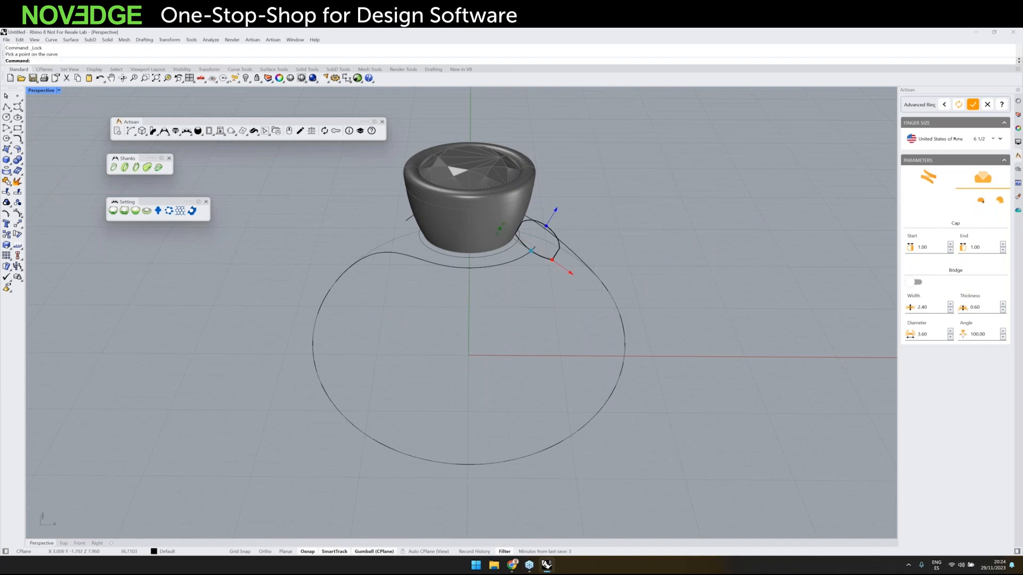
# Step: Rotate the new profile upright to about 337.92 degrees and stretch its height to about 4.45
pyautogui.moveTo(581, 314); pyautogui.dragTo(542, 243, button='right')
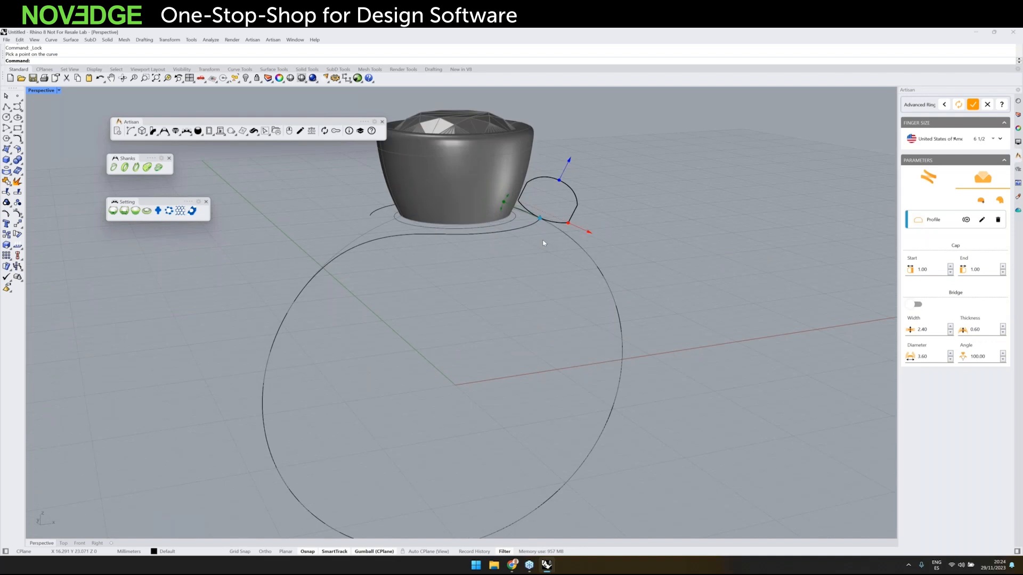
pyautogui.moveTo(501, 202); pyautogui.dragTo(525, 209)
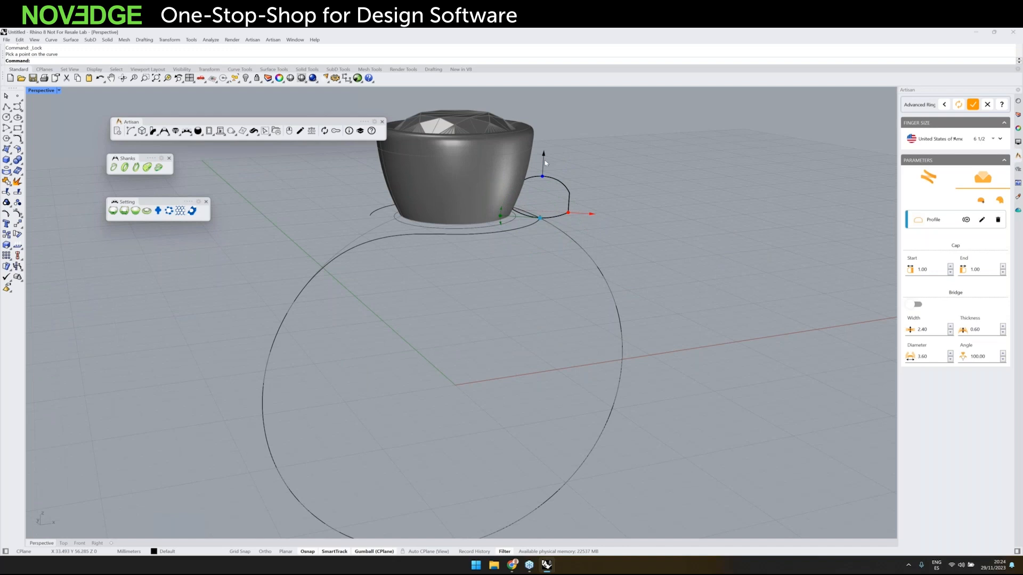
pyautogui.scroll(-2, 544, 162)
pyautogui.keyDown('shift'); pyautogui.moveTo(532, 227); pyautogui.dragTo(523, 275, button='right'); pyautogui.keyUp('shift')
pyautogui.moveTo(528, 228); pyautogui.dragTo(528, 172)
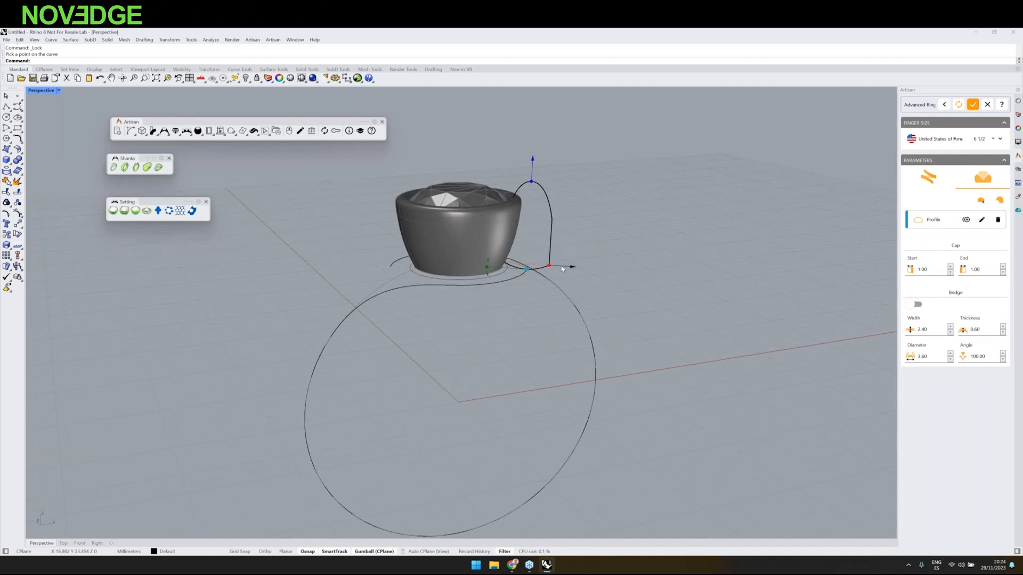
pyautogui.moveTo(573, 299); pyautogui.dragTo(514, 338, button='right')
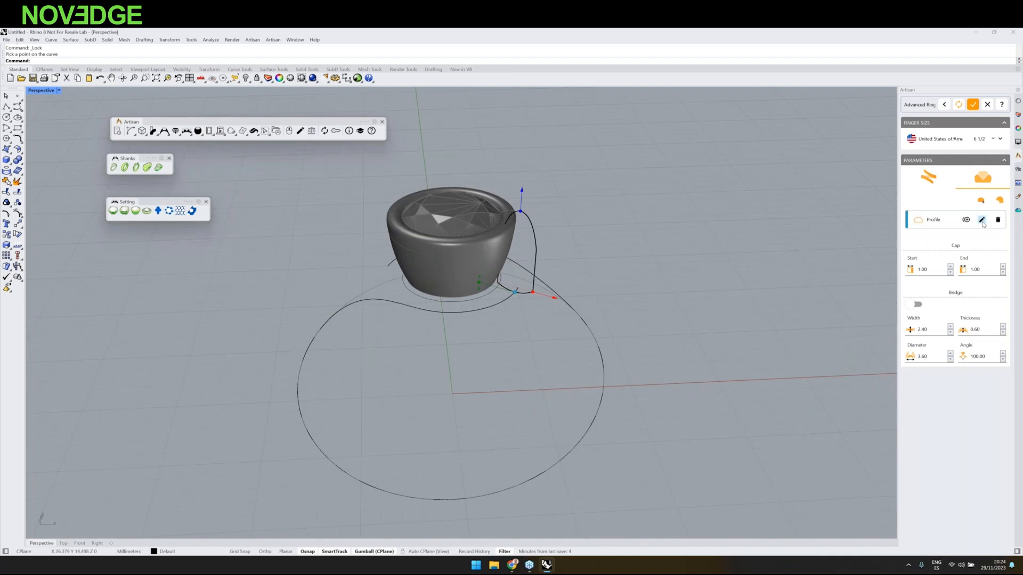
# Step: Examine the profile's shape, width, height and rotation settings up close beside the bezel
pyautogui.click(982, 220)
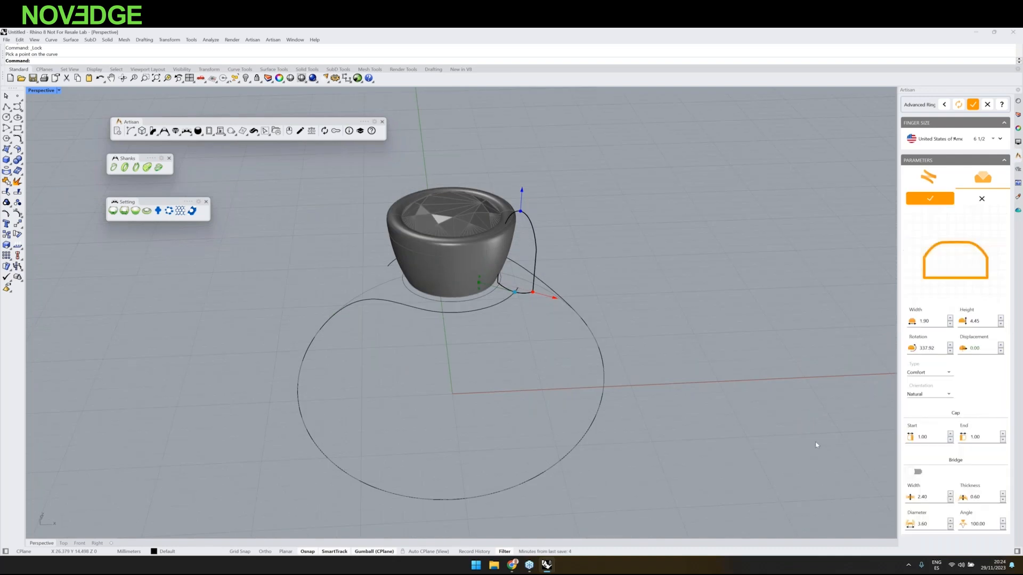
pyautogui.moveTo(933, 288)
pyautogui.scroll(2, 518, 279)
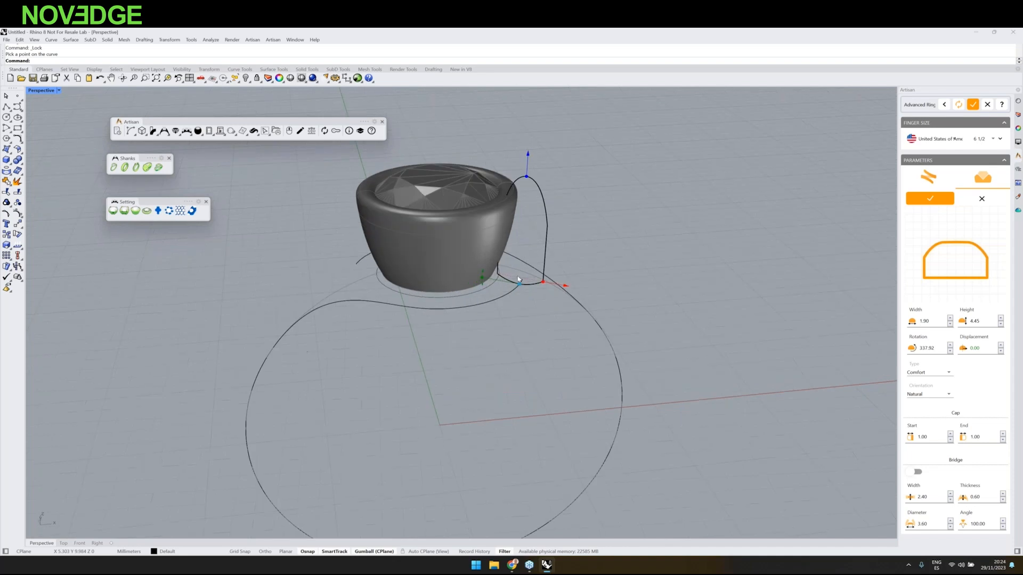
pyautogui.scroll(2, 518, 278)
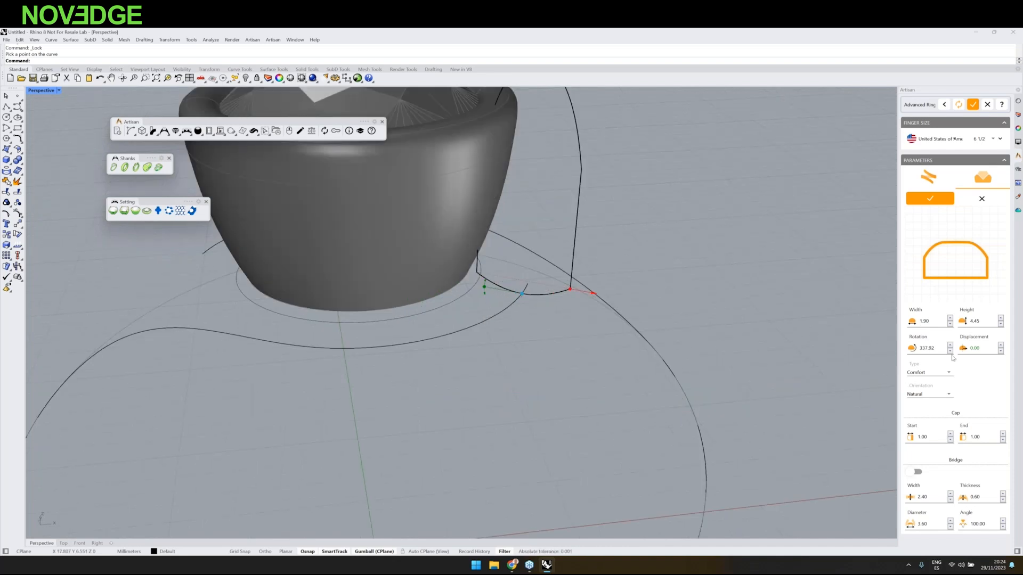
pyautogui.click(979, 255)
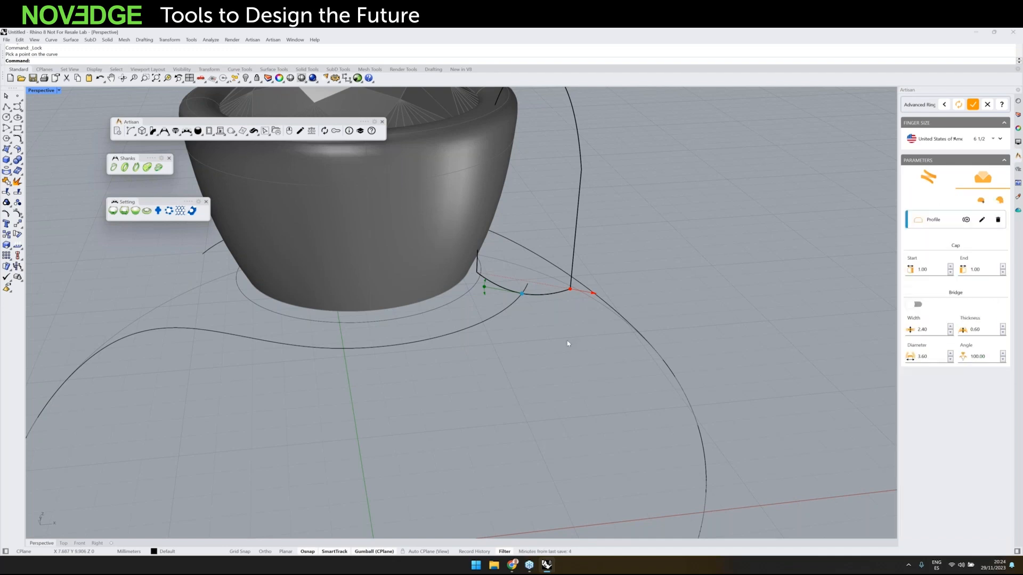
# Step: Duplicate the profile onto the opposite free end of the ring path
pyautogui.moveTo(567, 344); pyautogui.dragTo(670, 300, button='right')
pyautogui.scroll(-3, 534, 351)
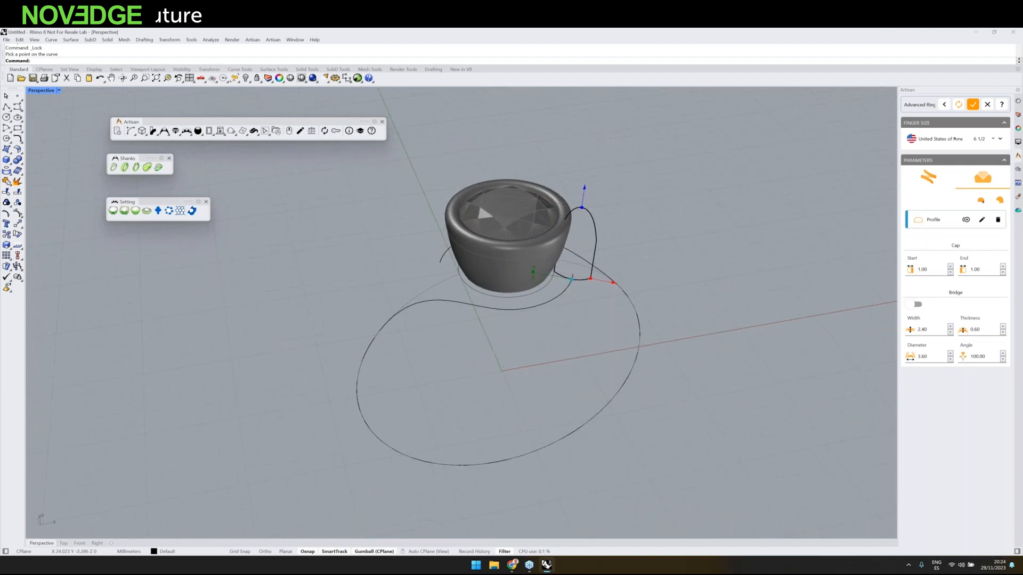
pyautogui.click(966, 222)
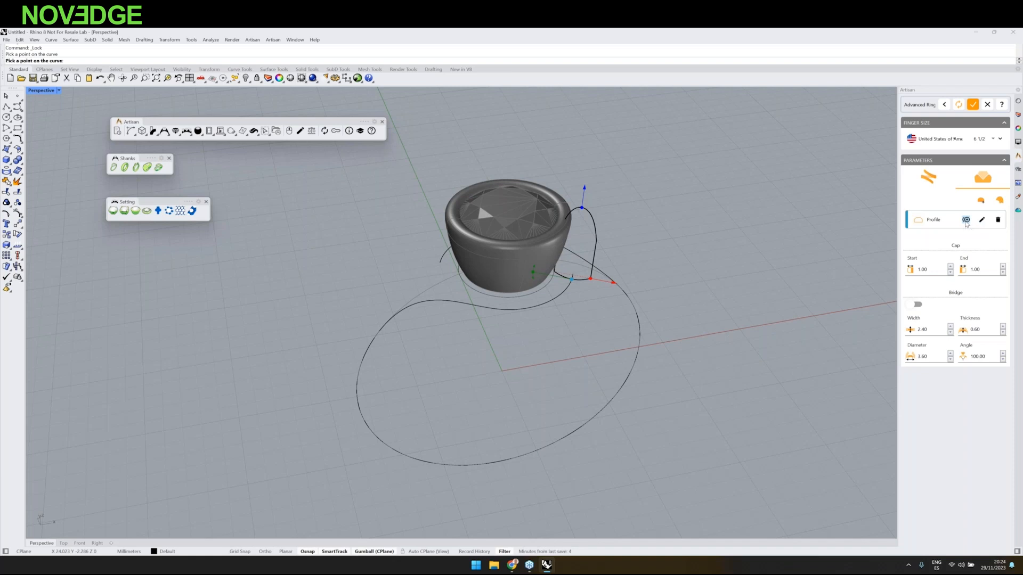
pyautogui.moveTo(424, 302); pyautogui.dragTo(473, 289, button='right')
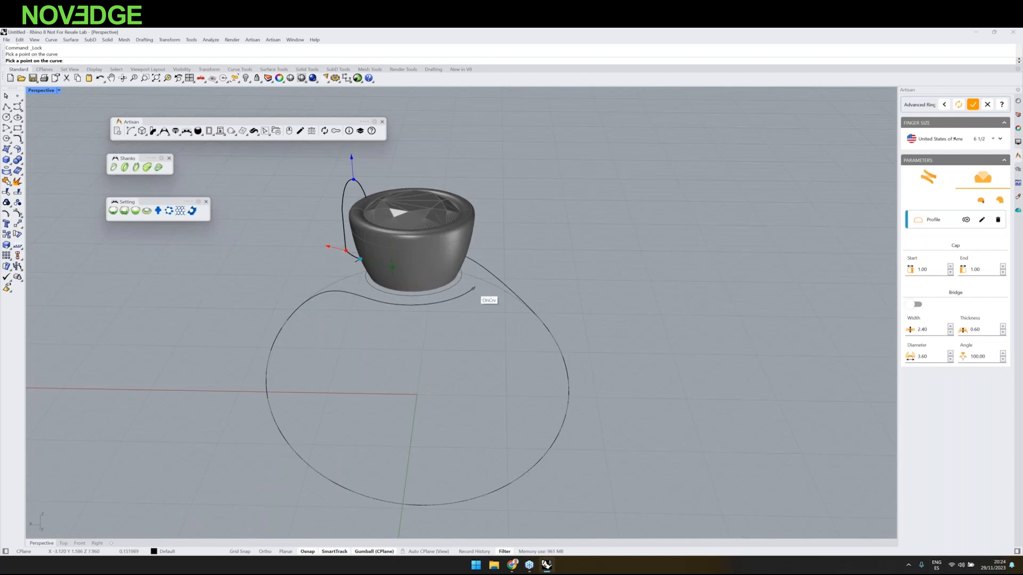
pyautogui.click(474, 289)
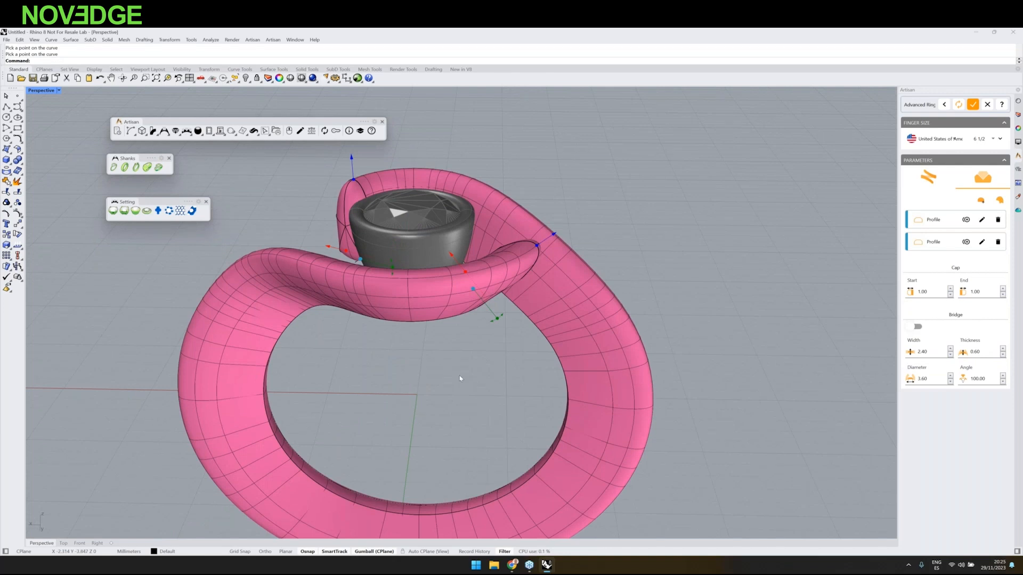
# Step: Rotate the duplicated profile upright to about 22 degrees so that it mirrors the first end
pyautogui.moveTo(460, 378); pyautogui.dragTo(477, 373, button='right')
pyautogui.moveTo(513, 303); pyautogui.dragTo(488, 327)
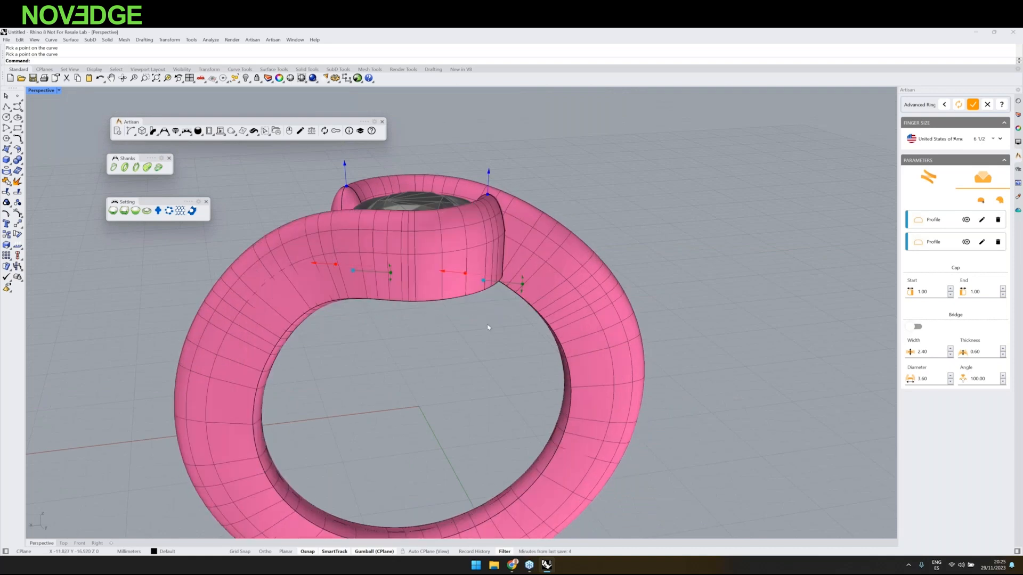
pyautogui.moveTo(487, 327); pyautogui.dragTo(527, 285, button='right')
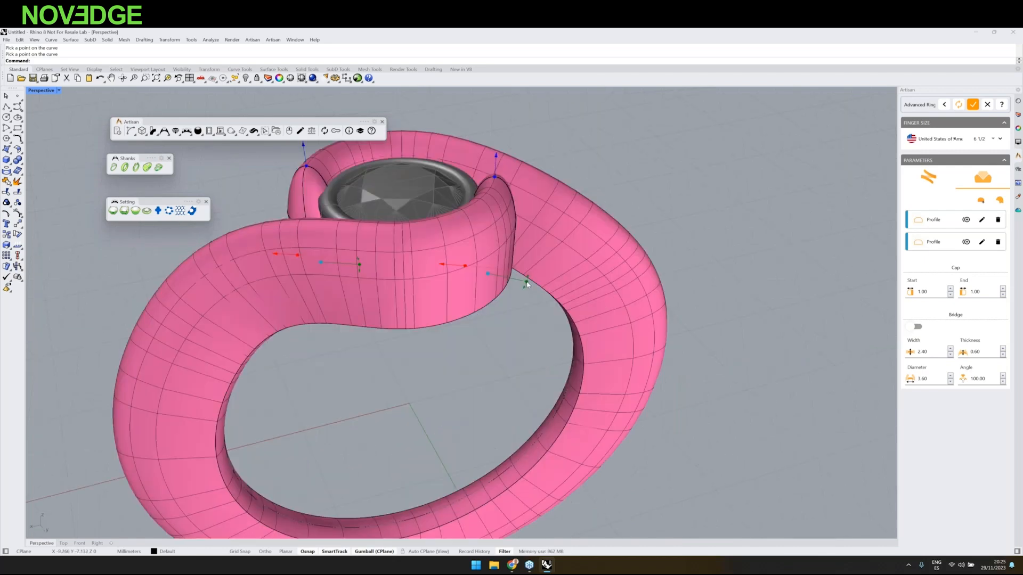
pyautogui.moveTo(527, 282); pyautogui.dragTo(530, 289)
pyautogui.doubleClick(919, 349)
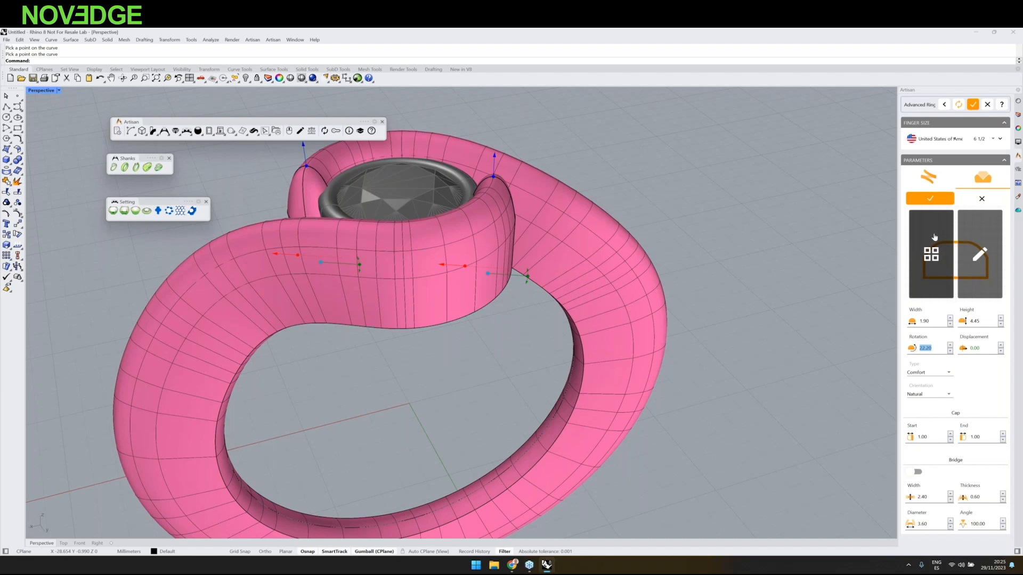
pyautogui.click(944, 203)
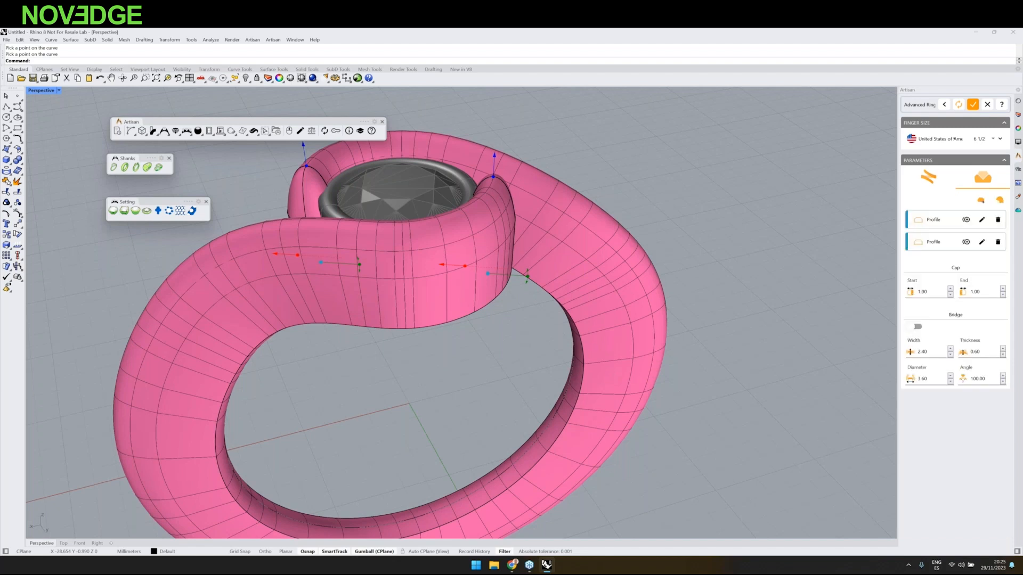
# Step: Set the wrap-around path's offset to 0.90 to bring the shank closer to the bezel
pyautogui.moveTo(556, 320); pyautogui.dragTo(418, 239, button='right')
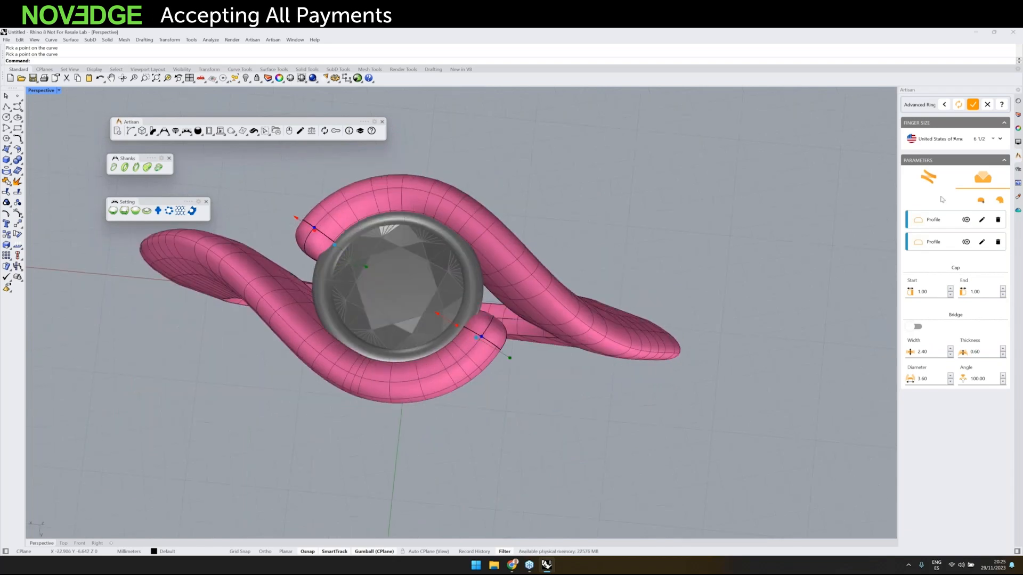
pyautogui.click(928, 178)
pyautogui.moveTo(618, 328); pyautogui.dragTo(949, 328, button='right')
pyautogui.click(949, 326)
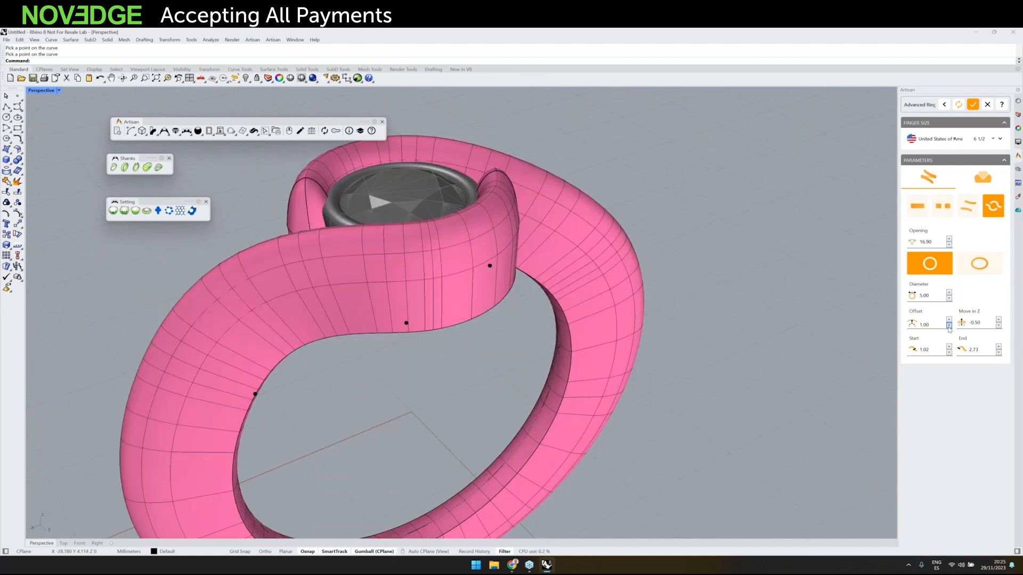
pyautogui.click(949, 327)
pyautogui.click(950, 320)
pyautogui.click(949, 320)
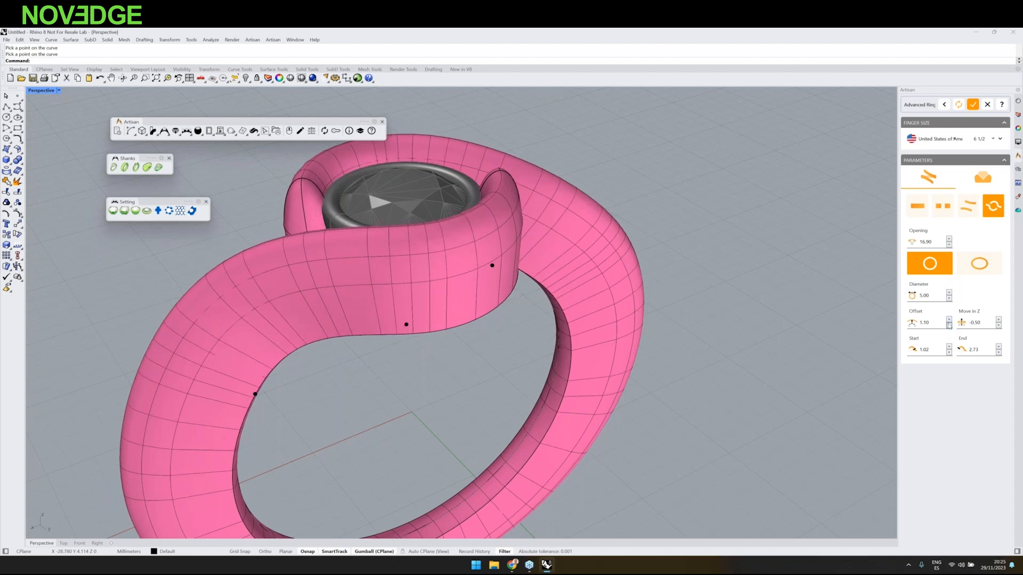
pyautogui.click(948, 326)
pyautogui.click(948, 326)
# Step: Pull back the free end of the wrap-around path to an End value of 2.27
pyautogui.moveTo(736, 294); pyautogui.dragTo(478, 318, button='right')
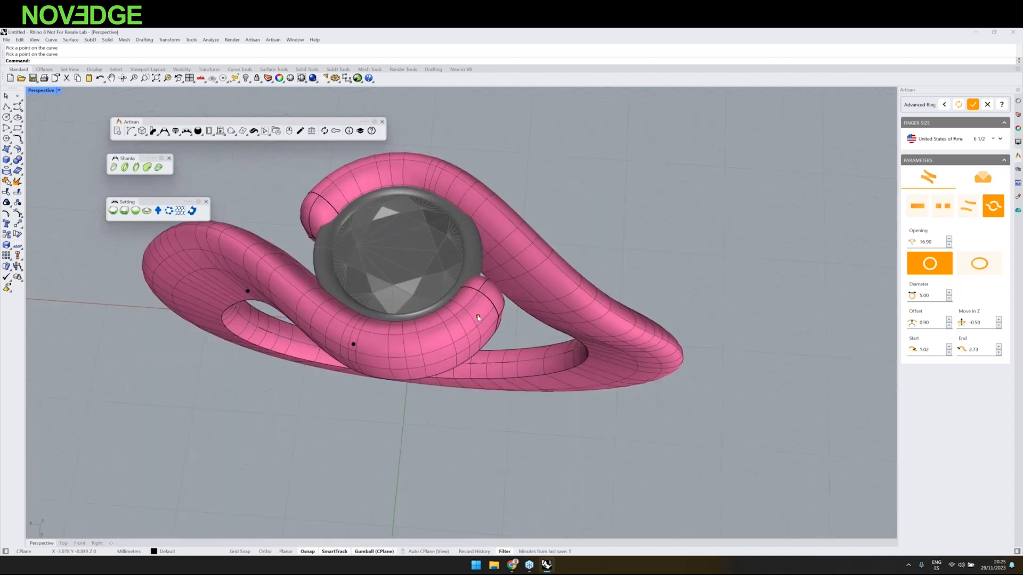
pyautogui.moveTo(478, 318); pyautogui.dragTo(447, 340)
pyautogui.moveTo(447, 340); pyautogui.dragTo(518, 331, button='right')
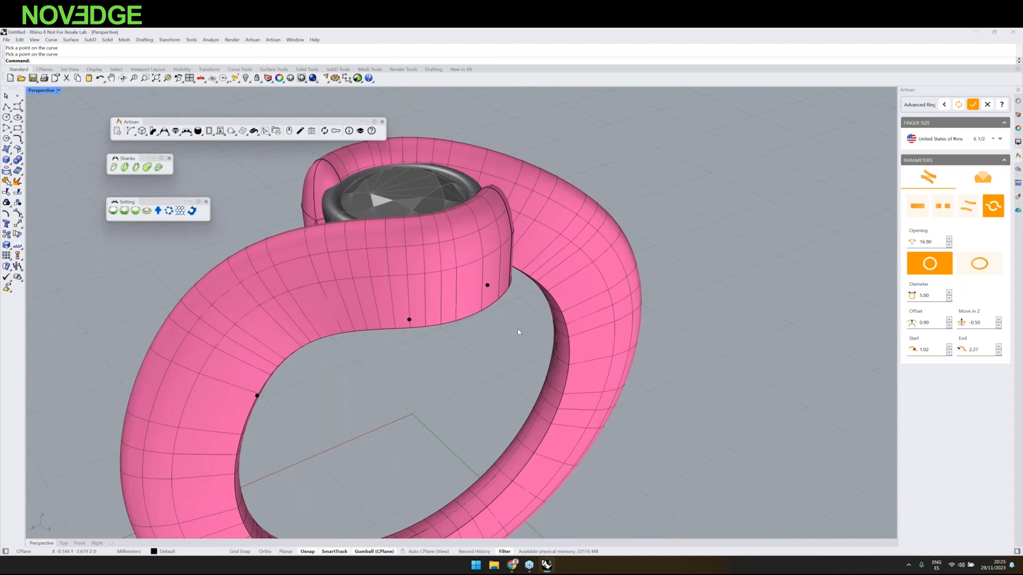
pyautogui.scroll(-3, 518, 332)
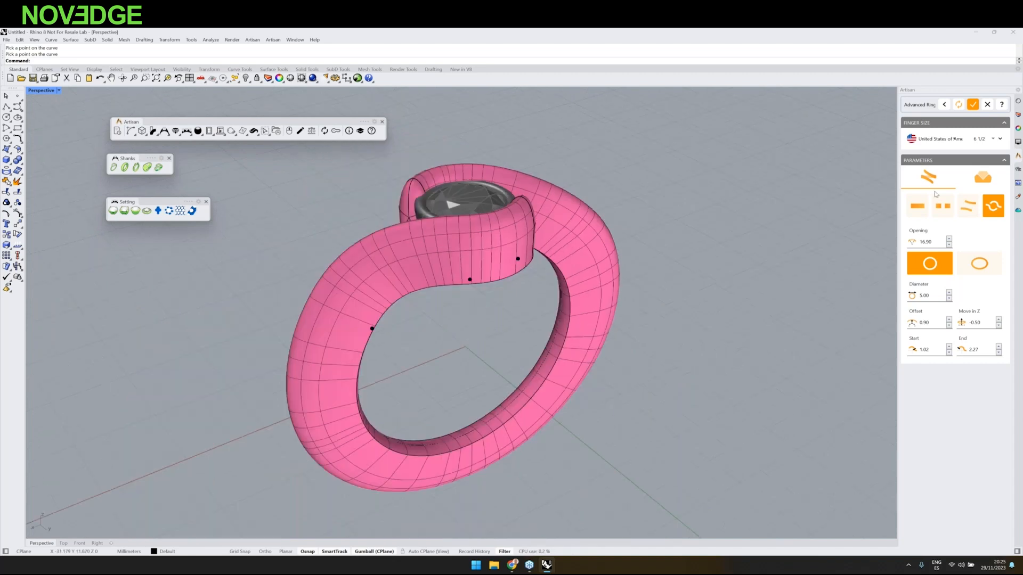
# Step: Add a third section profile at the base of the ring path, opposite the bezel
pyautogui.click(982, 177)
pyautogui.moveTo(752, 323); pyautogui.dragTo(889, 236, button='right')
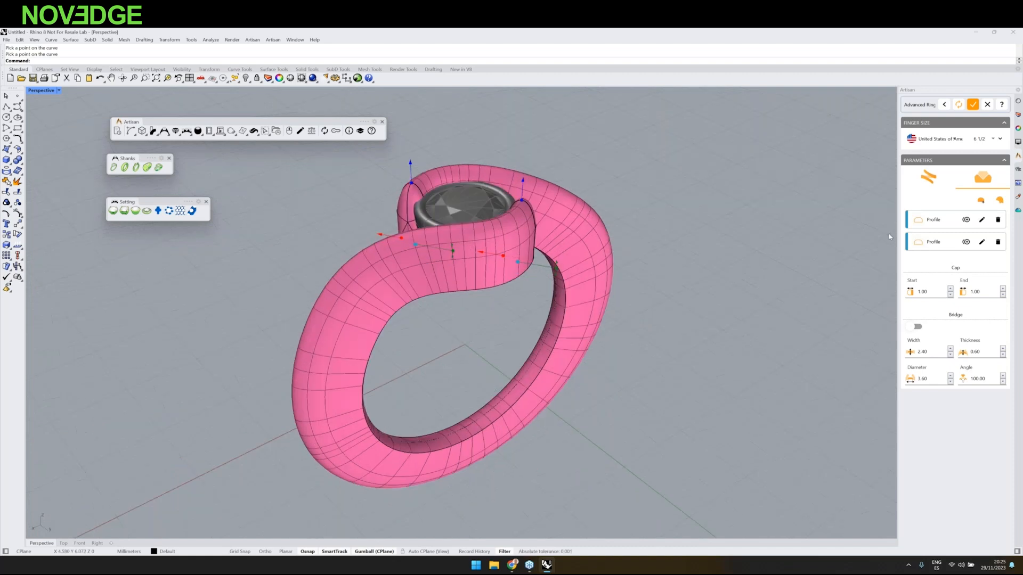
pyautogui.click(980, 201)
pyautogui.click(472, 422)
# Step: Narrow the base profile to taper the shank, and accept the advanced ring
pyautogui.moveTo(475, 441); pyautogui.dragTo(439, 449, button='right')
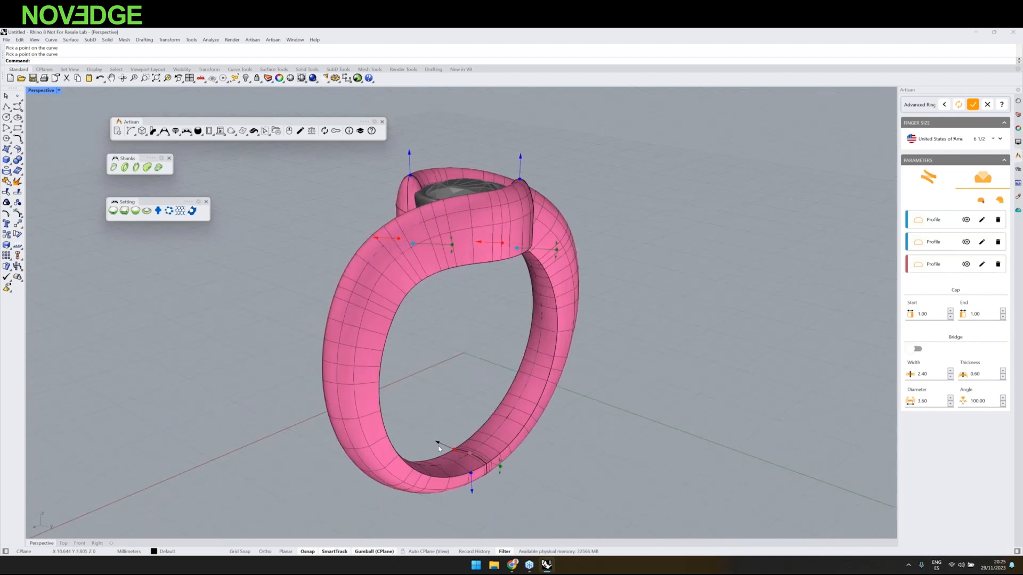
pyautogui.moveTo(439, 449); pyautogui.dragTo(442, 445)
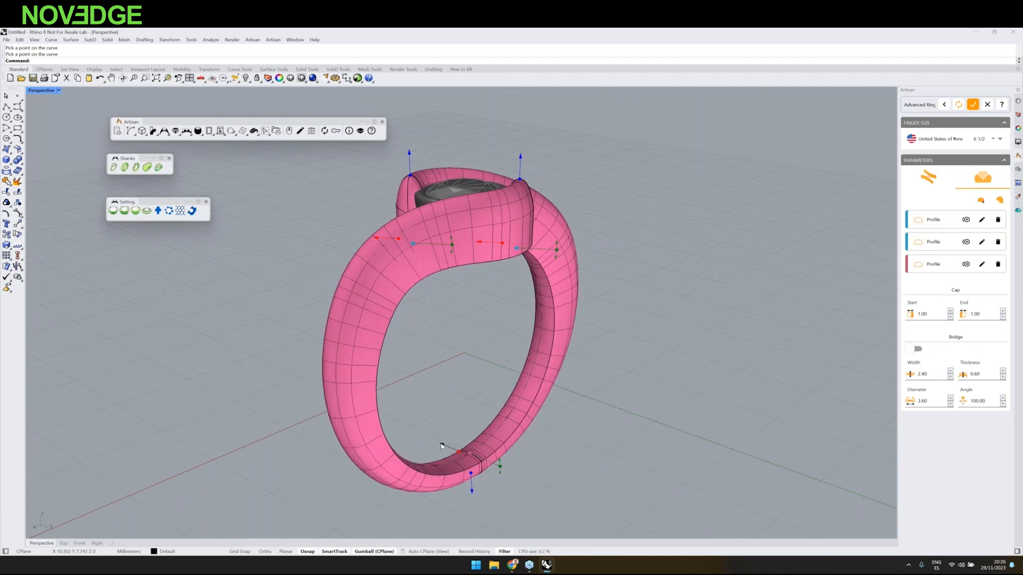
pyautogui.moveTo(441, 445); pyautogui.dragTo(653, 326, button='right')
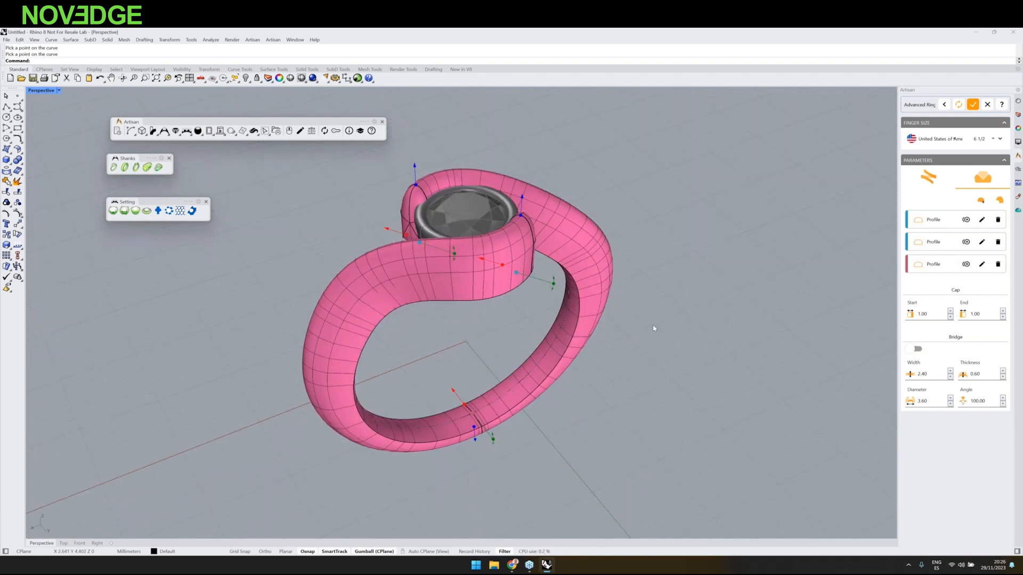
pyautogui.click(973, 105)
# Step: Unlock all the locked objects and refresh the Artisan outliner
pyautogui.moveTo(564, 266); pyautogui.dragTo(695, 237, button='right')
pyautogui.middleClick(695, 237)
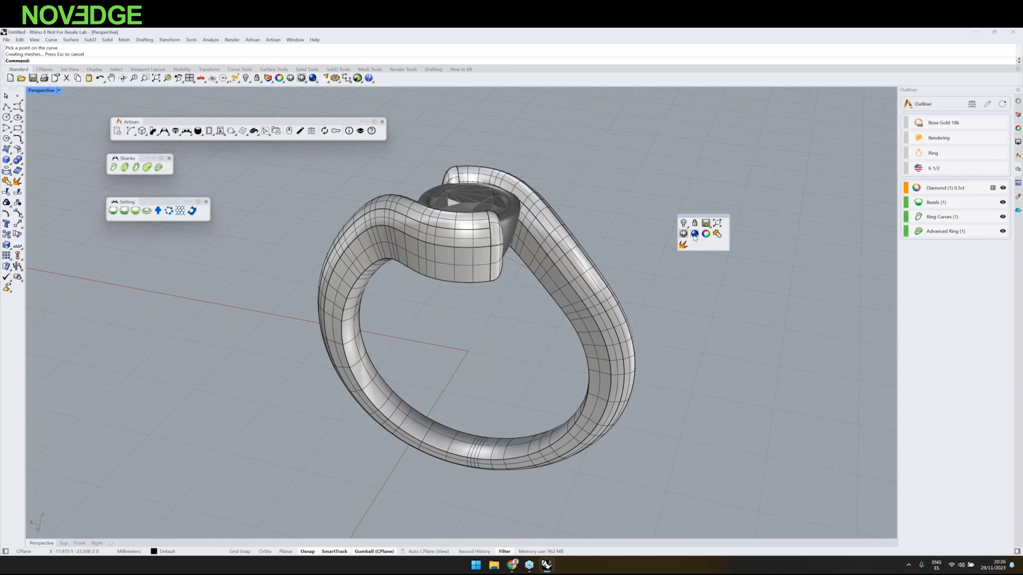
pyautogui.rightClick(695, 222)
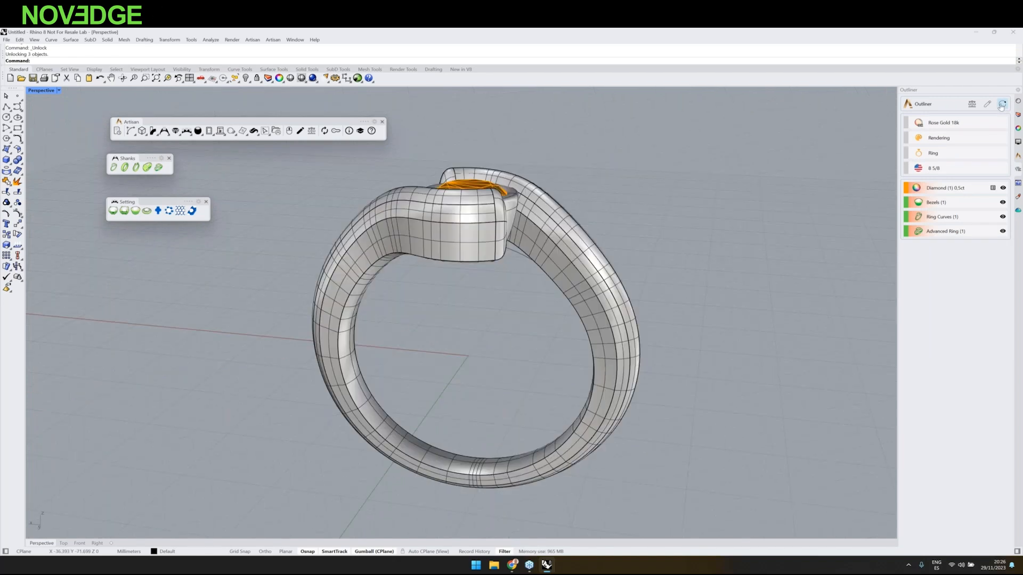
pyautogui.click(1001, 105)
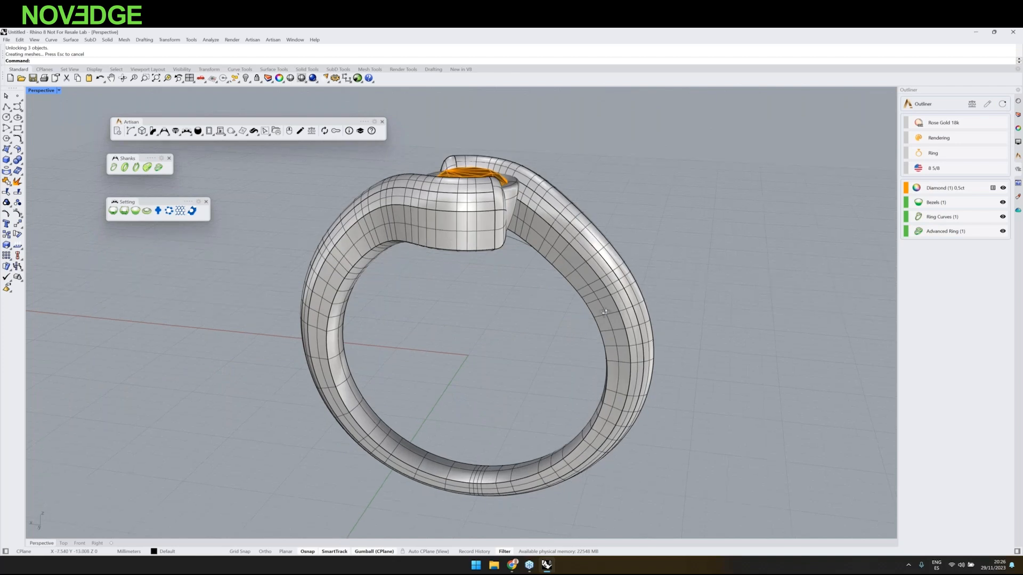
pyautogui.moveTo(605, 313); pyautogui.dragTo(615, 335, button='right')
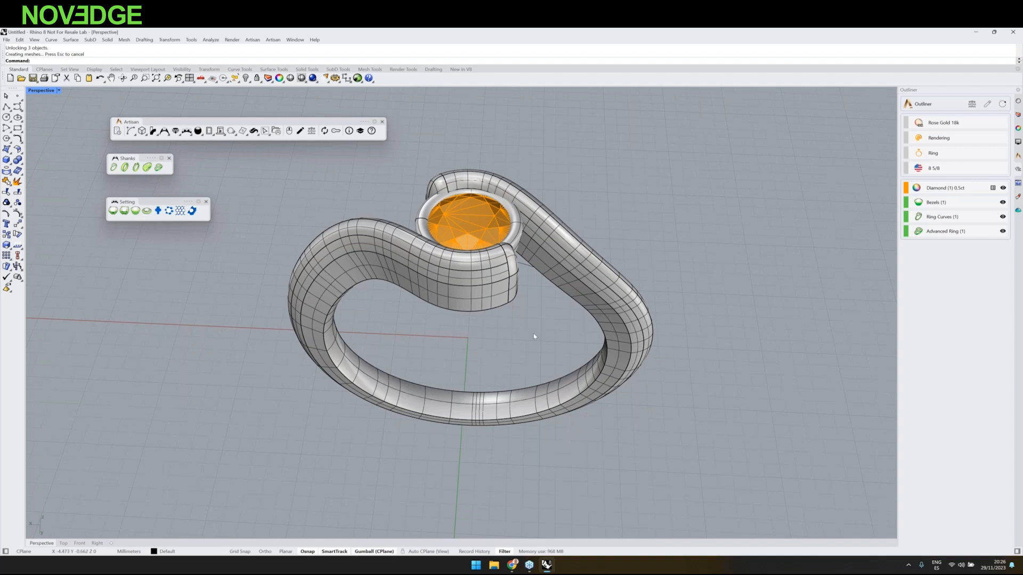
pyautogui.moveTo(534, 336); pyautogui.dragTo(546, 311, button='right')
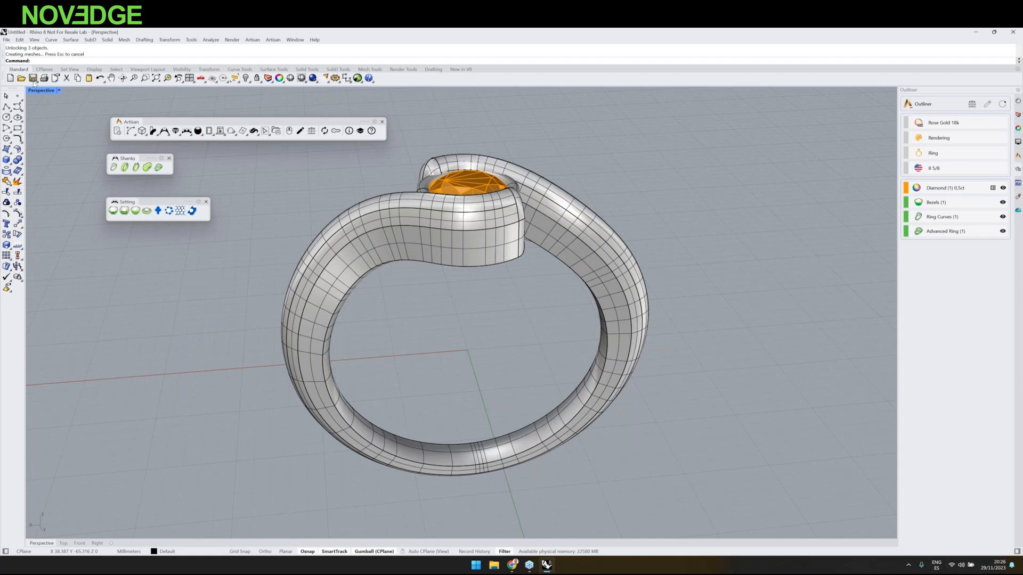
# Step: Start a new document without a template
pyautogui.click(10, 77)
pyautogui.click(511, 314)
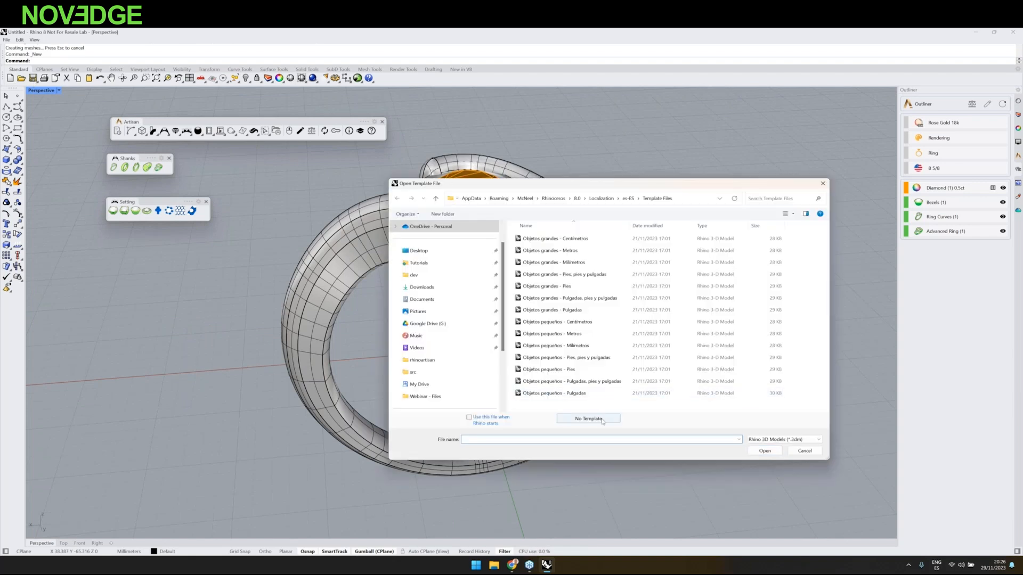
pyautogui.click(603, 421)
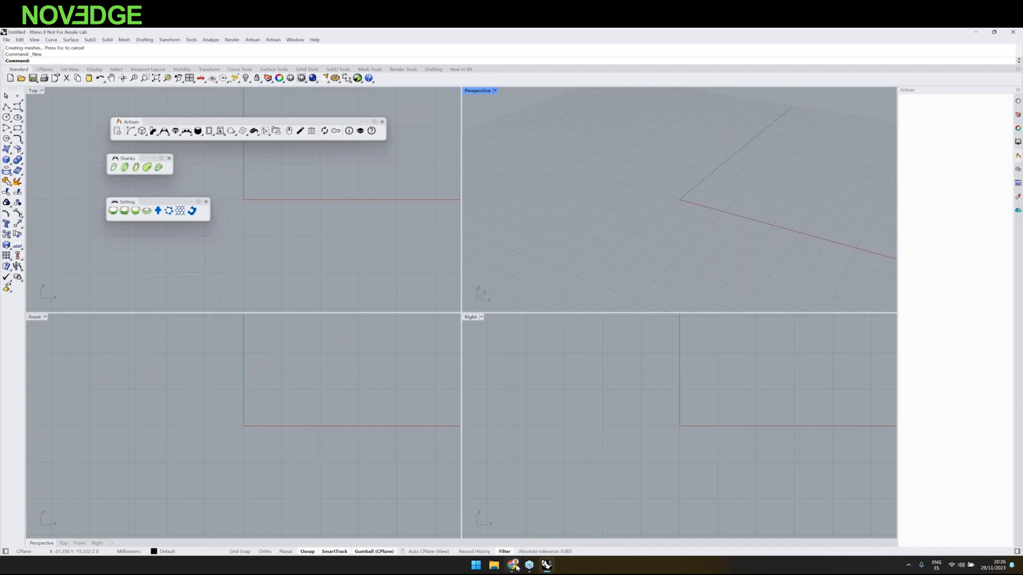
# Step: Switch to the Google Slides presentation to show slide 15, Microsetting, and minimize it
pyautogui.click(512, 565)
pyautogui.click(74, 394)
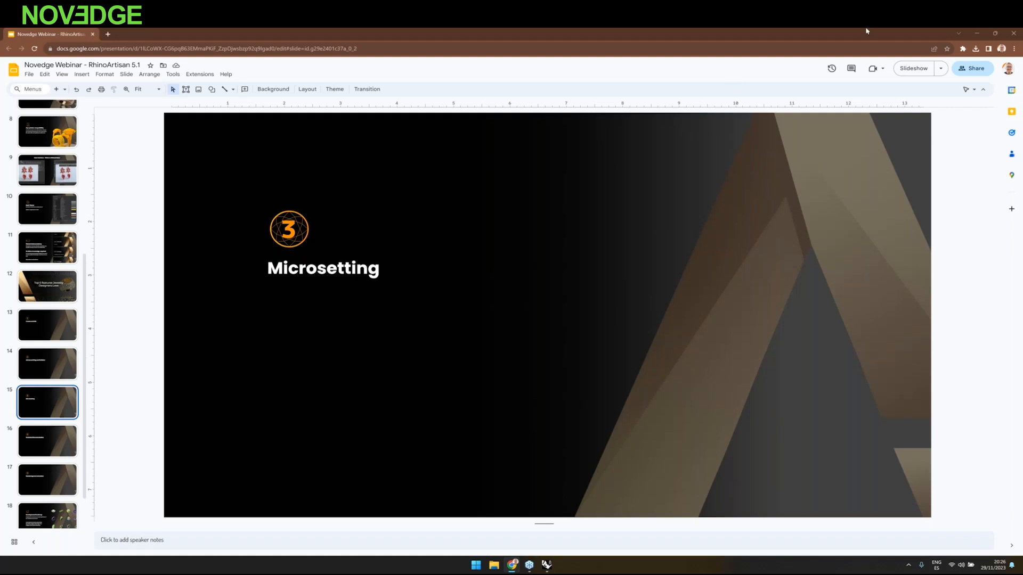
pyautogui.click(972, 35)
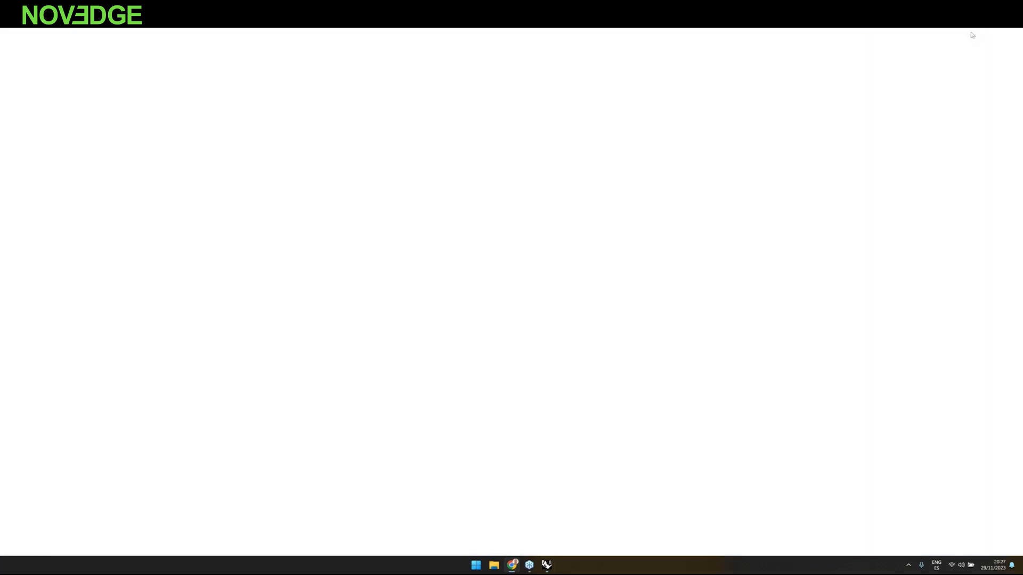
# Step: Open the file Webinar - Microsetting.3dm in Rhino and maximize the Perspective view on the ring
pyautogui.hotkey('ctrl', 'o')
pyautogui.click(529, 253)
pyautogui.doubleClick(529, 251)
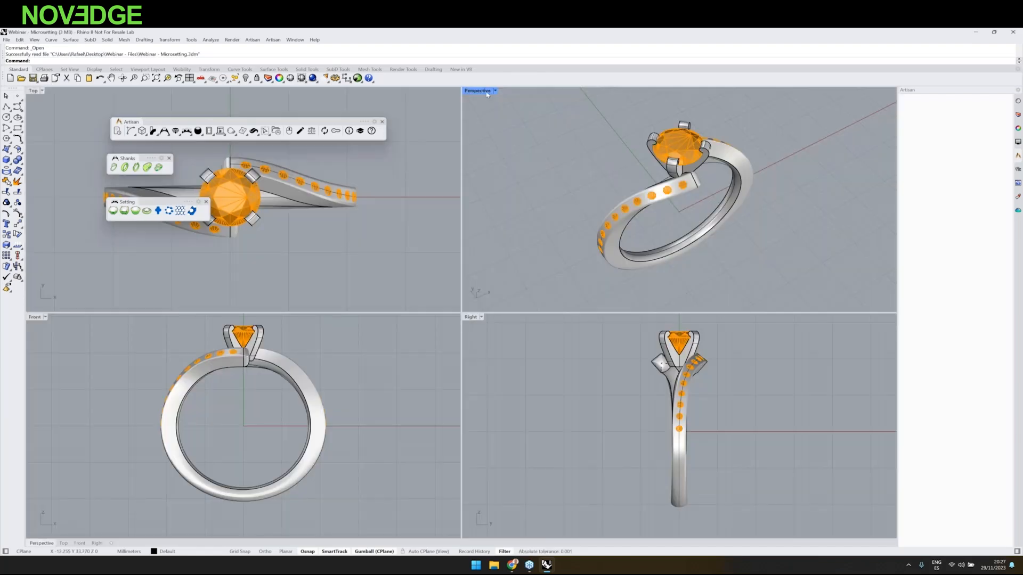
pyautogui.doubleClick(486, 92)
pyautogui.moveTo(486, 95); pyautogui.dragTo(510, 327, button='right')
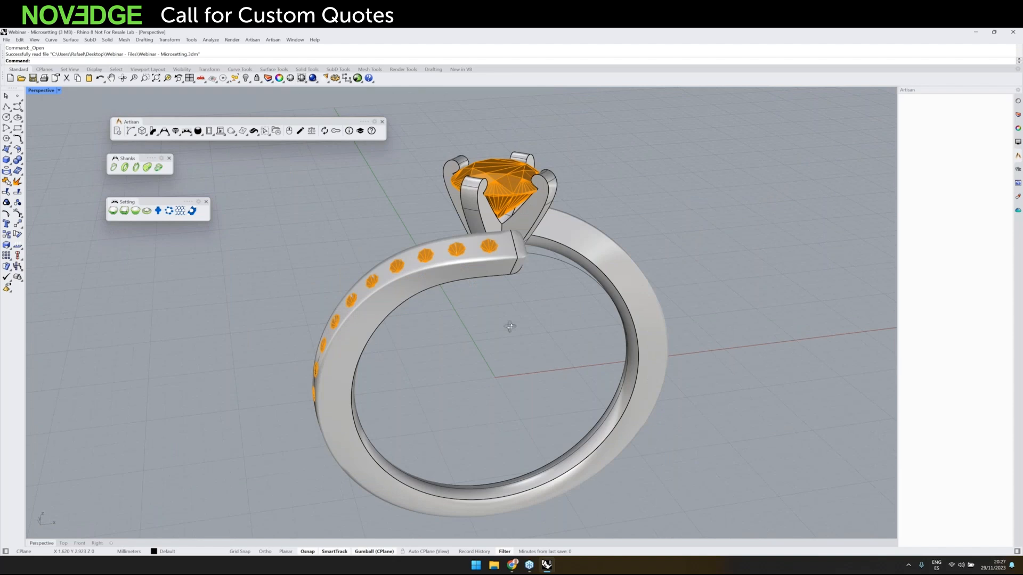
pyautogui.moveTo(510, 326); pyautogui.dragTo(516, 342, button='right')
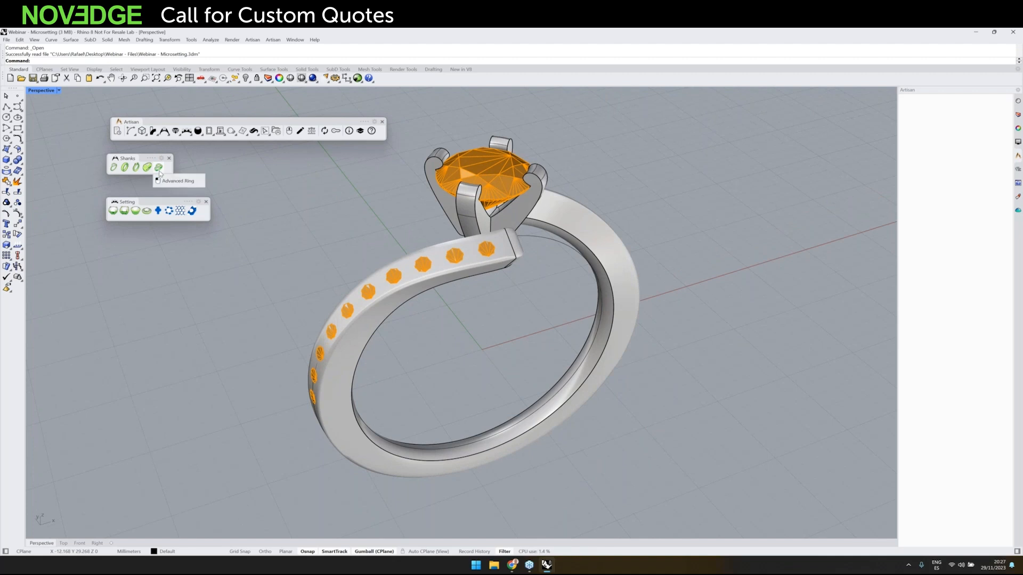
pyautogui.click(198, 131)
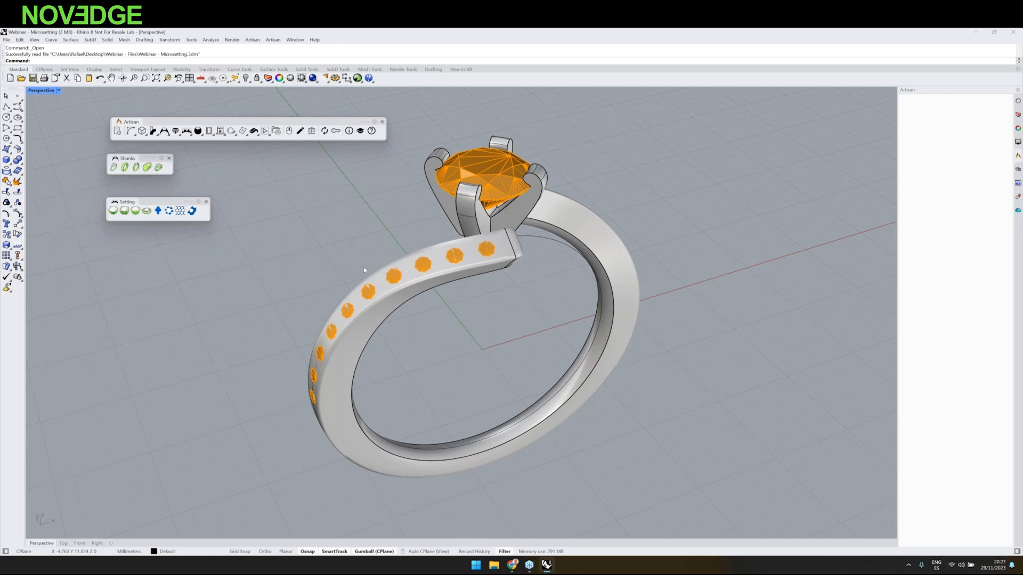
# Step: Start a Micro Setting on the row of small diamonds along the ring's shank
pyautogui.moveTo(362, 222)
pyautogui.mouseDown(button='right')
pyautogui.moveTo(364, 256)
pyautogui.moveTo(363, 218)
pyautogui.mouseUp(button='right')
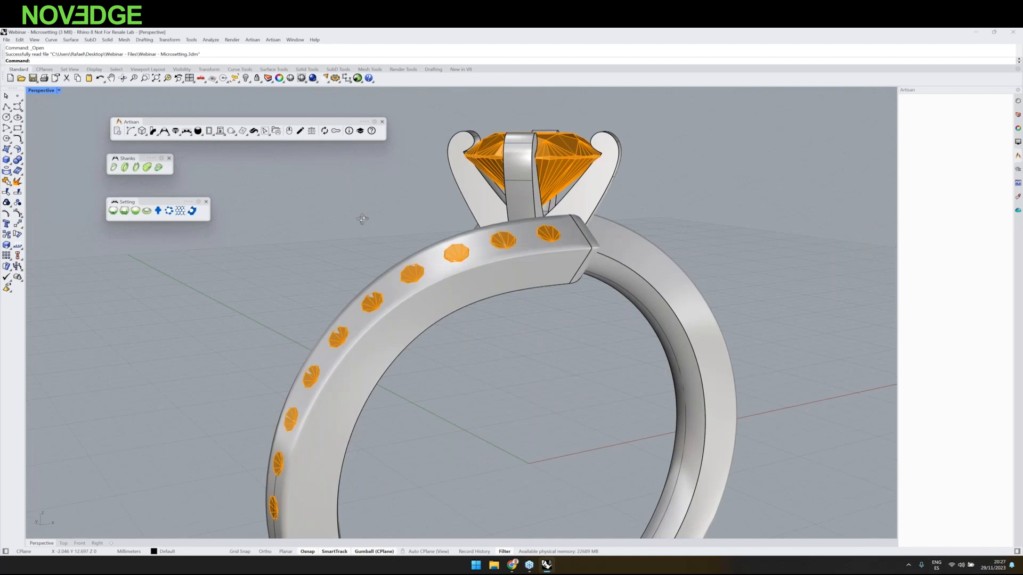
pyautogui.scroll(-3, 359, 241)
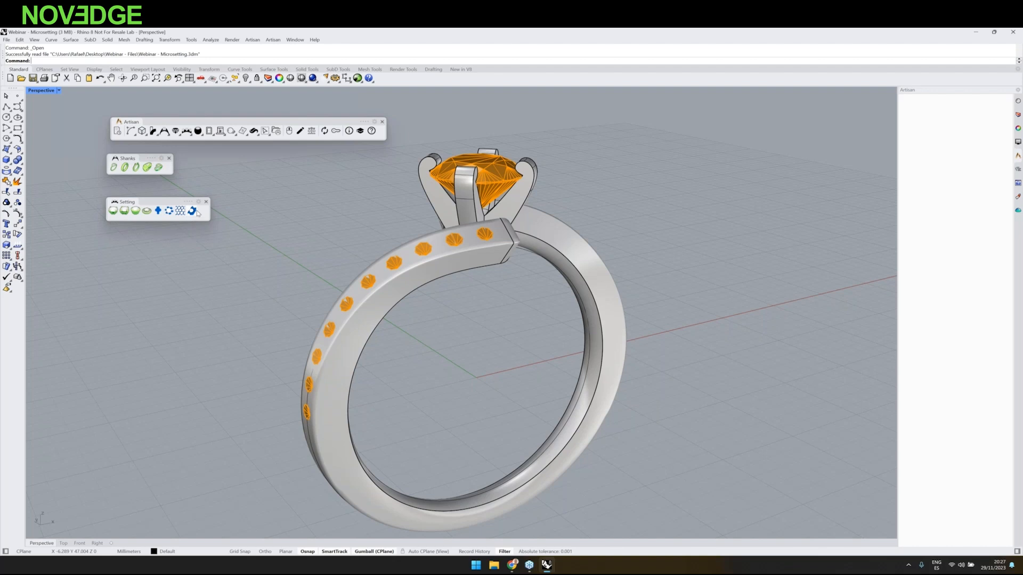
pyautogui.click(193, 210)
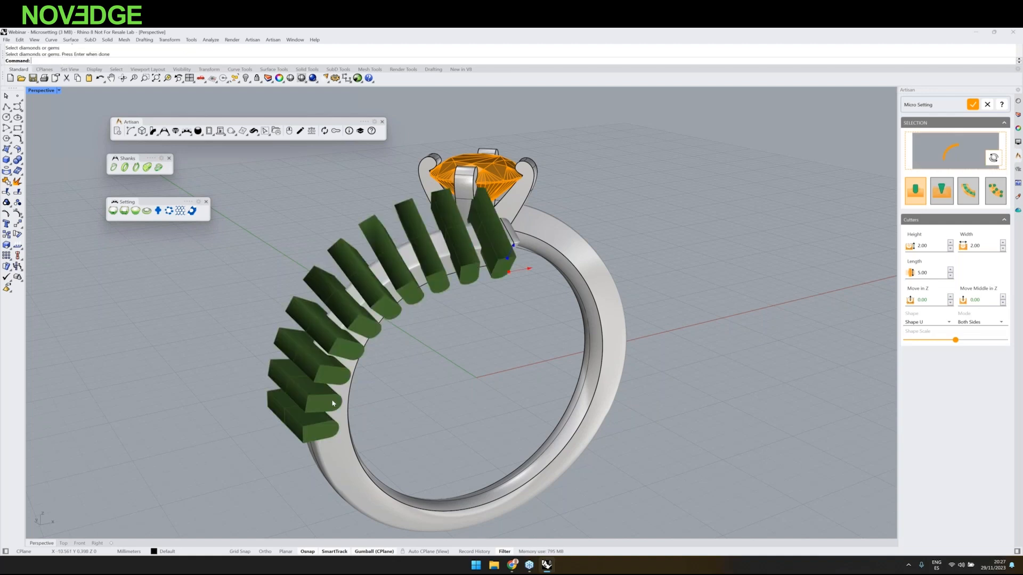
# Step: Hide the large center diamond and its prong head above the shank
pyautogui.moveTo(475, 339); pyautogui.dragTo(498, 333, button='right')
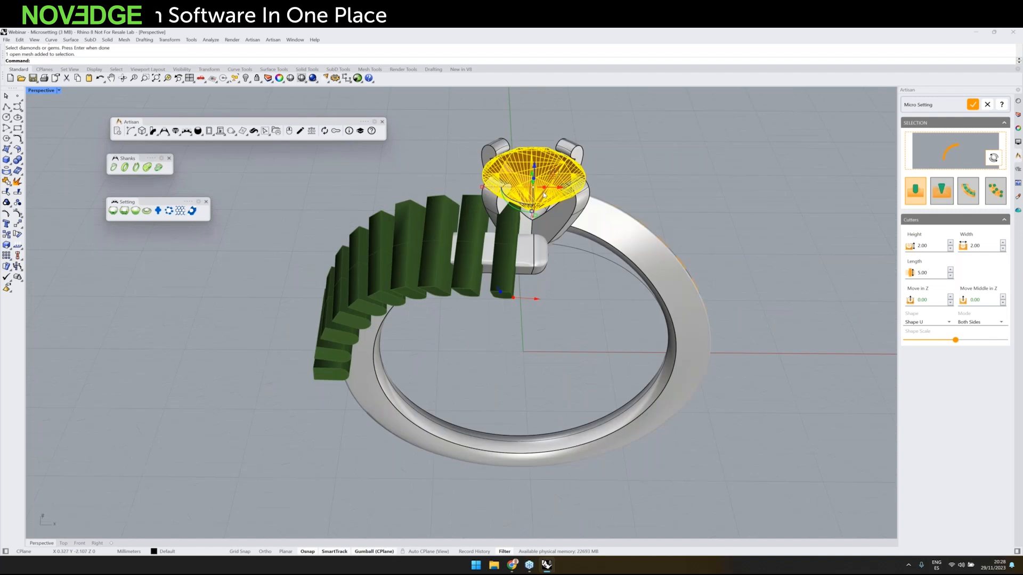
pyautogui.middleClick(545, 205)
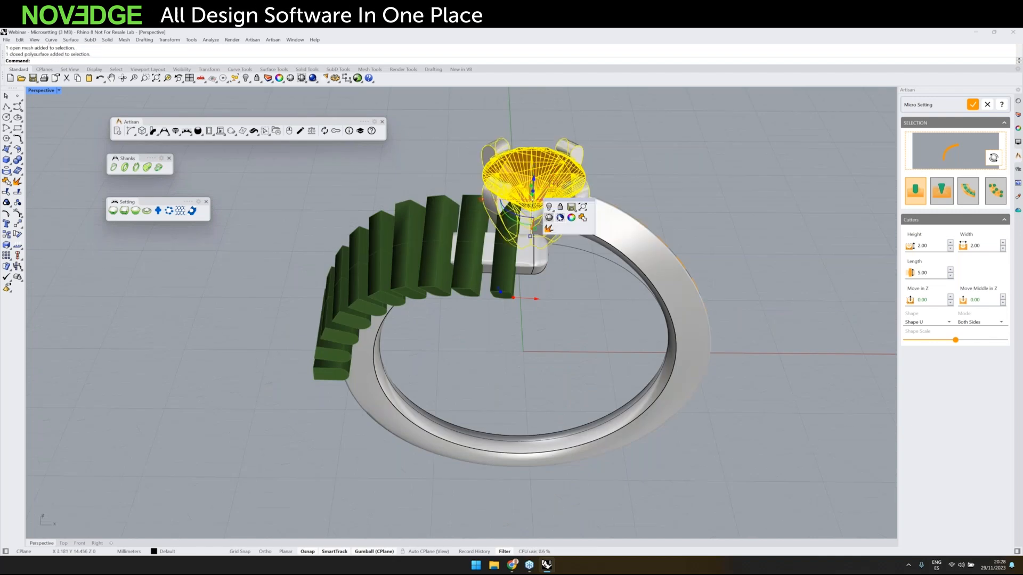
pyautogui.click(549, 206)
pyautogui.moveTo(596, 290); pyautogui.dragTo(591, 311, button='right')
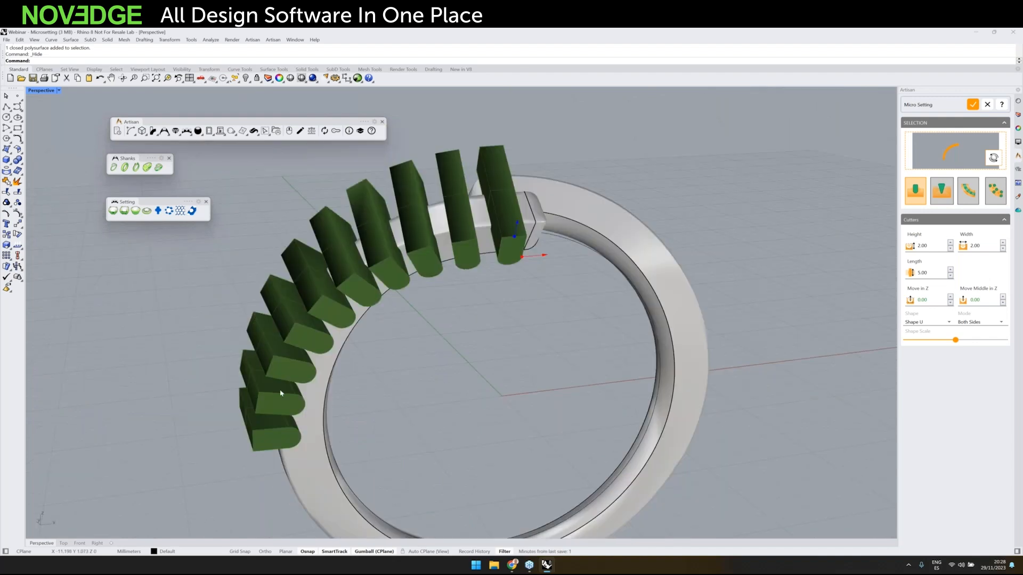
# Step: Preview the other Micro Setting components, including prongs in a row, and return to showing only the cutters
pyautogui.moveTo(281, 394); pyautogui.dragTo(430, 353, button='right')
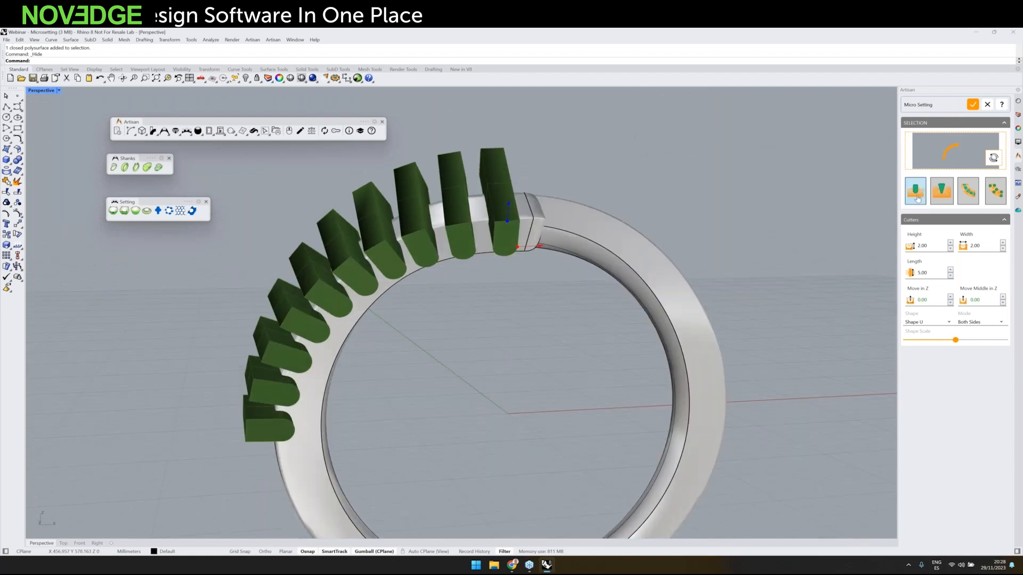
pyautogui.click(916, 195)
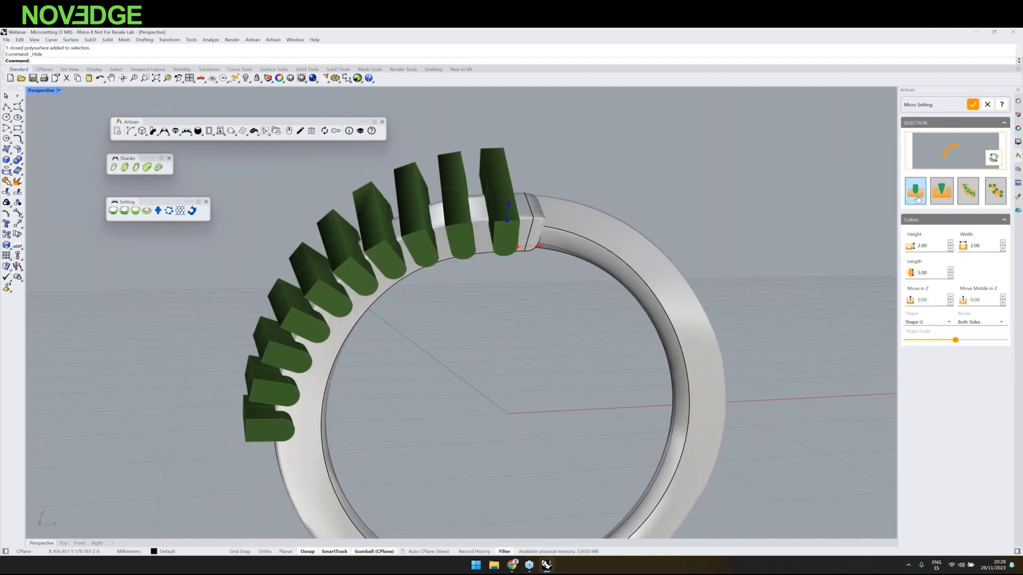
pyautogui.click(939, 195)
pyautogui.click(968, 193)
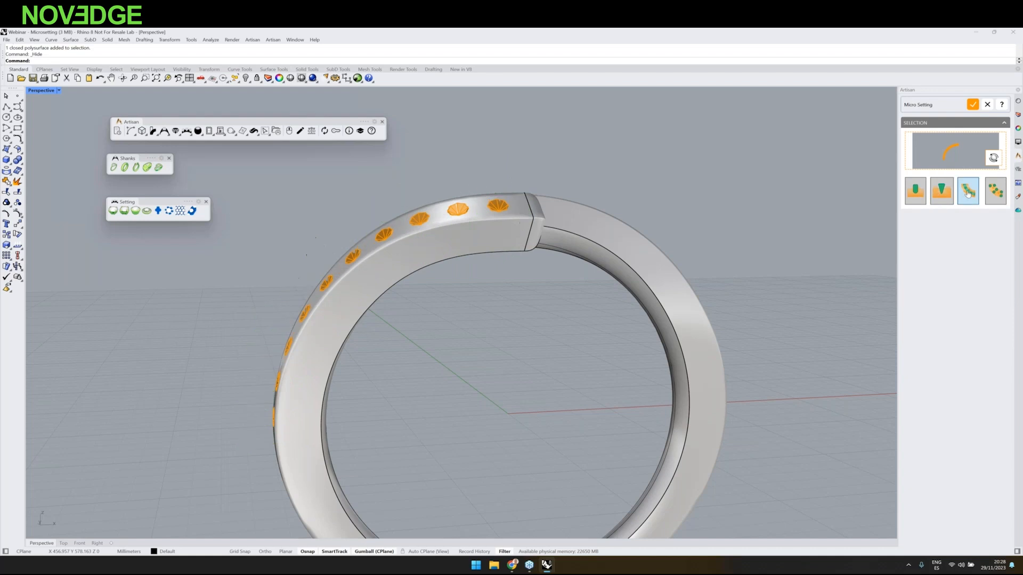
pyautogui.click(990, 193)
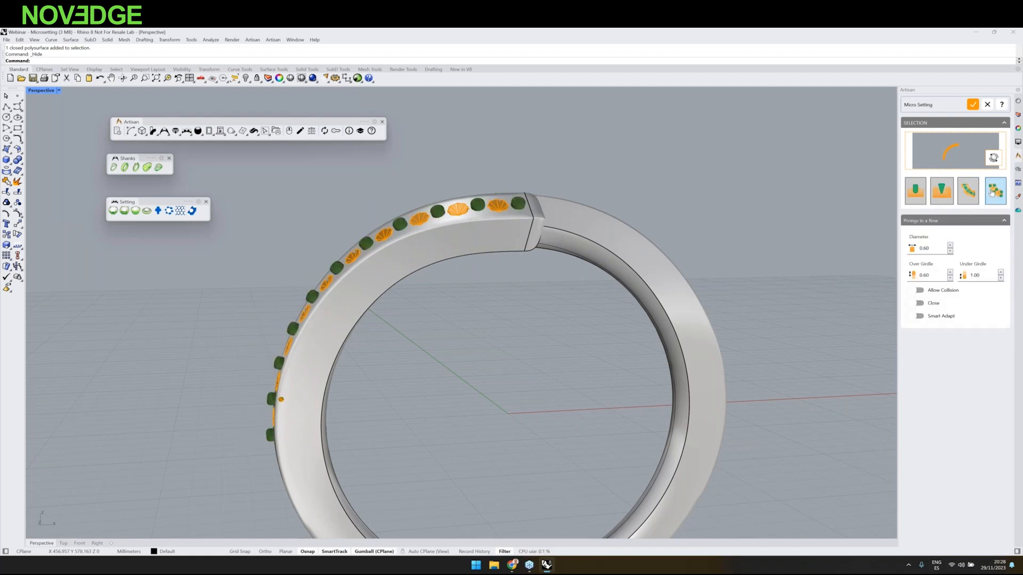
pyautogui.click(991, 192)
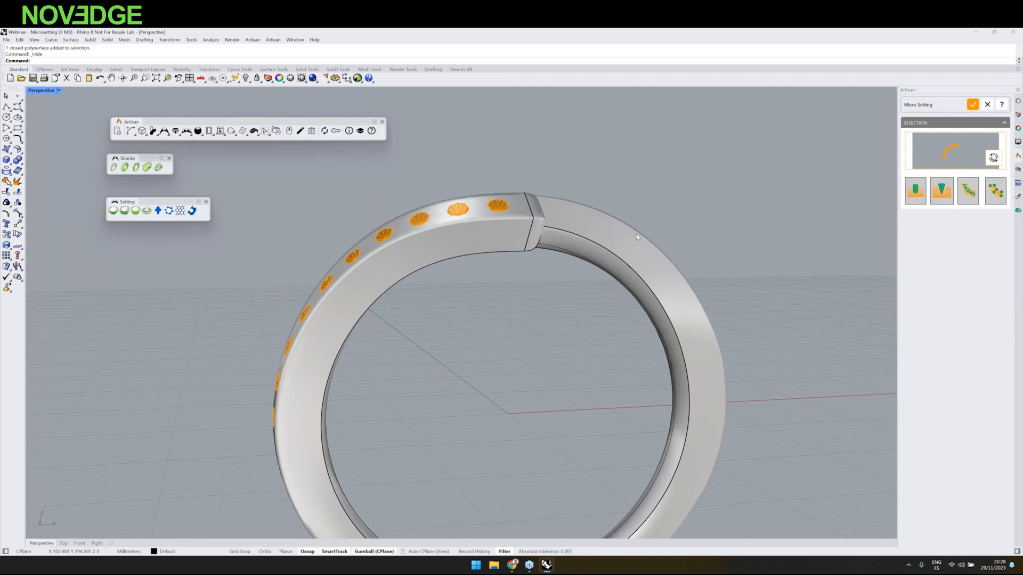
pyautogui.moveTo(636, 234); pyautogui.dragTo(650, 285, button='right')
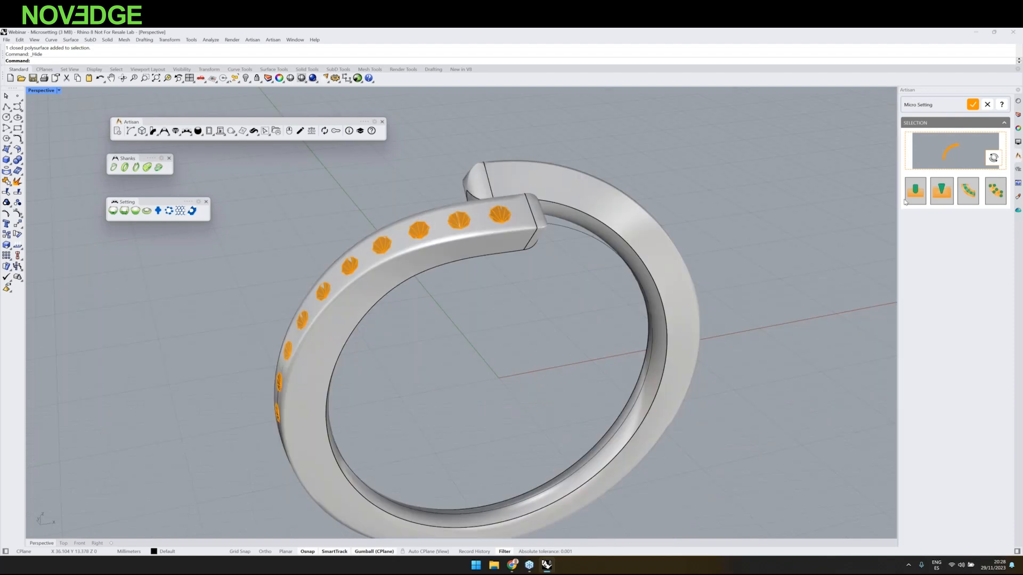
pyautogui.click(995, 191)
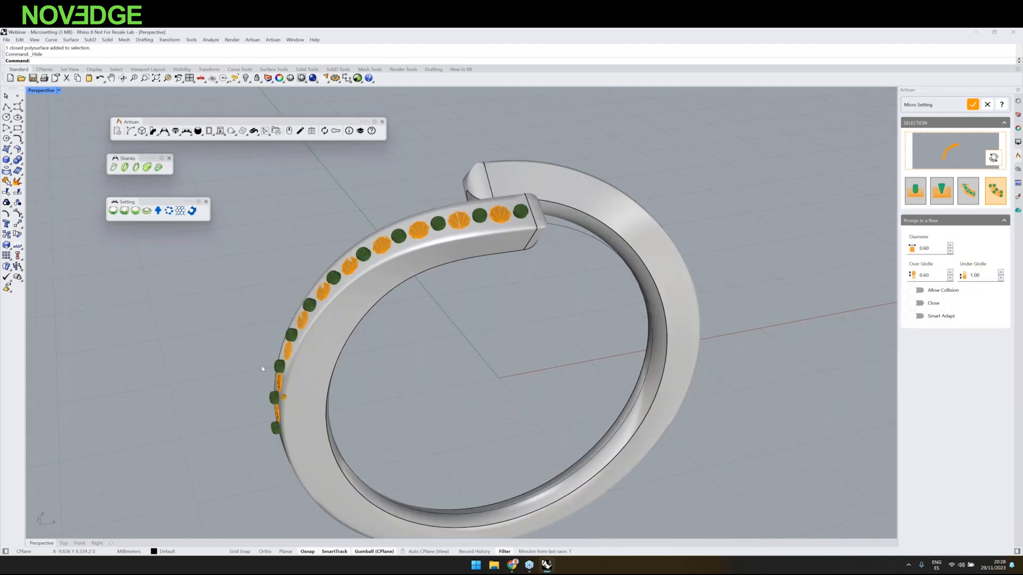
pyautogui.click(915, 191)
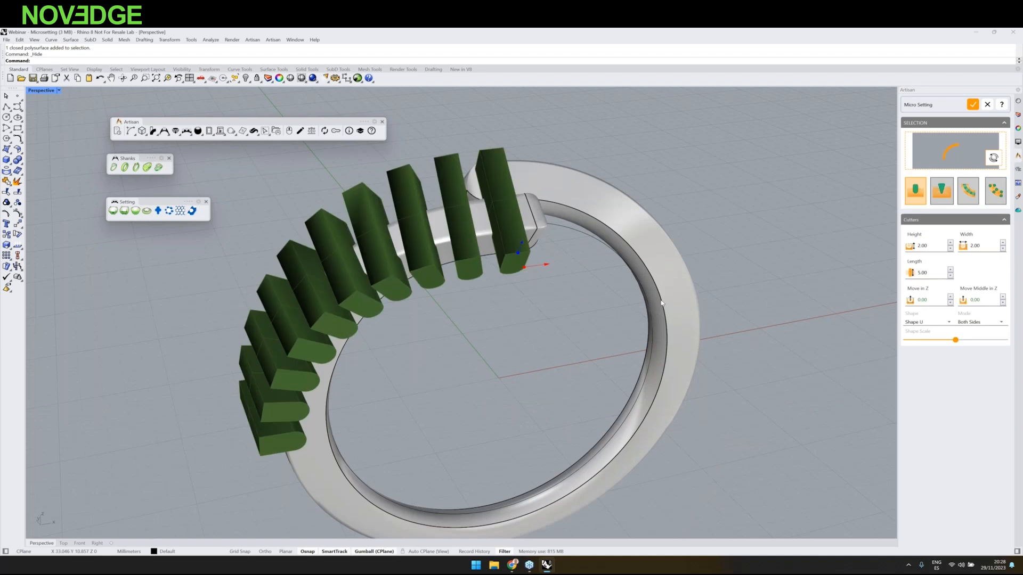
# Step: Resize the cutters along the shank to a height of 1.84 and a width of 0.96
pyautogui.moveTo(661, 303); pyautogui.dragTo(518, 224, button='right')
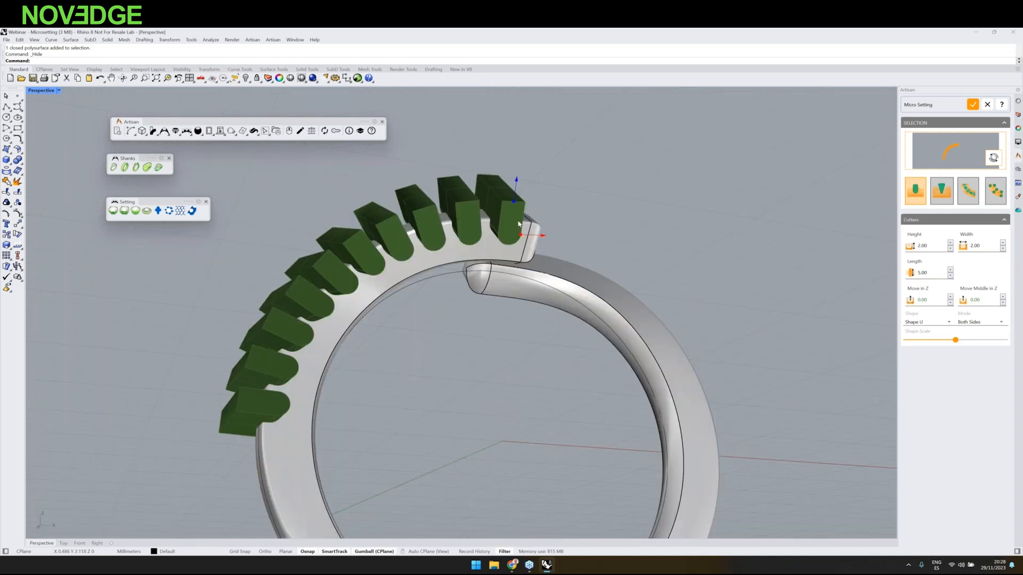
pyautogui.moveTo(521, 234); pyautogui.dragTo(516, 234)
pyautogui.moveTo(502, 170); pyautogui.dragTo(531, 233)
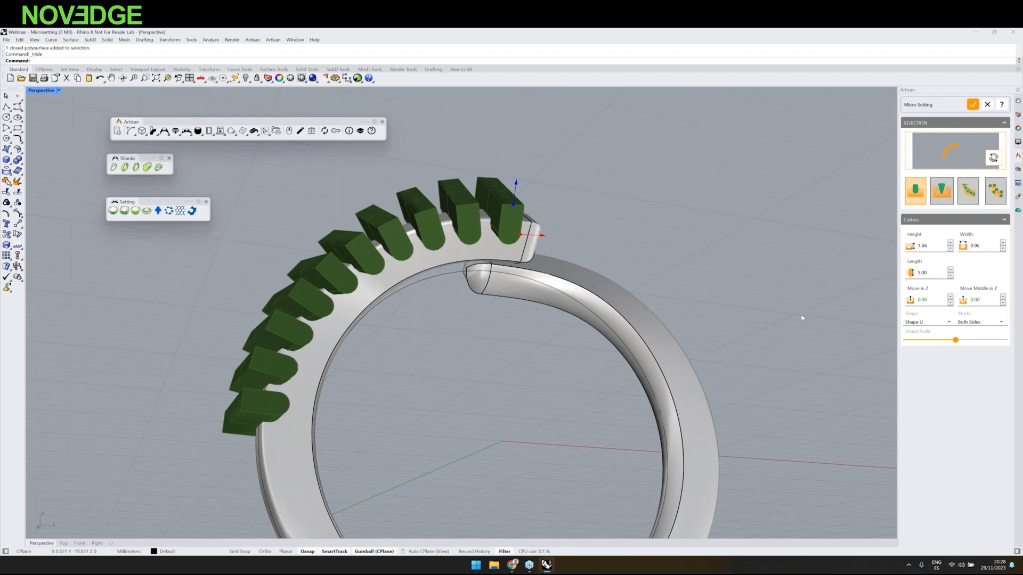
# Step: Try shifting the cutters with Move in Z and return the offset to 0.00
pyautogui.moveTo(802, 317); pyautogui.dragTo(841, 315, button='right')
pyautogui.click(951, 303)
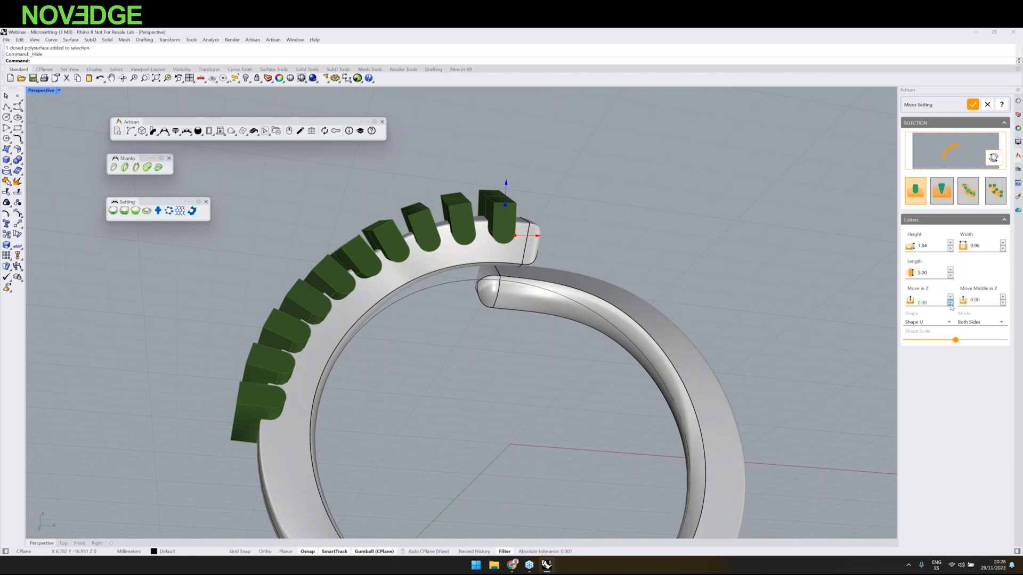
pyautogui.click(950, 303)
pyautogui.click(951, 298)
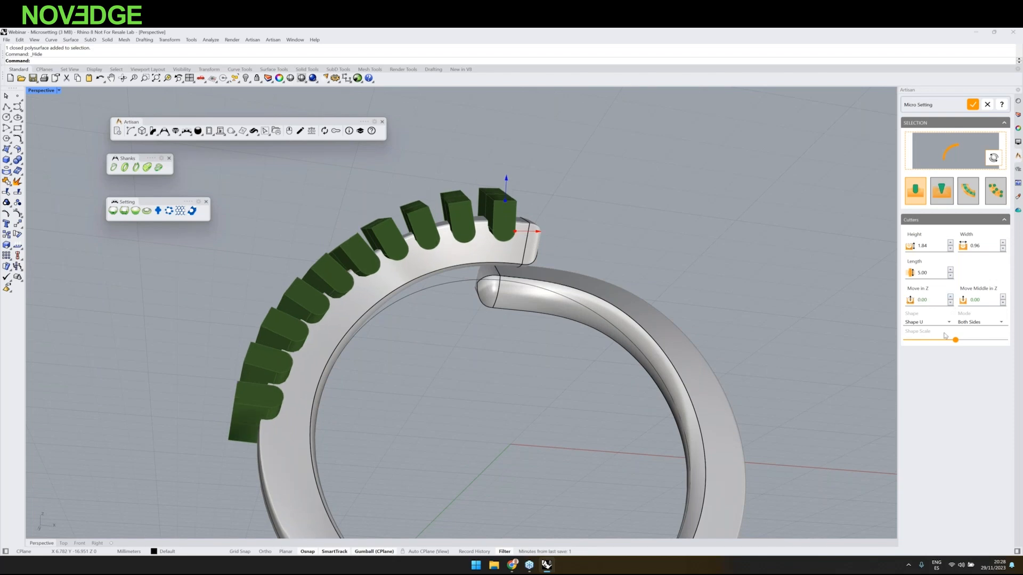
# Step: Set the cutters' shape to Shape V and adjust their shape scale
pyautogui.moveTo(616, 307); pyautogui.dragTo(615, 312, button='right')
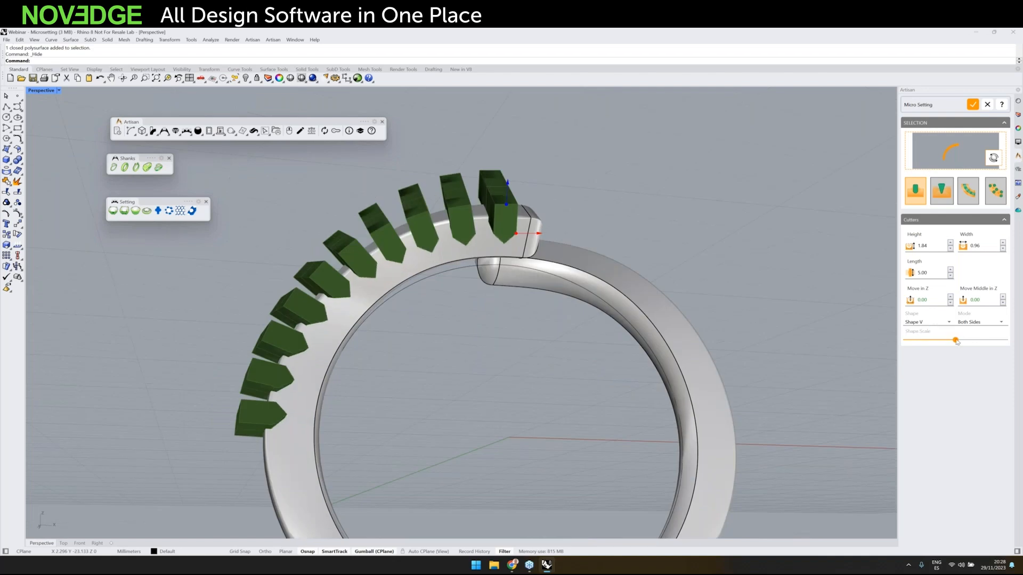
pyautogui.moveTo(955, 340)
pyautogui.mouseDown()
pyautogui.moveTo(929, 341)
pyautogui.moveTo(958, 339)
pyautogui.mouseUp()
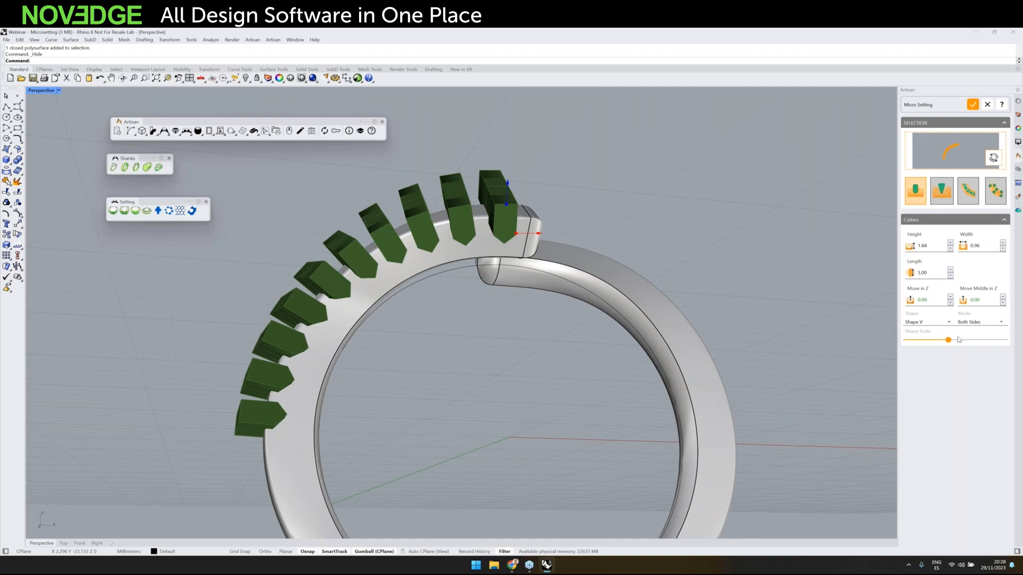
# Step: Change the gem cutters' profile to Shape U and reduce their shape scale slightly
pyautogui.click(947, 322)
pyautogui.click(949, 340)
pyautogui.moveTo(950, 341)
pyautogui.mouseDown()
pyautogui.moveTo(932, 340)
pyautogui.moveTo(942, 340)
pyautogui.mouseUp()
pyautogui.moveTo(480, 276); pyautogui.dragTo(486, 331, button='right')
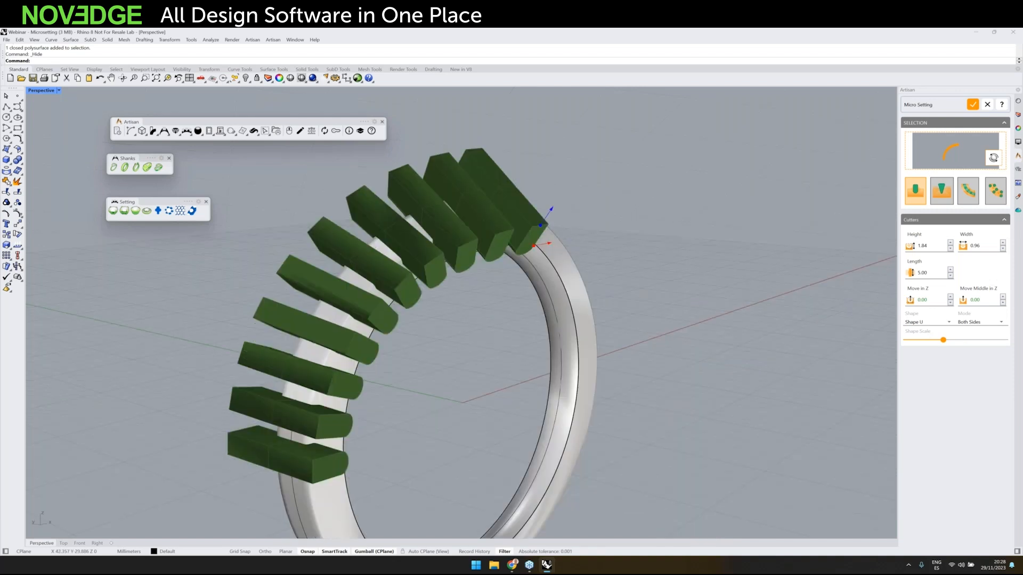
pyautogui.scroll(3, 486, 330)
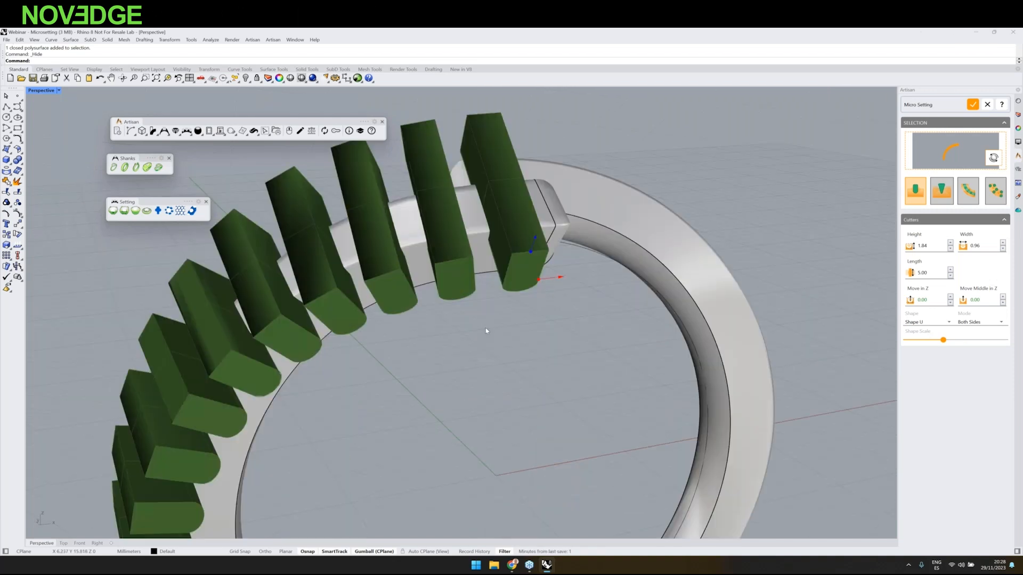
pyautogui.moveTo(554, 341)
pyautogui.mouseDown(button='right')
pyautogui.moveTo(540, 344)
pyautogui.moveTo(565, 341)
pyautogui.mouseUp(button='right')
pyautogui.moveTo(548, 299); pyautogui.dragTo(541, 289, button='right')
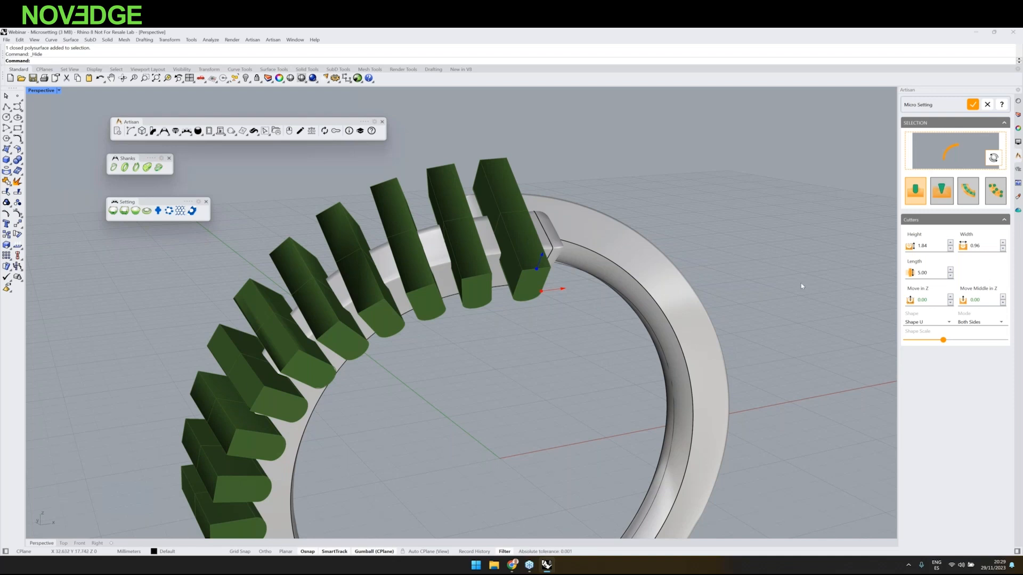
# Step: Set the cutter mode to Independently and vary only the end width, finishing at 0.88
pyautogui.click(969, 323)
pyautogui.click(968, 341)
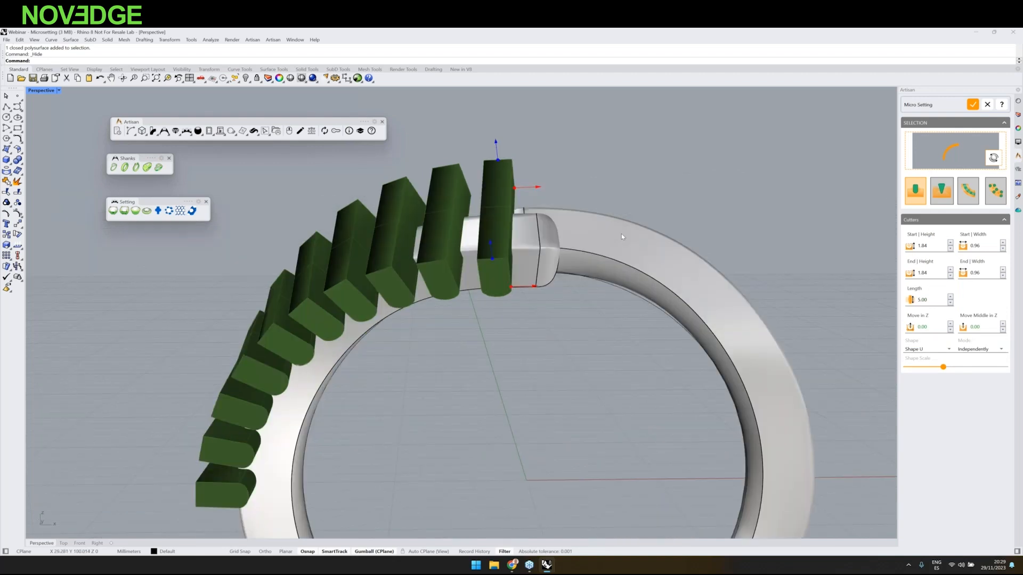
pyautogui.moveTo(537, 188)
pyautogui.mouseDown()
pyautogui.moveTo(550, 192)
pyautogui.moveTo(535, 190)
pyautogui.mouseUp()
pyautogui.moveTo(534, 190); pyautogui.dragTo(532, 191)
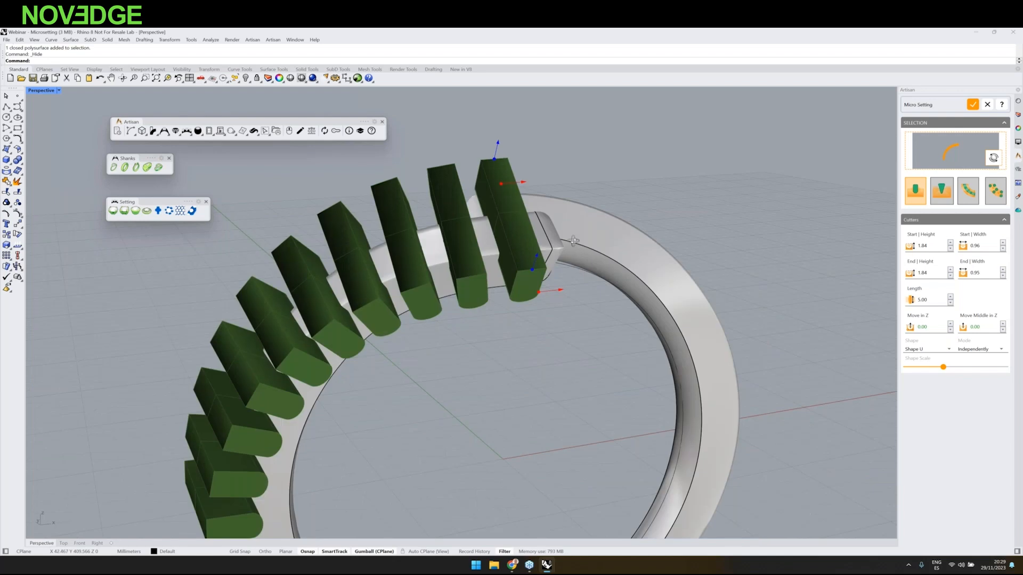
pyautogui.moveTo(574, 241); pyautogui.dragTo(644, 254, button='right')
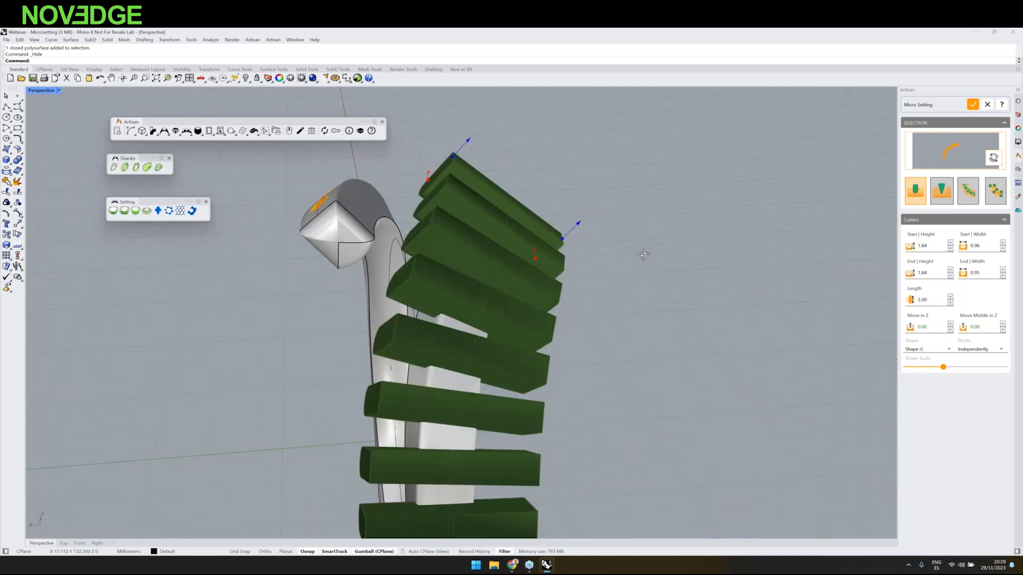
pyautogui.moveTo(379, 193); pyautogui.dragTo(379, 193)
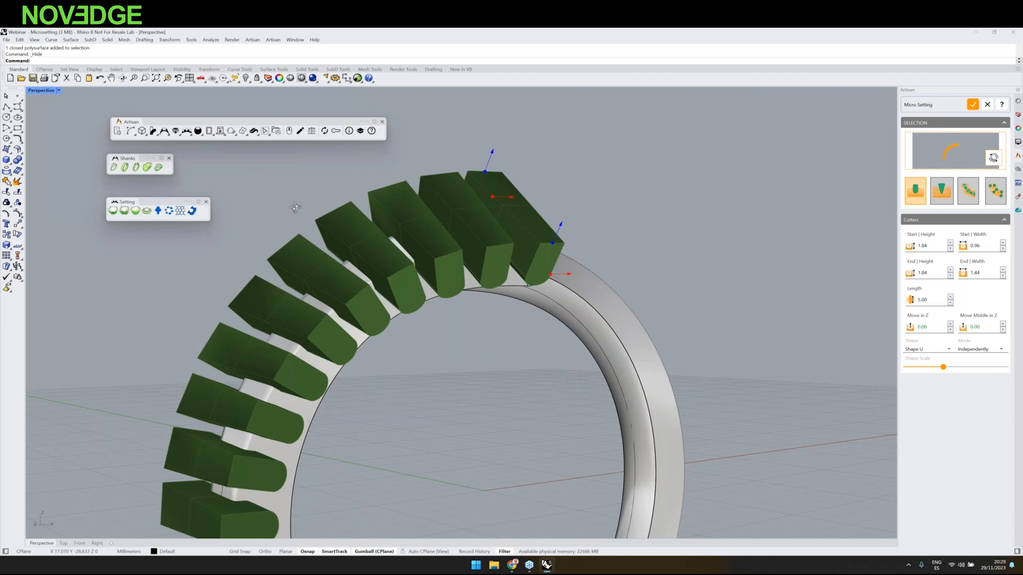
pyautogui.moveTo(296, 208); pyautogui.dragTo(528, 190, button='right')
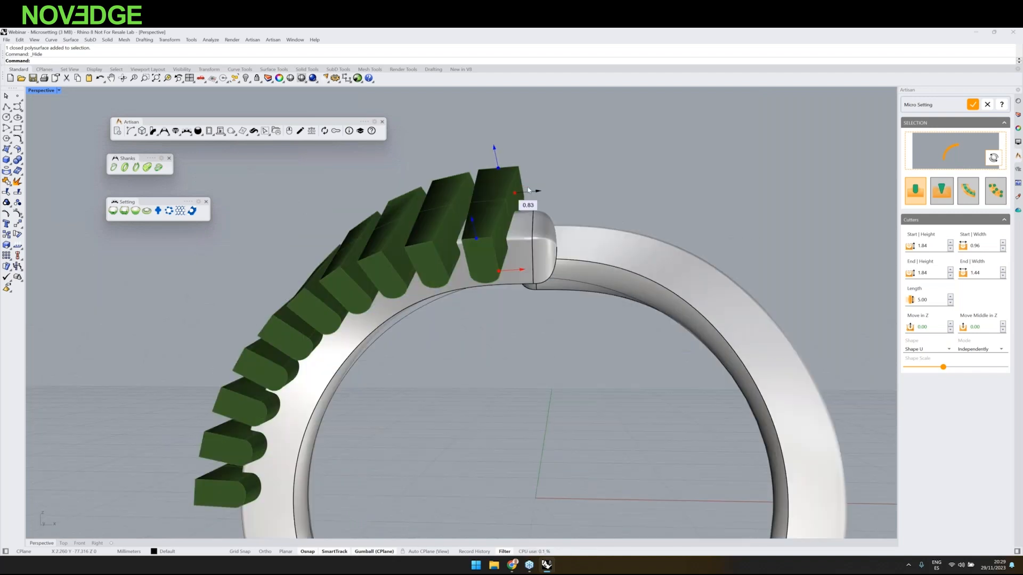
pyautogui.moveTo(528, 190); pyautogui.dragTo(531, 193)
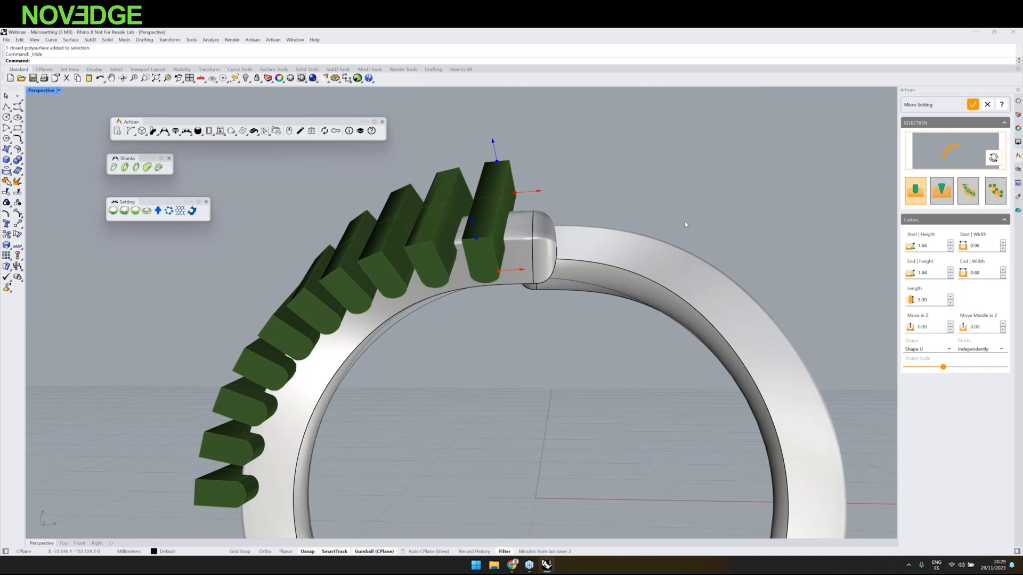
# Step: Return the cutter mode to Both Sides so both ends share the same dimensions
pyautogui.moveTo(685, 224); pyautogui.dragTo(660, 229, button='right')
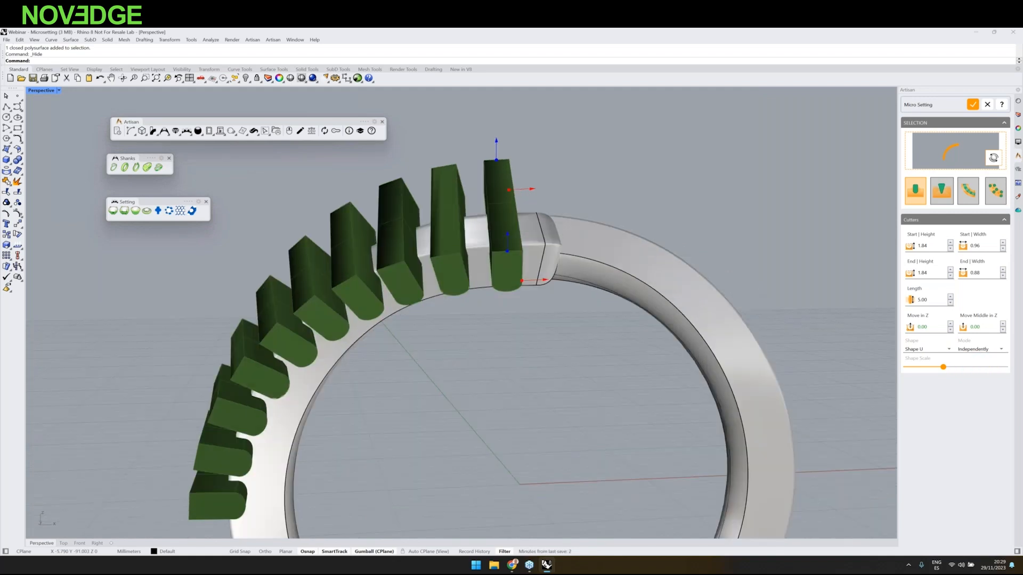
pyautogui.click(980, 349)
pyautogui.click(958, 356)
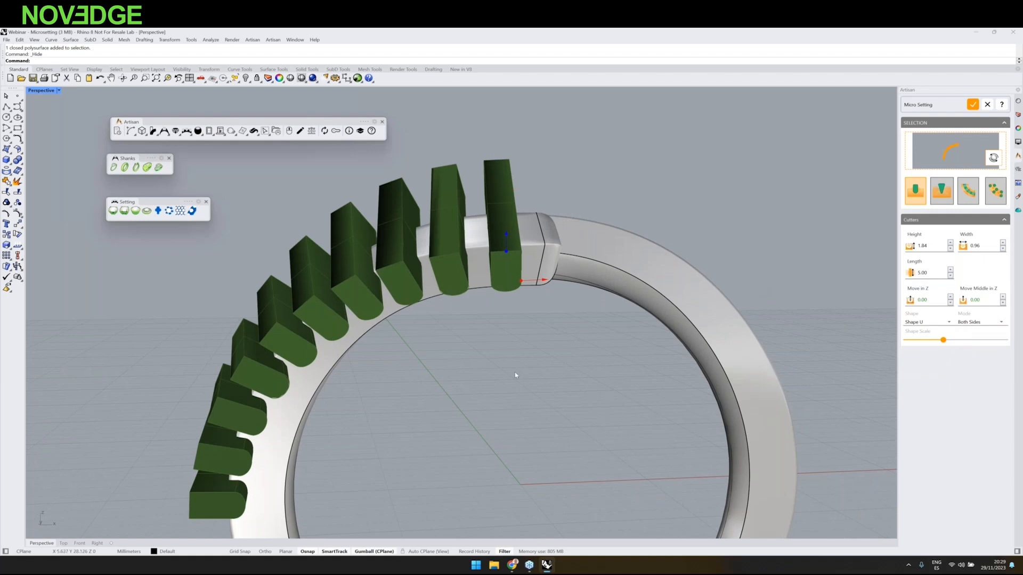
# Step: Add V prongs between the gems along the ring and turn the gem cutters off
pyautogui.moveTo(515, 375); pyautogui.dragTo(674, 254, button='right')
pyautogui.moveTo(525, 367); pyautogui.dragTo(564, 333, button='right')
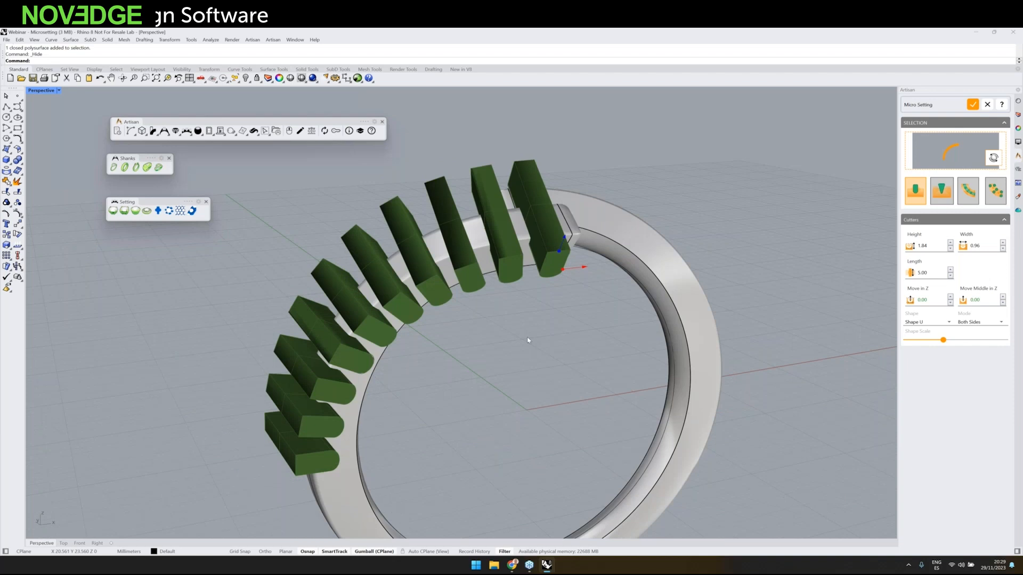
pyautogui.click(938, 199)
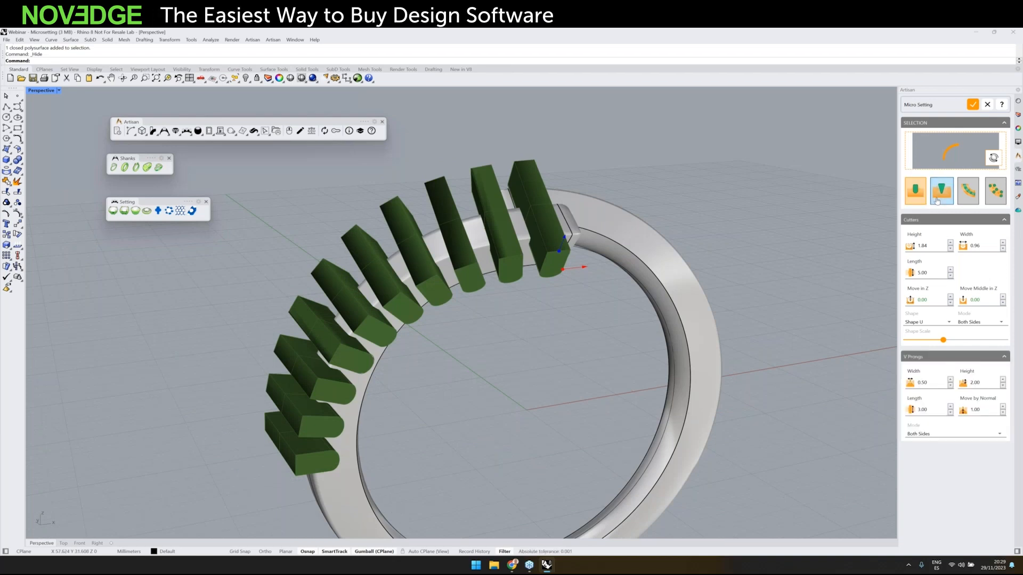
pyautogui.moveTo(869, 237); pyautogui.dragTo(855, 159, button='right')
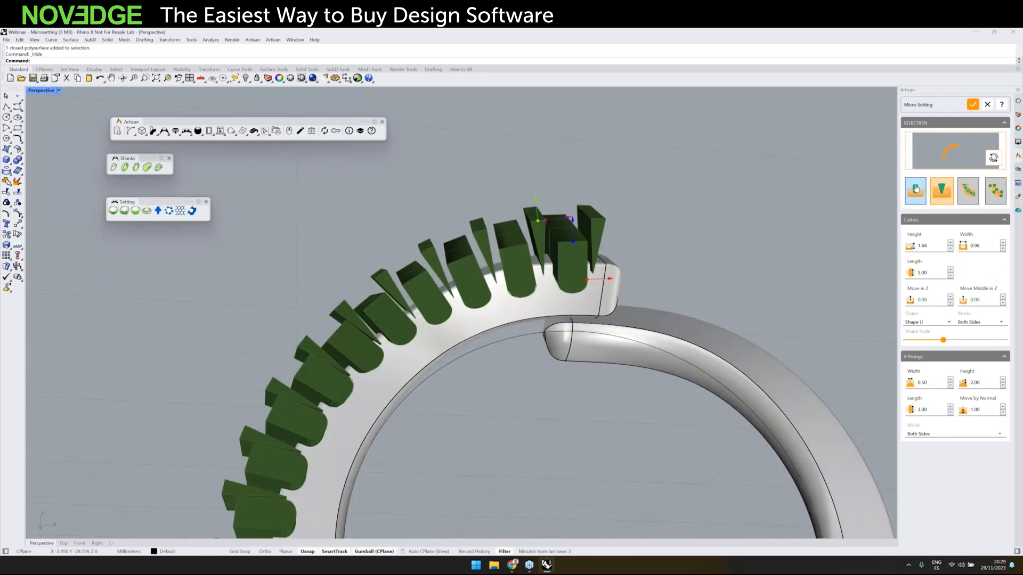
pyautogui.click(916, 189)
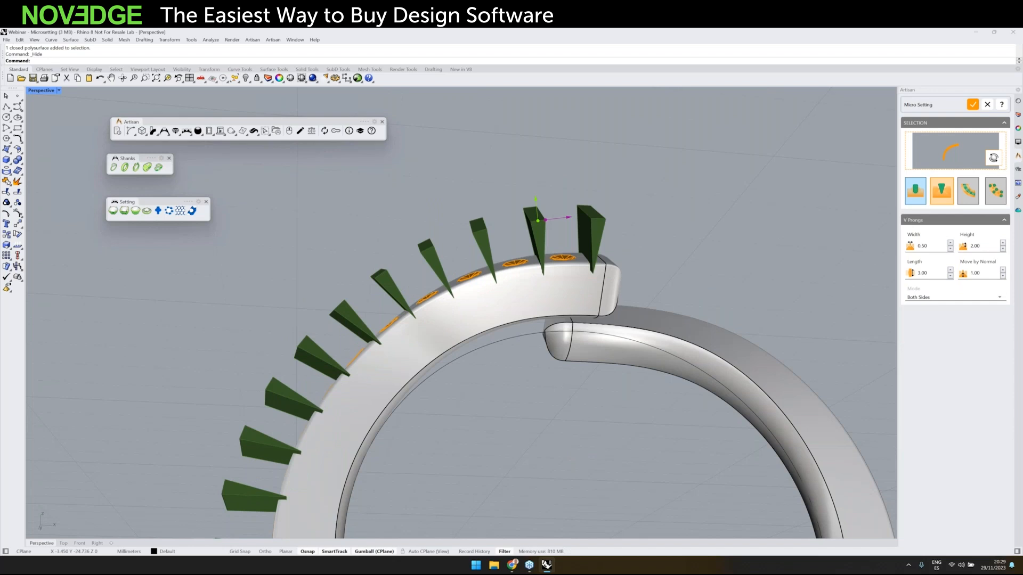
# Step: Set the V prongs' Move by Normal value to 0.80, and leave both prongs and cutters turned off
pyautogui.scroll(1, 500, 250)
pyautogui.click(1003, 276)
pyautogui.click(1003, 276)
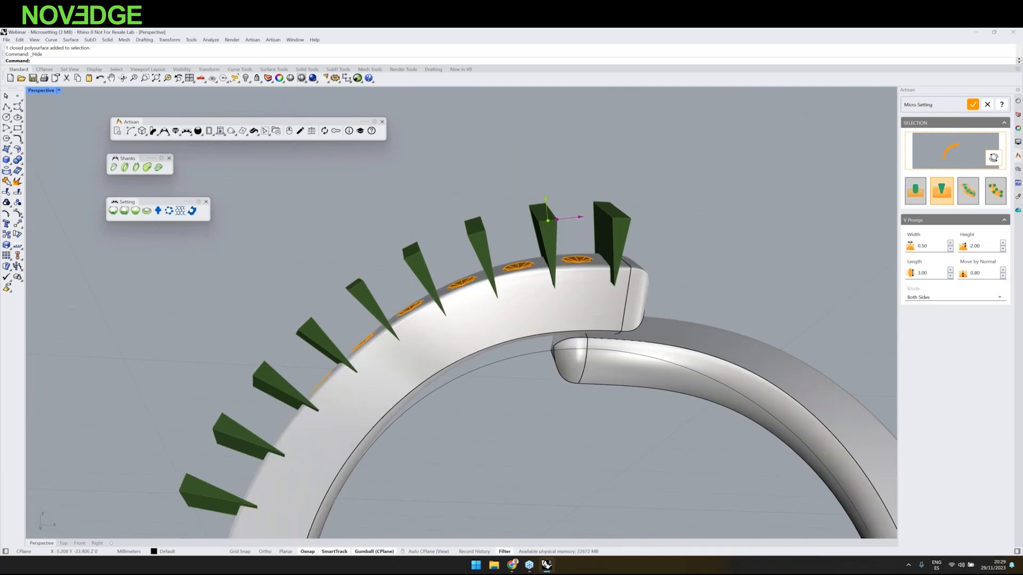
pyautogui.moveTo(479, 287); pyautogui.dragTo(485, 204, button='right')
pyautogui.click(916, 193)
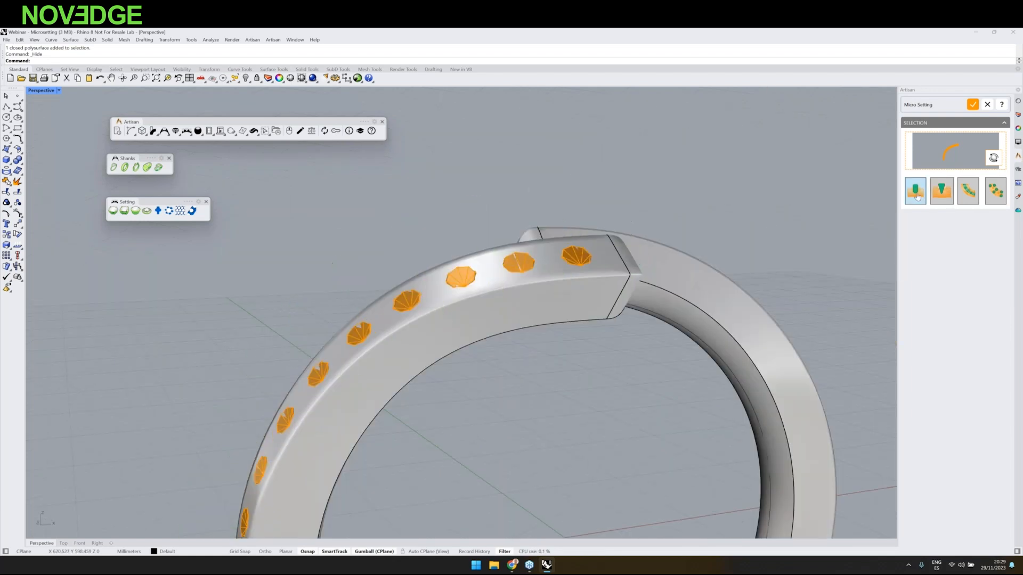
pyautogui.click(942, 192)
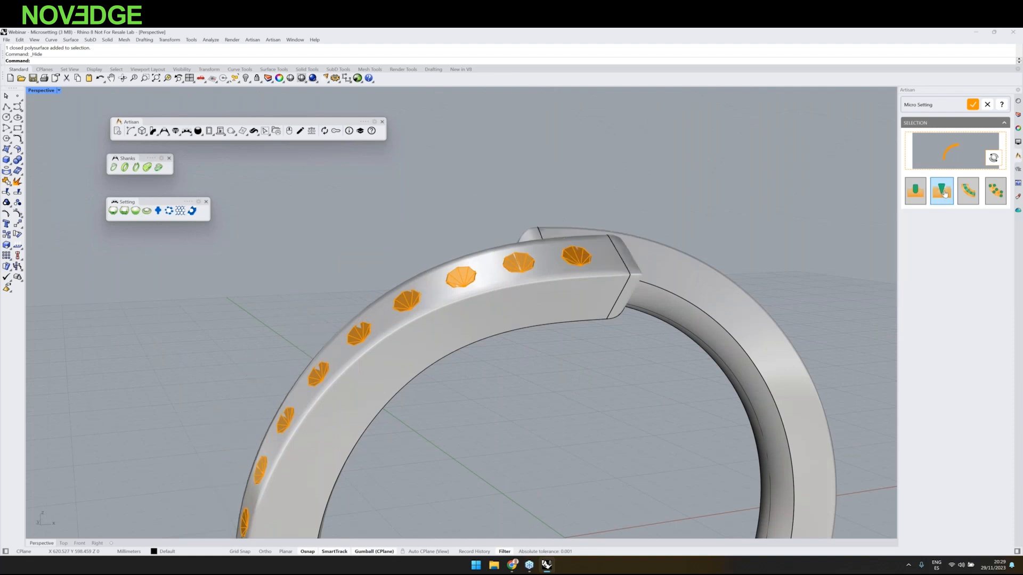
# Step: Add a V channel running along the row of gems on the ring
pyautogui.moveTo(533, 288); pyautogui.dragTo(395, 296, button='right')
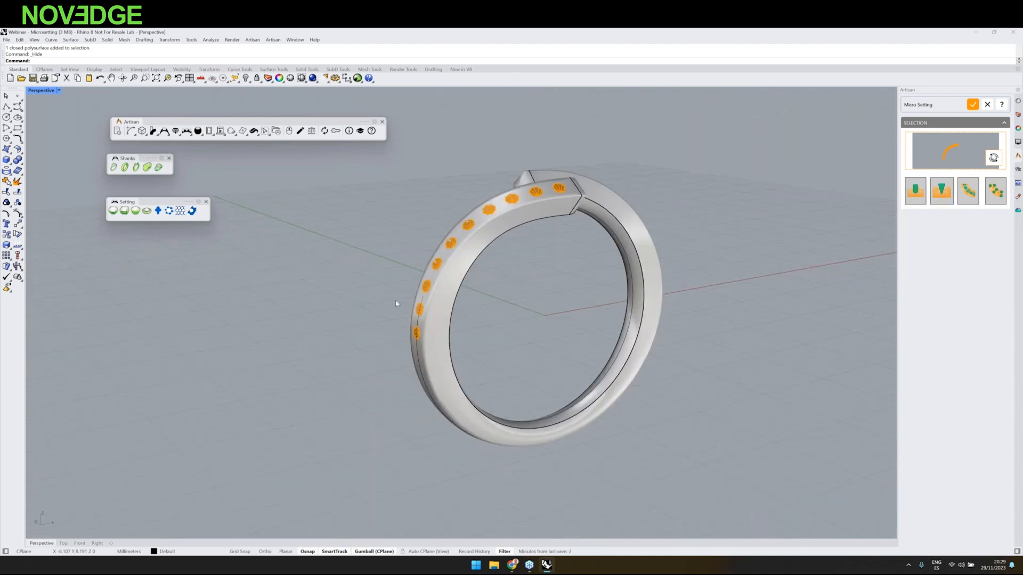
pyautogui.click(967, 191)
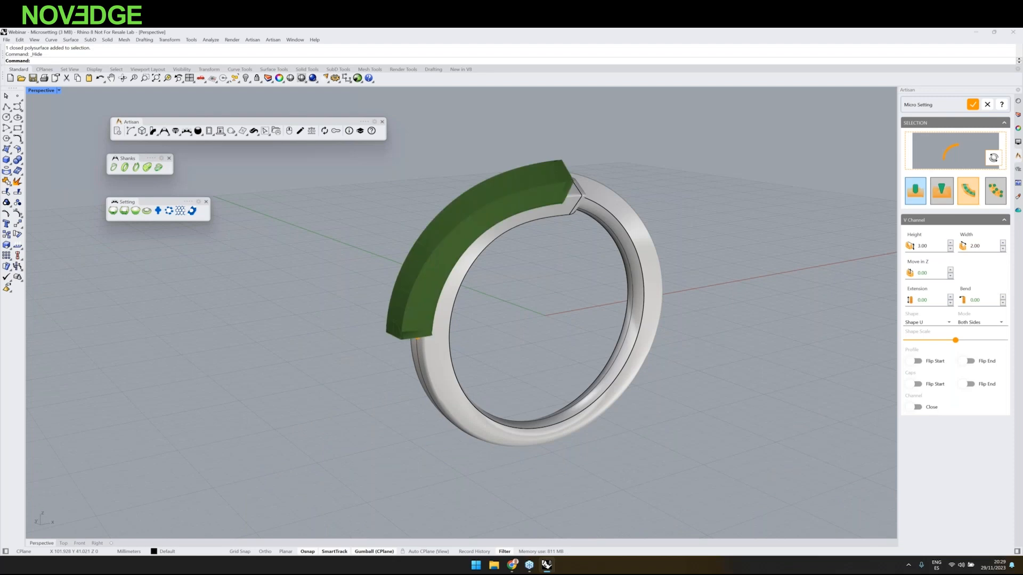
pyautogui.moveTo(549, 213); pyautogui.dragTo(562, 211, button='right')
pyautogui.scroll(5, 562, 211)
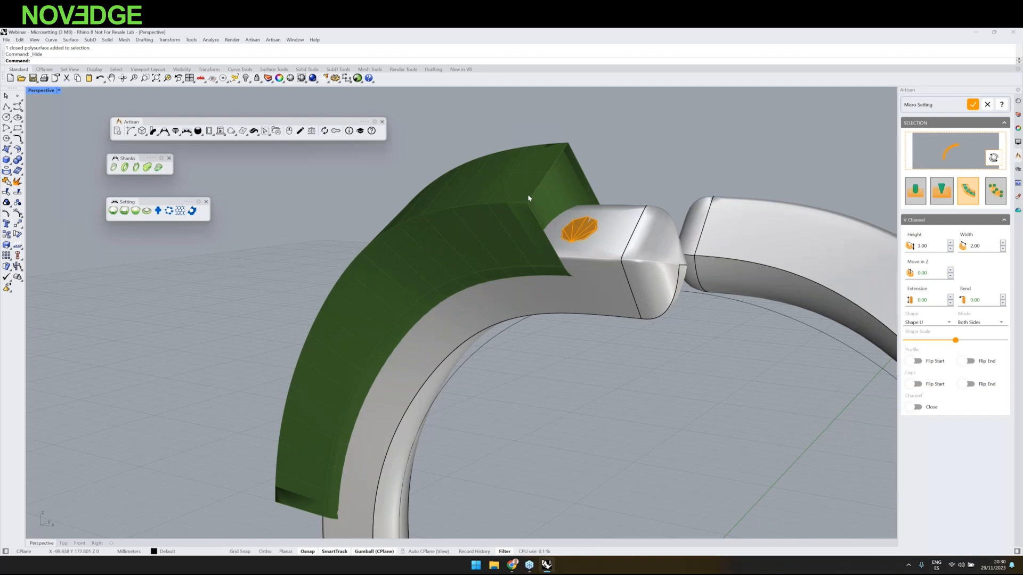
# Step: Flip both the start and end caps of the V channel
pyautogui.scroll(-2, 529, 198)
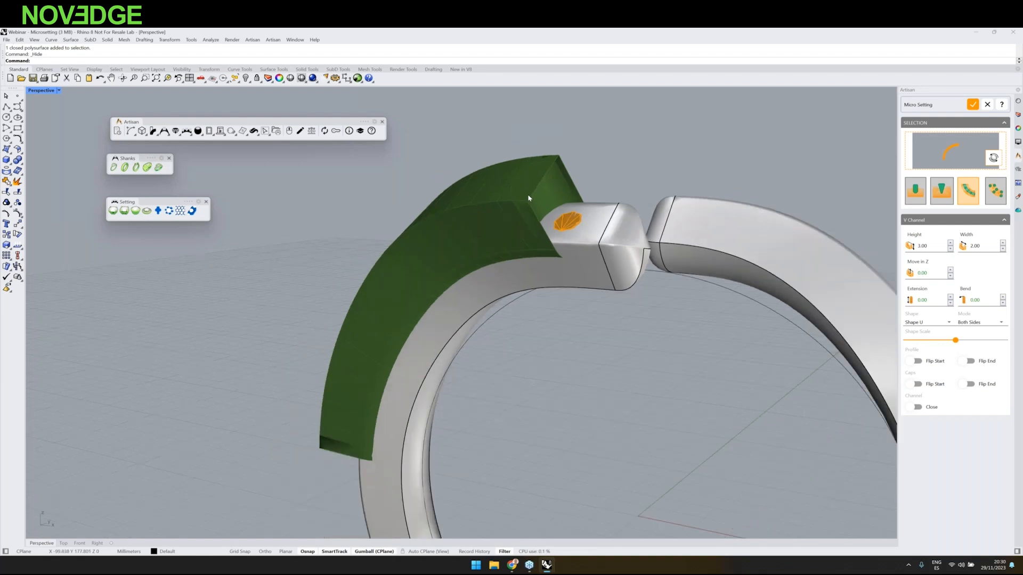
pyautogui.click(916, 384)
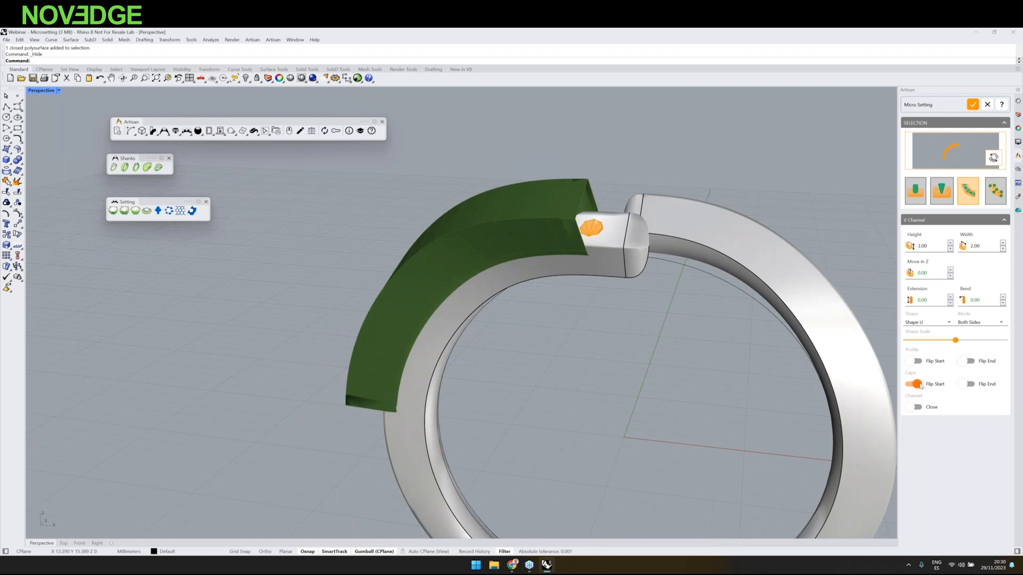
pyautogui.click(970, 384)
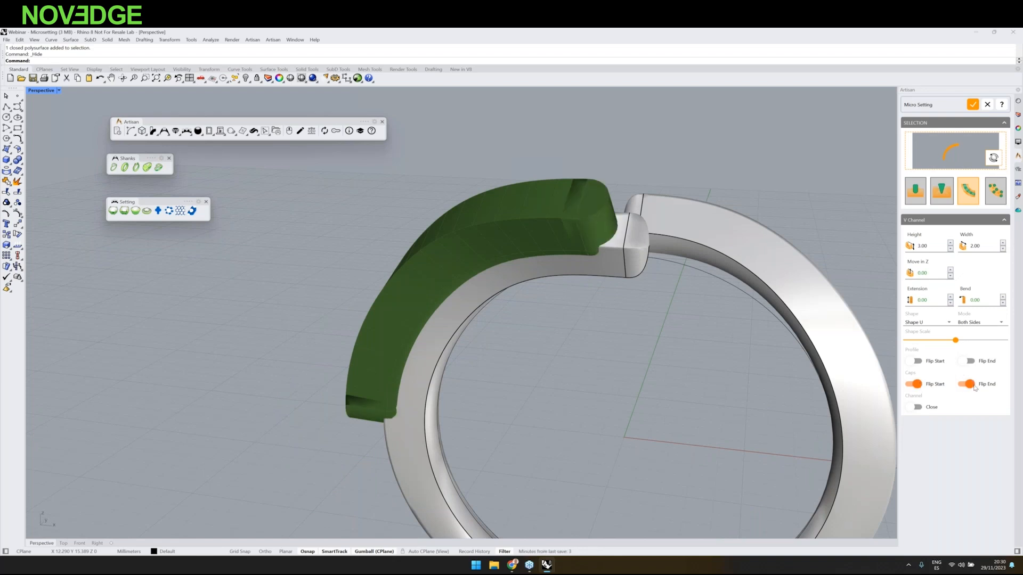
# Step: Narrow the V channel to a width of 1.20
pyautogui.moveTo(601, 311); pyautogui.dragTo(898, 270, button='right')
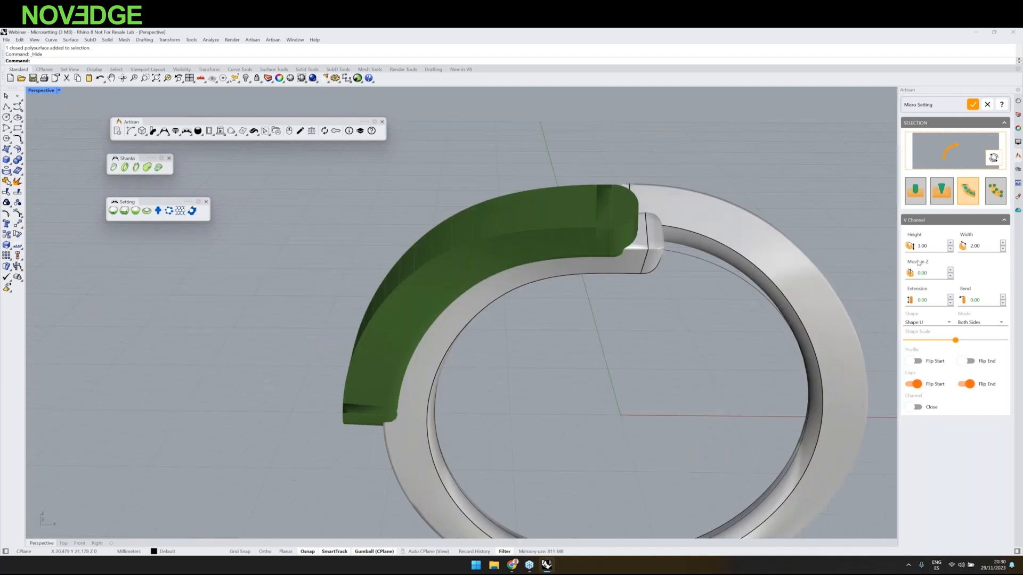
pyautogui.click(1003, 250)
pyautogui.click(1003, 250)
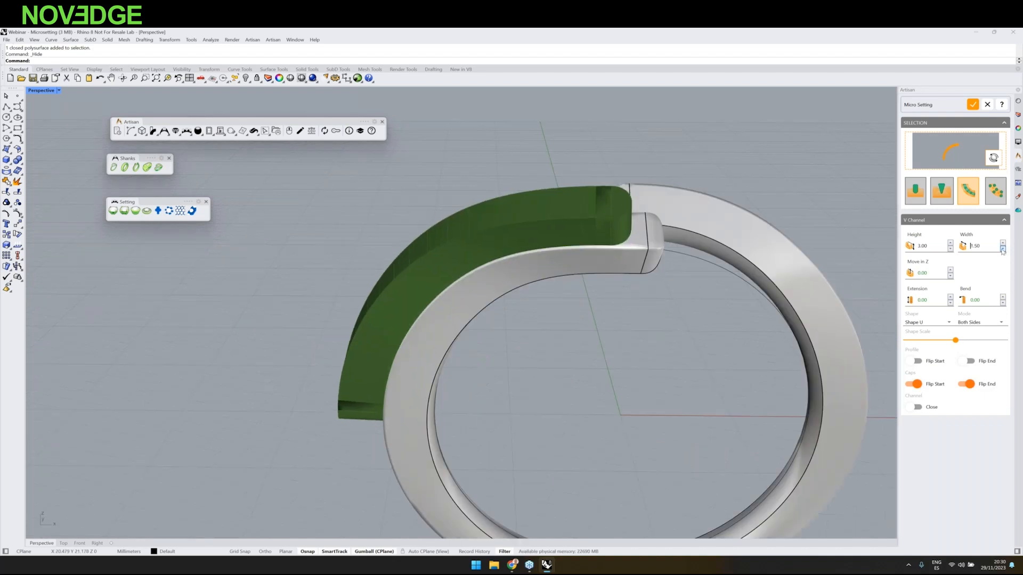
pyautogui.click(1003, 249)
# Step: Switch the perspective view to Wireframe and examine how the channel's rounded end fits the outermost gem
pyautogui.moveTo(670, 277); pyautogui.dragTo(621, 285, button='right')
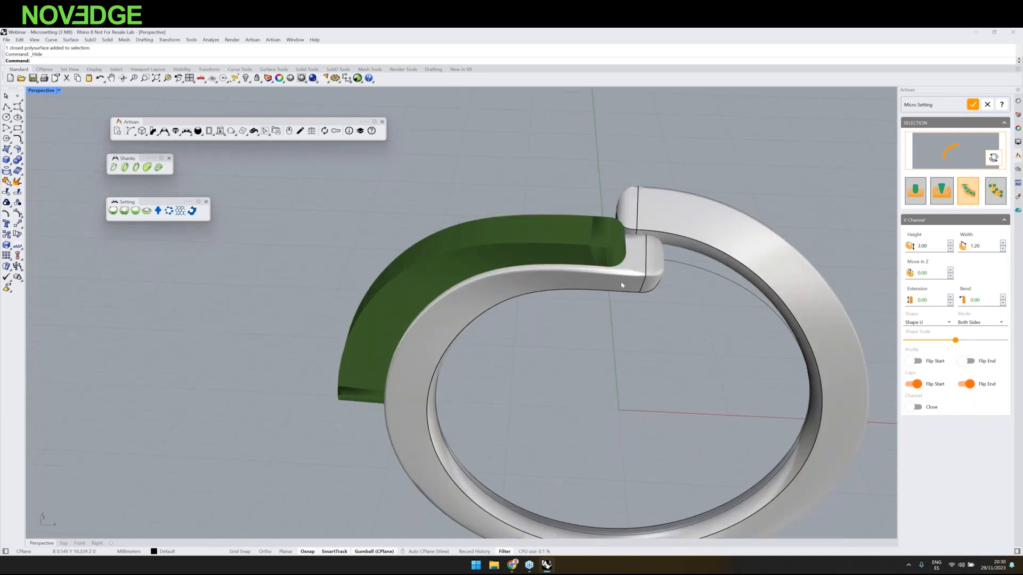
pyautogui.scroll(3, 622, 285)
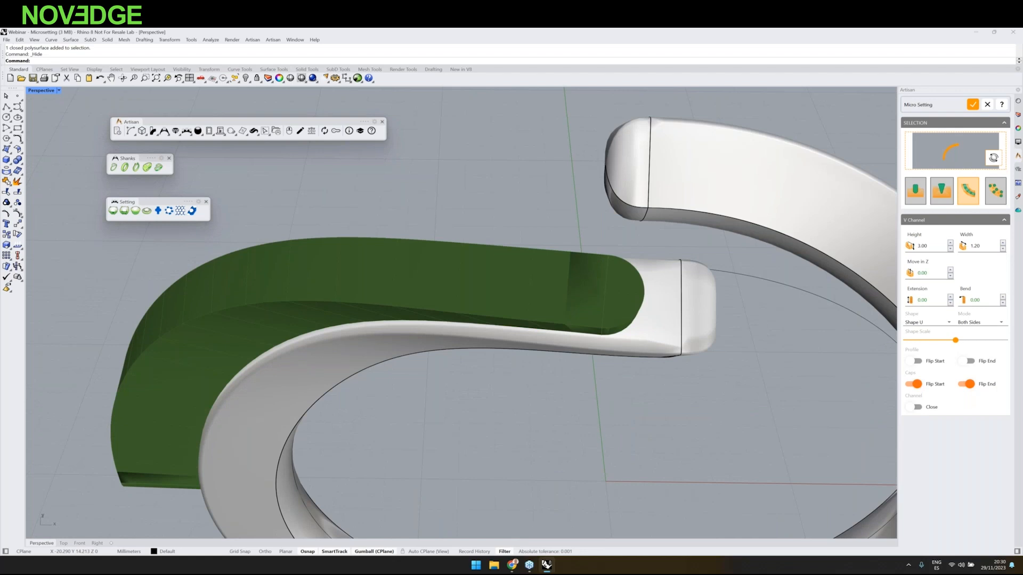
pyautogui.click(43, 90)
pyautogui.click(51, 119)
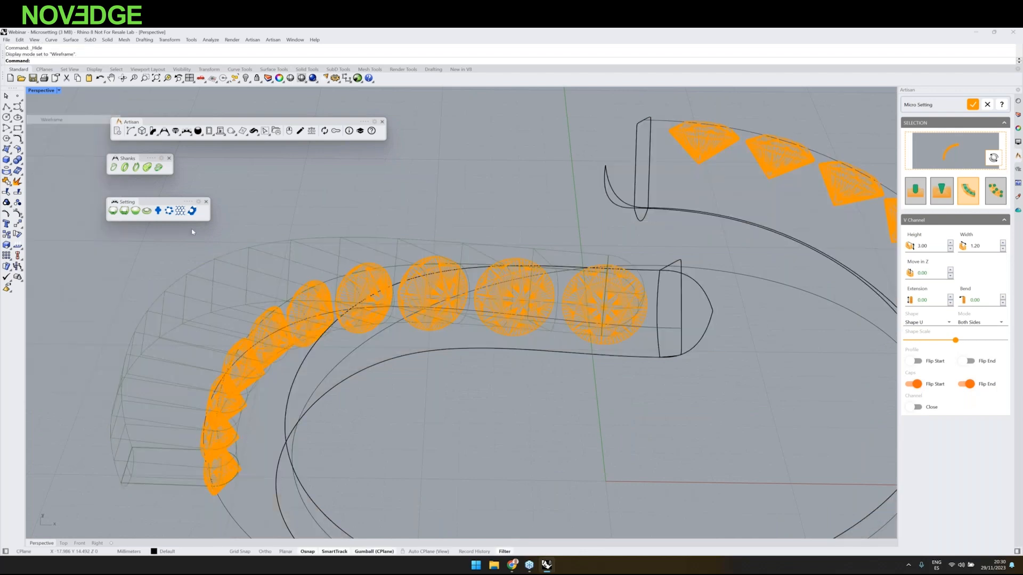
pyautogui.scroll(2, 540, 328)
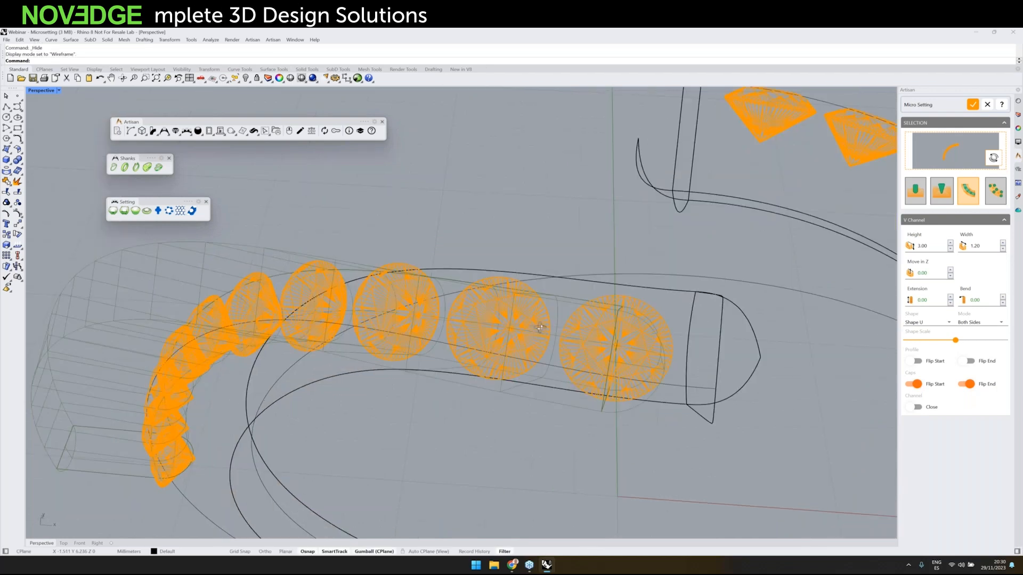
pyautogui.scroll(2, 666, 312)
pyautogui.scroll(2, 667, 312)
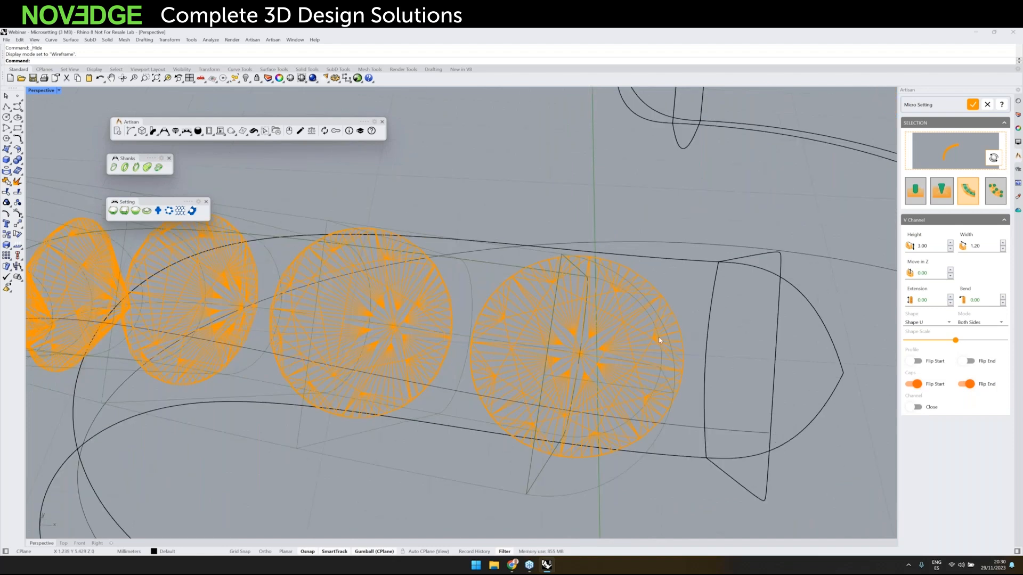
pyautogui.scroll(-2, 660, 340)
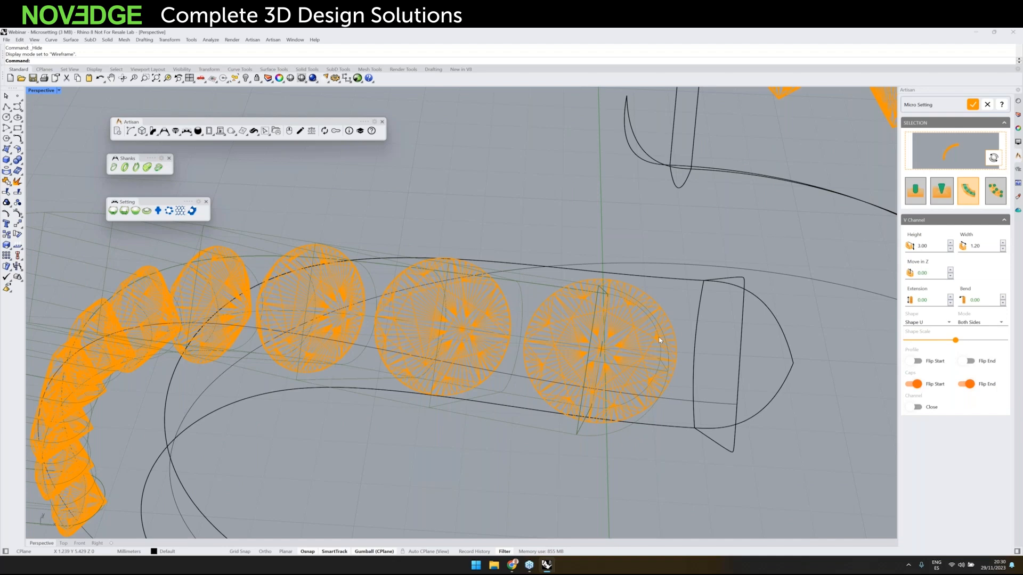
pyautogui.scroll(-4, 660, 340)
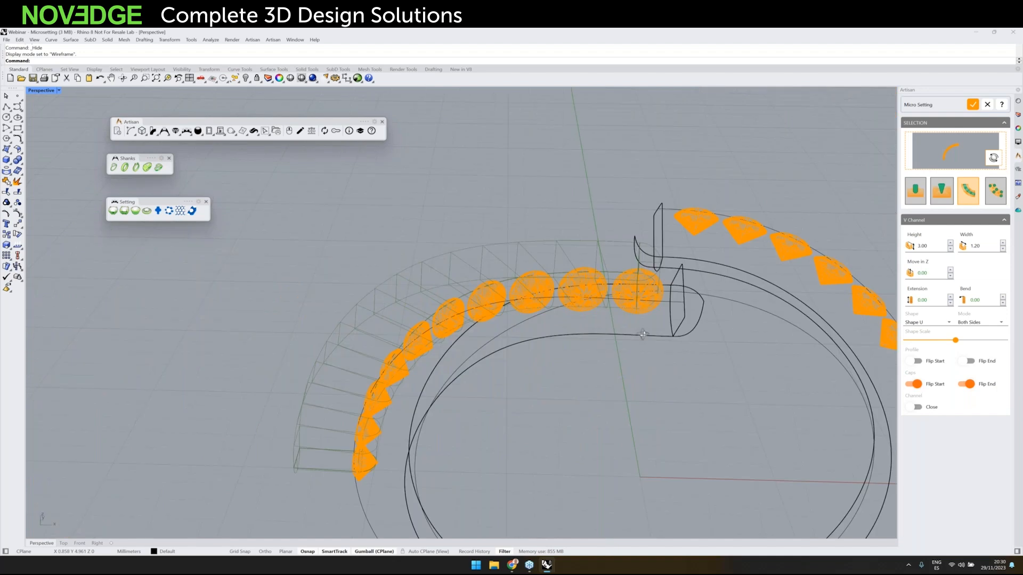
# Step: Return the perspective view to Shaded display and set the V channel's extension to 0.30
pyautogui.click(42, 90)
pyautogui.click(49, 128)
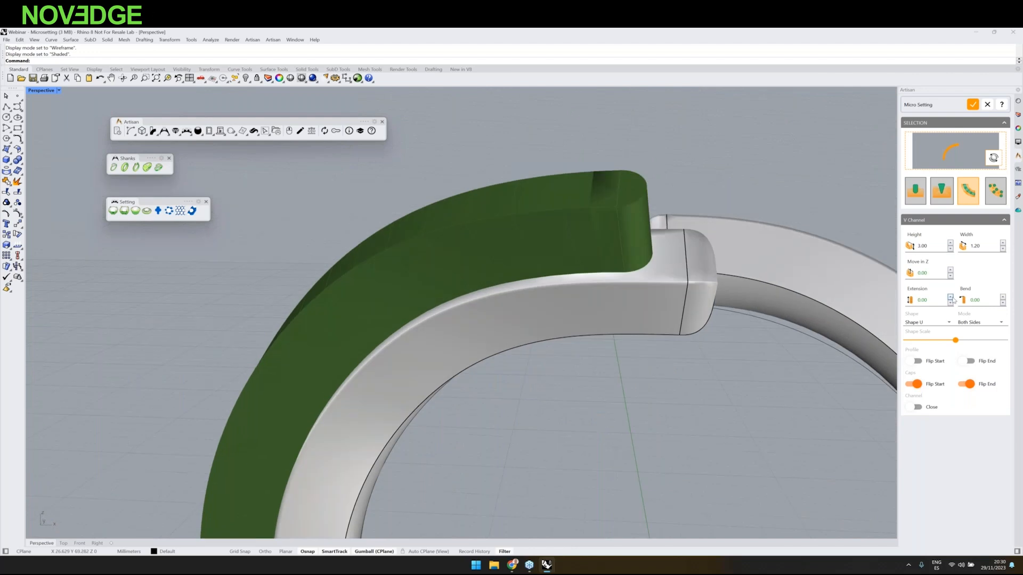
pyautogui.click(950, 298)
pyautogui.click(951, 298)
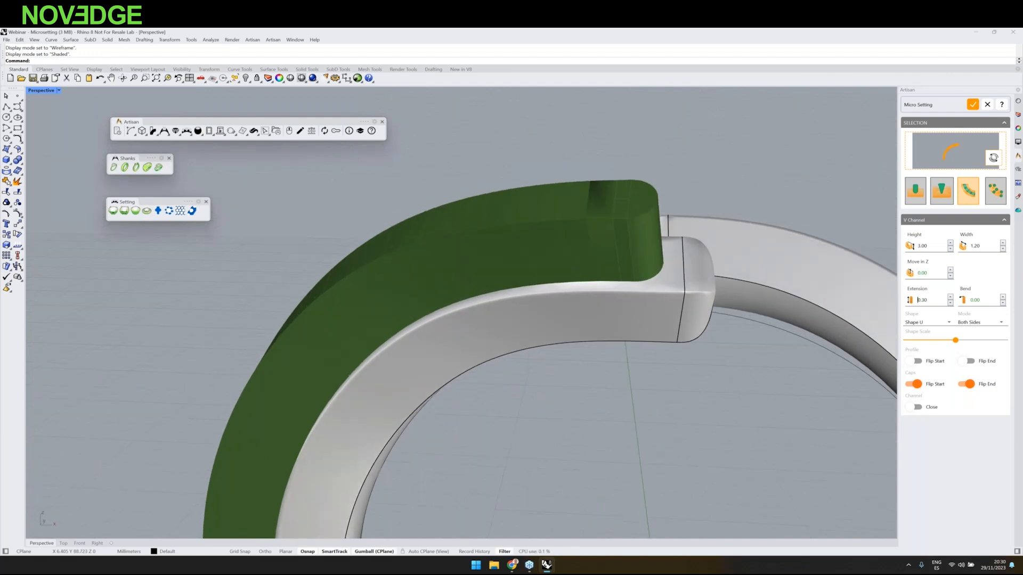
# Step: Check how the V channel with its new extension ends over the outermost gem in Wireframe display, and restore Shaded display
pyautogui.moveTo(682, 255); pyautogui.dragTo(699, 399, button='right')
pyautogui.click(57, 90)
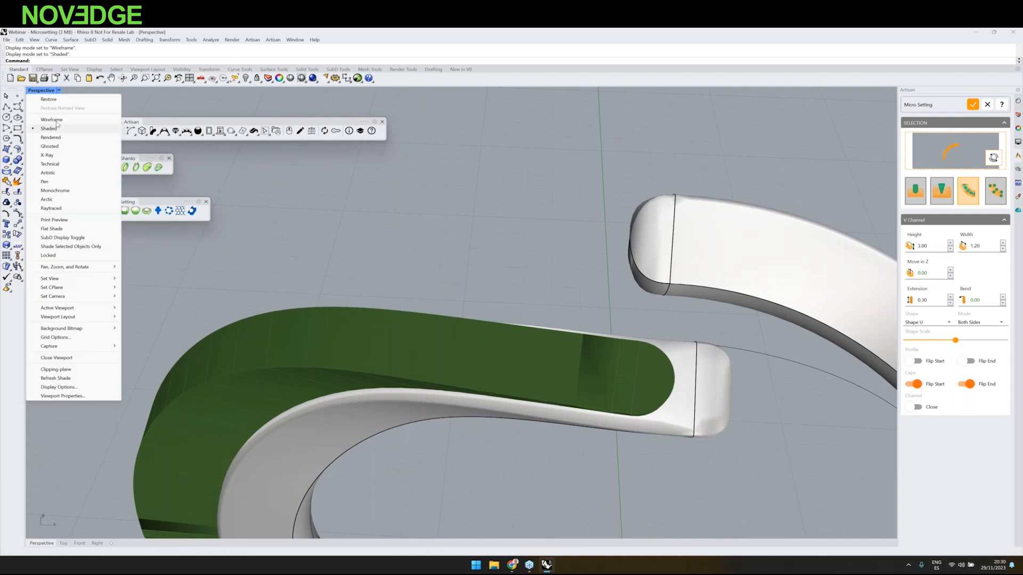
pyautogui.click(53, 120)
pyautogui.click(54, 90)
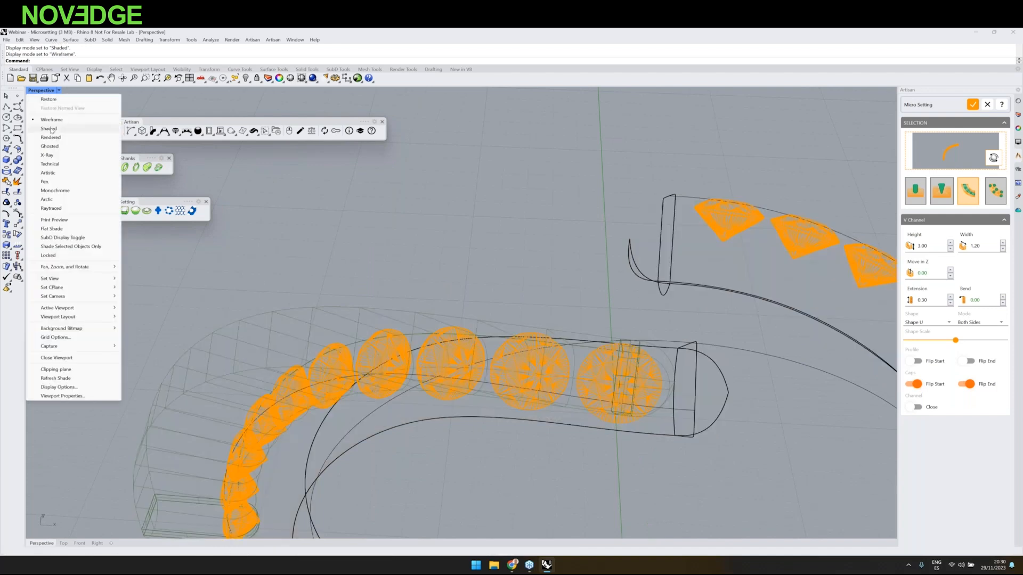
pyautogui.click(49, 128)
pyautogui.moveTo(597, 452); pyautogui.dragTo(610, 330, button='right')
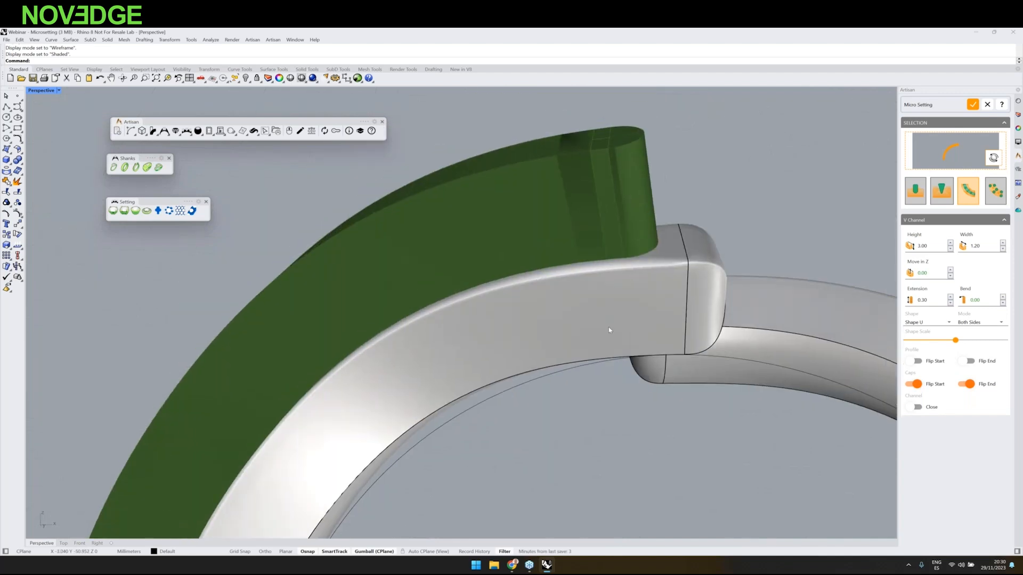
# Step: Set the V channel's bend to -0.10
pyautogui.moveTo(608, 285); pyautogui.dragTo(605, 298, button='right')
pyautogui.click(1003, 298)
pyautogui.moveTo(785, 270); pyautogui.dragTo(564, 328, button='right')
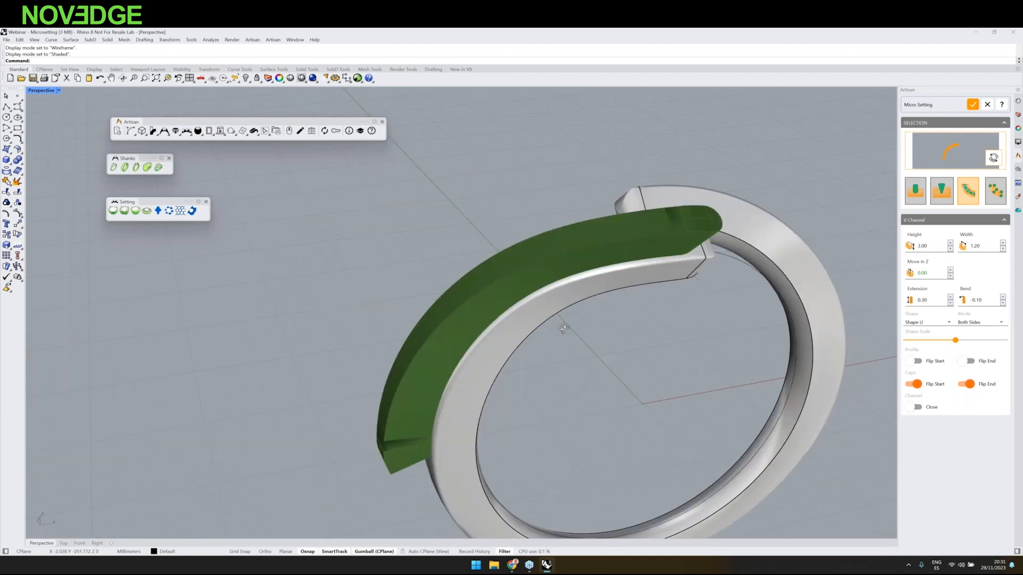
# Step: Enable the V prongs and the gem cutters alongside the V channel, and accept the micro setting
pyautogui.click(917, 195)
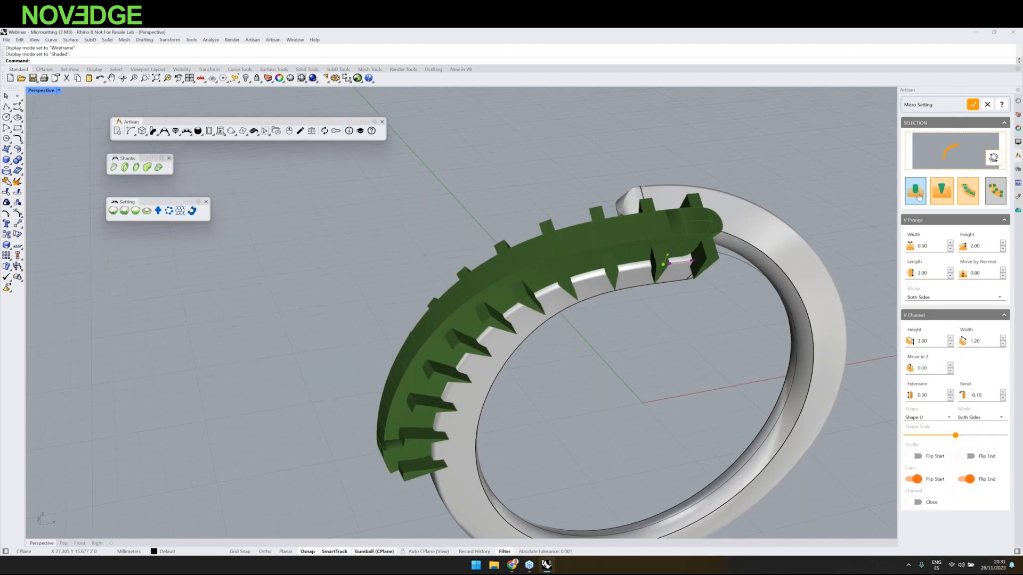
pyautogui.click(918, 196)
pyautogui.moveTo(666, 388); pyautogui.dragTo(660, 368, button='right')
pyautogui.click(973, 105)
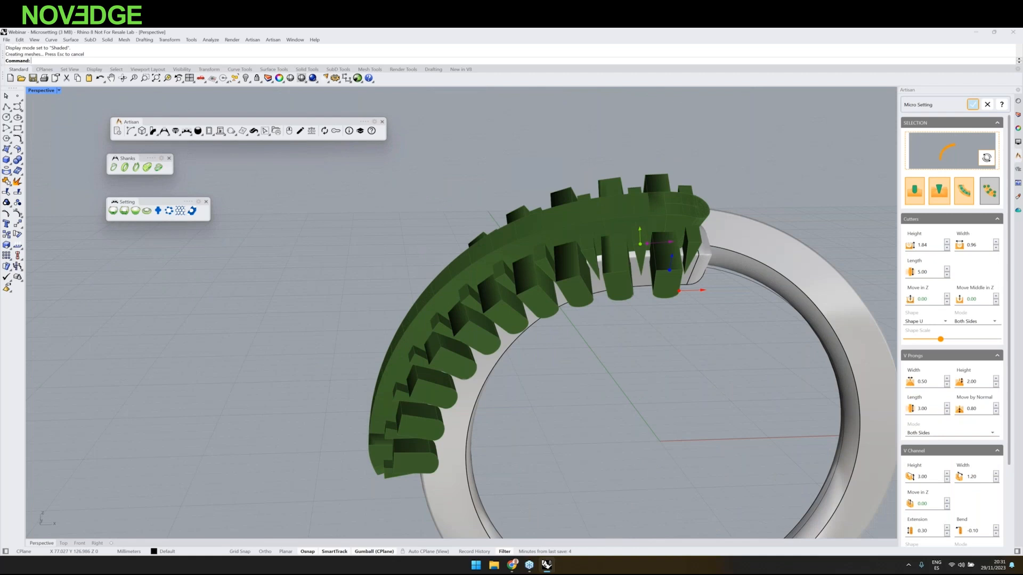
# Step: Rotate a copy of all the cutters, V prongs and the V channel by 180 degrees about the origin
pyautogui.moveTo(671, 362); pyautogui.dragTo(516, 334, button='right')
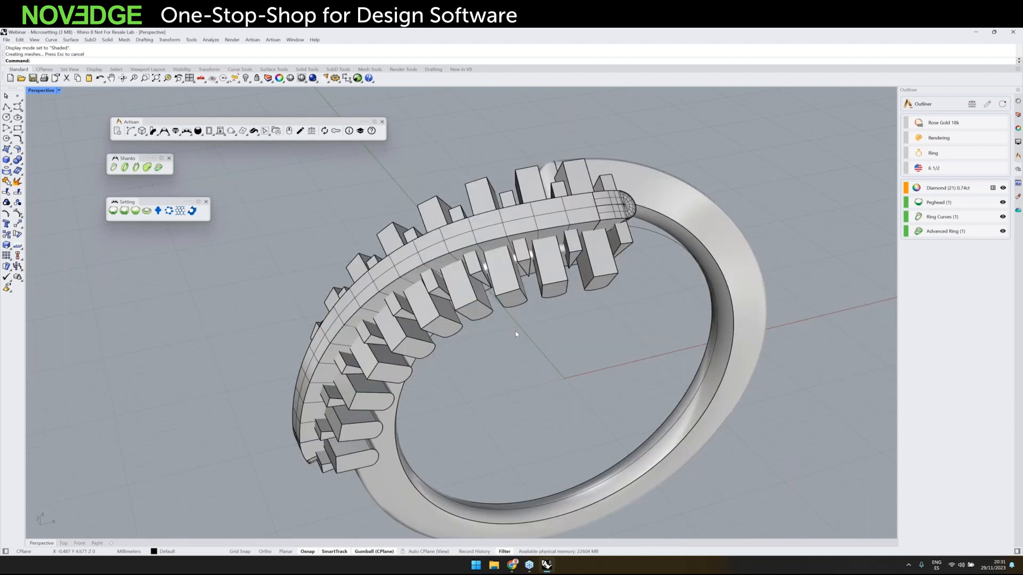
pyautogui.click(530, 262)
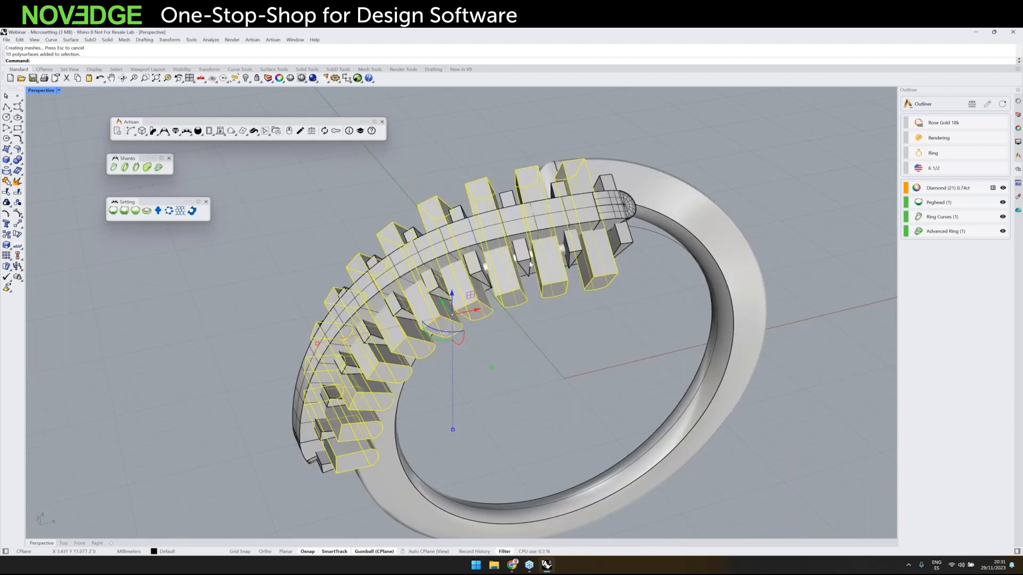
pyautogui.keyDown('shift'); pyautogui.click(530, 264); pyautogui.keyUp('shift')
pyautogui.keyDown('shift'); pyautogui.click(500, 229); pyautogui.keyUp('shift')
pyautogui.click(17, 235)
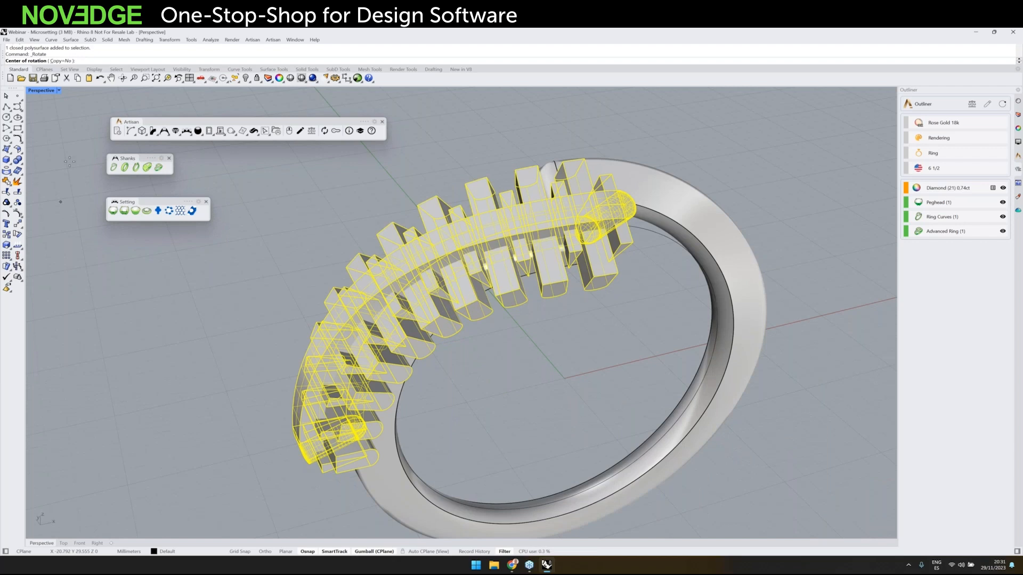
pyautogui.click(62, 61)
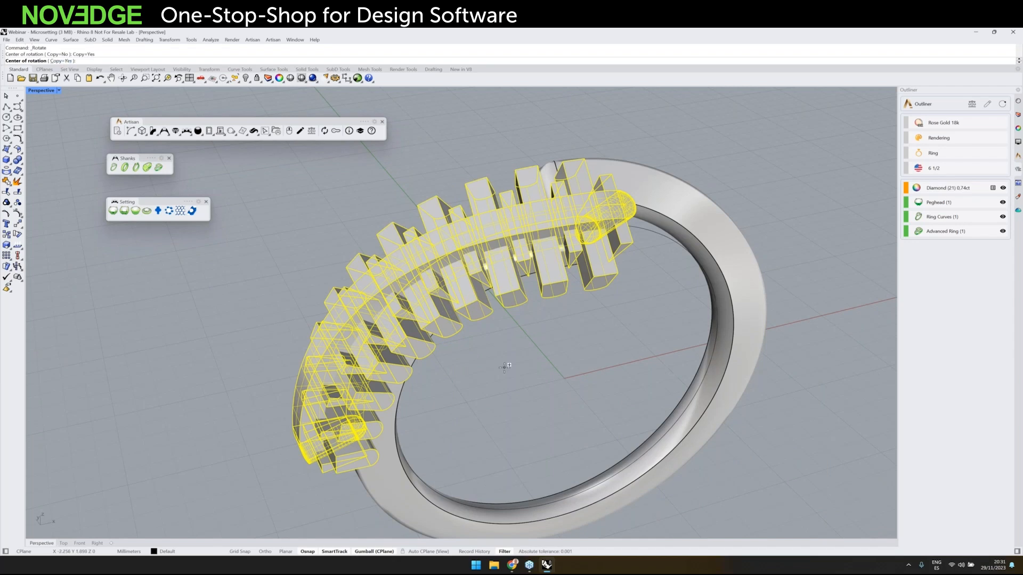
pyautogui.write('0')
pyautogui.press('Return')
pyautogui.write('180')
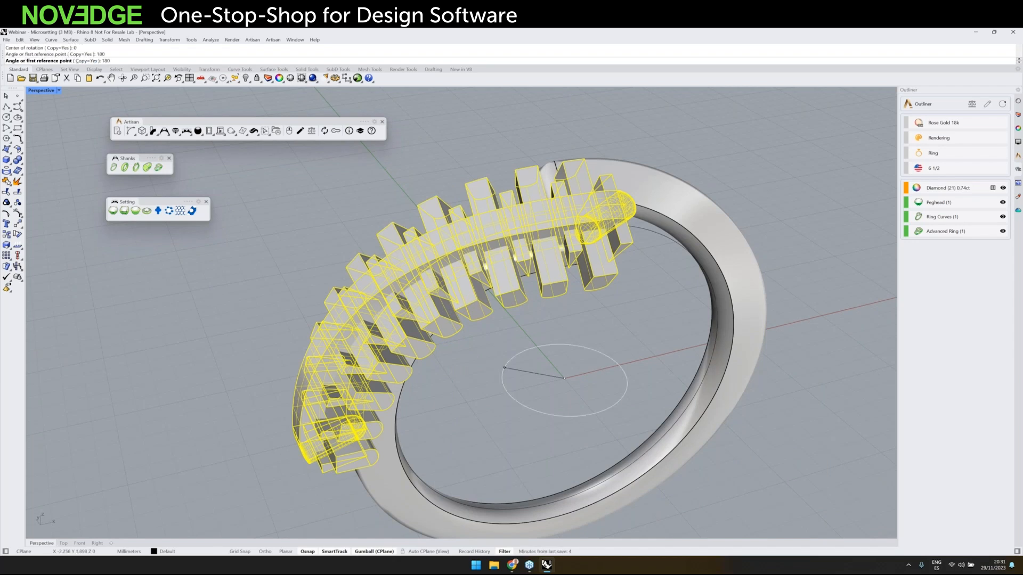
pyautogui.press('Return')
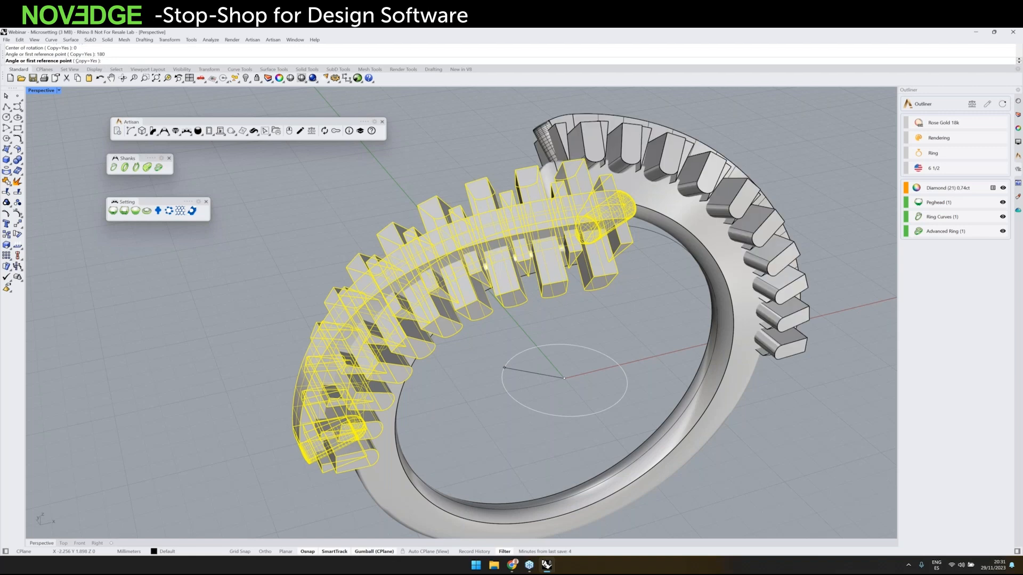
pyautogui.press('Return')
# Step: Subtract the original set of cutters, V prongs and V channel from the ring with a Boolean difference
pyautogui.moveTo(540, 362); pyautogui.dragTo(418, 364, button='right')
pyautogui.click(19, 160)
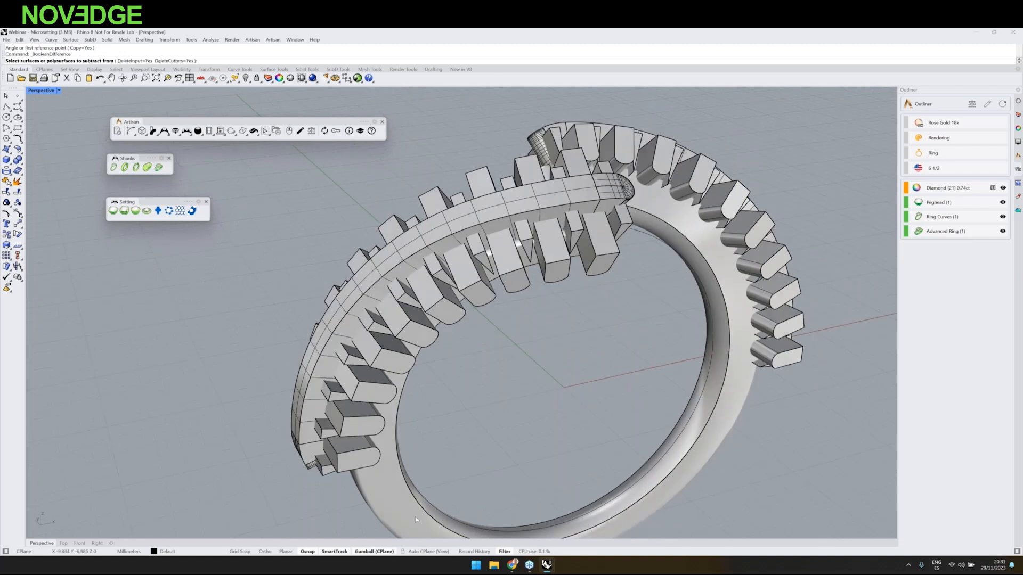
pyautogui.click(389, 494)
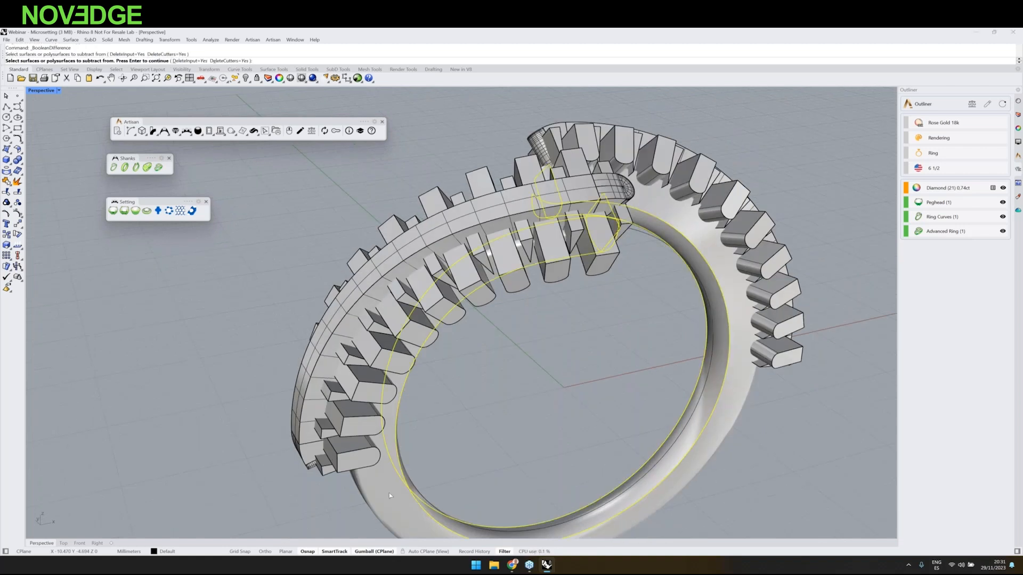
pyautogui.press('Return')
pyautogui.click(335, 435)
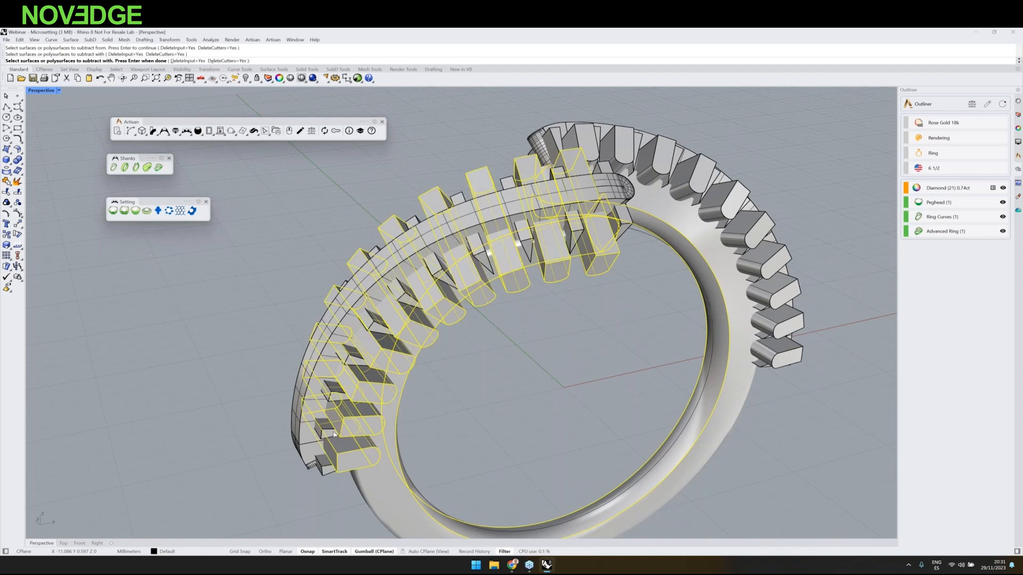
pyautogui.press('Return')
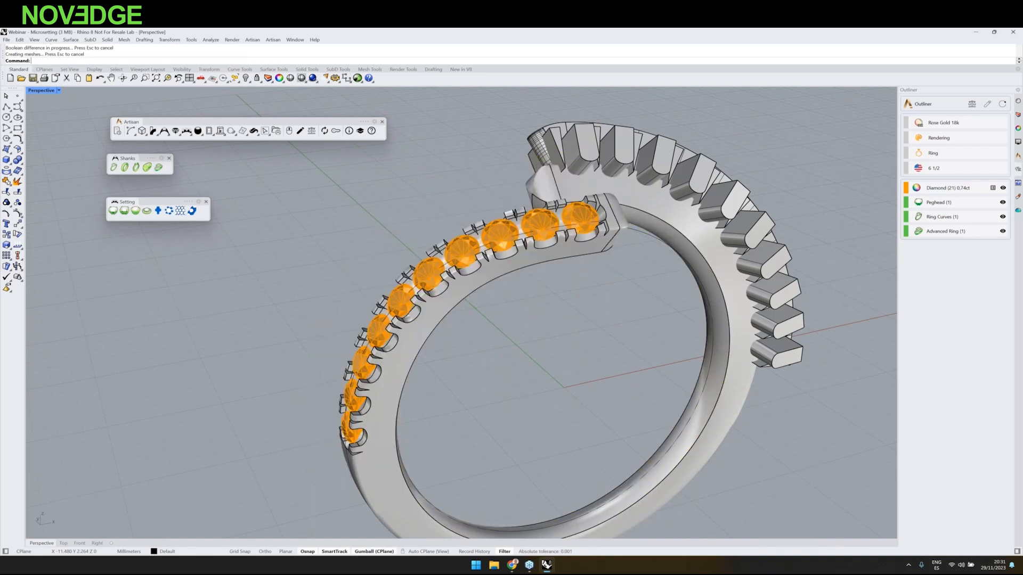
# Step: Subtract the rotated copies of the cutters, V prongs and V channel from the ring's opposite arm with a Boolean difference
pyautogui.moveTo(546, 213); pyautogui.dragTo(535, 242, button='right')
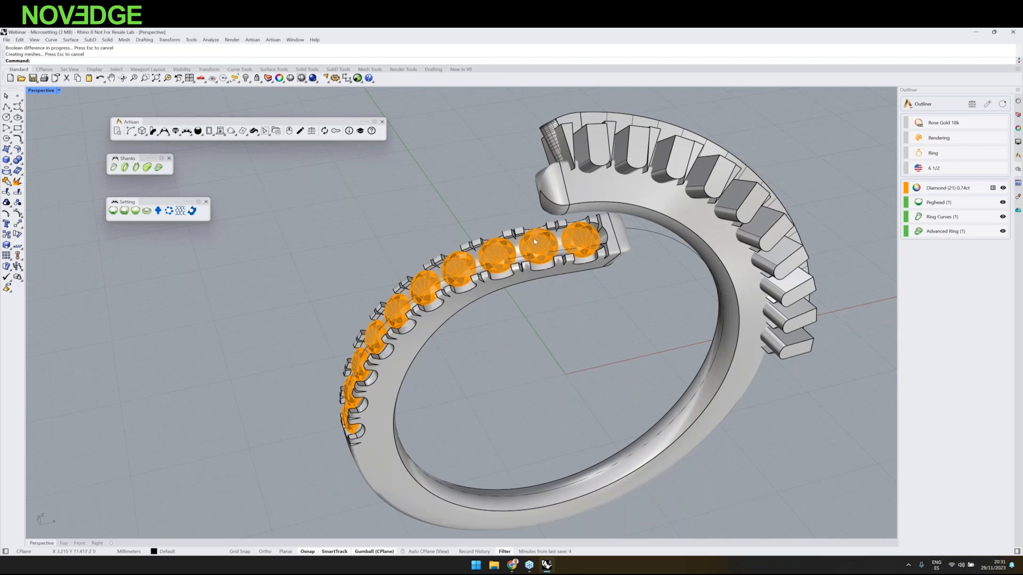
pyautogui.scroll(3, 535, 241)
pyautogui.scroll(-3, 601, 276)
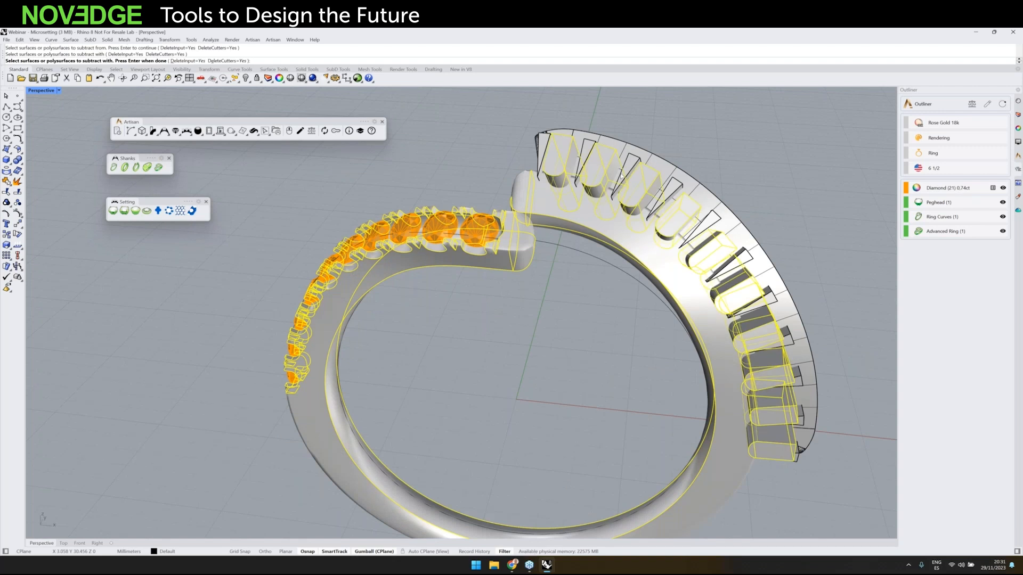
pyautogui.press('Return')
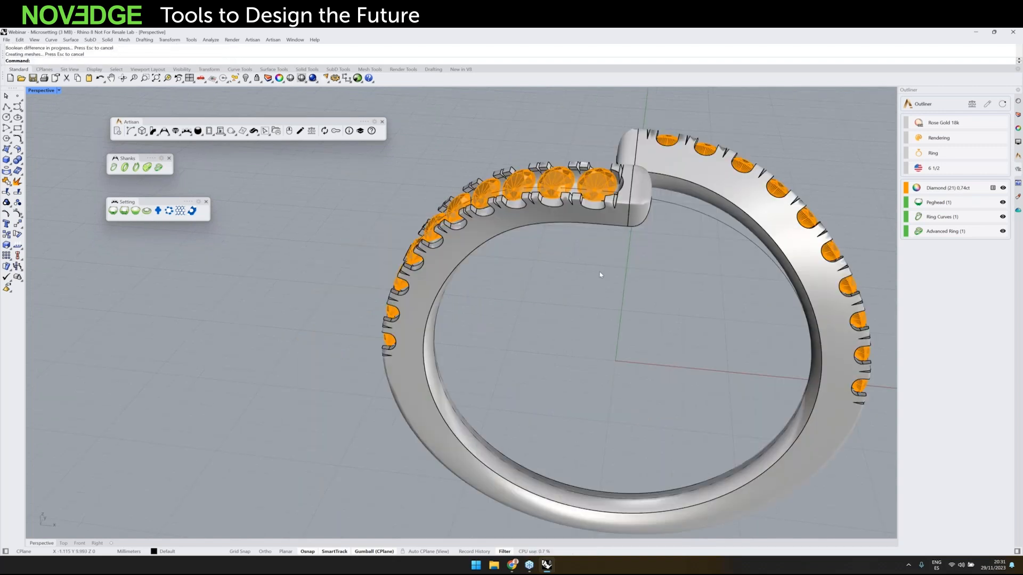
# Step: Show the hidden centre stone and its peghead, and examine the finished micro setting along the ring
pyautogui.moveTo(600, 275); pyautogui.dragTo(586, 265, button='right')
pyautogui.middleClick(586, 265)
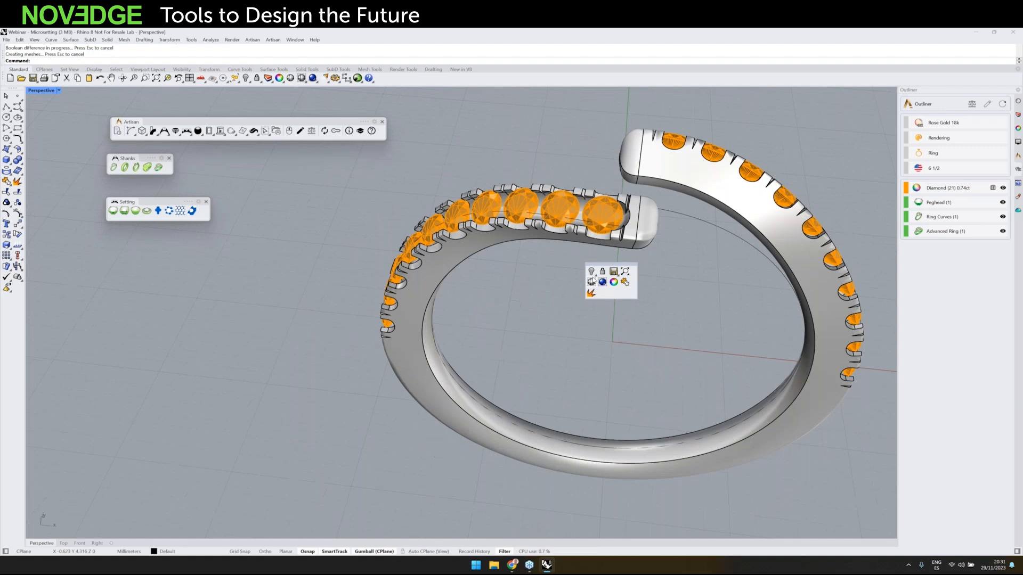
pyautogui.click(591, 272)
pyautogui.middleClick(586, 266)
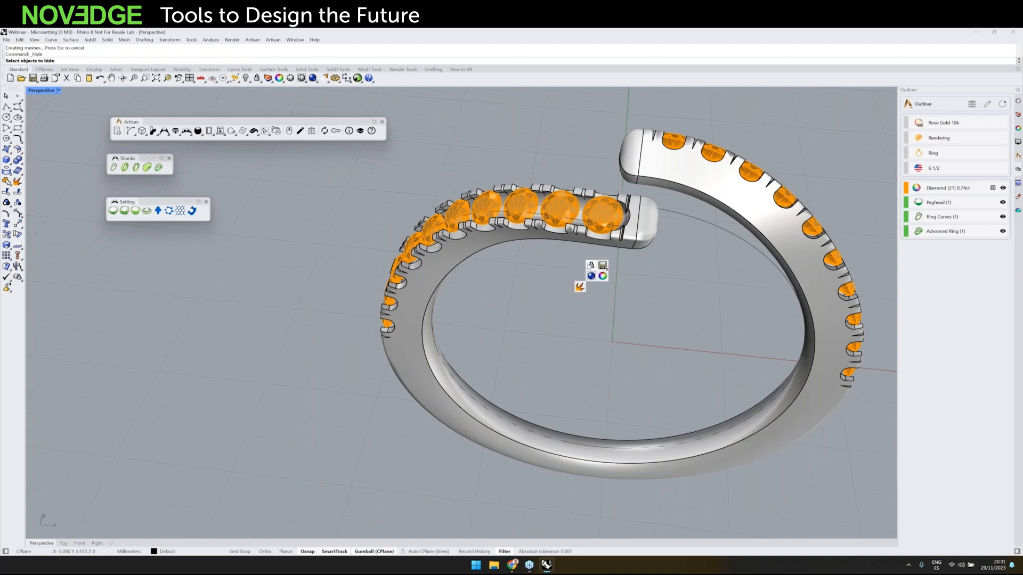
pyautogui.rightClick(580, 266)
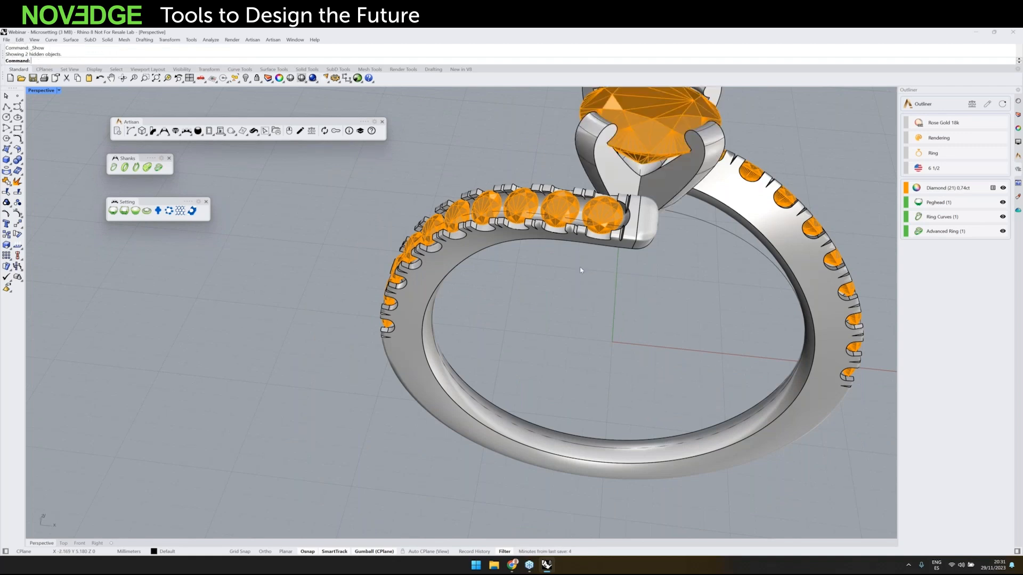
pyautogui.moveTo(581, 270); pyautogui.dragTo(597, 398, button='right')
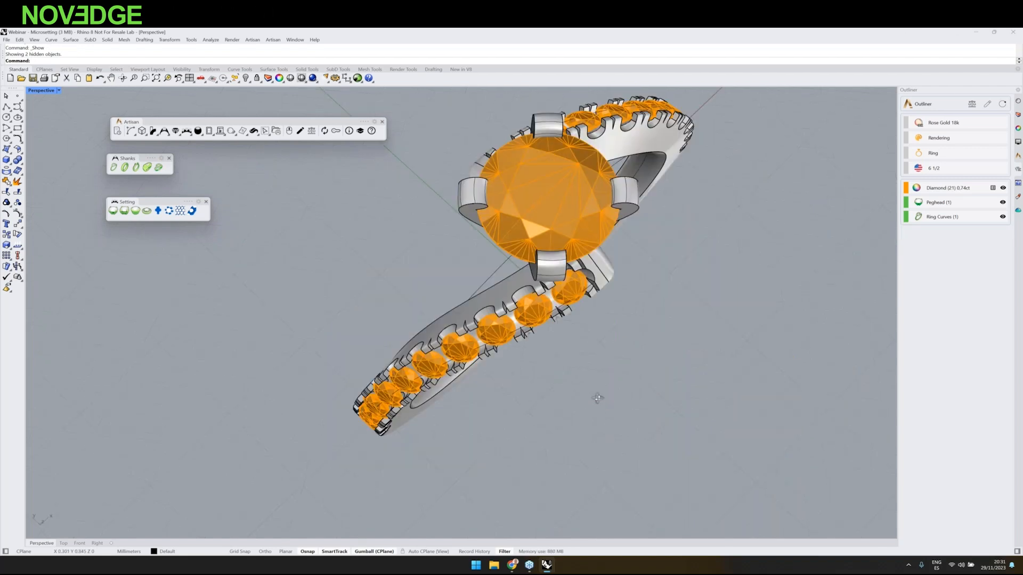
pyautogui.scroll(5, 598, 397)
pyautogui.moveTo(597, 398)
pyautogui.mouseDown(button='right')
pyautogui.moveTo(582, 390)
pyautogui.moveTo(601, 373)
pyautogui.moveTo(586, 394)
pyautogui.mouseUp(button='right')
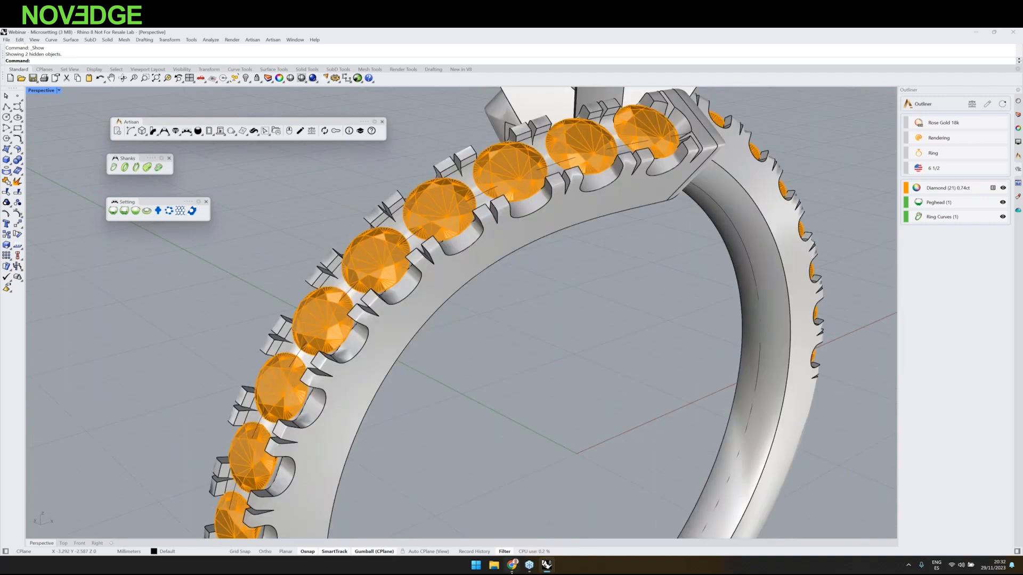
# Step: Switch to the Google Slides presentation, display slide 16, Technical Documentation, and minimize the presentation window
pyautogui.hotkey('alt', 'Tab')
pyautogui.scroll(-2, 66, 397)
pyautogui.click(65, 397)
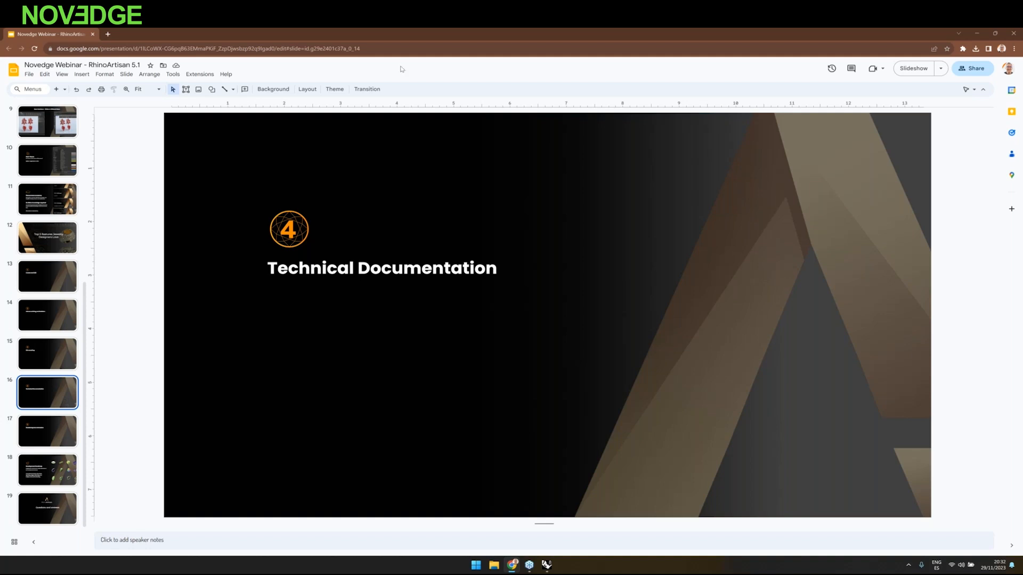
pyautogui.click(974, 34)
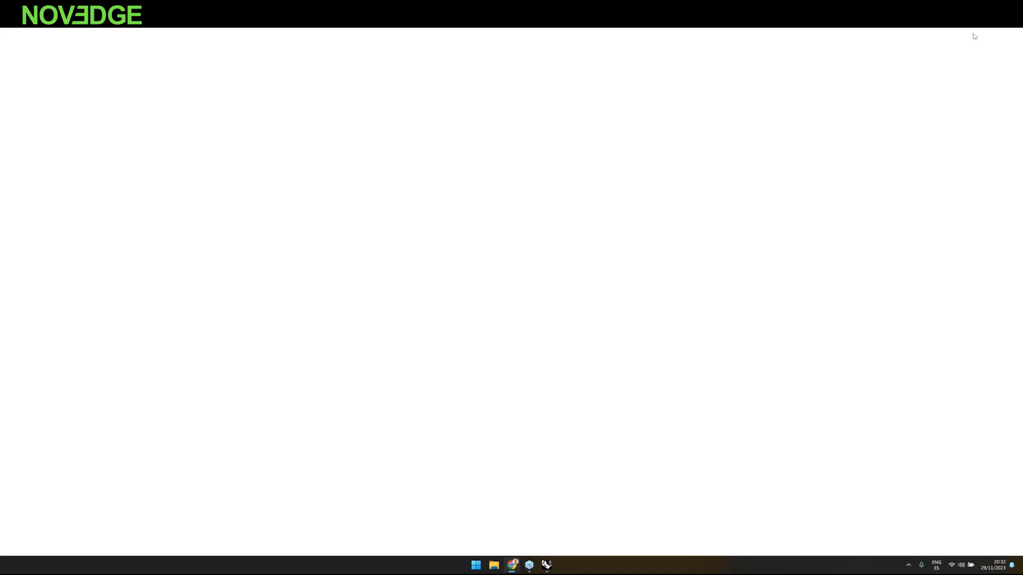
pyautogui.click(974, 37)
# Step: In Rhino, open the file Webinar - Report.3dm
pyautogui.hotkey('ctrl', 'o')
pyautogui.click(517, 313)
pyautogui.doubleClick(544, 275)
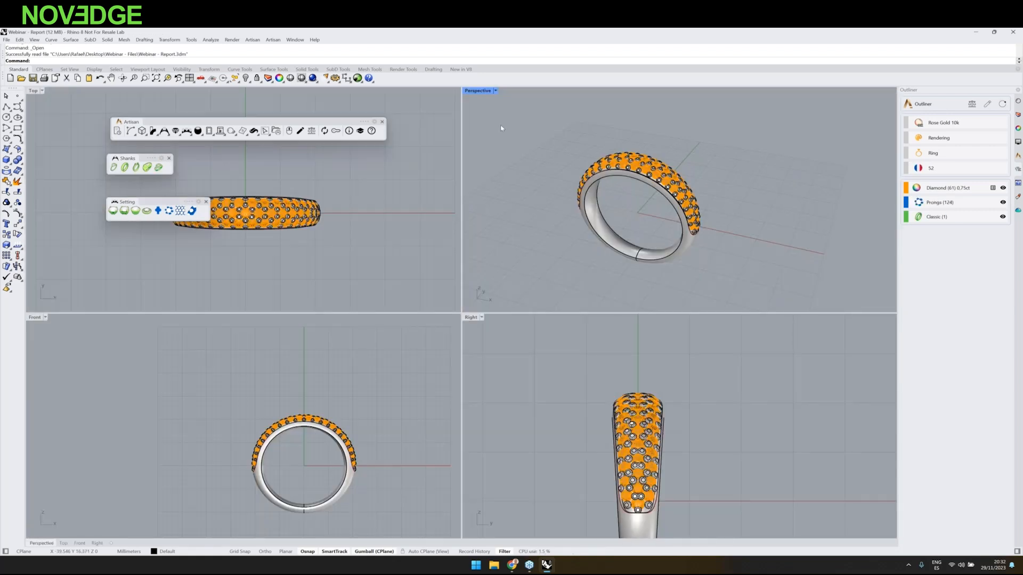
# Step: Examine the pavé ring in the perspective view with Rendered display, and return the view to Shaded
pyautogui.click(495, 91)
pyautogui.click(501, 155)
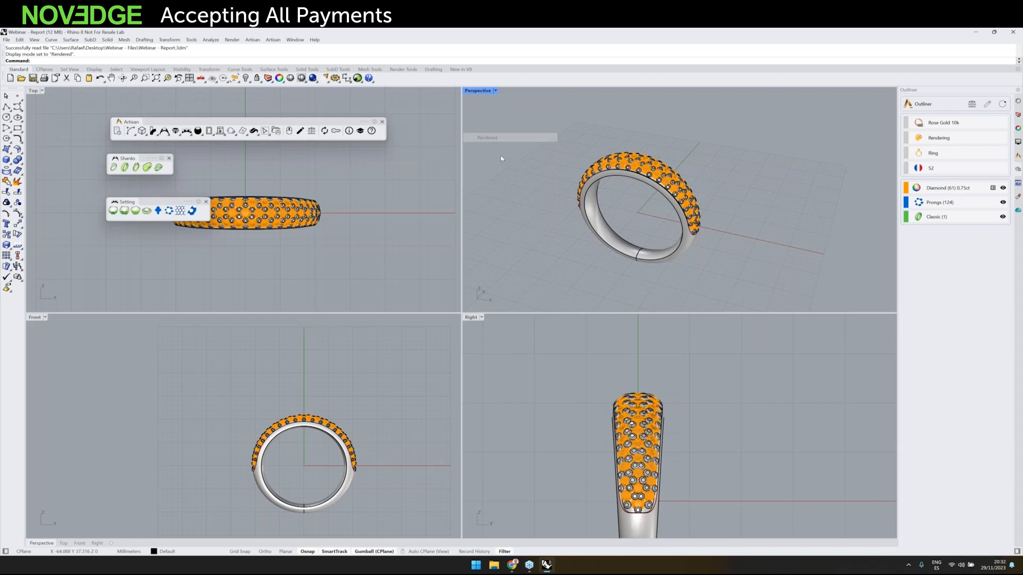
pyautogui.moveTo(582, 216); pyautogui.dragTo(565, 241, button='right')
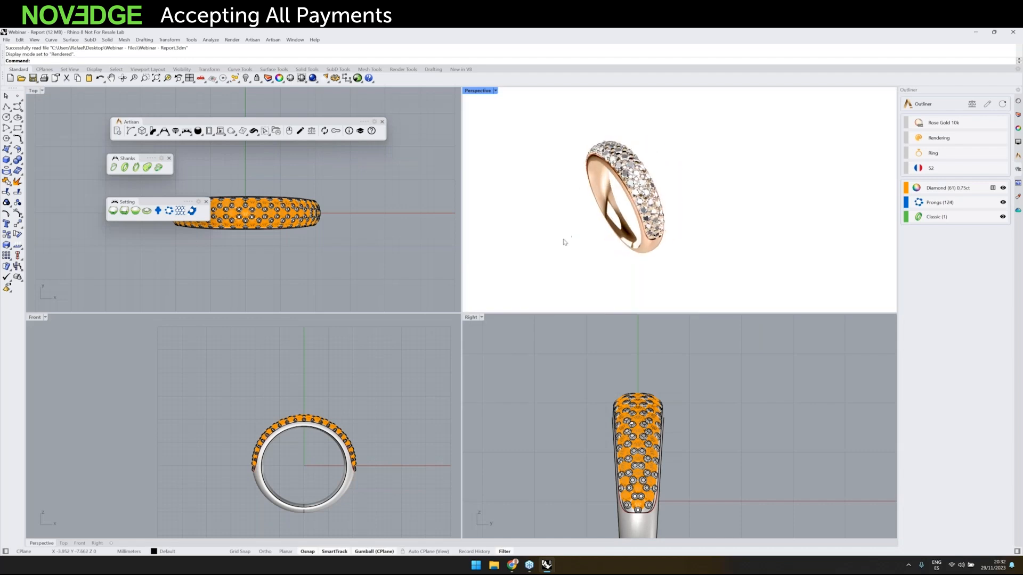
pyautogui.click(483, 93)
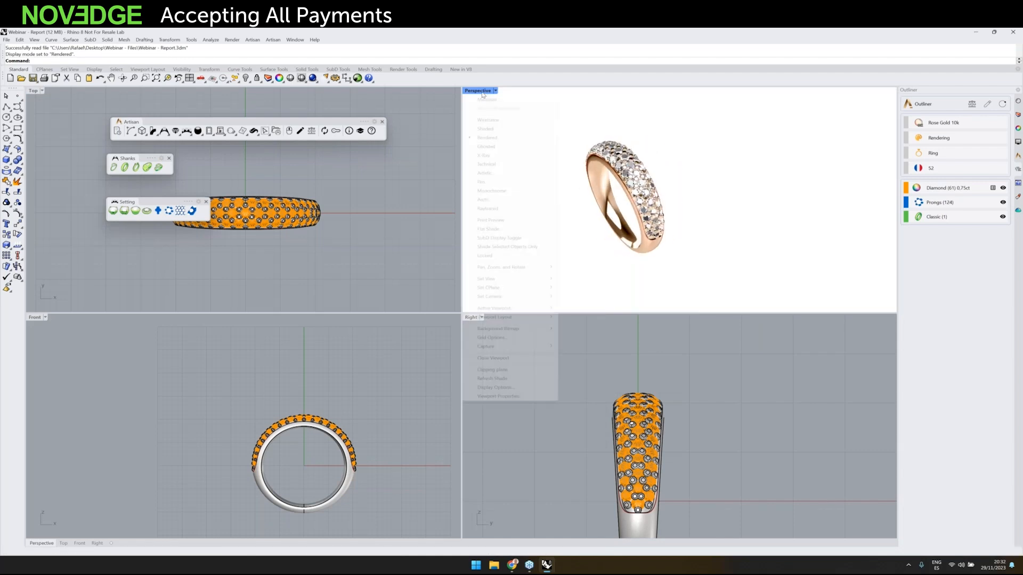
pyautogui.click(489, 130)
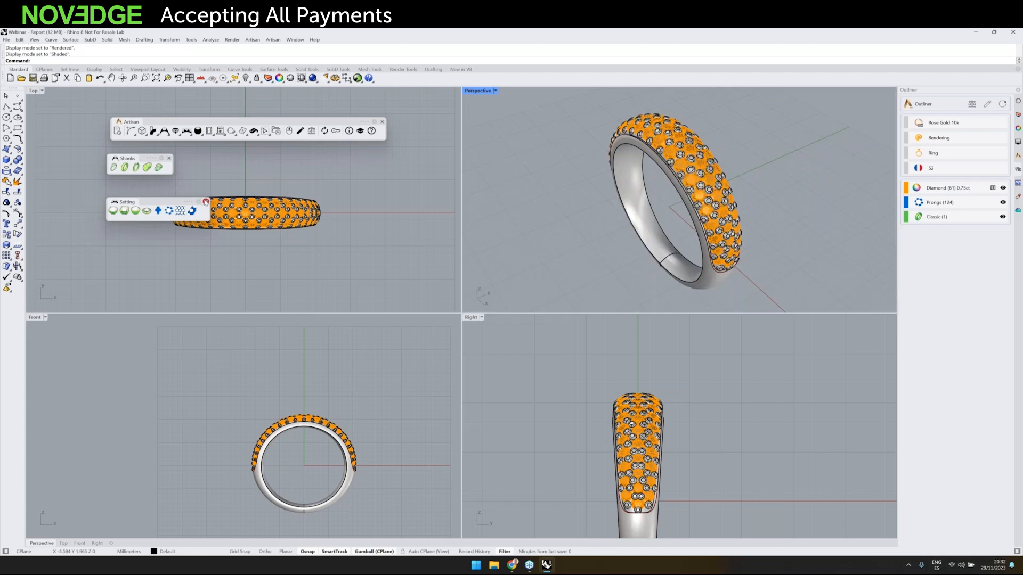
# Step: Replace the floating Setting tools with the Drafting tools, and generate an Artisan report page for the pavé ring
pyautogui.click(206, 202)
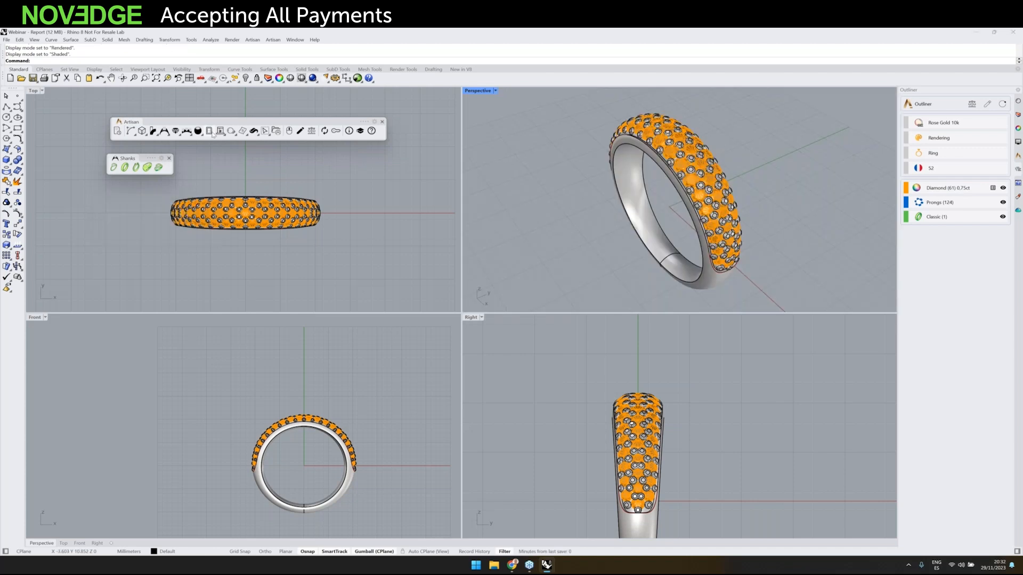
pyautogui.moveTo(220, 132)
pyautogui.moveTo(219, 142); pyautogui.dragTo(120, 190)
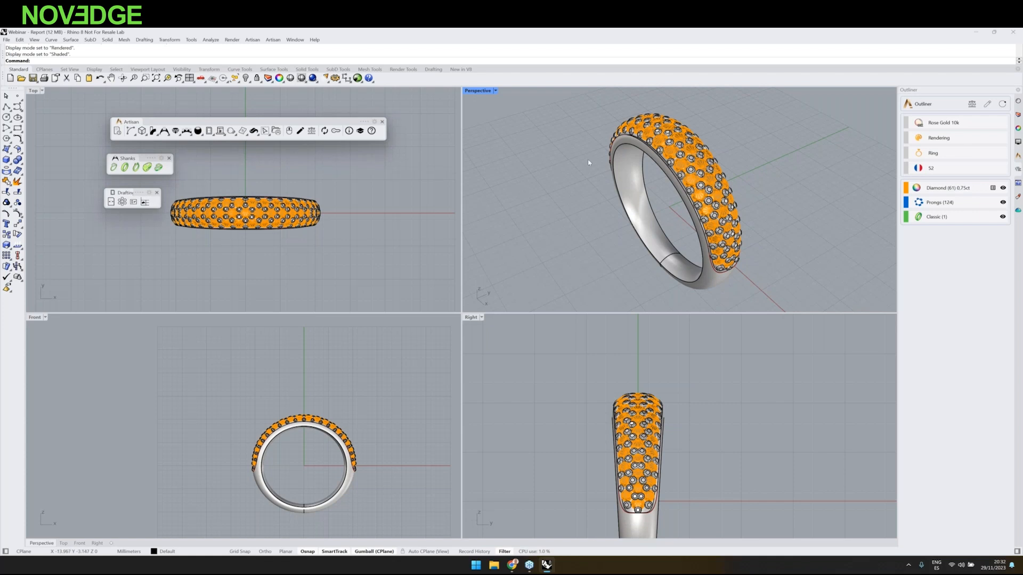
pyautogui.moveTo(590, 166); pyautogui.dragTo(607, 166, button='right')
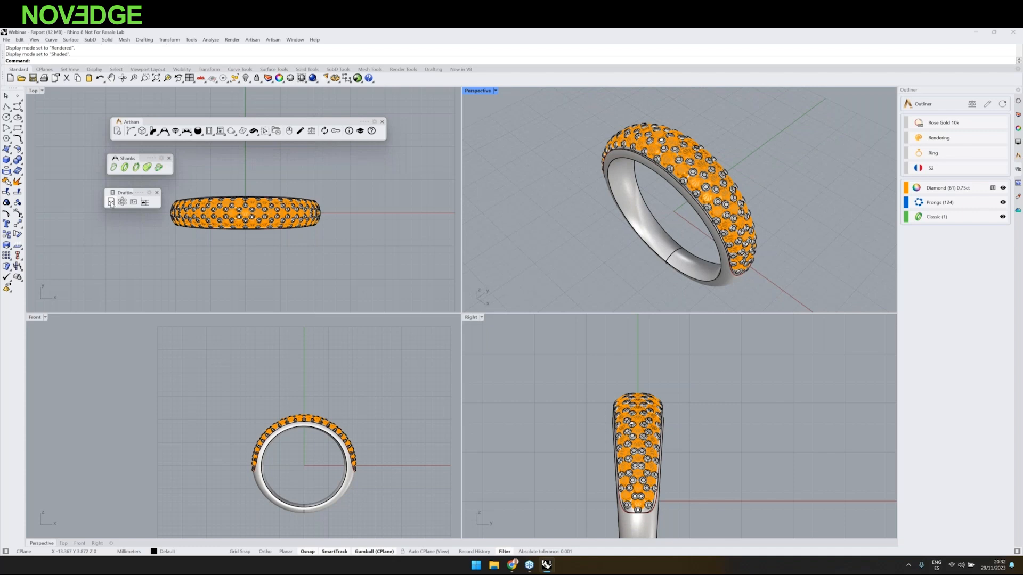
pyautogui.click(111, 202)
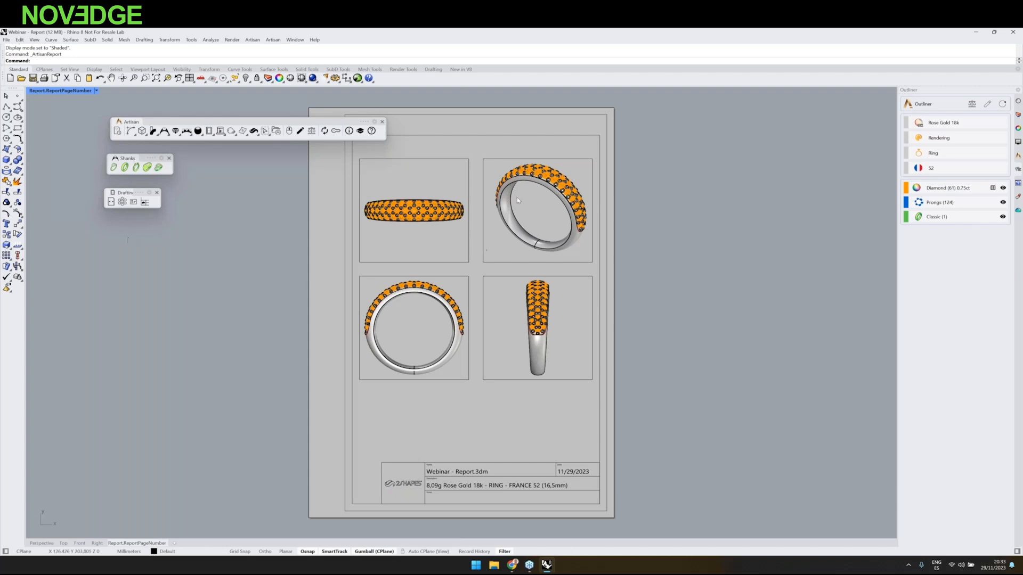
# Step: Examine the report page's title block with its name, date, description and notes fields
pyautogui.scroll(8, 520, 381)
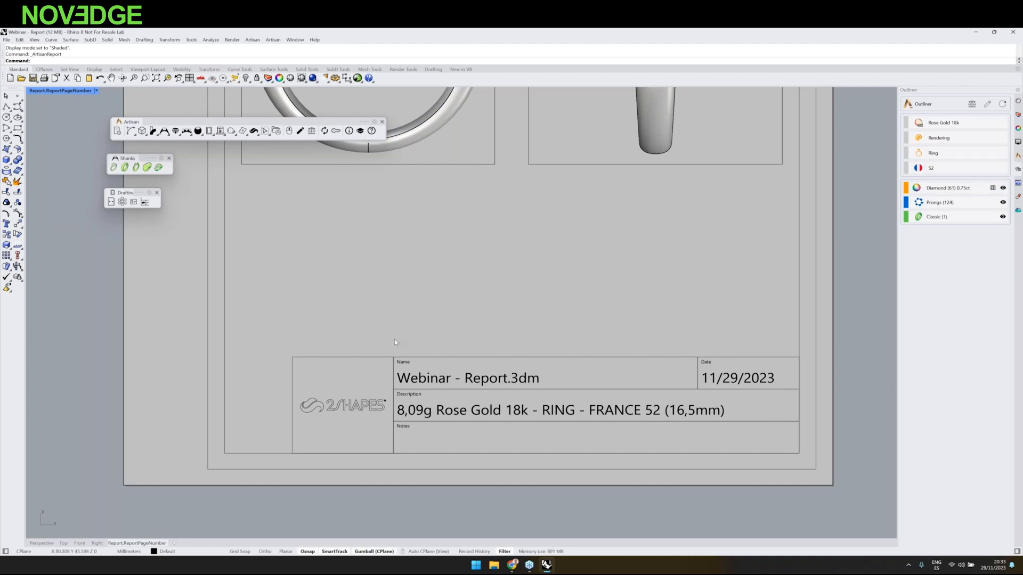
pyautogui.scroll(-4, 395, 342)
pyautogui.scroll(3, 389, 337)
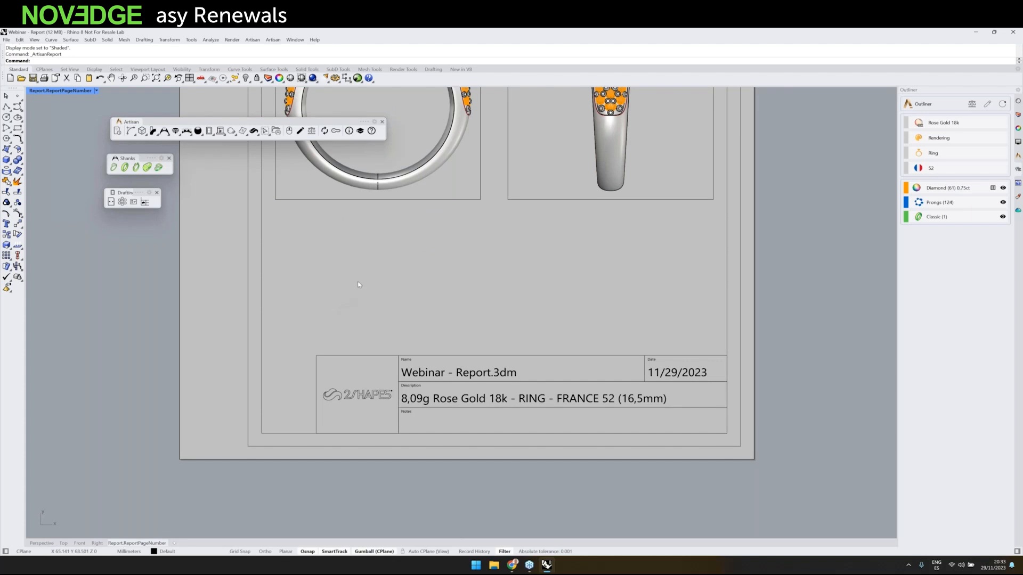
pyautogui.scroll(-8, 358, 283)
pyautogui.moveTo(374, 273); pyautogui.dragTo(420, 326, button='right')
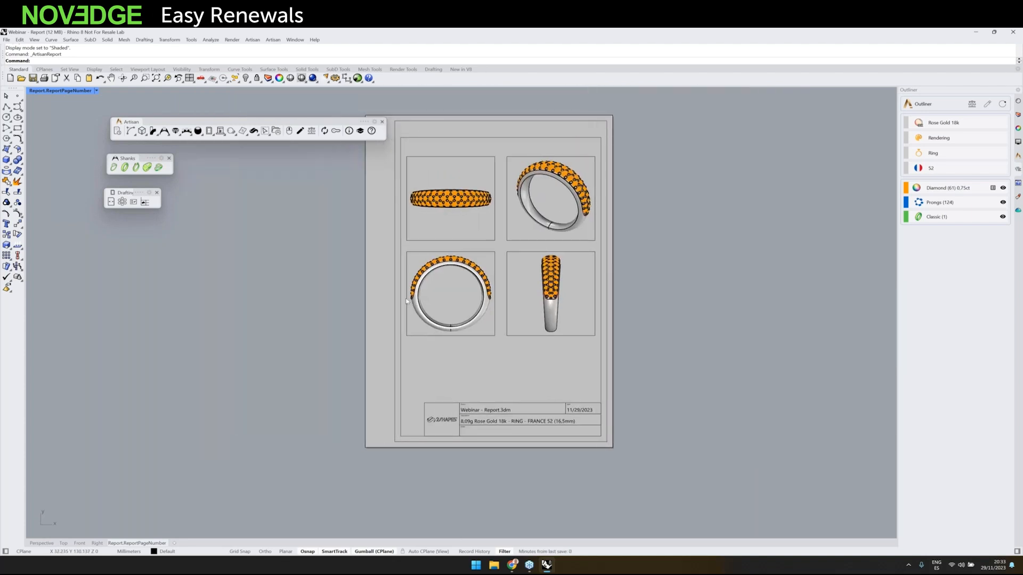
# Step: Set the report's perspective detail to Rendered display and rotate the ring slightly within that detail
pyautogui.doubleClick(516, 162)
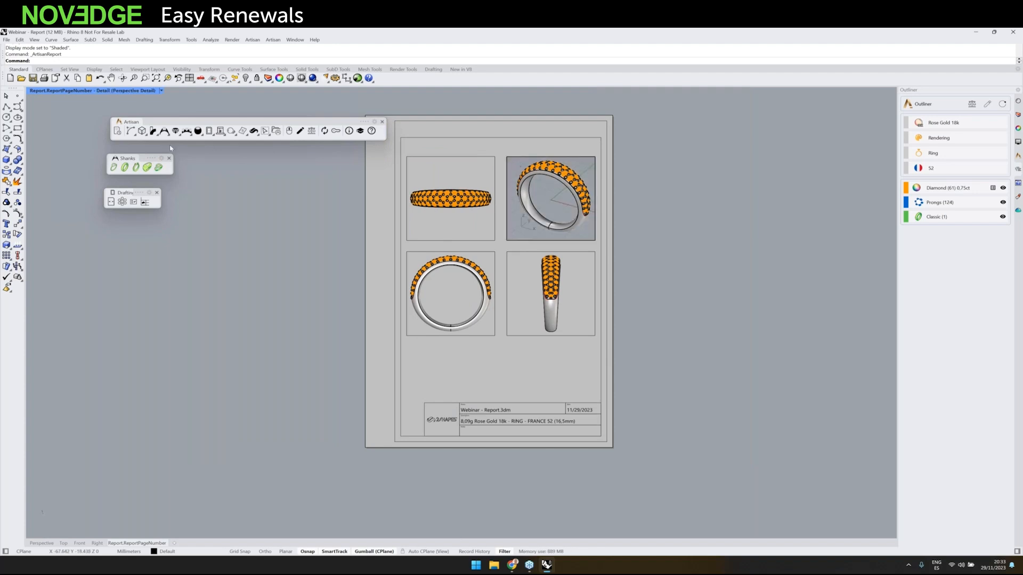
pyautogui.click(162, 91)
pyautogui.click(80, 196)
pyautogui.moveTo(574, 188); pyautogui.dragTo(555, 201, button='right')
pyautogui.doubleClick(629, 174)
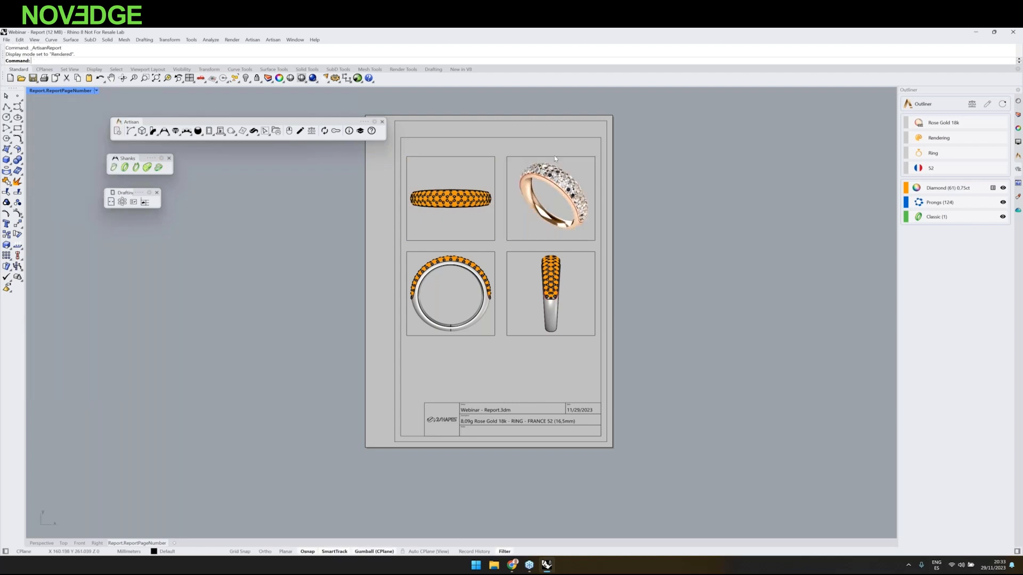
pyautogui.scroll(4, 538, 160)
pyautogui.scroll(-4, 538, 160)
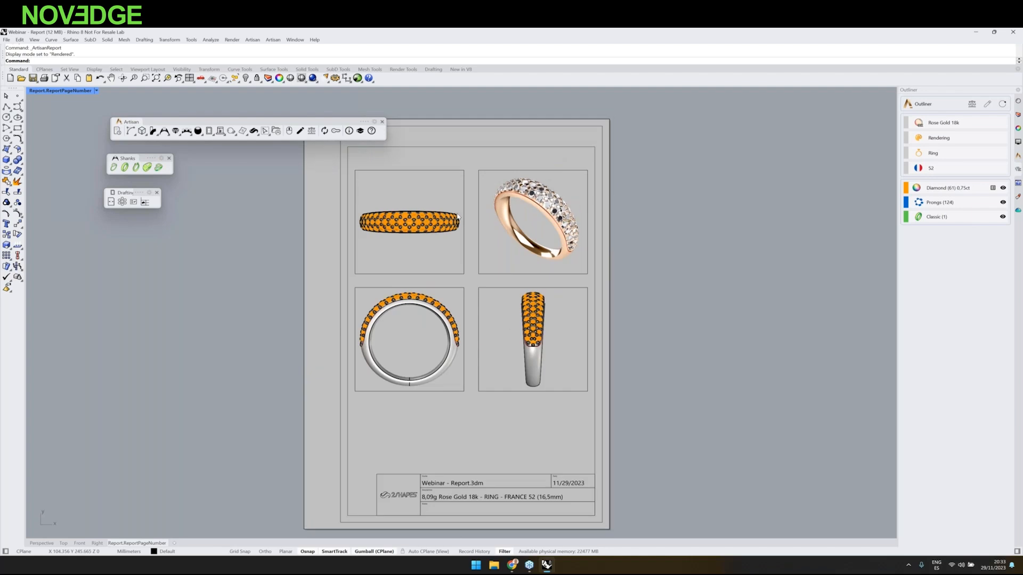
pyautogui.scroll(2, 606, 144)
pyautogui.click(347, 79)
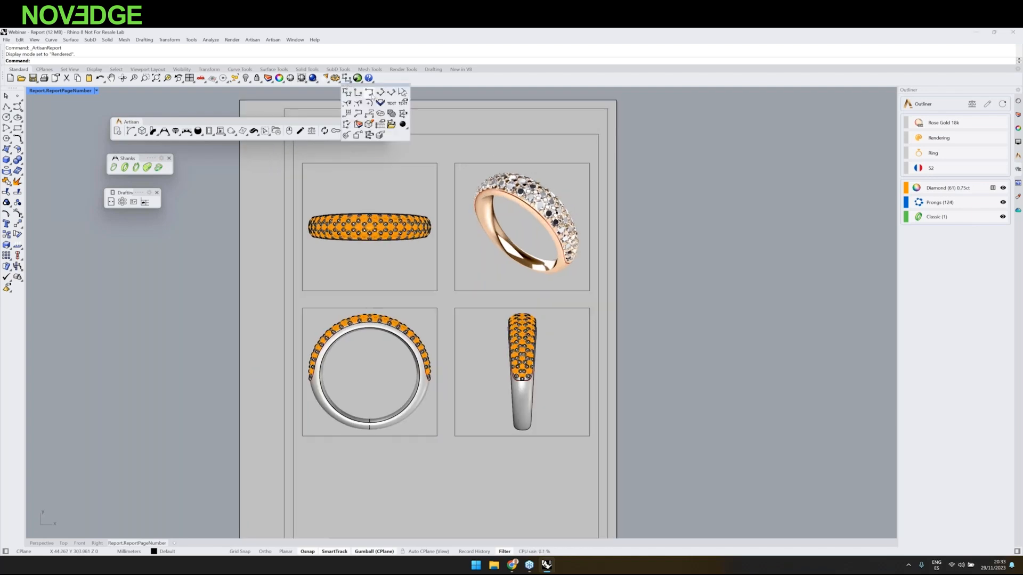
pyautogui.click(375, 94)
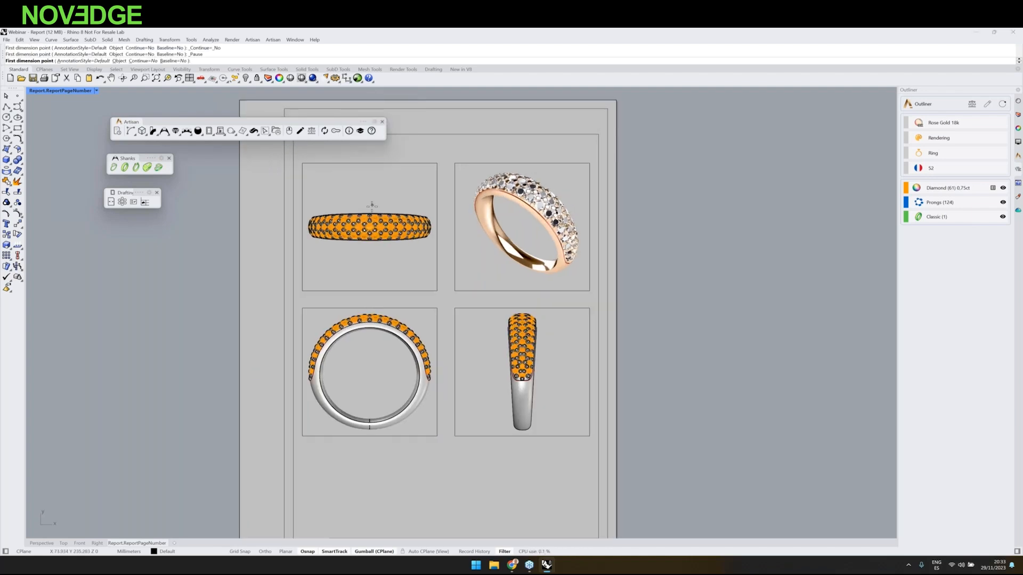
pyautogui.click(345, 84)
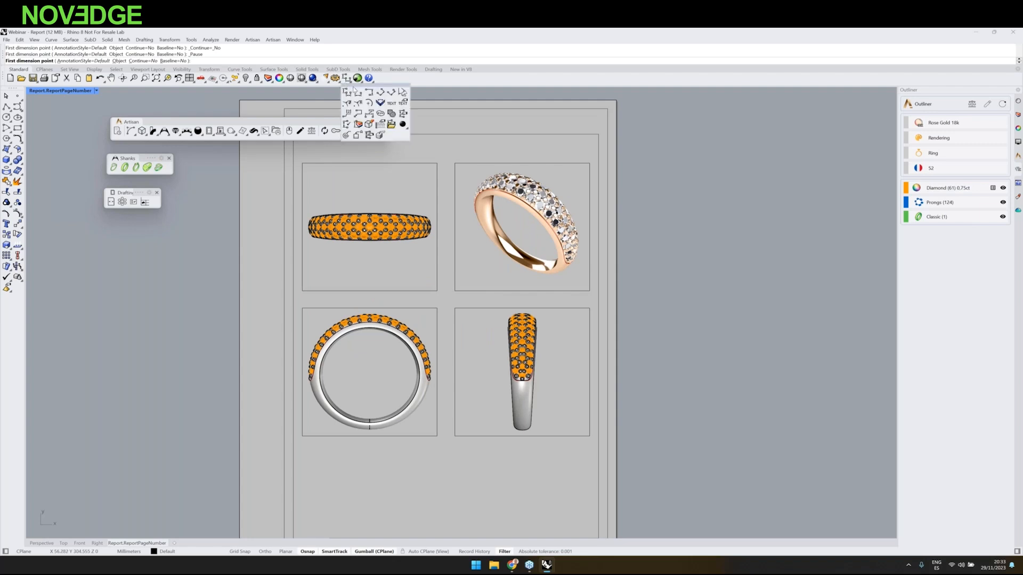
pyautogui.moveTo(401, 87); pyautogui.dragTo(339, 170)
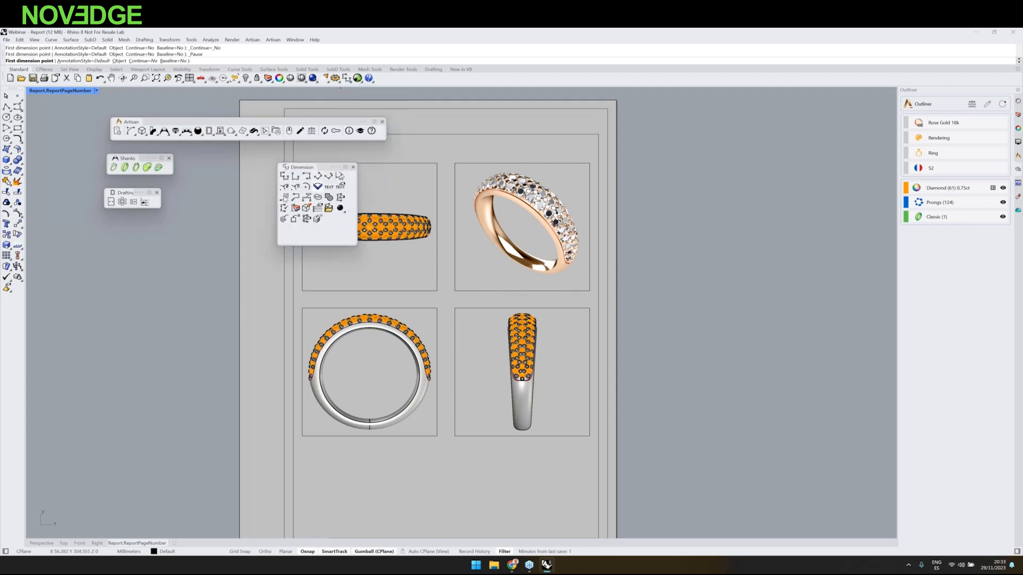
pyautogui.click(353, 168)
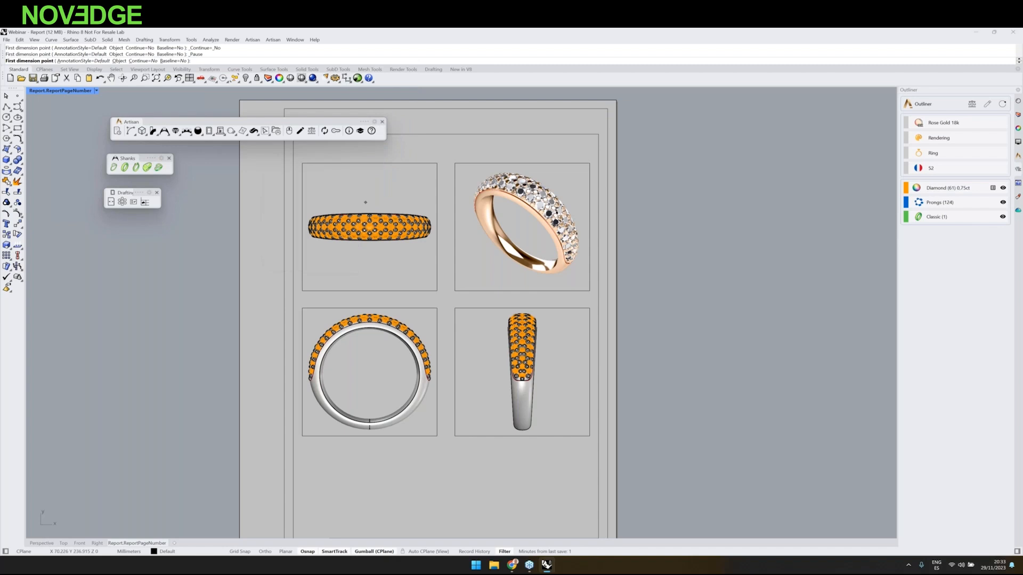
pyautogui.scroll(-2, 351, 224)
pyautogui.press('Escape')
pyautogui.moveTo(489, 301); pyautogui.dragTo(499, 282, button='right')
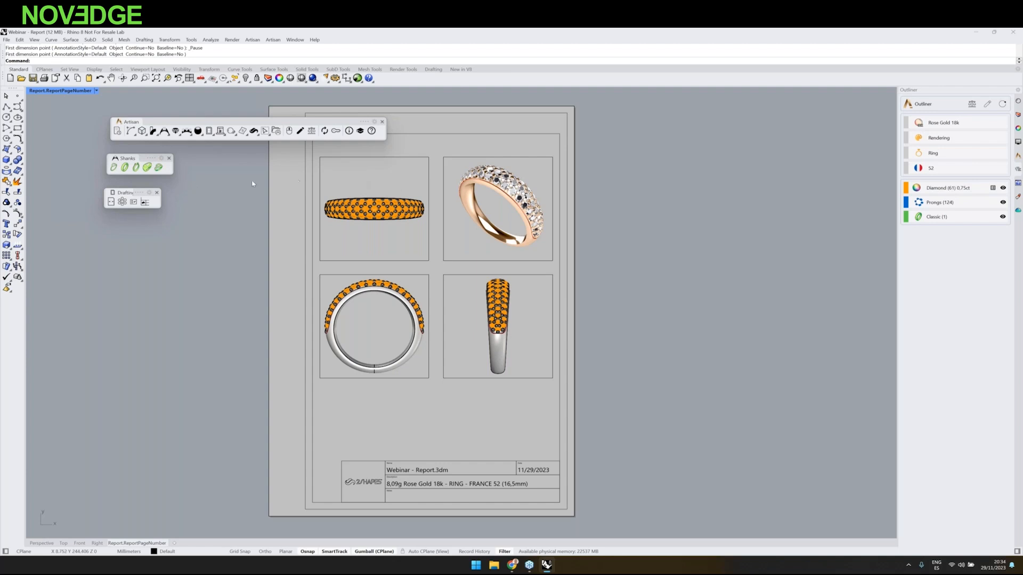
# Step: Add the Artisan gem map at scale 2 in the blank area below the ring's side-view detail, and inspect the gem sizes
pyautogui.click(123, 202)
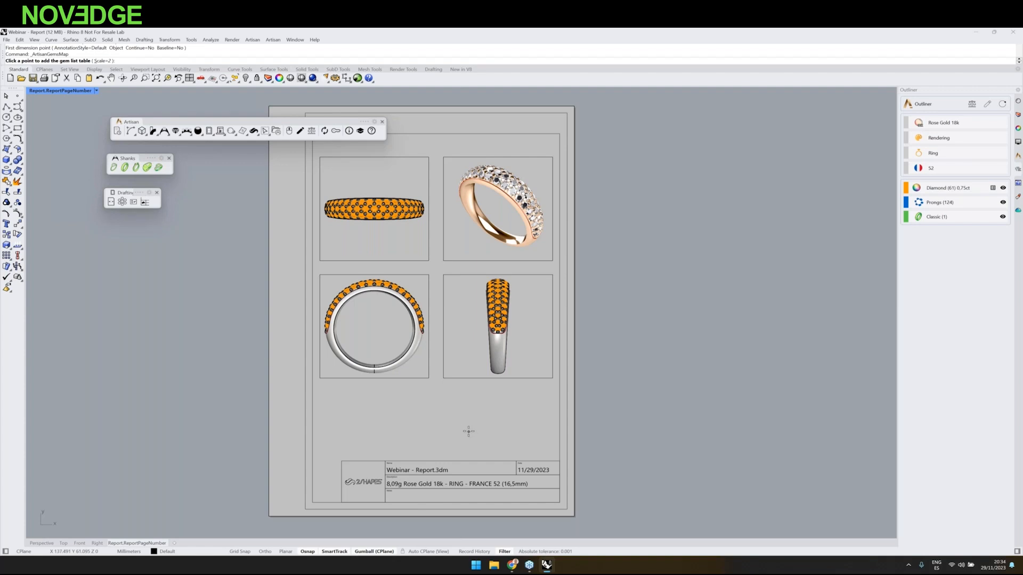
pyautogui.scroll(2, 466, 430)
pyautogui.scroll(3, 466, 429)
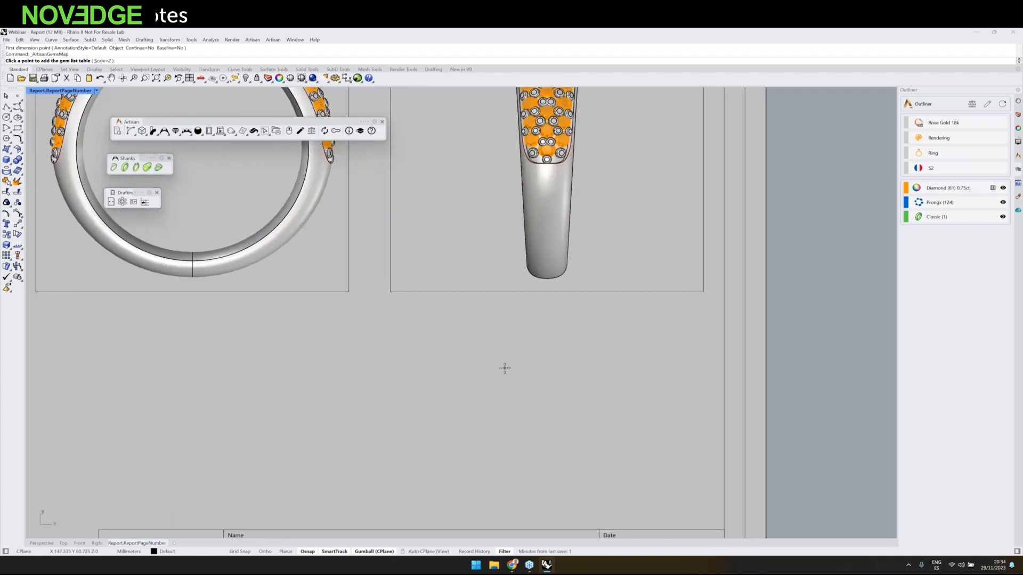
pyautogui.click(465, 435)
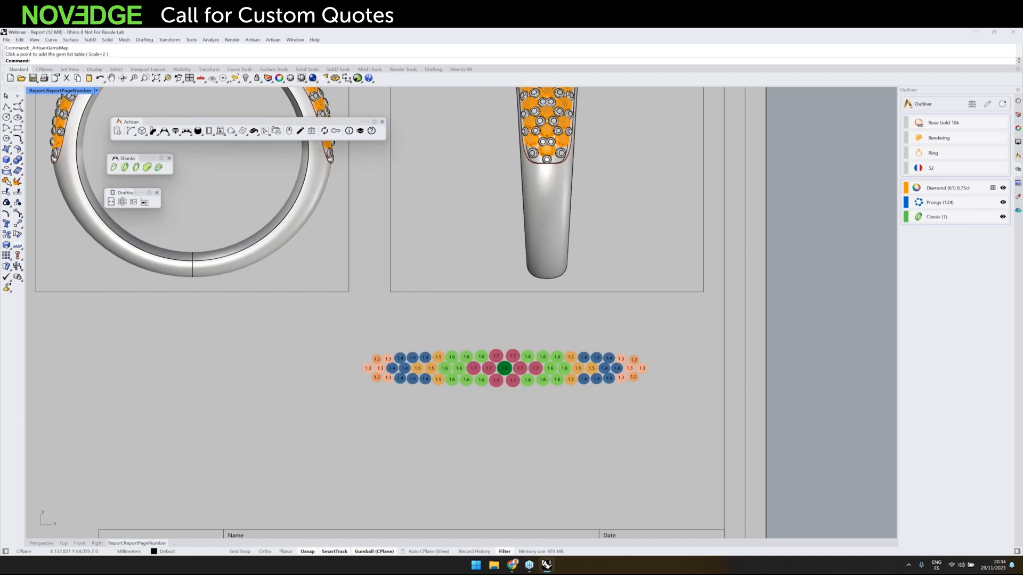
pyautogui.scroll(1, 515, 361)
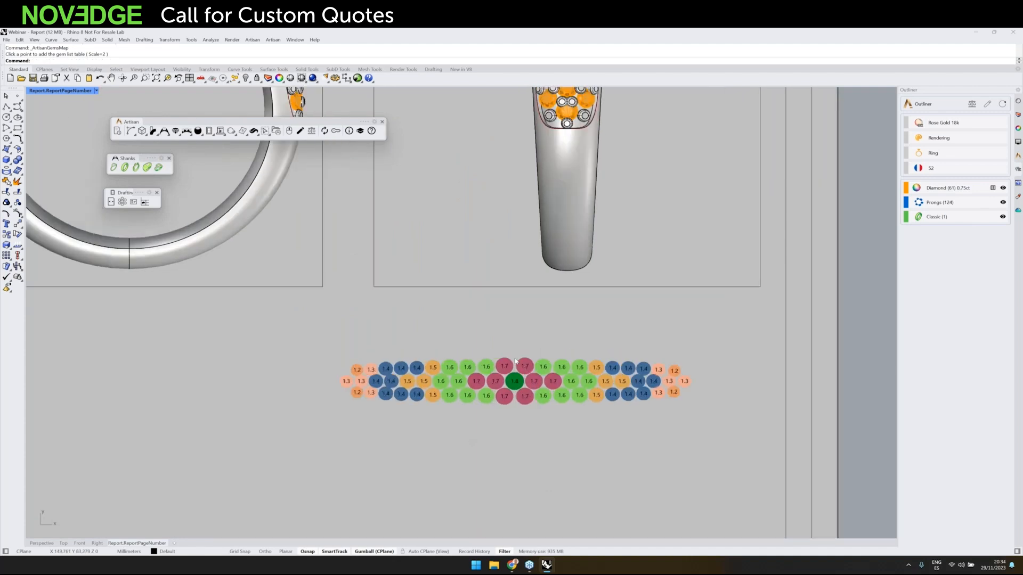
pyautogui.scroll(2, 515, 361)
pyautogui.moveTo(601, 326); pyautogui.dragTo(566, 275, button='right')
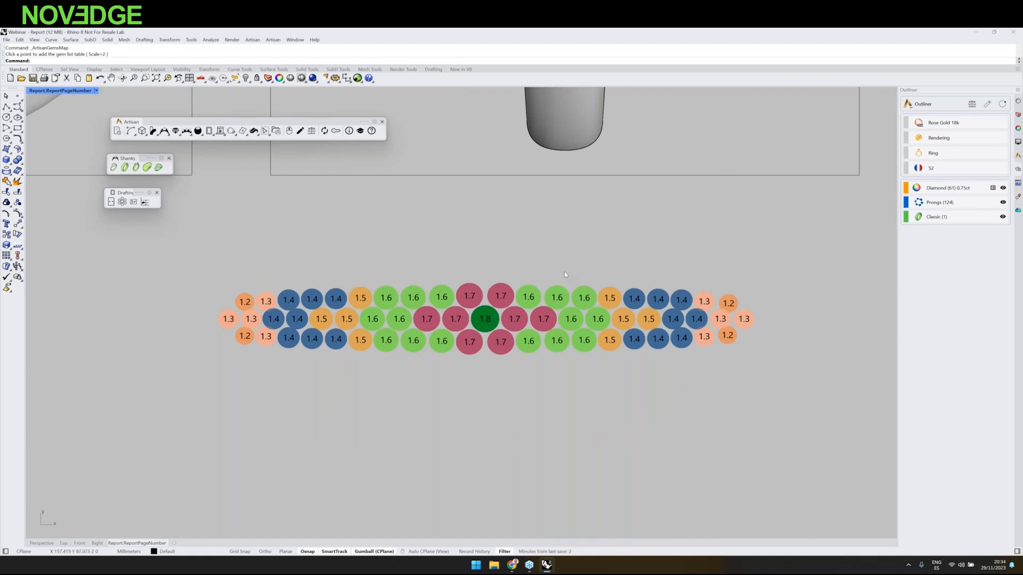
pyautogui.scroll(-5, 561, 274)
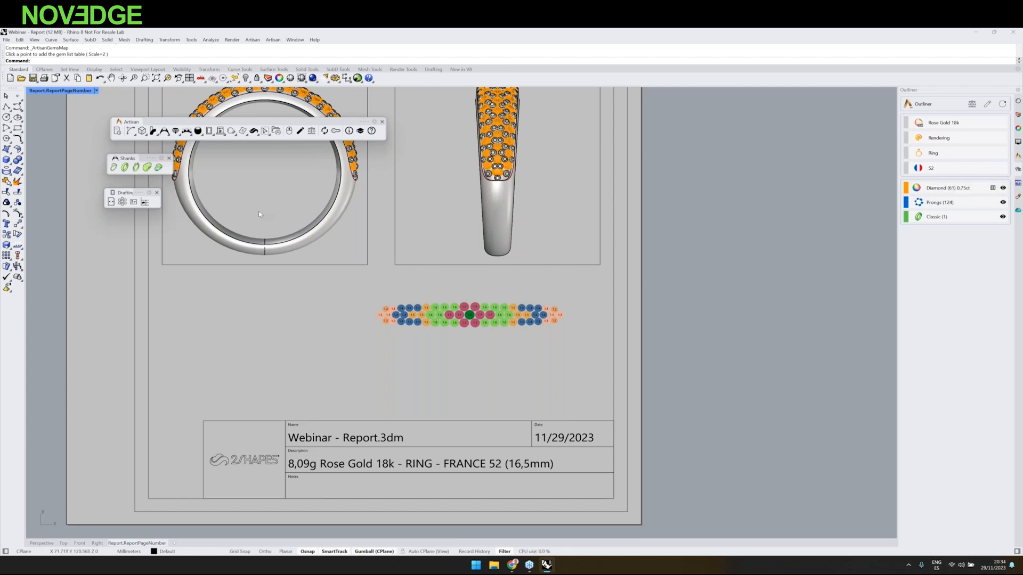
# Step: Add the Artisan gem list table to the report and move it directly below the gem map
pyautogui.click(134, 202)
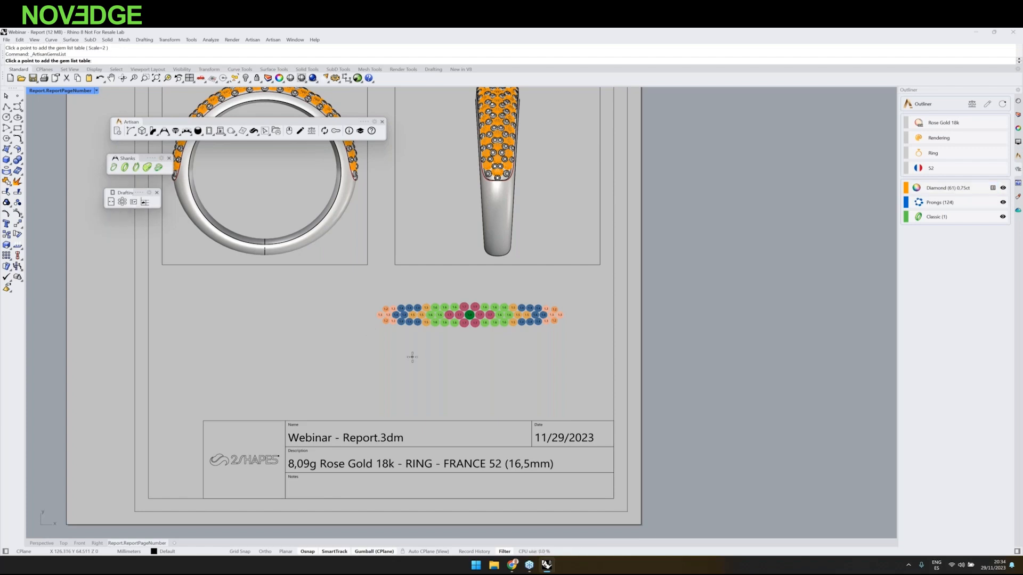
pyautogui.click(202, 328)
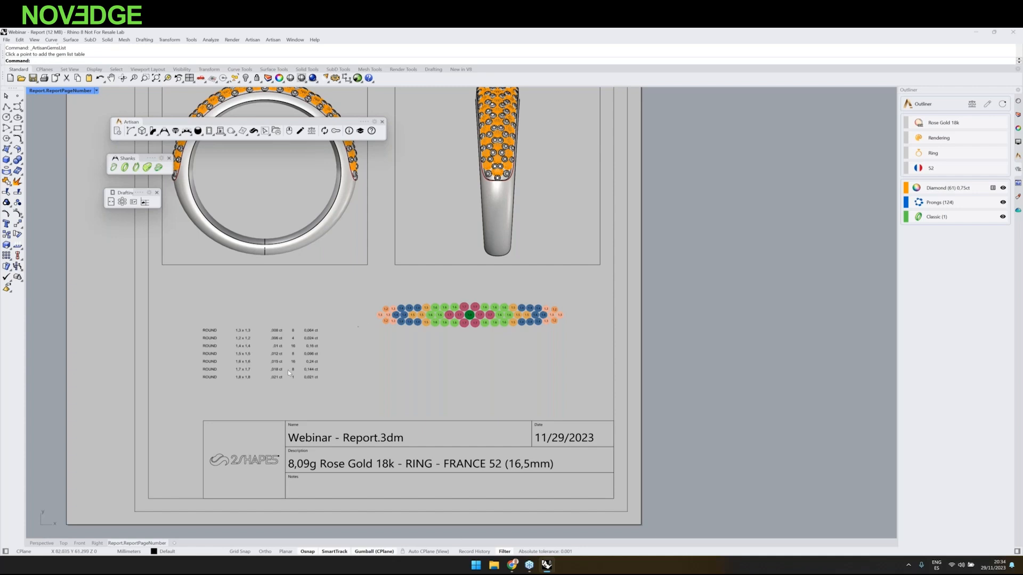
pyautogui.click(280, 343)
pyautogui.moveTo(279, 343); pyautogui.dragTo(469, 362)
pyautogui.scroll(6, 463, 322)
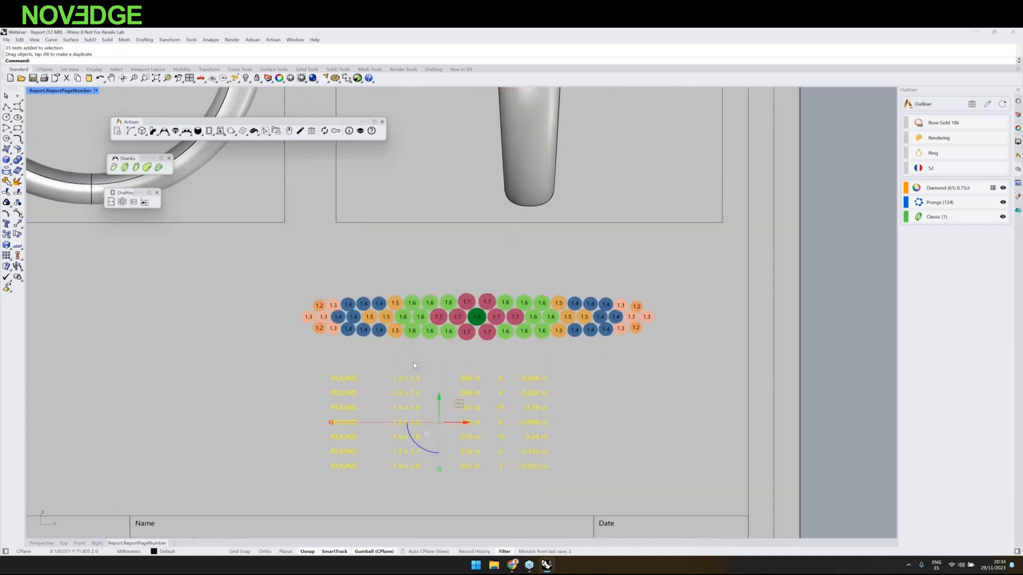
pyautogui.scroll(-4, 417, 381)
pyautogui.click(399, 433)
pyautogui.scroll(4, 397, 438)
pyautogui.scroll(3, 397, 437)
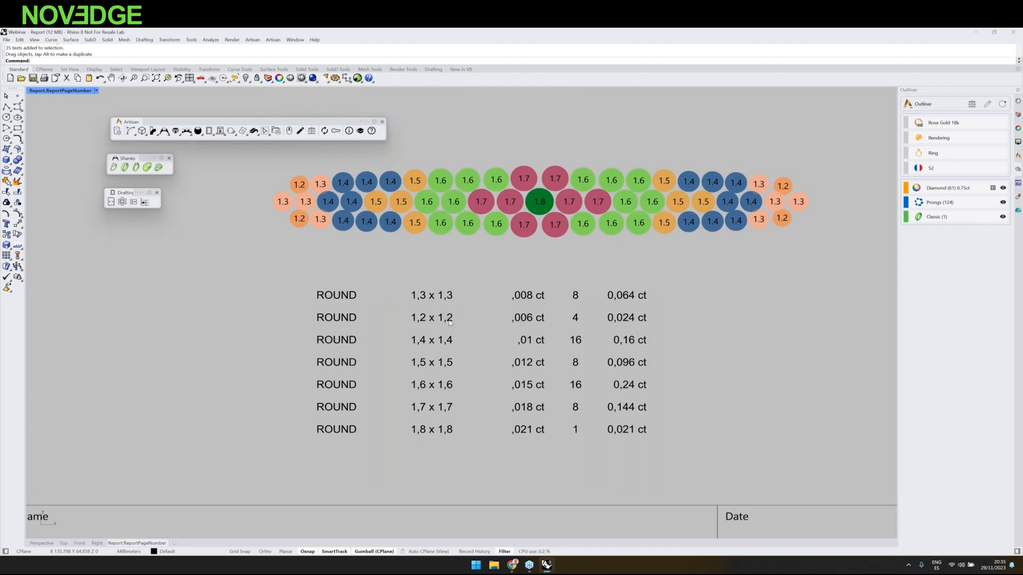
pyautogui.scroll(-4, 449, 323)
pyautogui.scroll(-6, 448, 323)
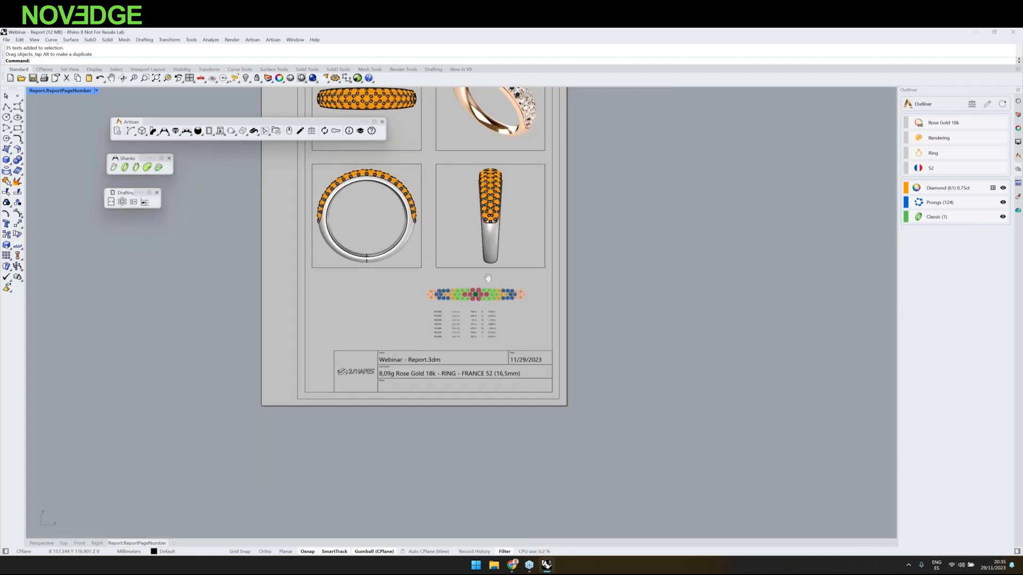
pyautogui.scroll(1, 503, 297)
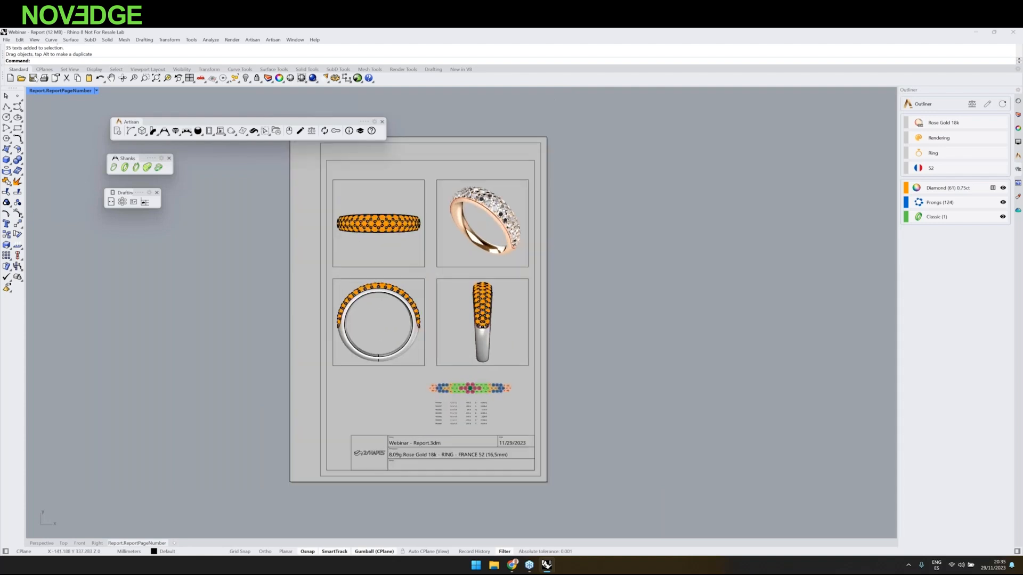
pyautogui.click(45, 78)
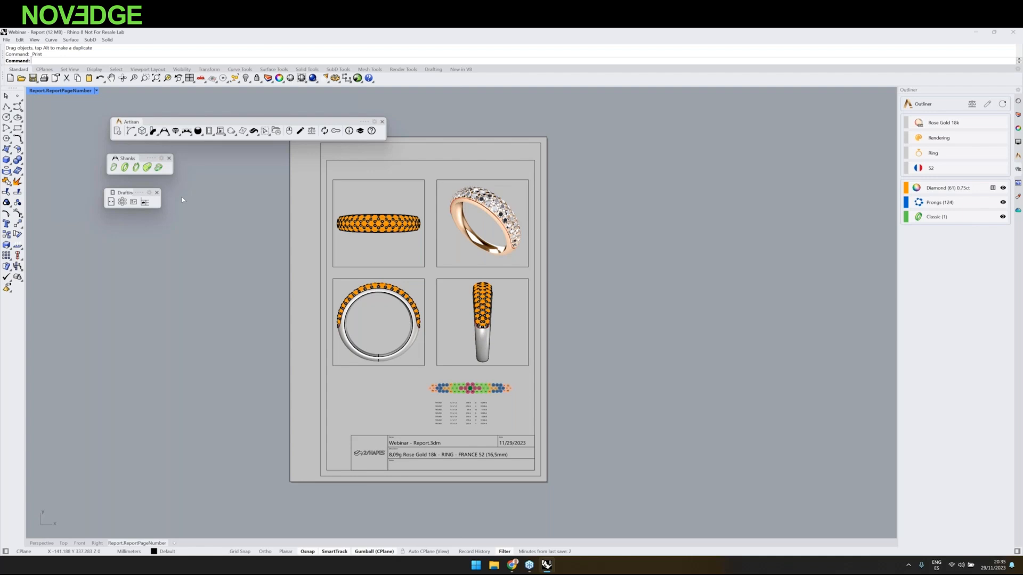
pyautogui.click(433, 214)
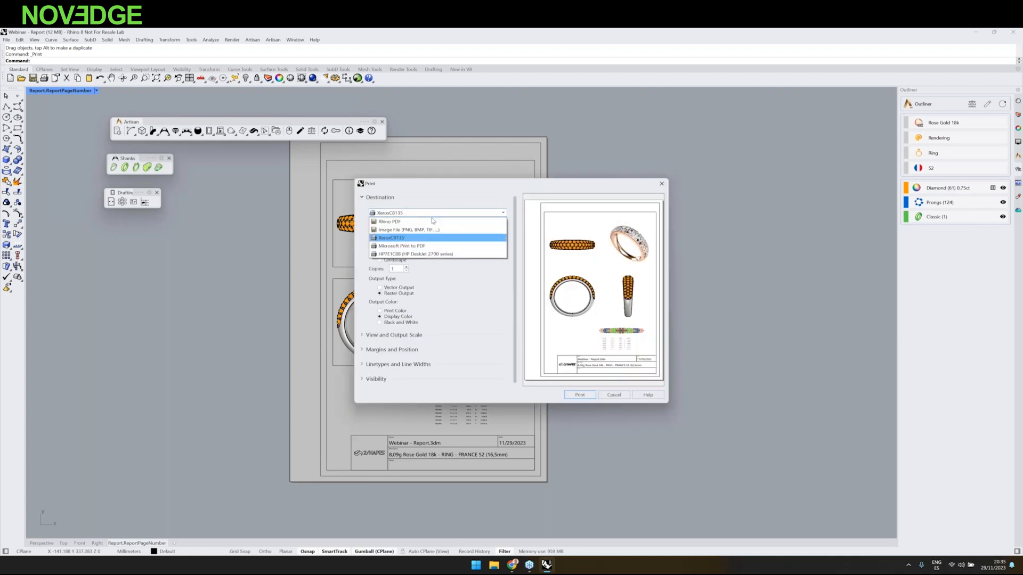
pyautogui.click(433, 222)
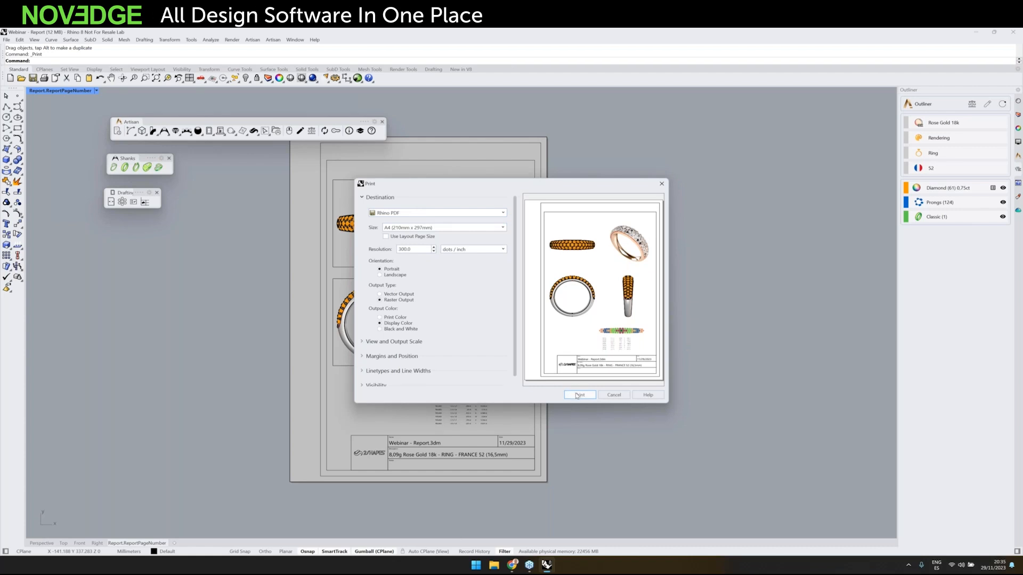
pyautogui.click(621, 395)
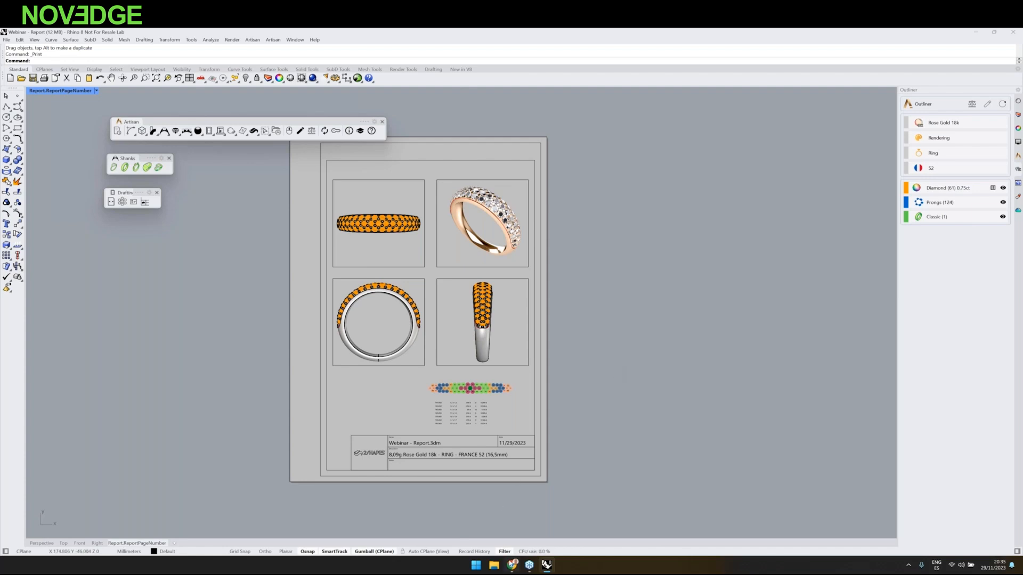
# Step: Switch to the Google Slides presentation, display slide 17, Rendering and Animation, and minimize the presentation window
pyautogui.hotkey('alt', 'Tab')
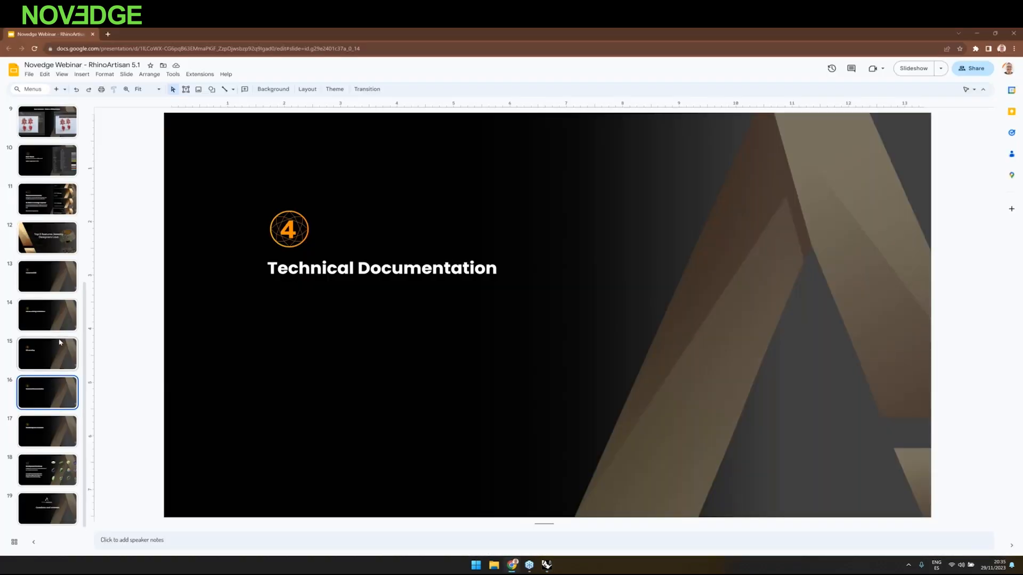
pyautogui.click(63, 429)
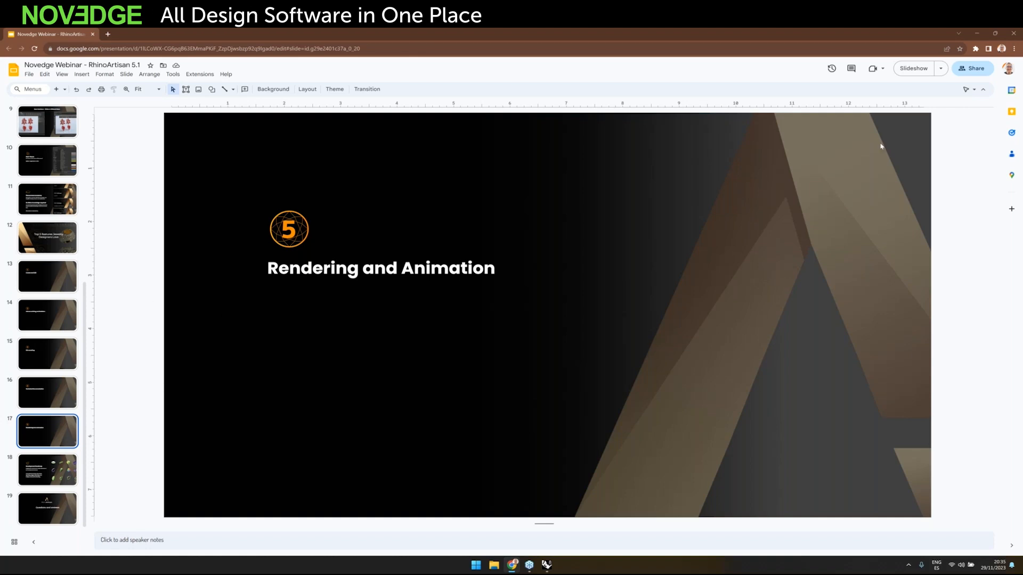
pyautogui.click(979, 34)
# Step: In Rhino, open the file Webinar - Render Studio.3dm
pyautogui.hotkey('ctrl', 'o')
pyautogui.click(510, 312)
pyautogui.click(550, 262)
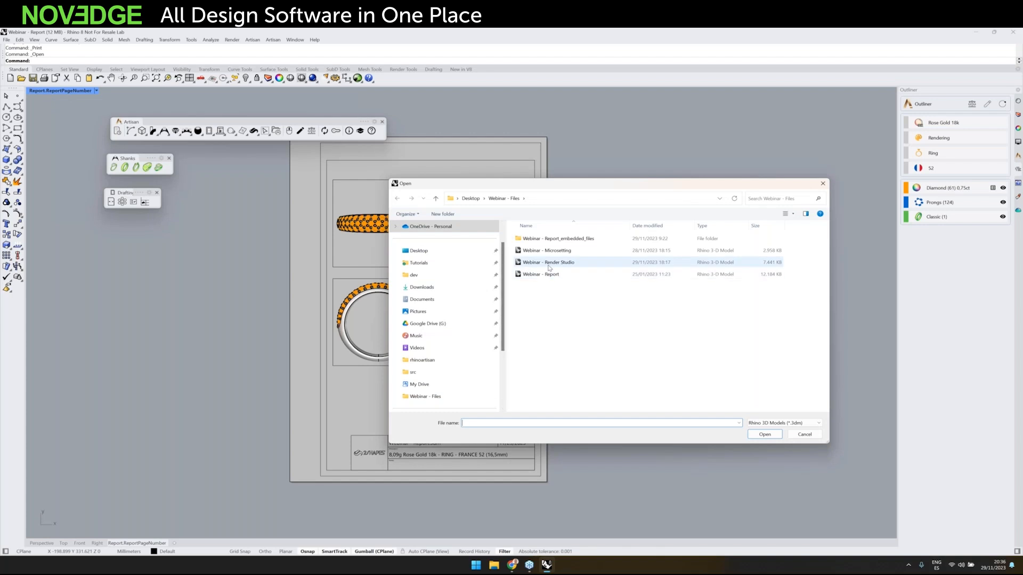
pyautogui.doubleClick(549, 264)
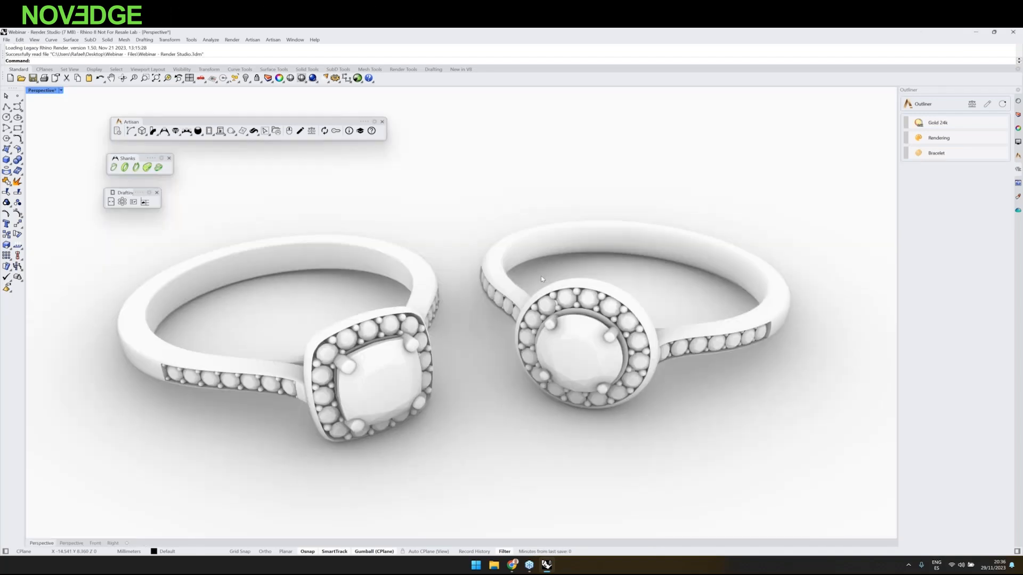
# Step: Close the floating Shanks and Drafting toolbars, and set the perspective view to Shaded display
pyautogui.click(169, 158)
pyautogui.click(157, 193)
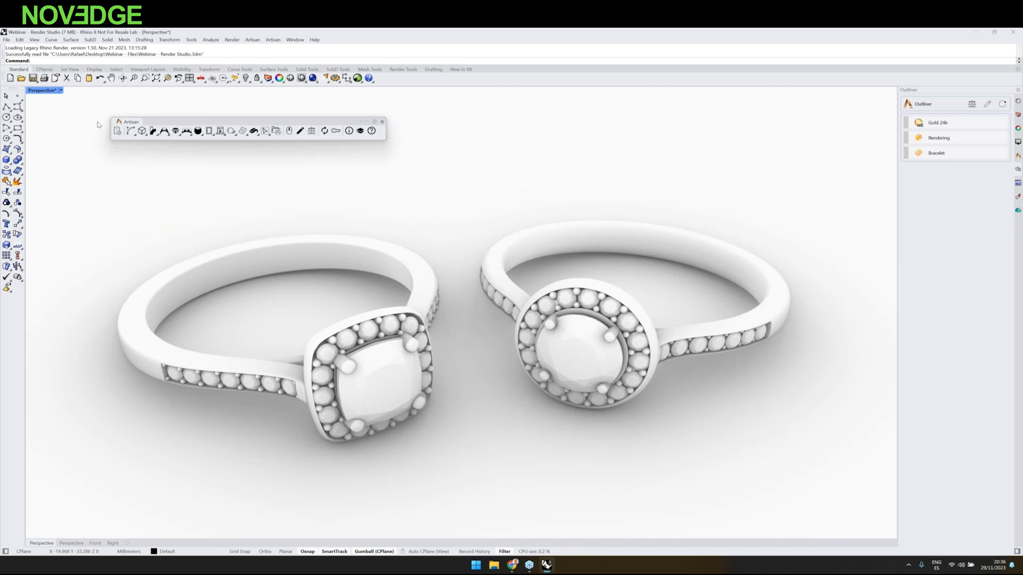
pyautogui.click(54, 92)
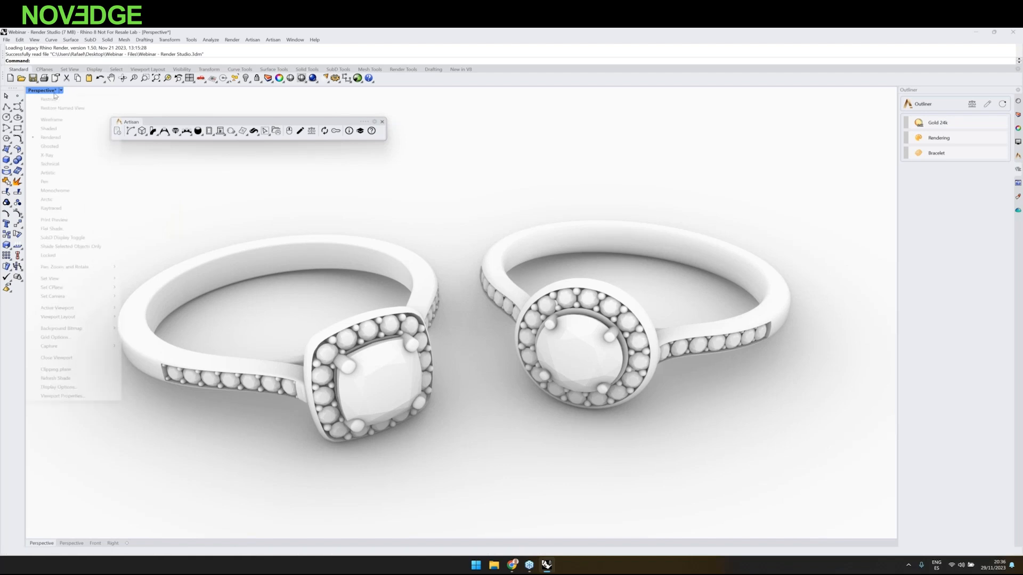
pyautogui.click(49, 129)
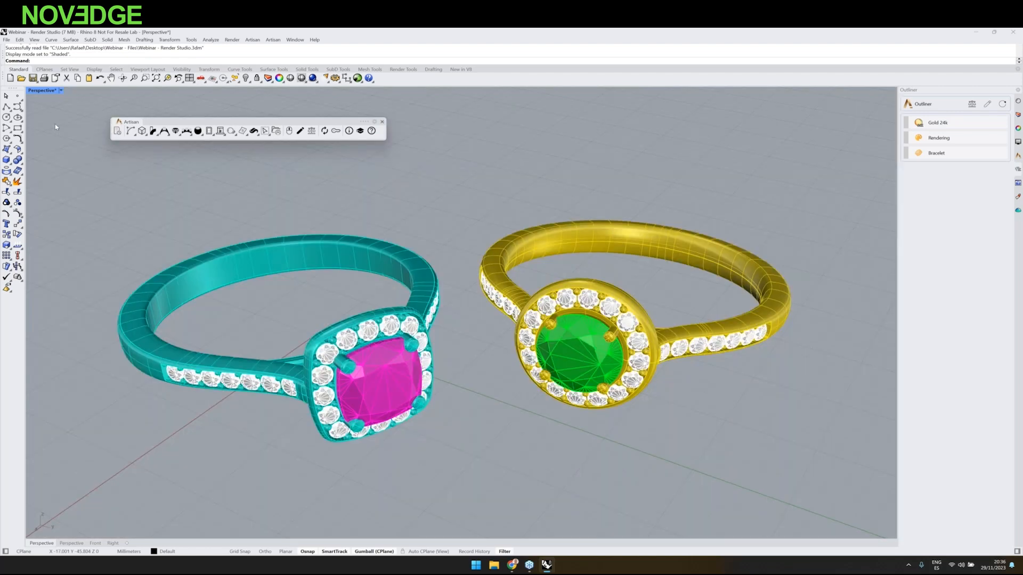
# Step: Set the perspective view to Rendered display and open Artisan's Render and Animation settings to view the available render types
pyautogui.click(51, 90)
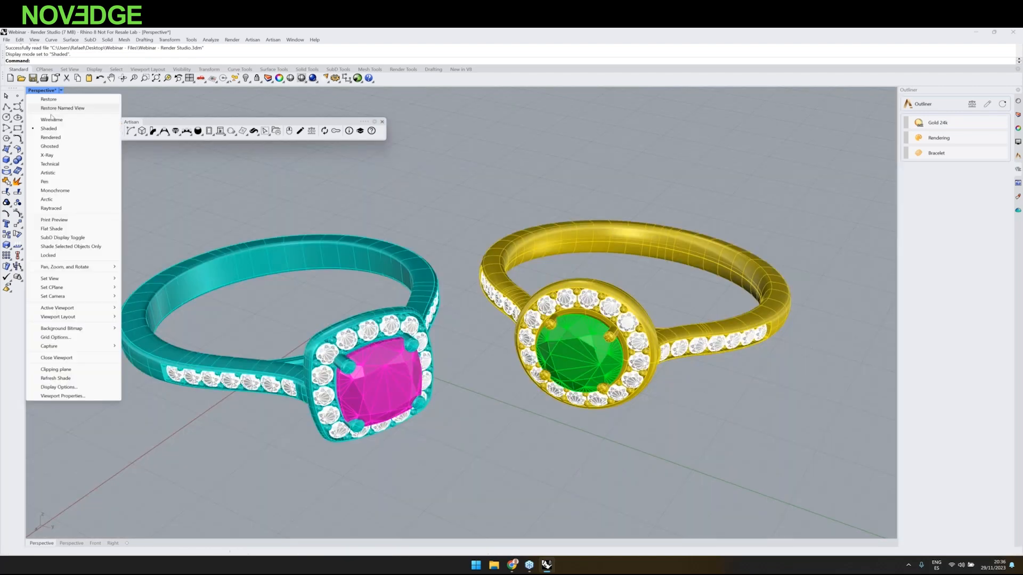
pyautogui.click(50, 138)
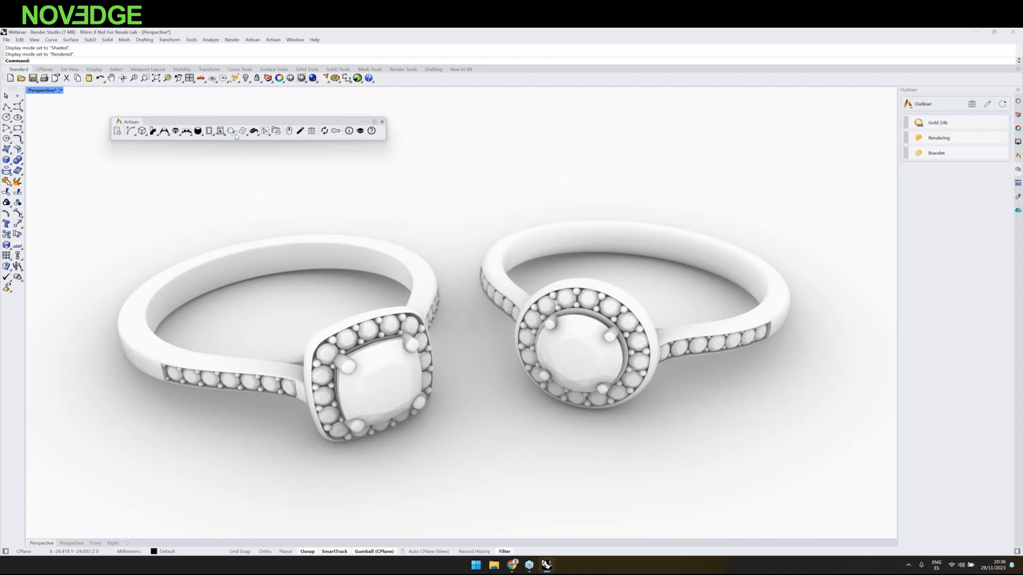
pyautogui.click(236, 135)
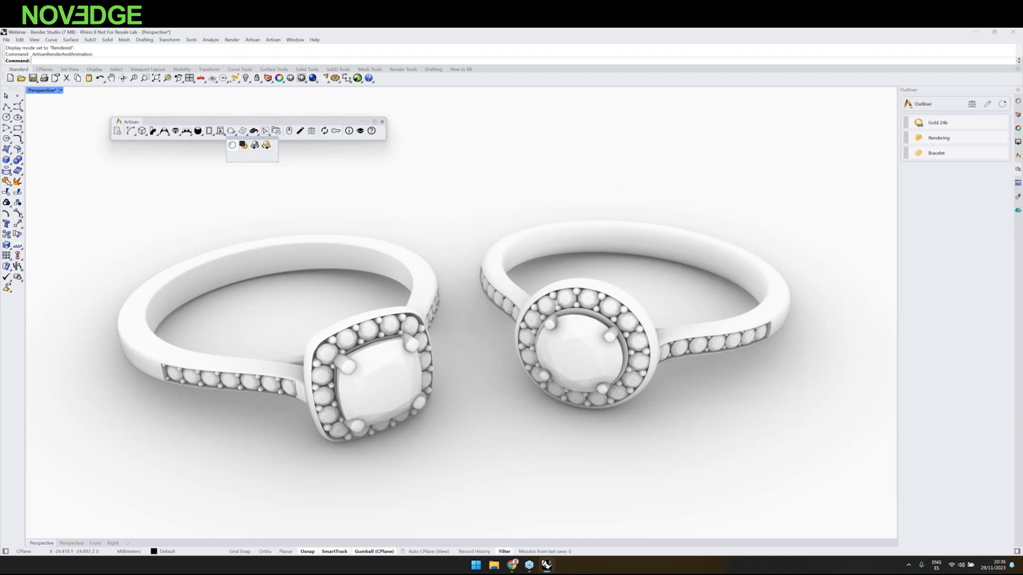
pyautogui.click(232, 145)
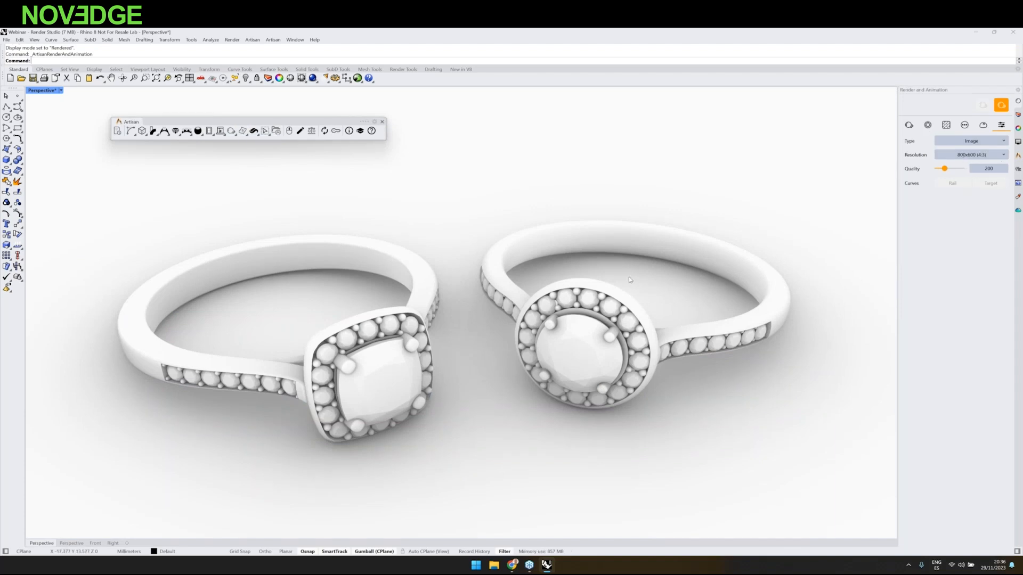
pyautogui.keyDown('shift'); pyautogui.moveTo(664, 263); pyautogui.dragTo(669, 259, button='right'); pyautogui.keyUp('shift')
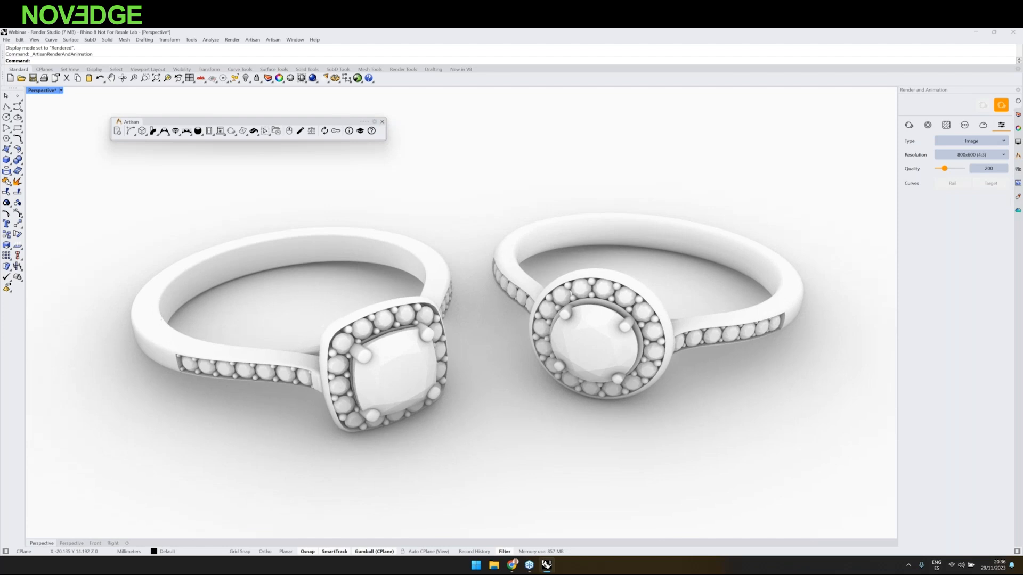
pyautogui.scroll(-3, 664, 260)
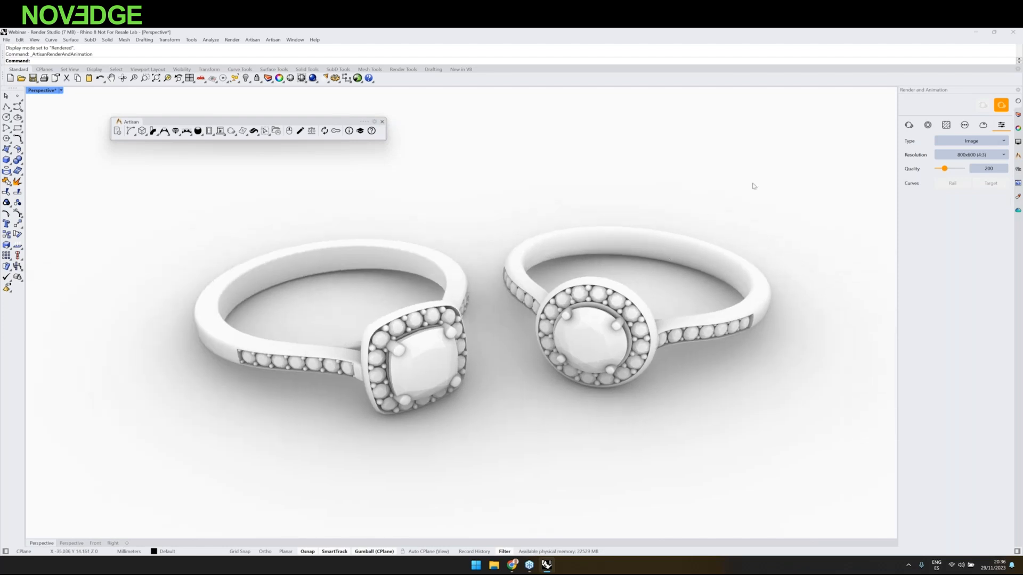
pyautogui.click(972, 141)
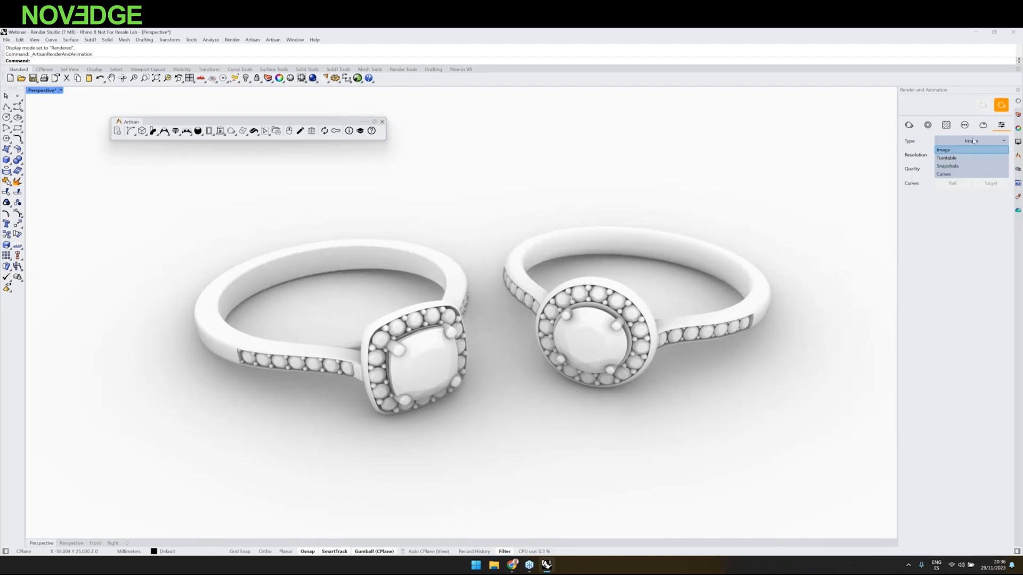
pyautogui.click(971, 140)
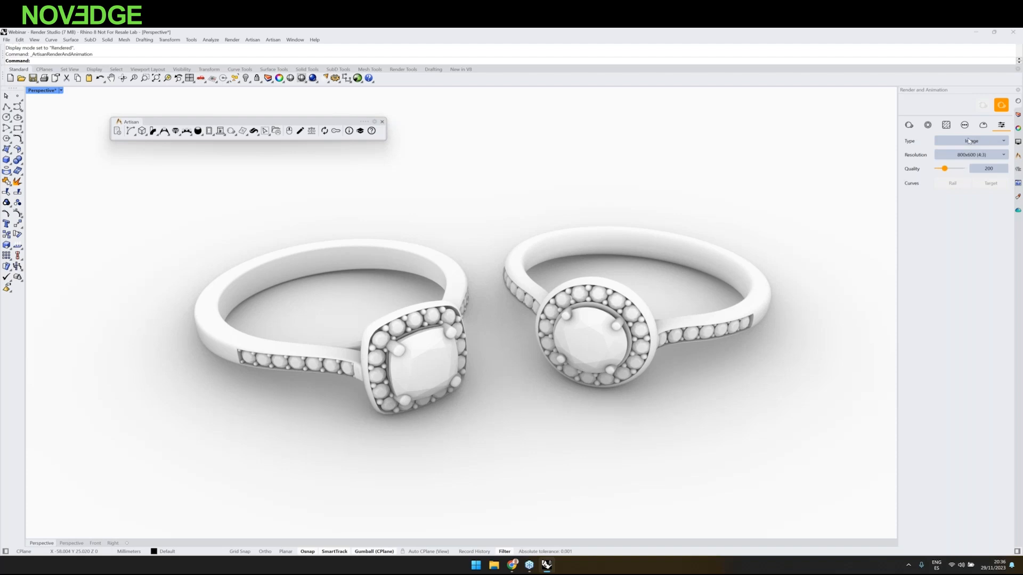
# Step: Apply the White Gold 14k material to the metal of both halo rings
pyautogui.click(909, 126)
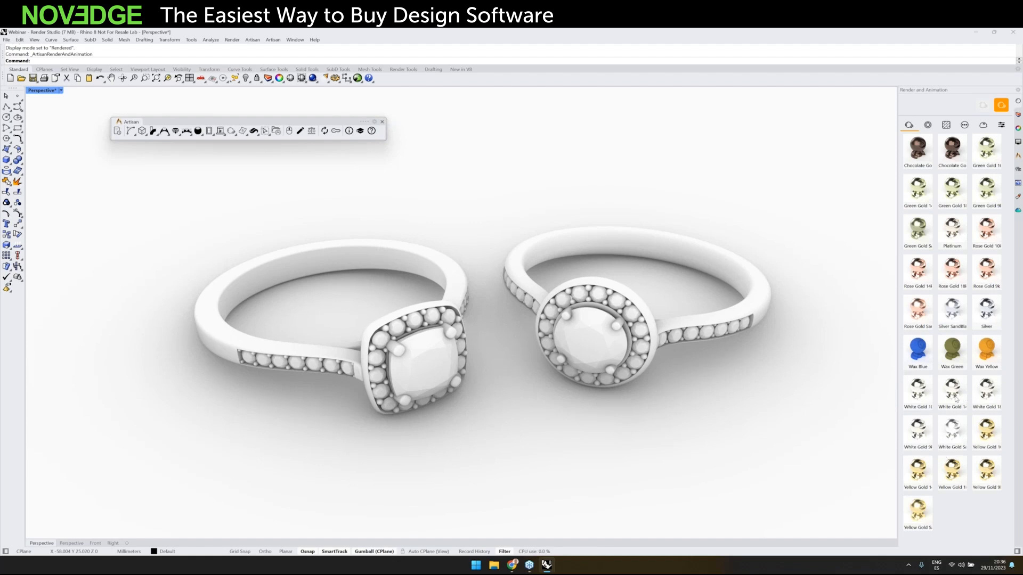
pyautogui.click(757, 340)
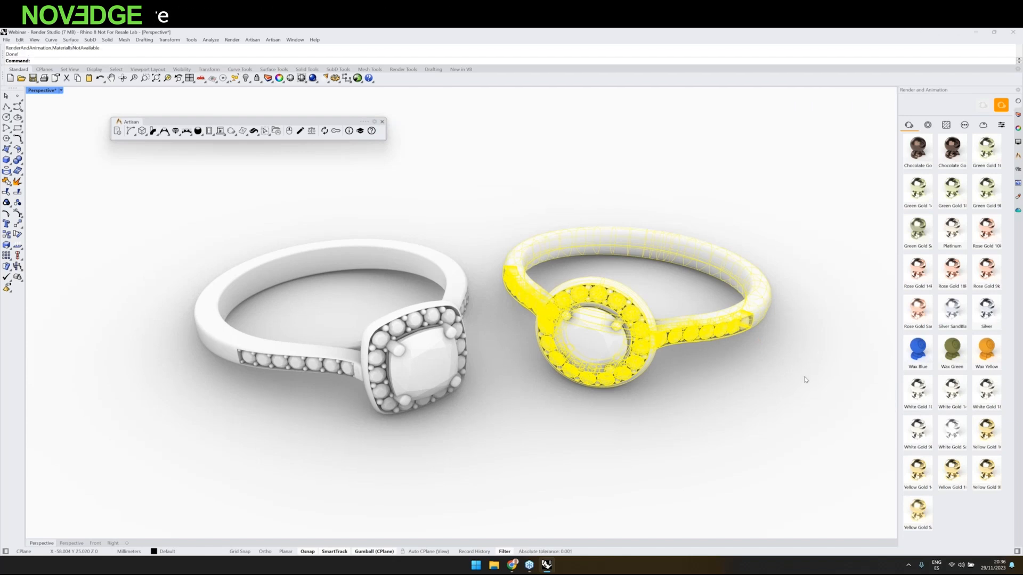
pyautogui.click(788, 399)
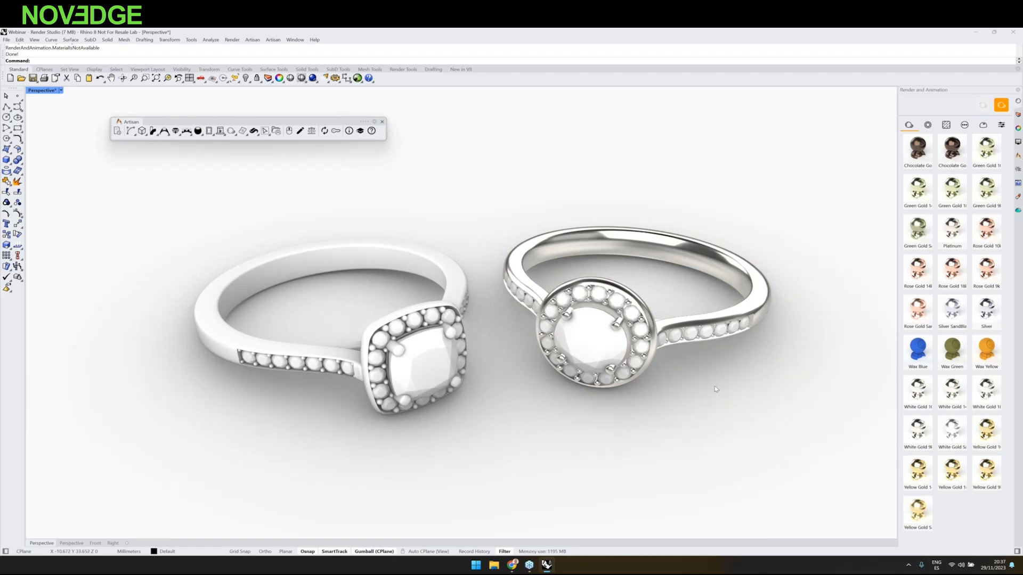
pyautogui.click(403, 256)
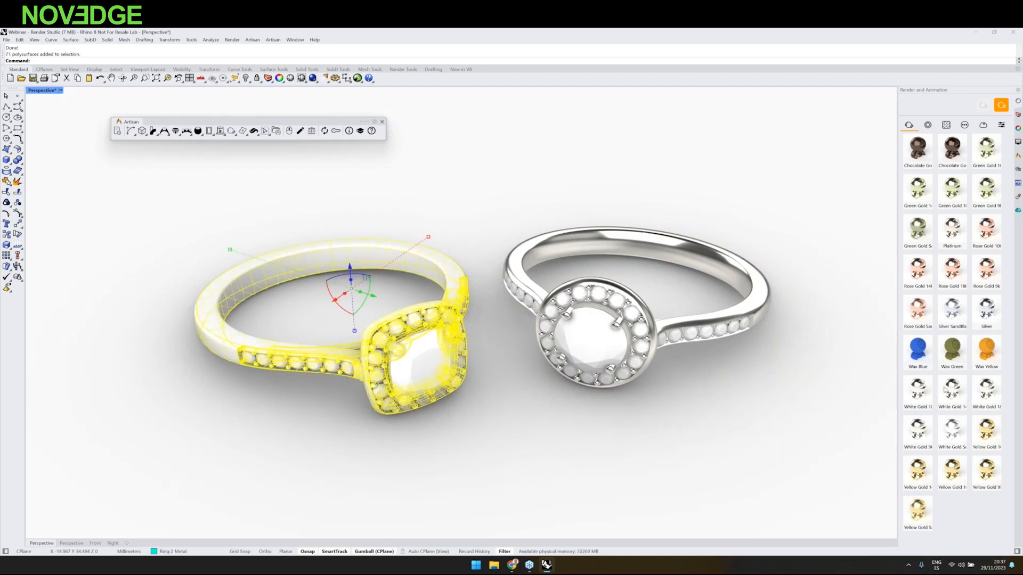
pyautogui.click(660, 431)
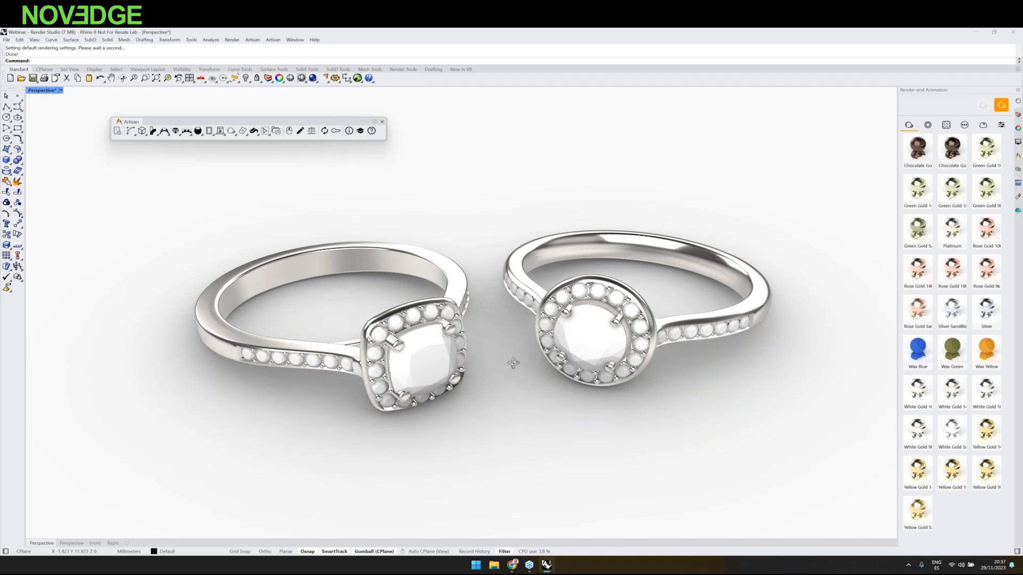
pyautogui.scroll(2, 513, 363)
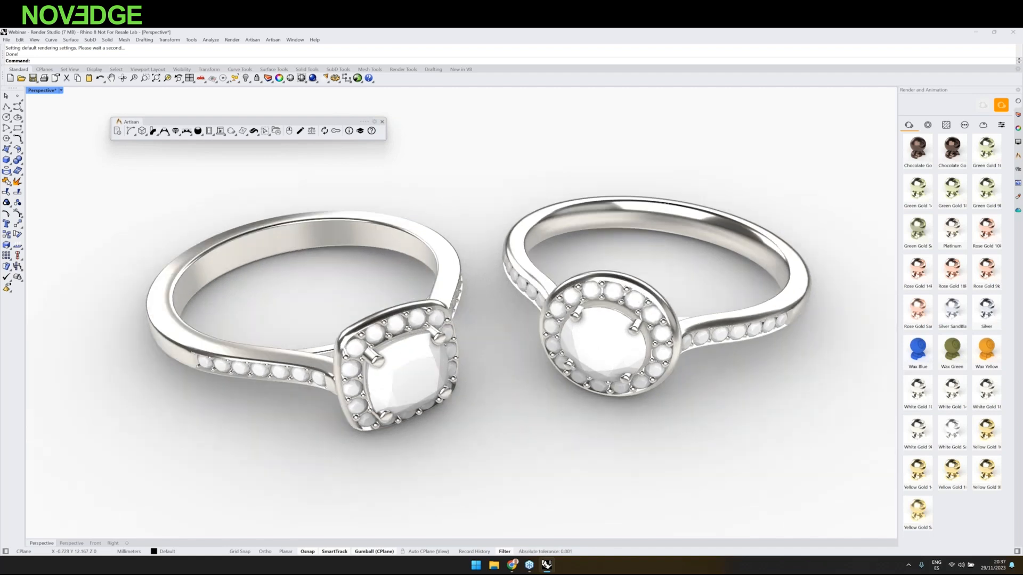
pyautogui.moveTo(513, 363); pyautogui.dragTo(511, 331, button='right')
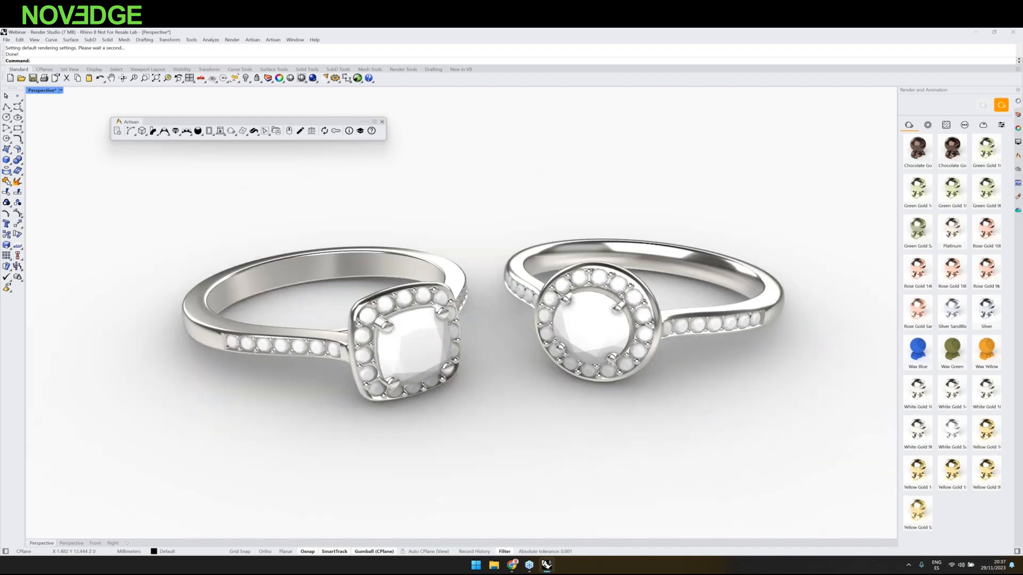
# Step: Apply Diamond to the small pavé stones and Emerald to the centre stones of both rings
pyautogui.click(927, 126)
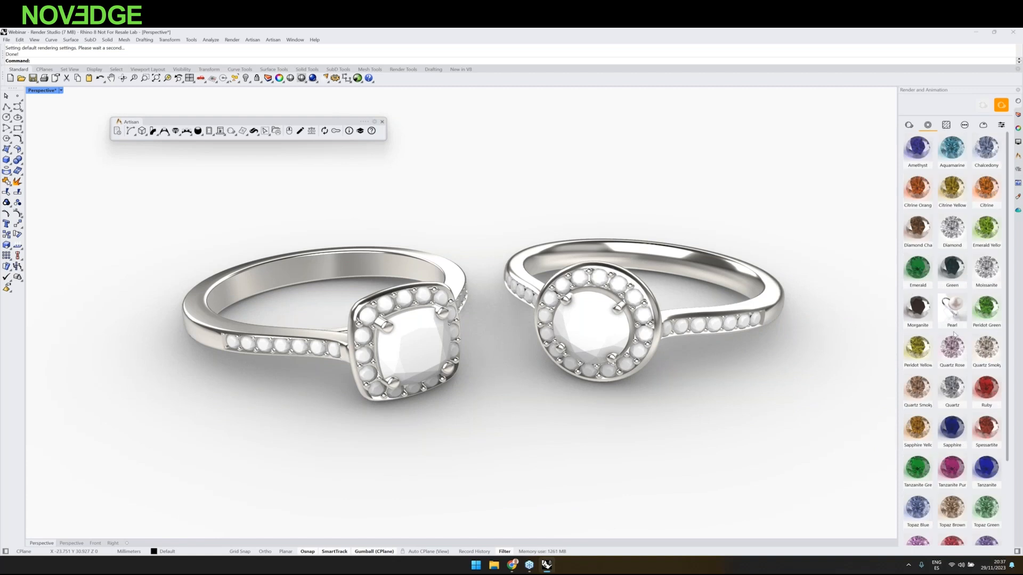
pyautogui.scroll(-1, 953, 335)
pyautogui.scroll(1, 953, 336)
pyautogui.moveTo(959, 228); pyautogui.dragTo(644, 316)
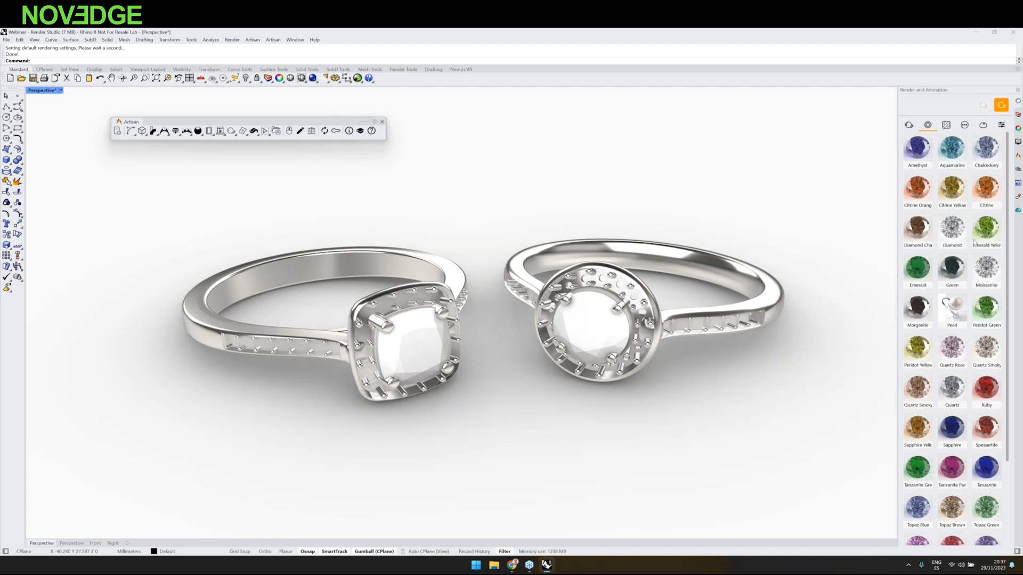
pyautogui.moveTo(918, 271); pyautogui.dragTo(594, 328)
pyautogui.moveTo(919, 270); pyautogui.dragTo(417, 352)
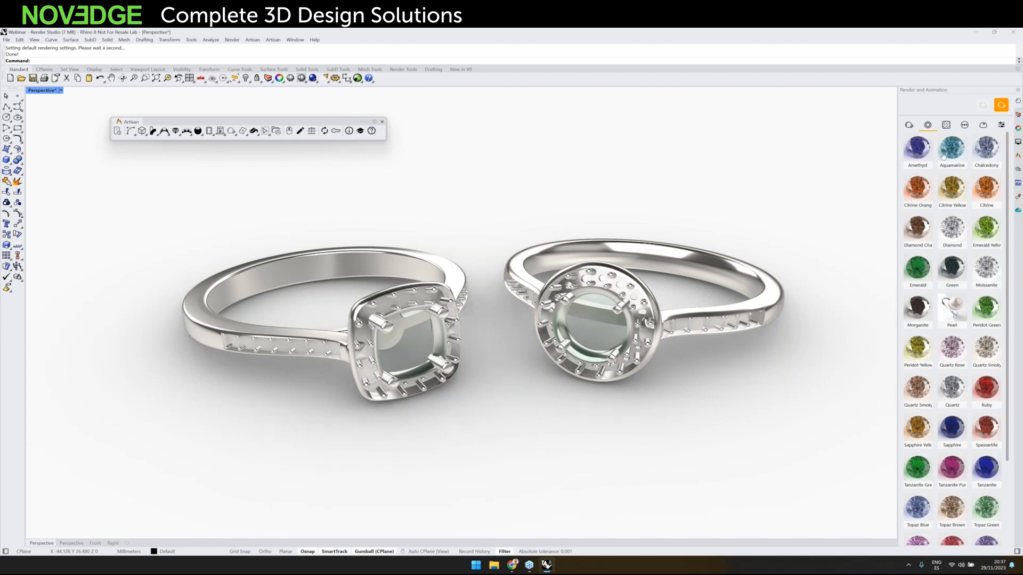
# Step: Try the Basic Ground Reflection material on the ground, followed by the light blue and turquoise reflective variants
pyautogui.click(946, 126)
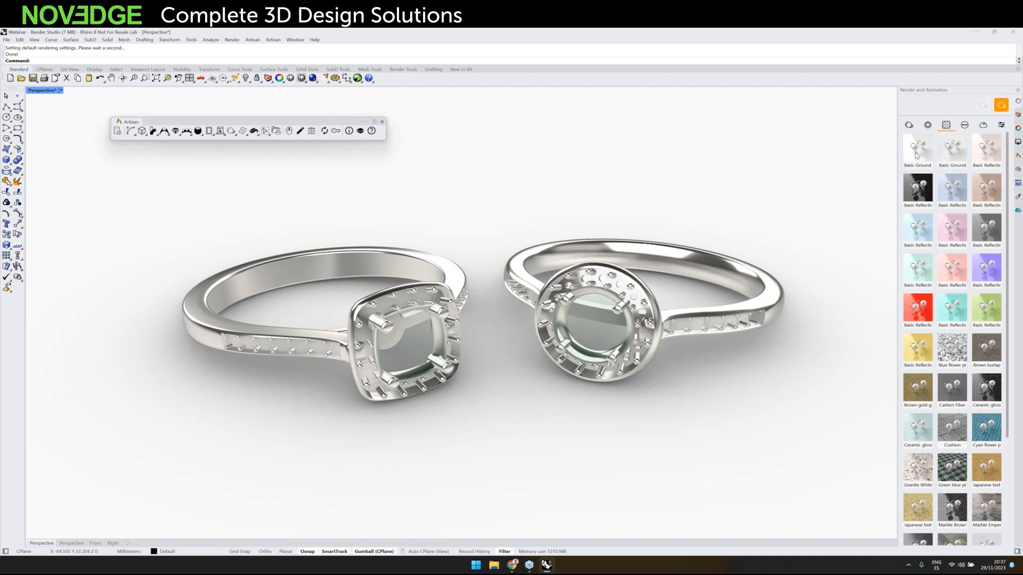
pyautogui.click(916, 155)
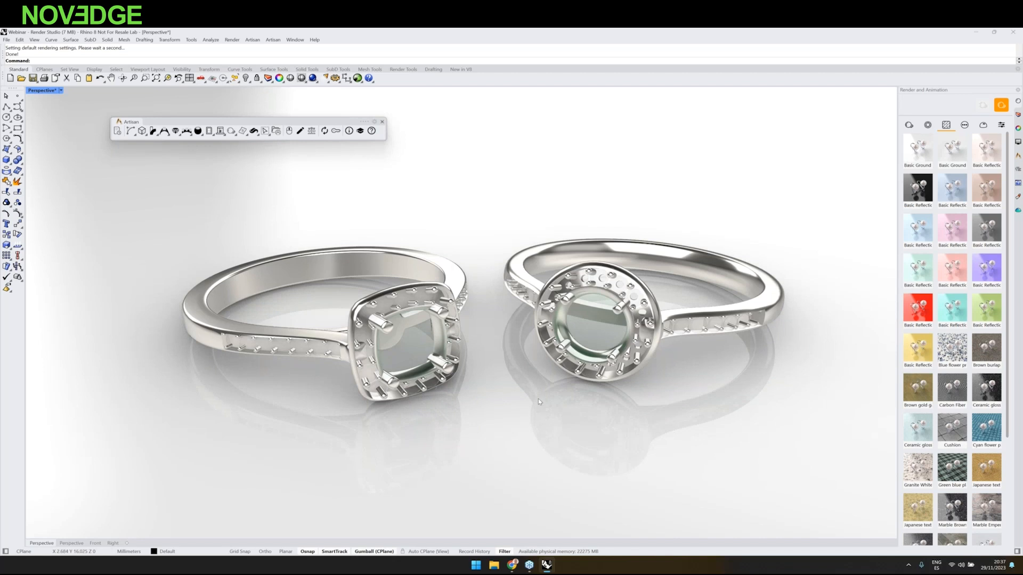
pyautogui.click(946, 194)
pyautogui.click(931, 239)
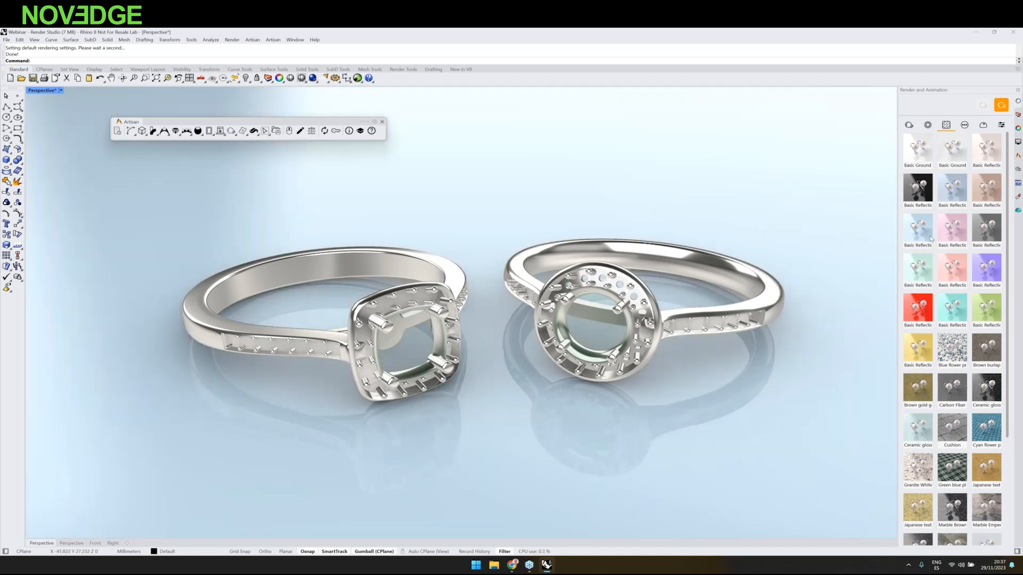
pyautogui.click(950, 271)
pyautogui.click(952, 313)
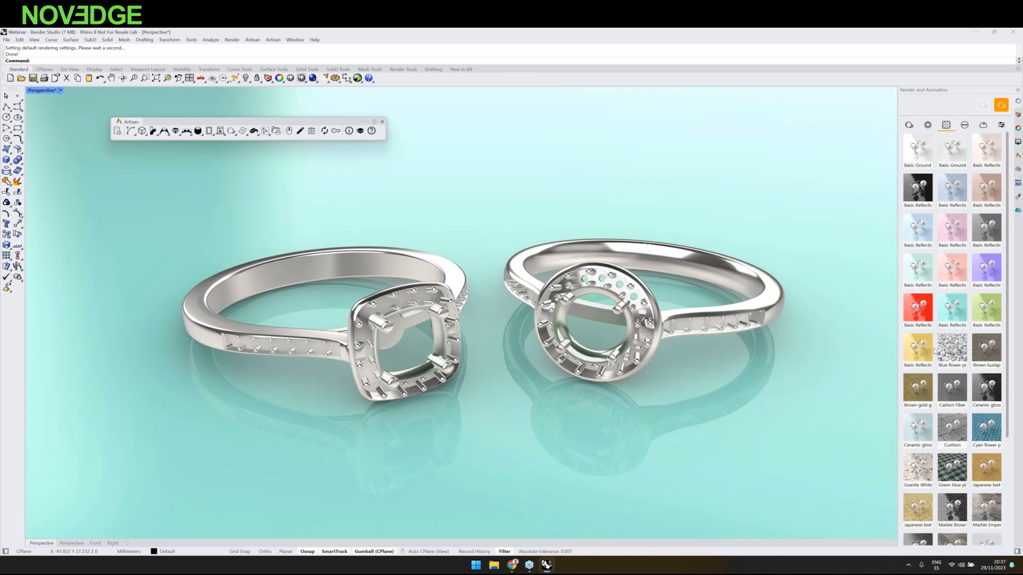
# Step: Try the plain non-reflective ground, and return the ground to Basic Ground Reflection
pyautogui.click(952, 149)
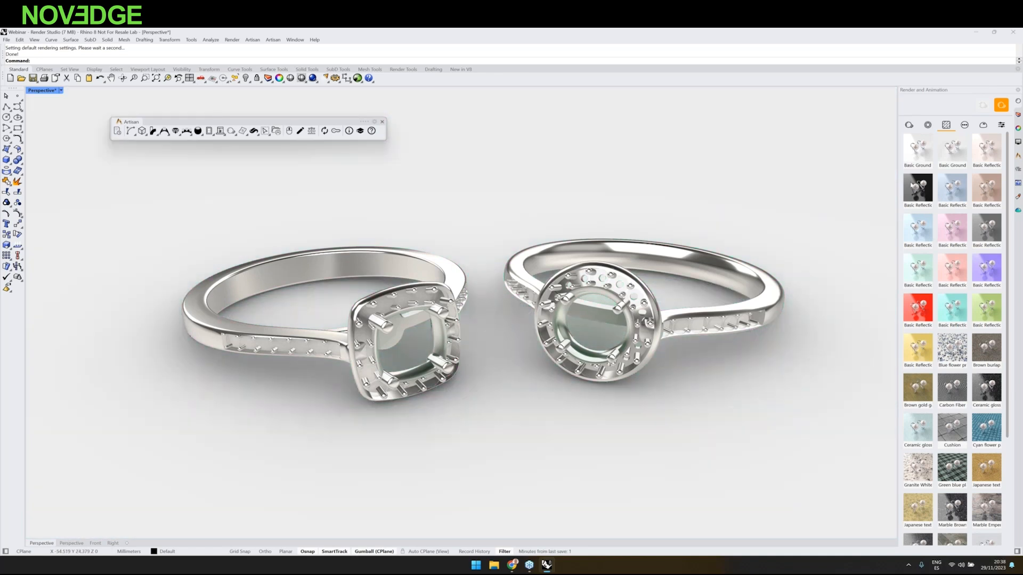
pyautogui.click(907, 197)
pyautogui.click(923, 159)
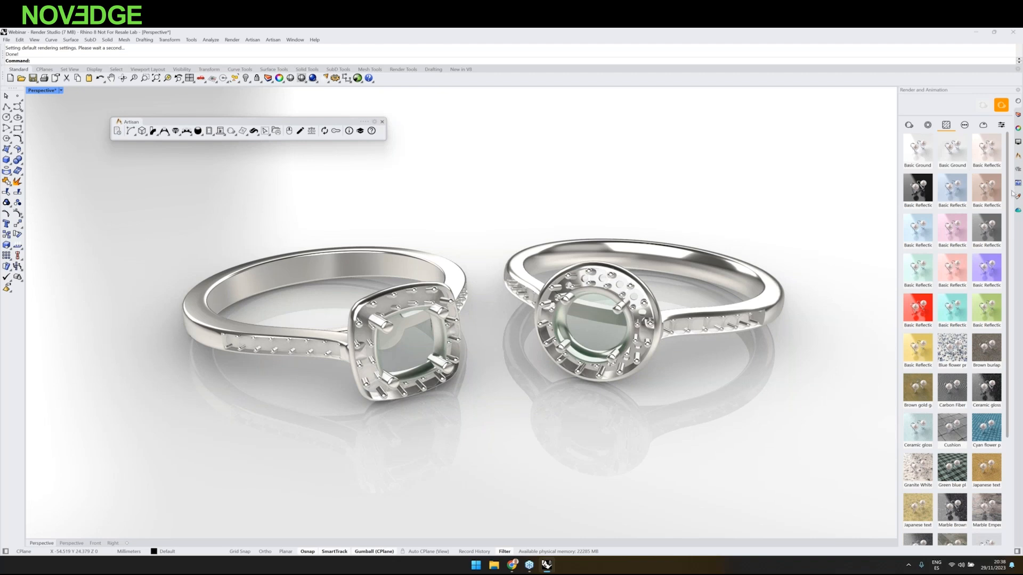
# Step: Show Rhino's Ground Plane settings, examine the applied ground material and the scene's materials, and return to Render and Animation
pyautogui.click(1002, 204)
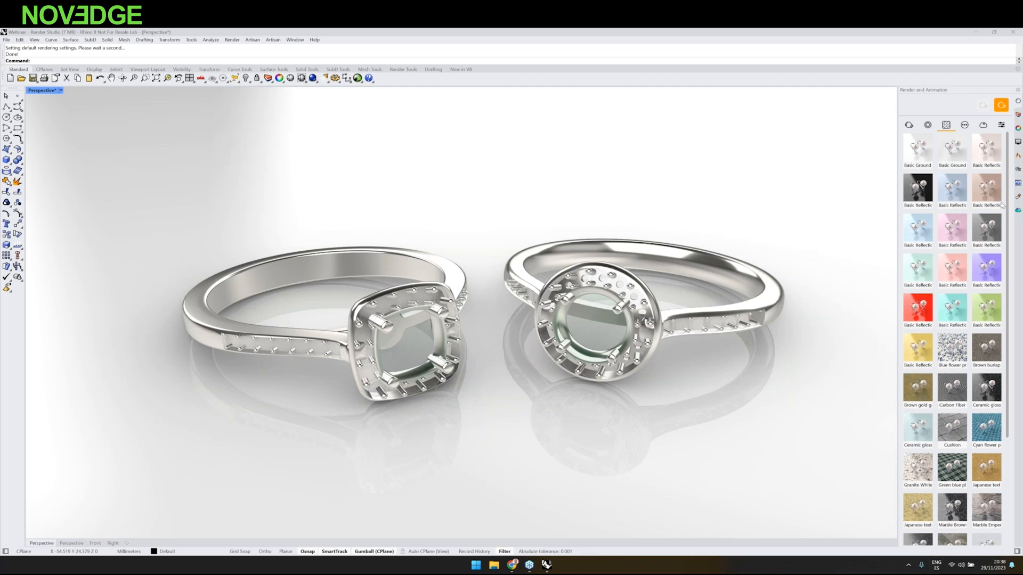
pyautogui.click(1018, 238)
pyautogui.rightClick(1018, 238)
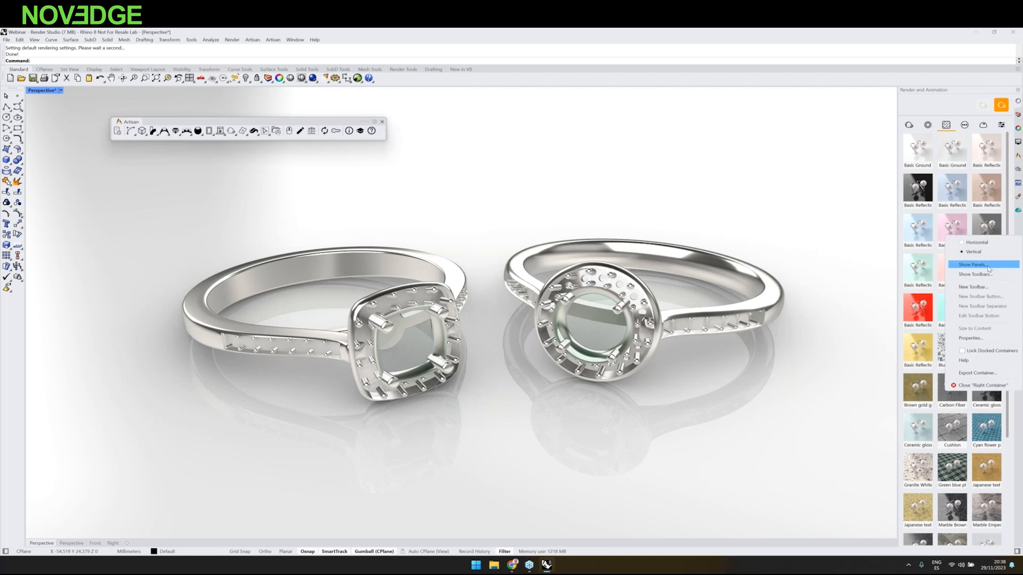
pyautogui.click(985, 266)
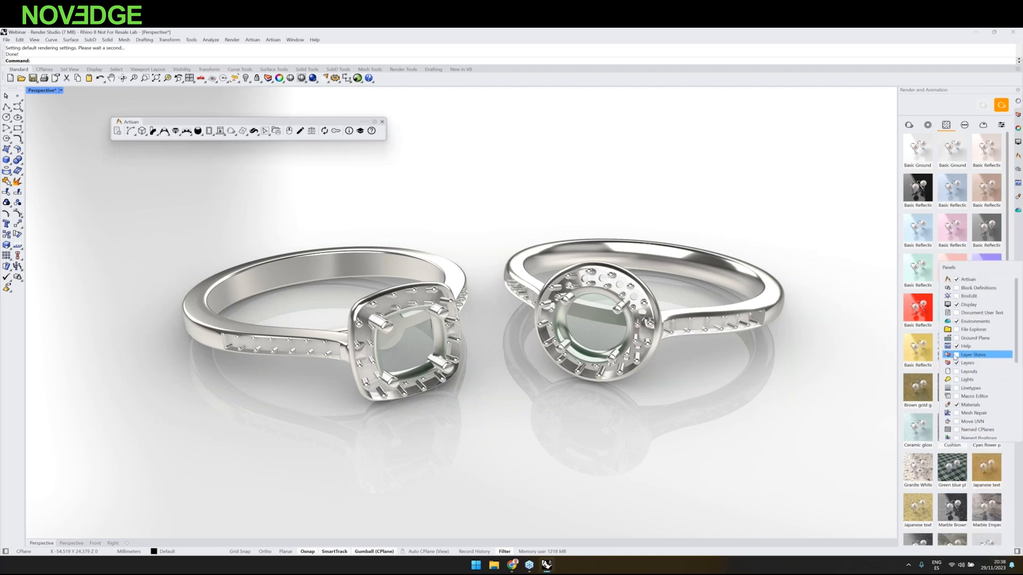
pyautogui.scroll(-1, 952, 387)
pyautogui.scroll(-4, 952, 387)
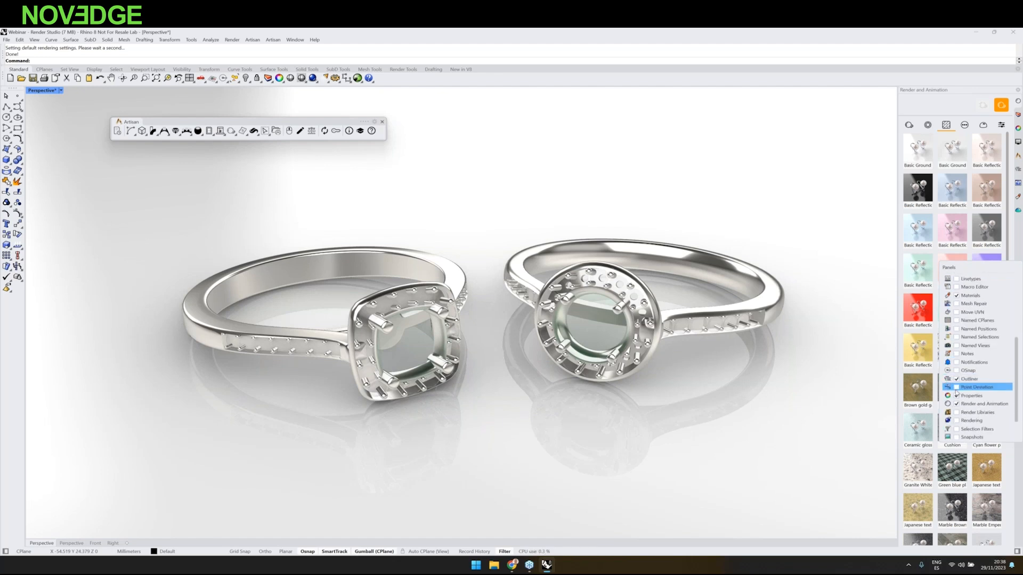
pyautogui.scroll(1, 958, 349)
pyautogui.scroll(3, 957, 340)
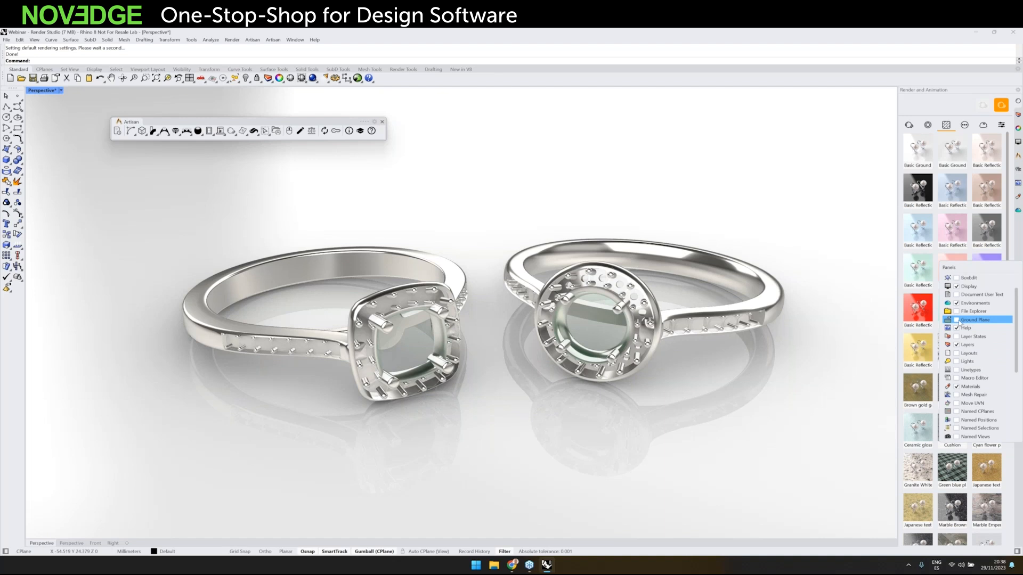
pyautogui.click(958, 320)
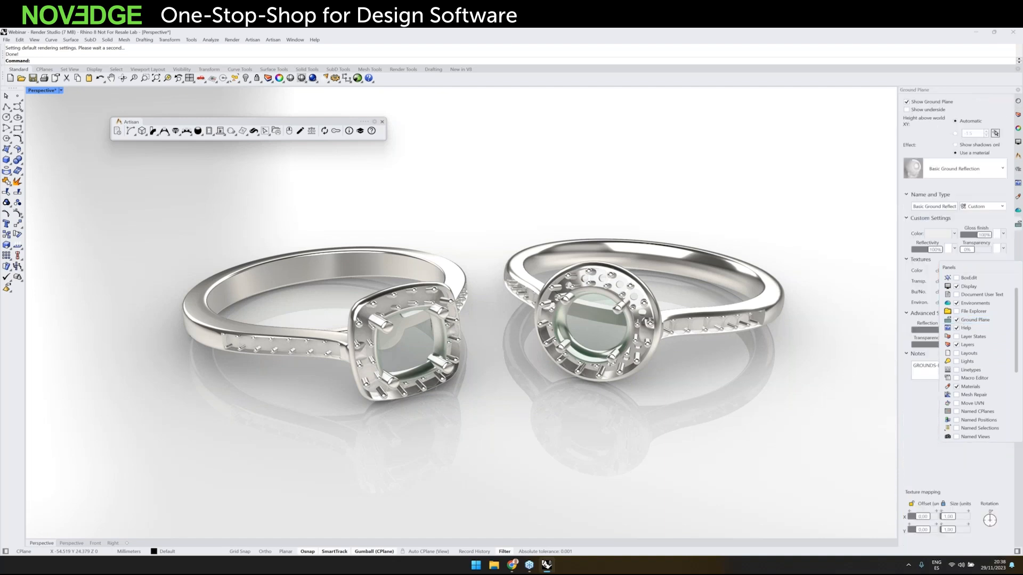
pyautogui.click(937, 168)
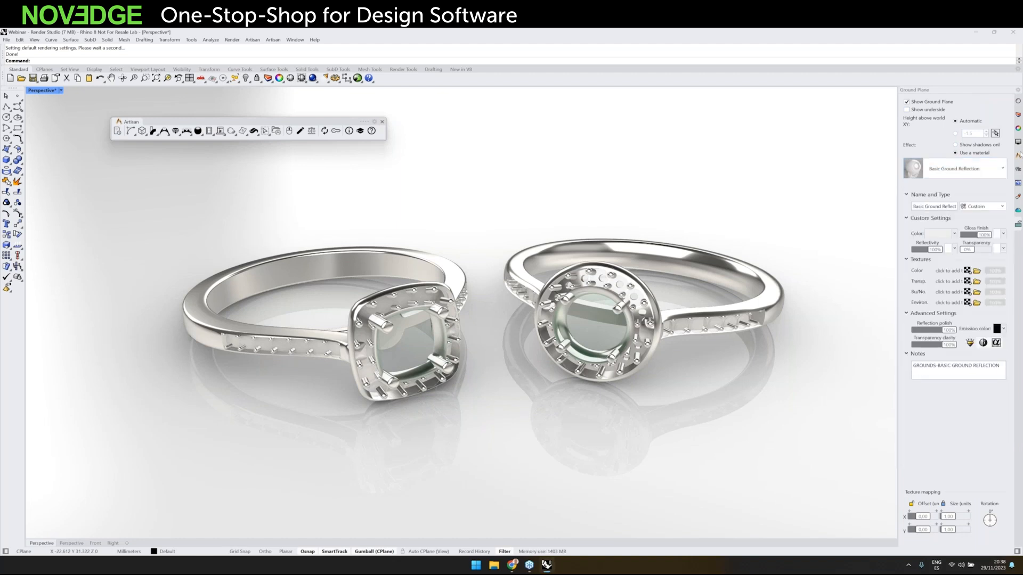
pyautogui.click(1017, 196)
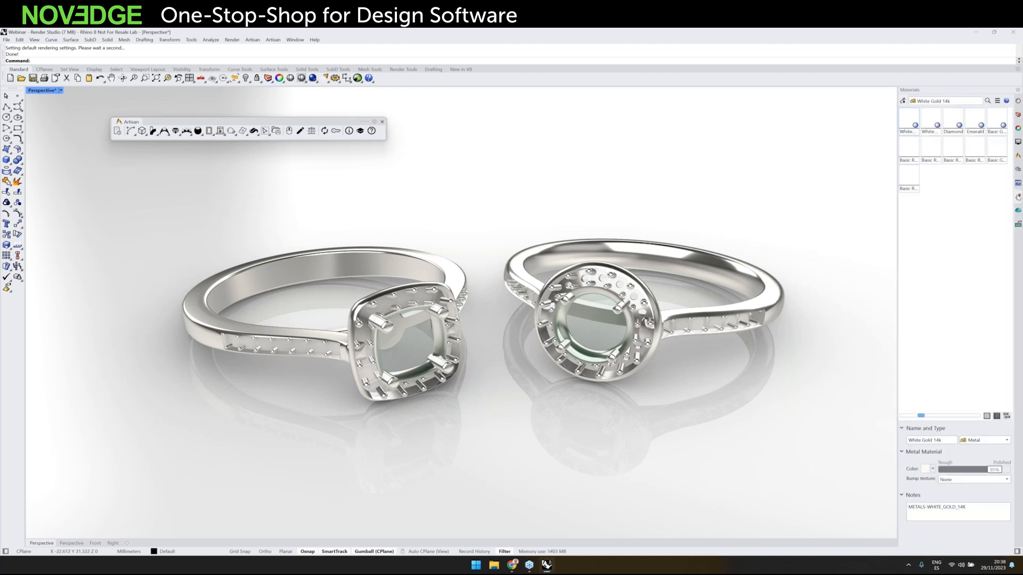
pyautogui.click(969, 122)
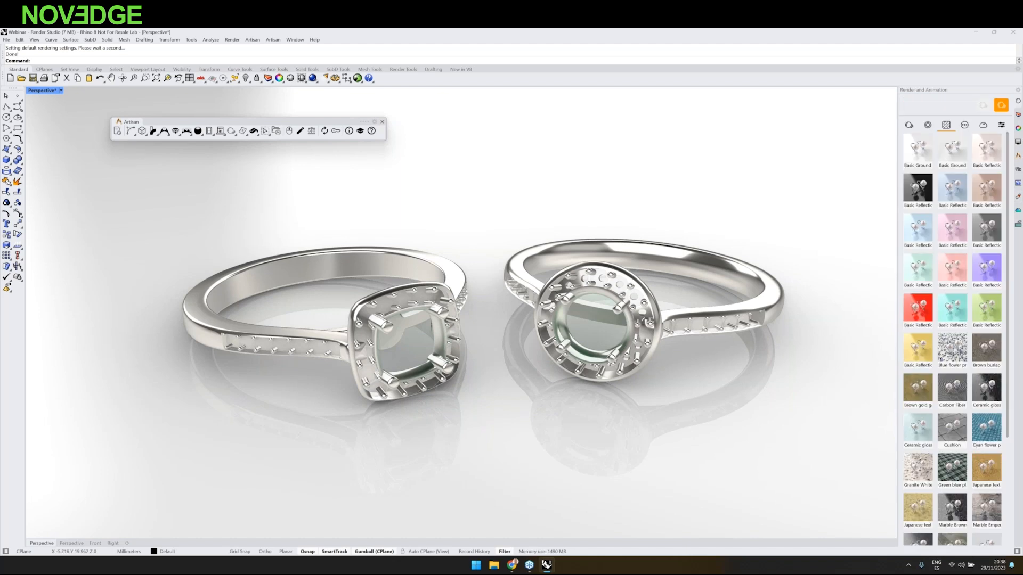
# Step: Apply the pale green Basic Reflection material to the ground beneath the rings
pyautogui.moveTo(461, 314)
pyautogui.mouseDown(button='right')
pyautogui.moveTo(461, 346)
pyautogui.moveTo(461, 325)
pyautogui.mouseUp(button='right')
pyautogui.scroll(1, 659, 347)
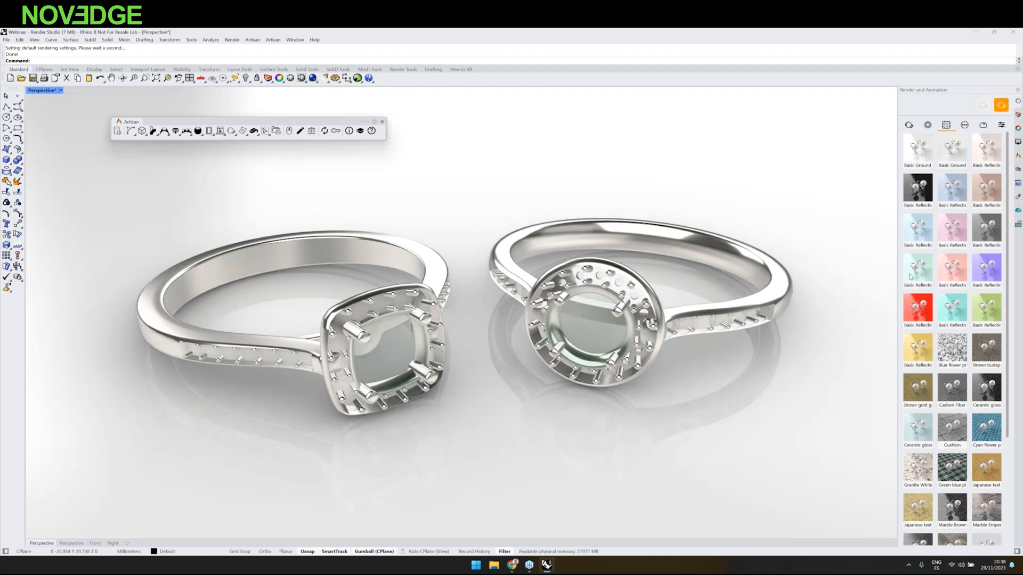
pyautogui.moveTo(909, 276); pyautogui.dragTo(601, 410)
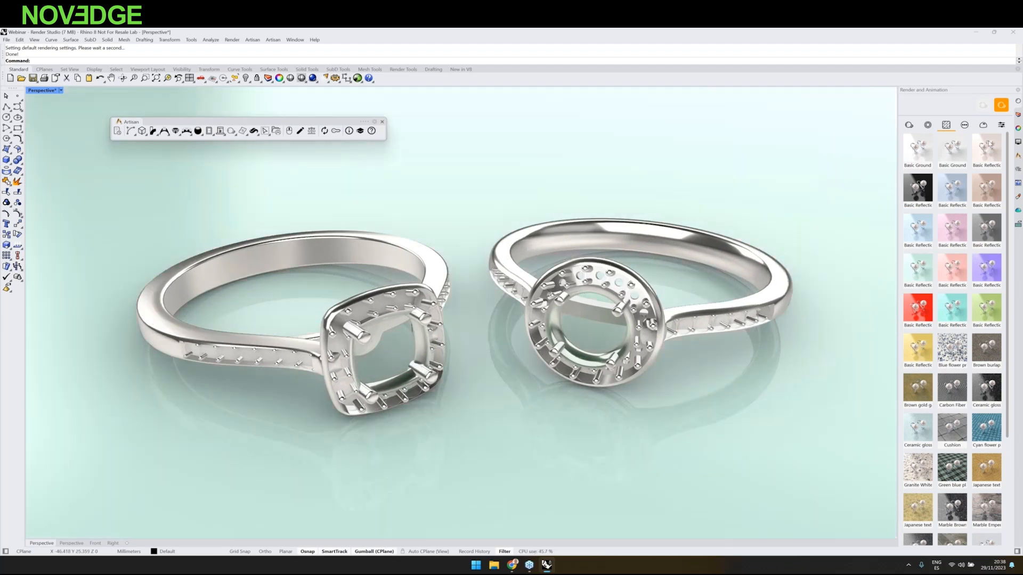
# Step: Look through the fabric and leather materials and the environments, and open the render settings
pyautogui.click(963, 125)
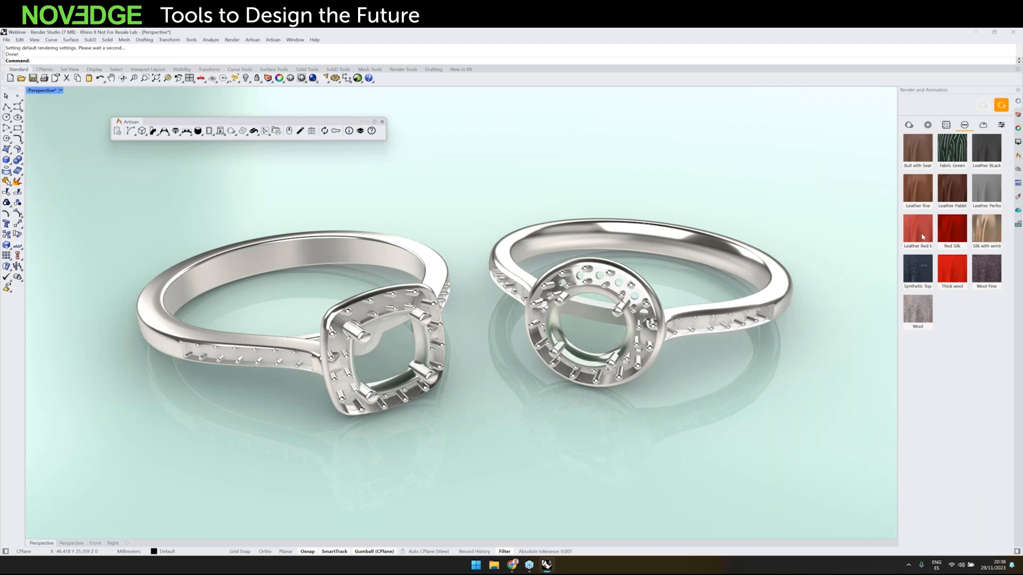
pyautogui.click(983, 124)
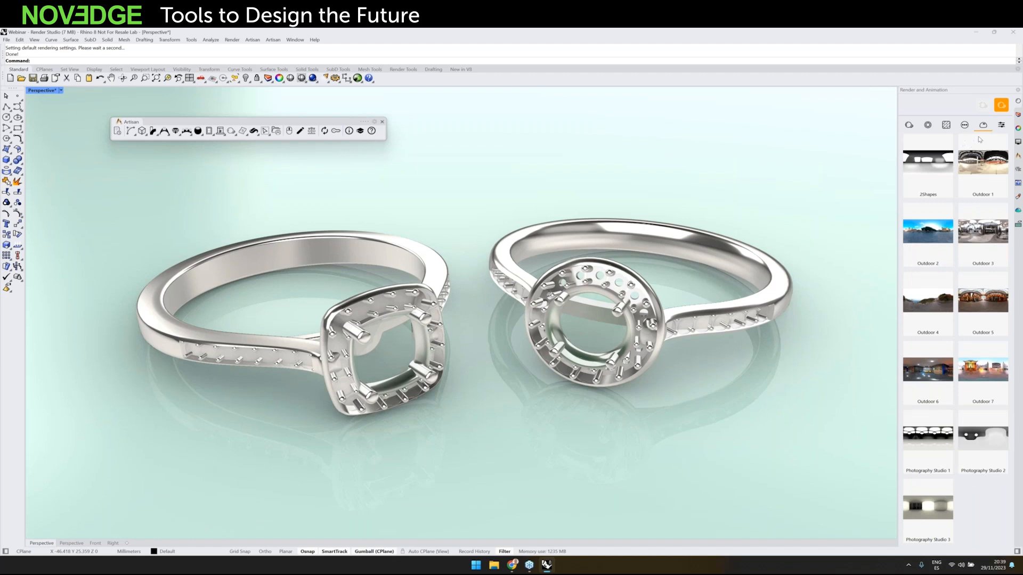
pyautogui.click(1001, 124)
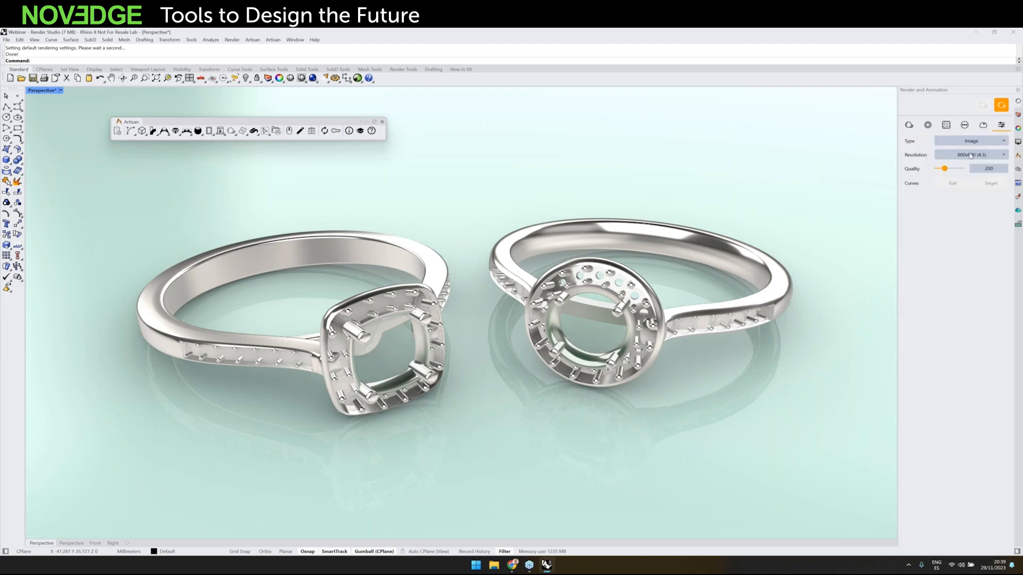
# Step: Preview the rings in Raytraced display mode, and test-render a small window over the round halo setting
pyautogui.click(51, 91)
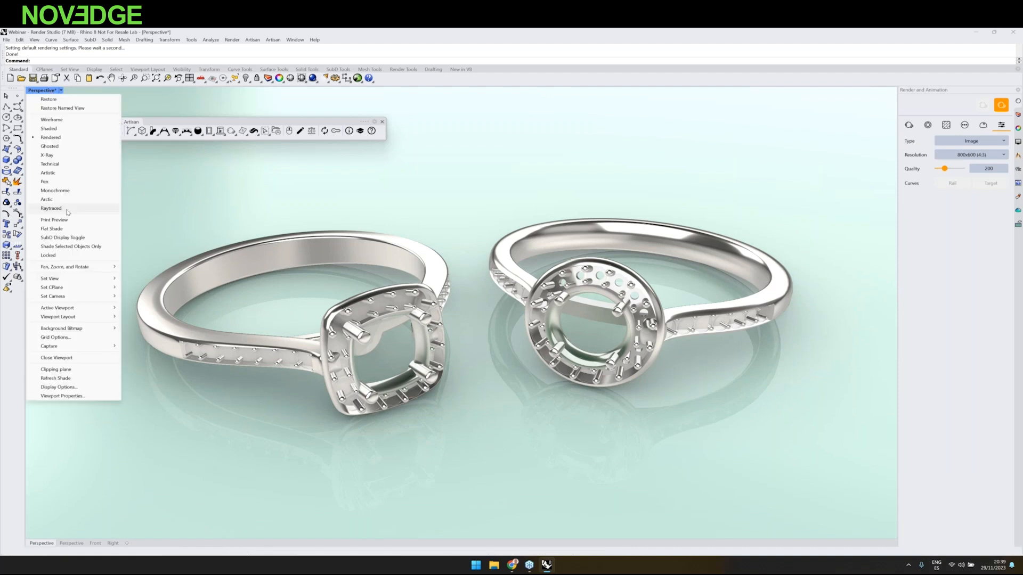
pyautogui.click(51, 208)
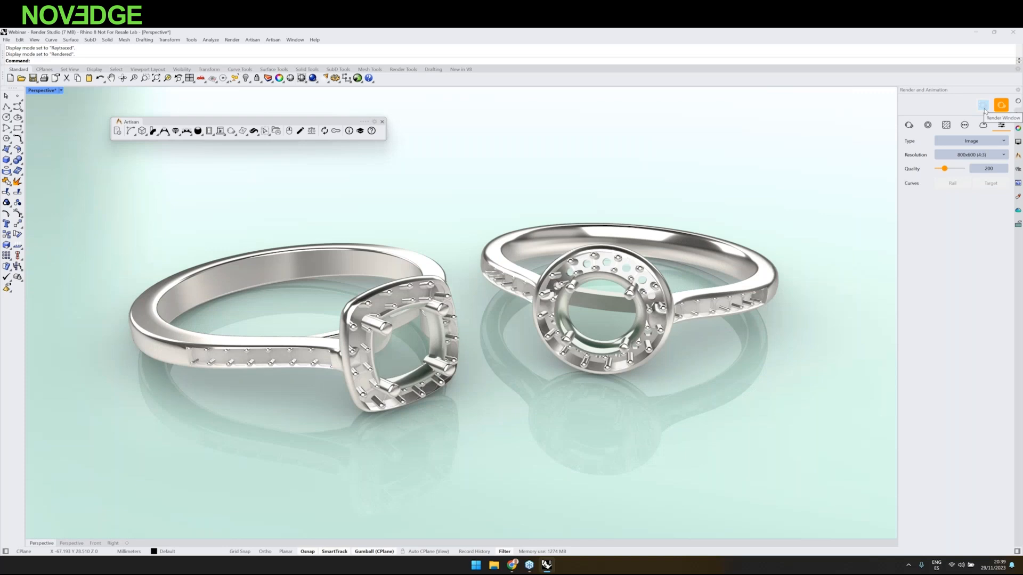
pyautogui.click(983, 106)
pyautogui.click(573, 316)
pyautogui.click(637, 368)
pyautogui.press('Return')
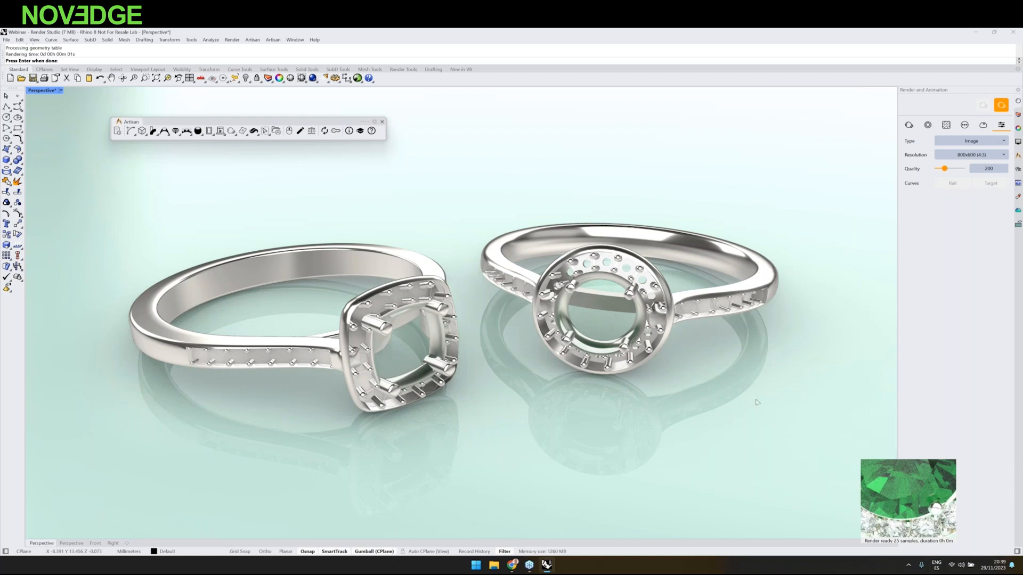
pyautogui.press('Return')
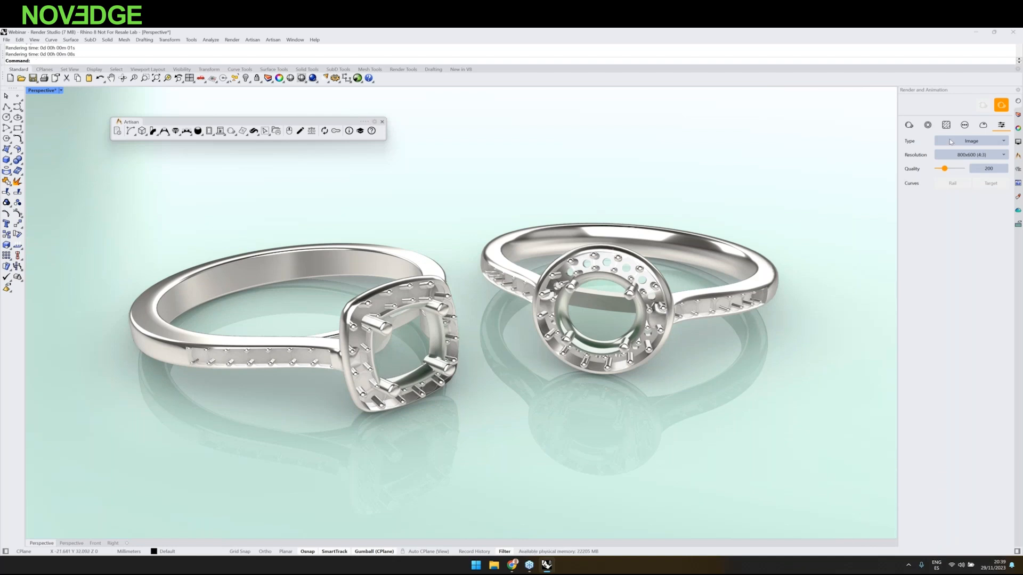
# Step: Try the Instagram Post Square 1080x1080 resolution followed by 1280x720 (16:9), and check the available render types
pyautogui.click(1004, 155)
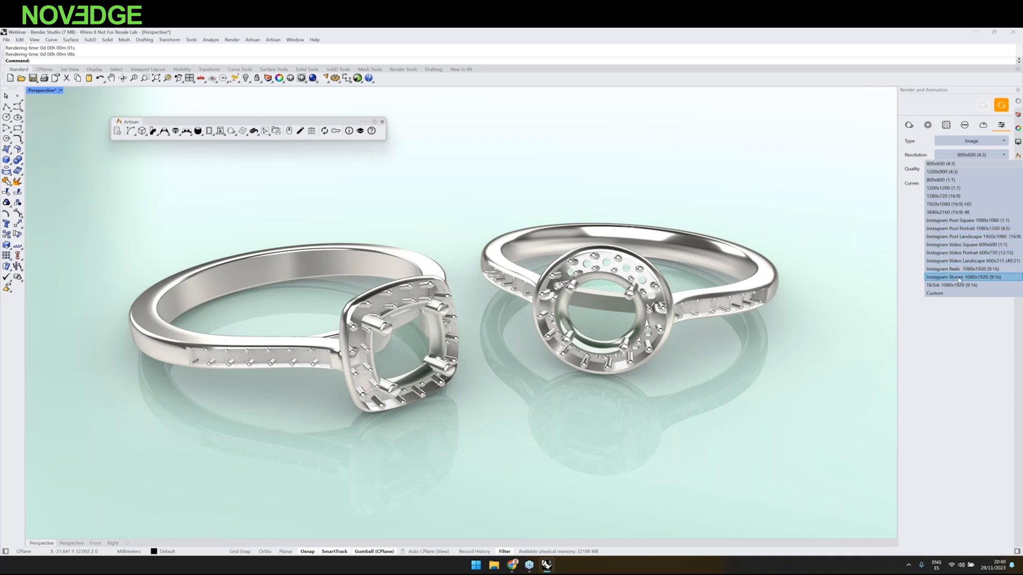
pyautogui.click(937, 220)
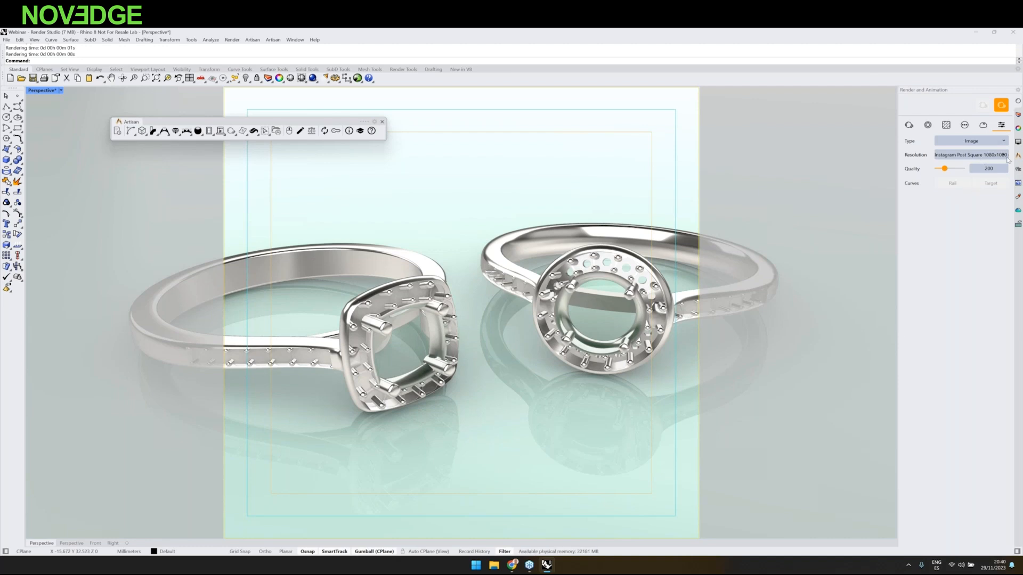
pyautogui.click(982, 155)
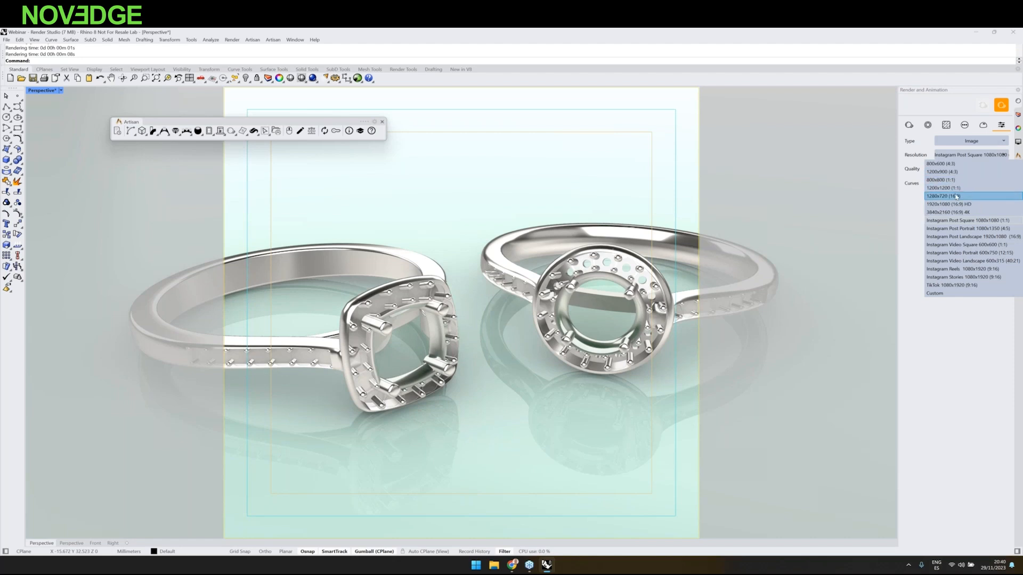
pyautogui.click(957, 196)
pyautogui.click(977, 141)
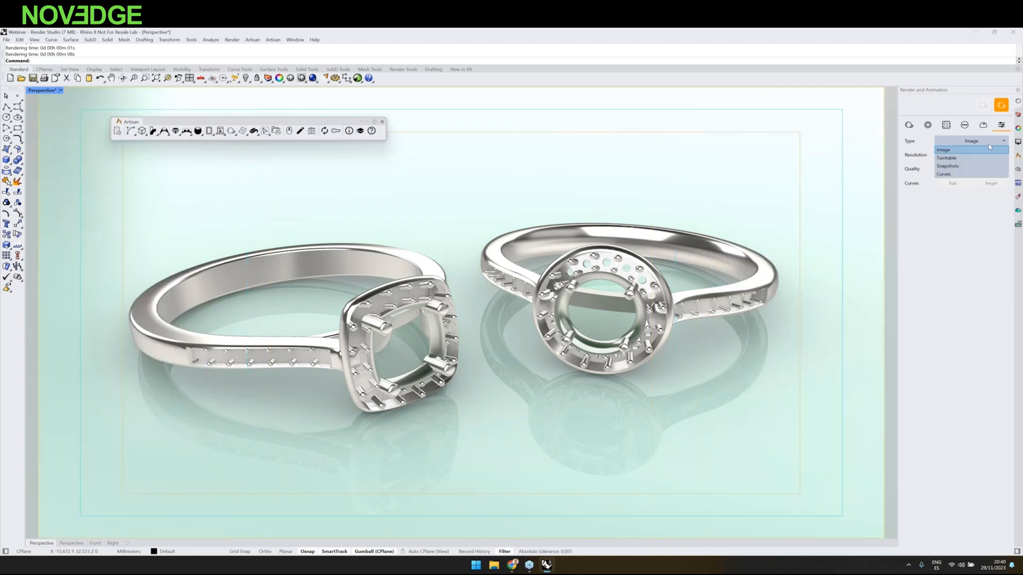
pyautogui.click(978, 142)
# Step: Set the resolution to Instagram Post Square 1080x1080 (1:1) and frame both rings inside the square render area
pyautogui.click(973, 156)
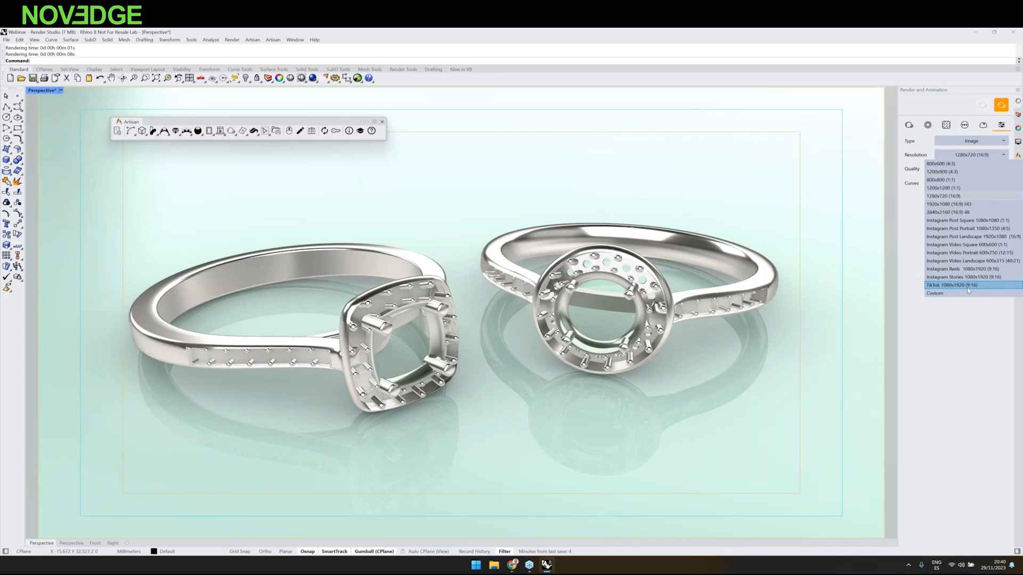
pyautogui.click(957, 221)
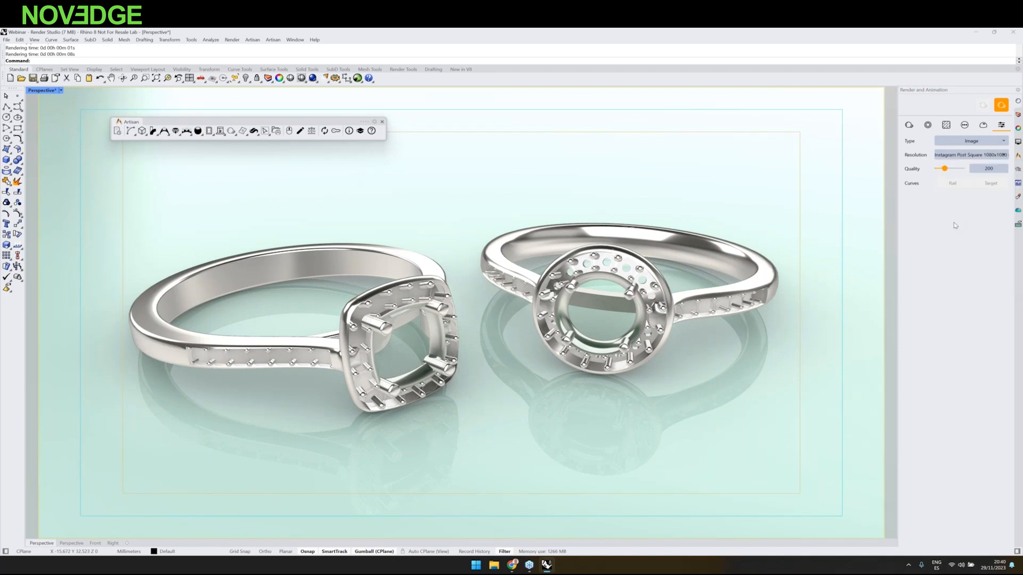
pyautogui.scroll(-5, 462, 318)
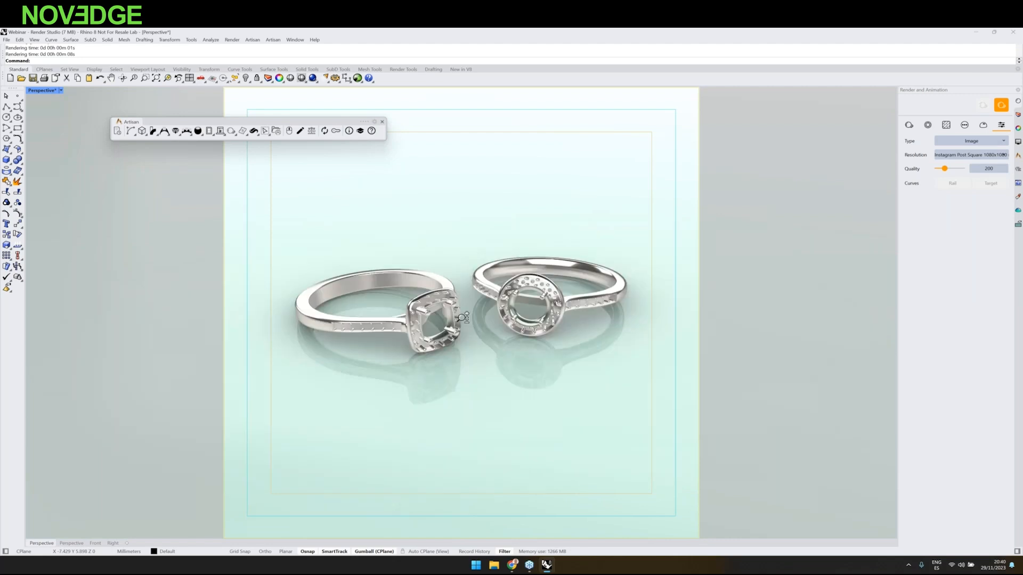
pyautogui.scroll(1, 462, 318)
pyautogui.keyDown('shift'); pyautogui.moveTo(492, 328); pyautogui.dragTo(490, 323, button='right'); pyautogui.keyUp('shift')
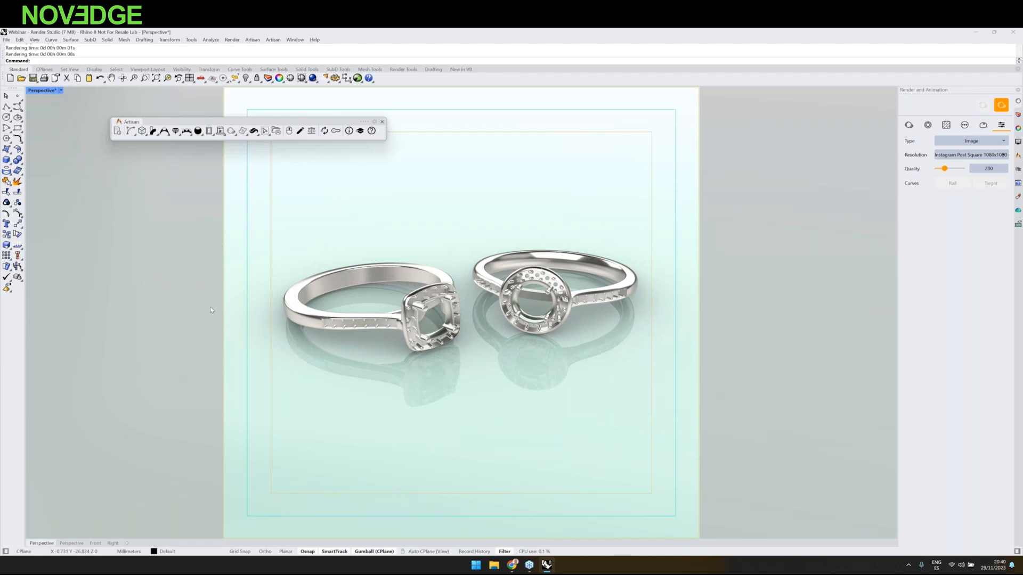
# Step: Set the render quality to 500, render the framed rings as an image, and close the render window
pyautogui.doubleClick(988, 169)
pyautogui.write('500')
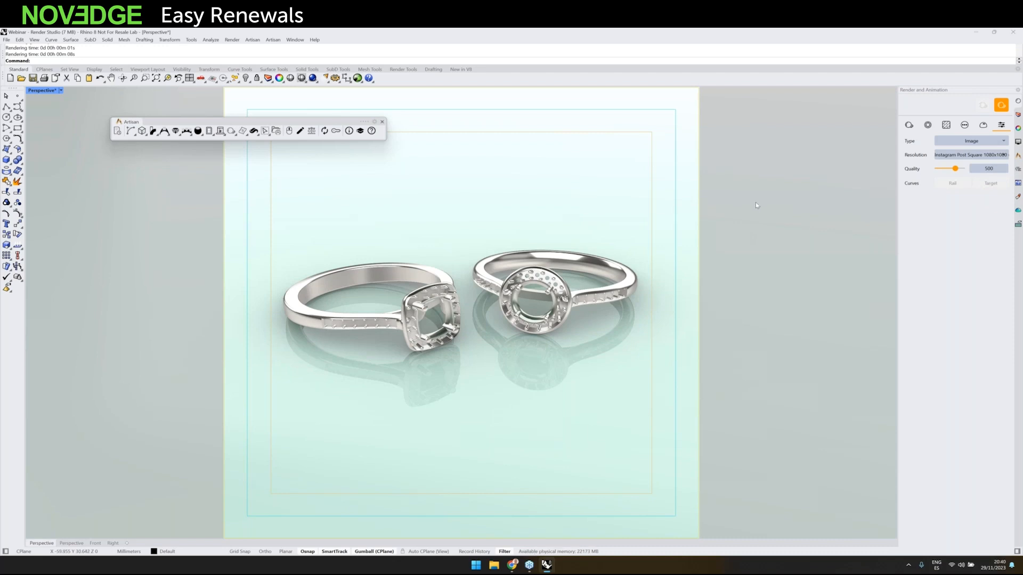
pyautogui.click(1001, 105)
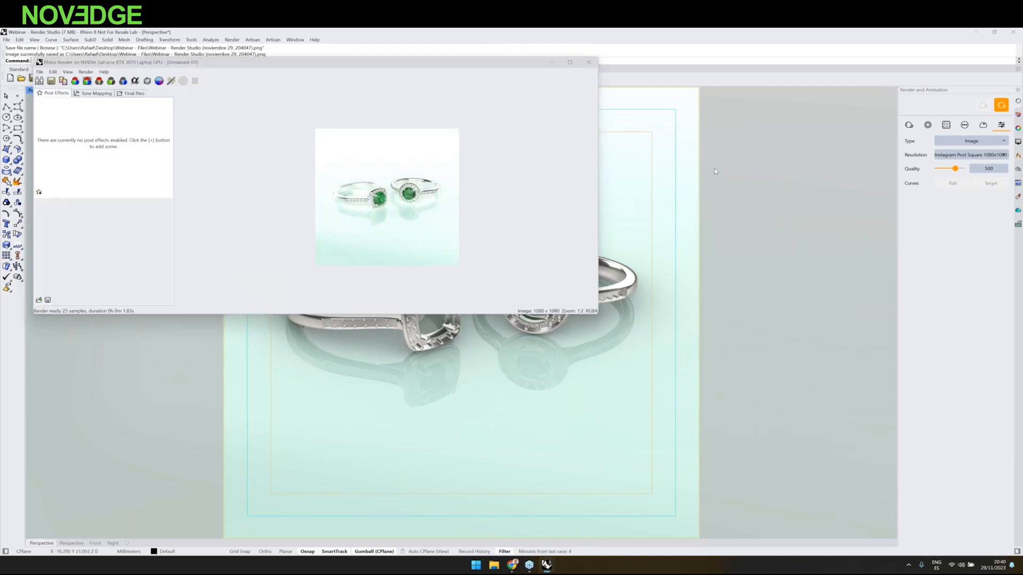
pyautogui.click(589, 63)
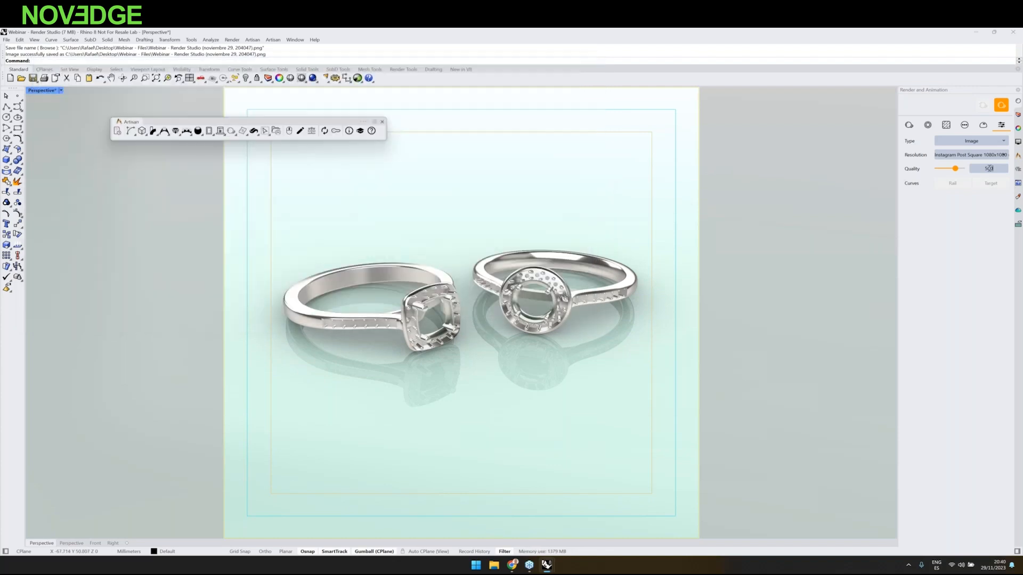
# Step: Set the render quality to 1000 and switch the resolution to Custom
pyautogui.moveTo(988, 168); pyautogui.dragTo(982, 169)
pyautogui.write('10')
pyautogui.click(975, 155)
pyautogui.click(956, 294)
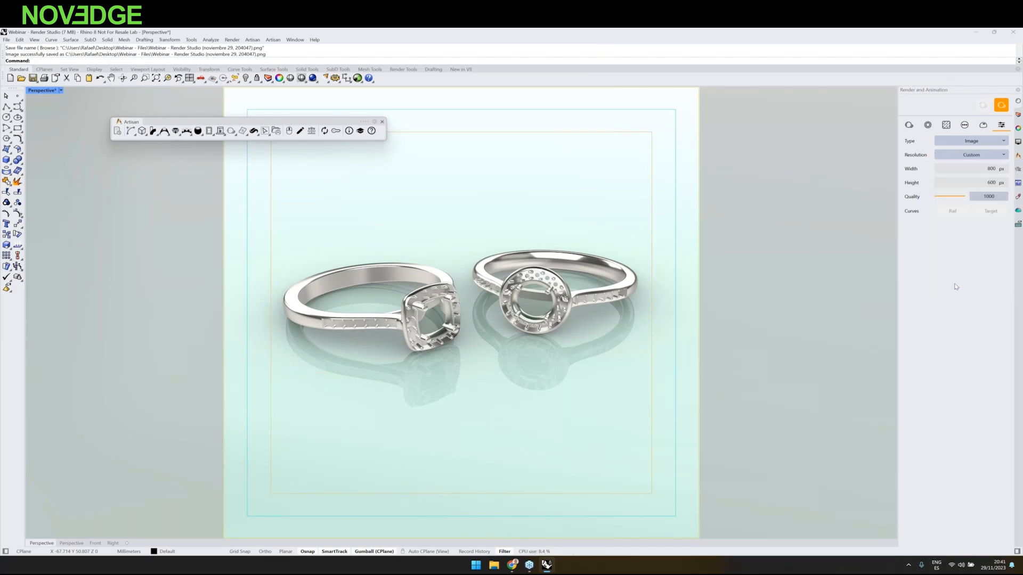
# Step: Set the custom image height to 800 px, render the rings, and close the render window
pyautogui.click(990, 183)
pyautogui.moveTo(991, 184); pyautogui.dragTo(987, 185)
pyautogui.write('8')
pyautogui.click(982, 169)
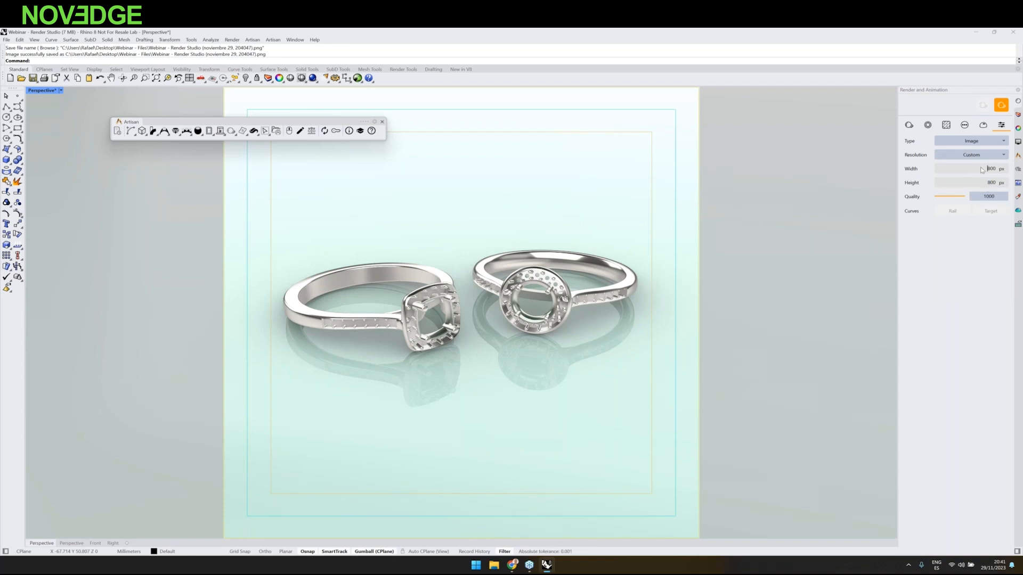
pyautogui.click(998, 108)
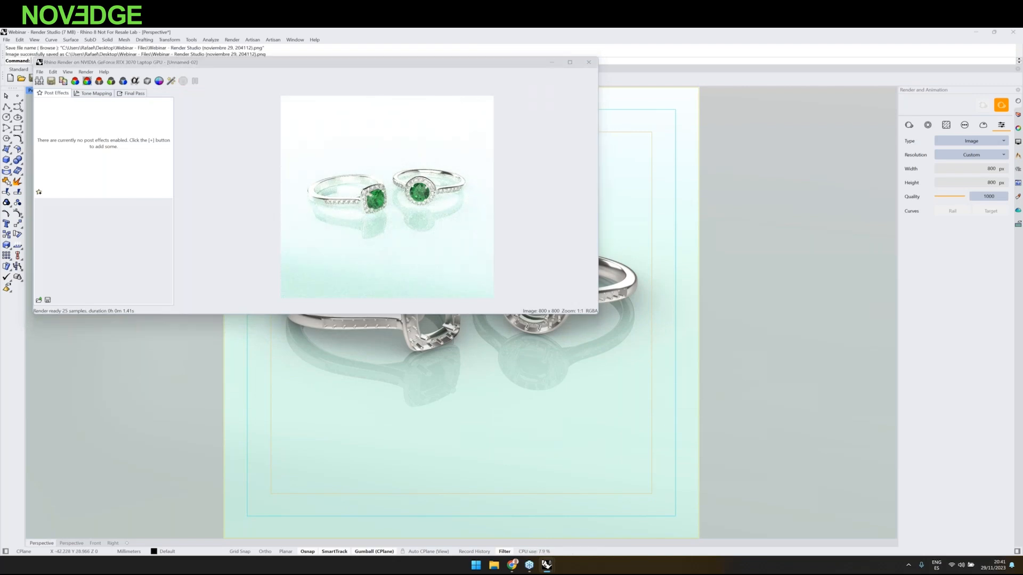
pyautogui.click(588, 63)
# Step: Change the render type to Turntable, frame the rings slightly smaller, and preview the rotation
pyautogui.click(971, 141)
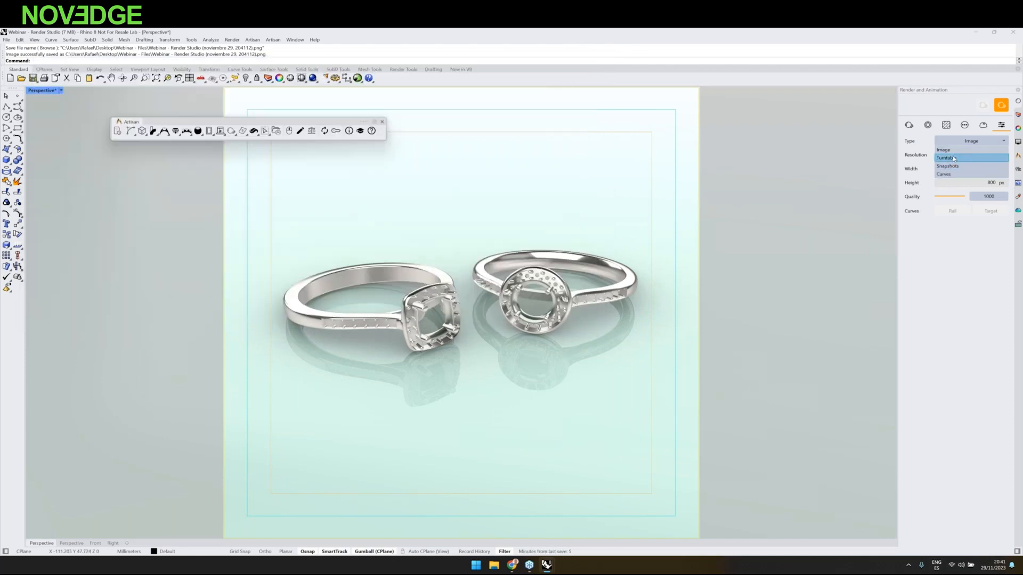
pyautogui.click(953, 159)
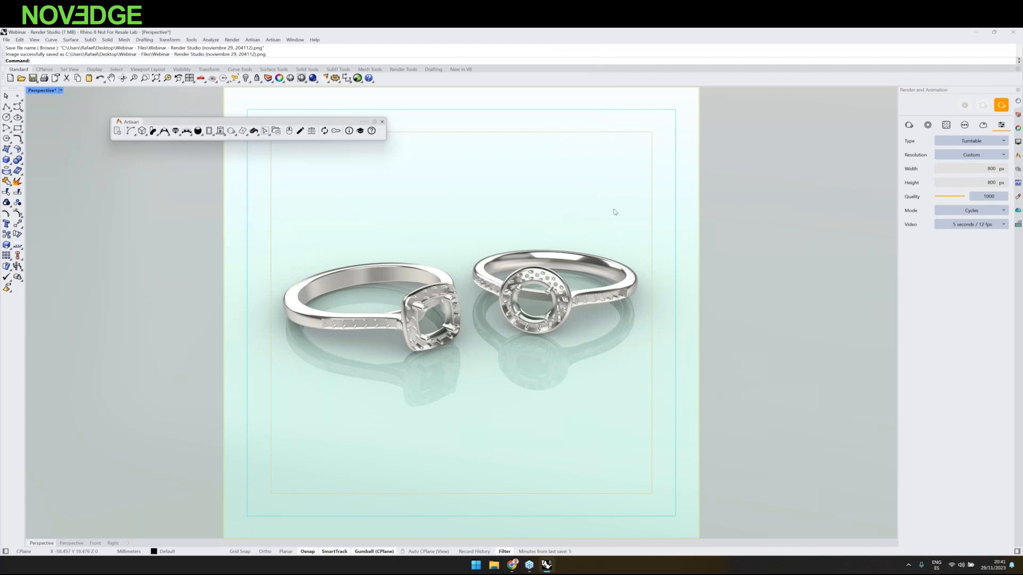
pyautogui.scroll(-1, 544, 238)
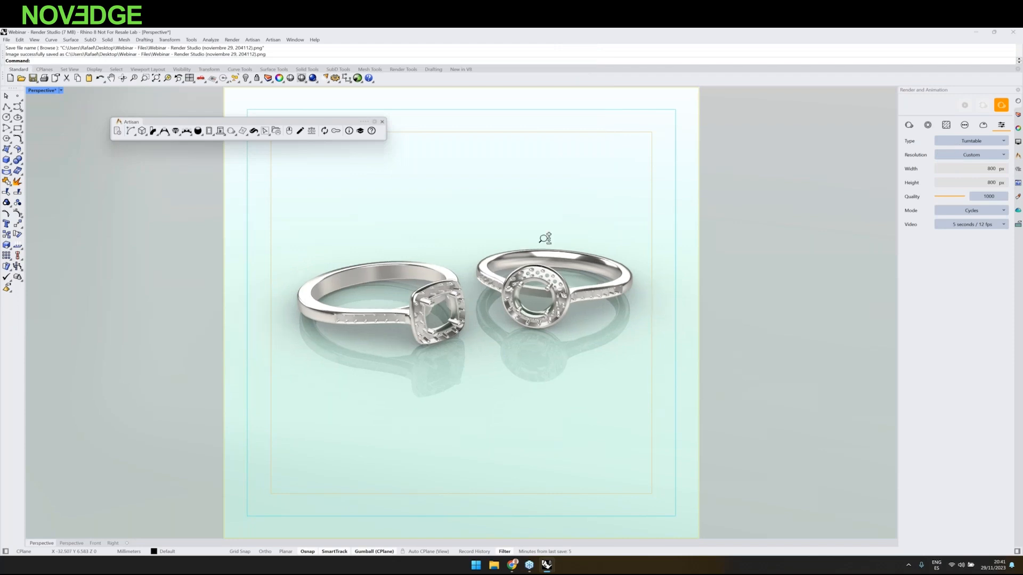
pyautogui.scroll(-1, 600, 236)
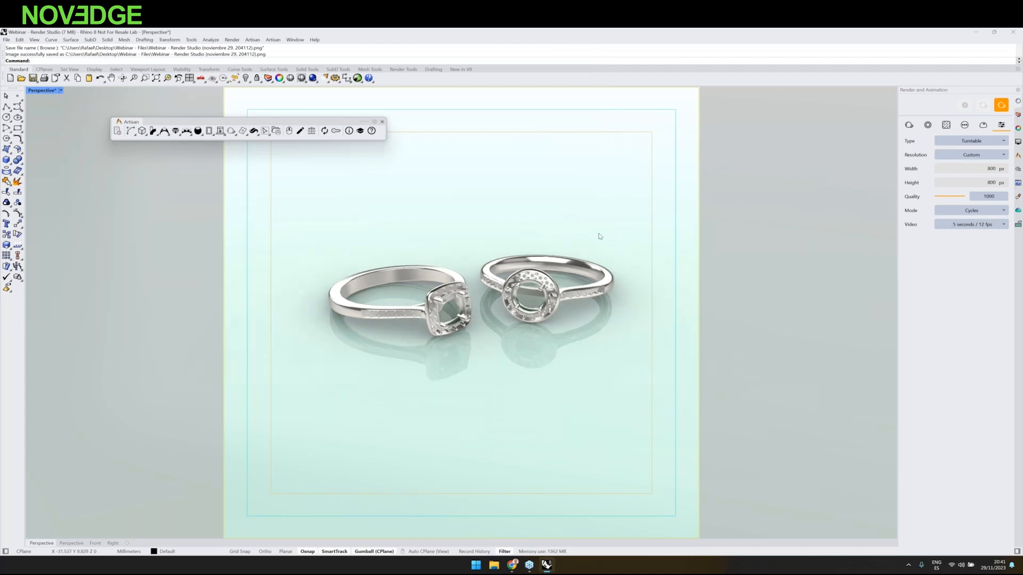
pyautogui.click(964, 108)
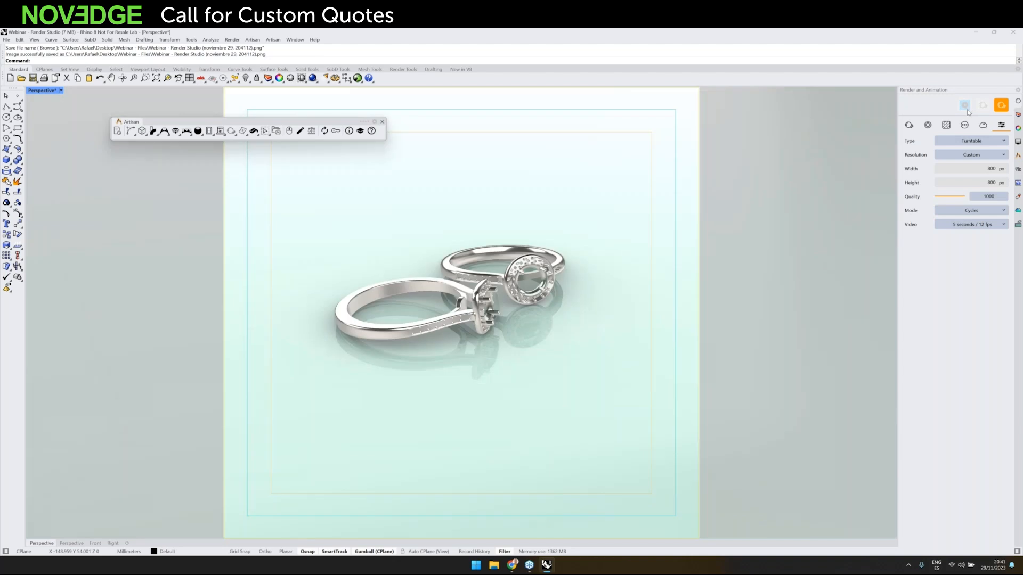
# Step: Change the render type to Snapshots and capture a first snapshot with both rings in the frame
pyautogui.click(969, 155)
pyautogui.click(968, 143)
pyautogui.click(967, 142)
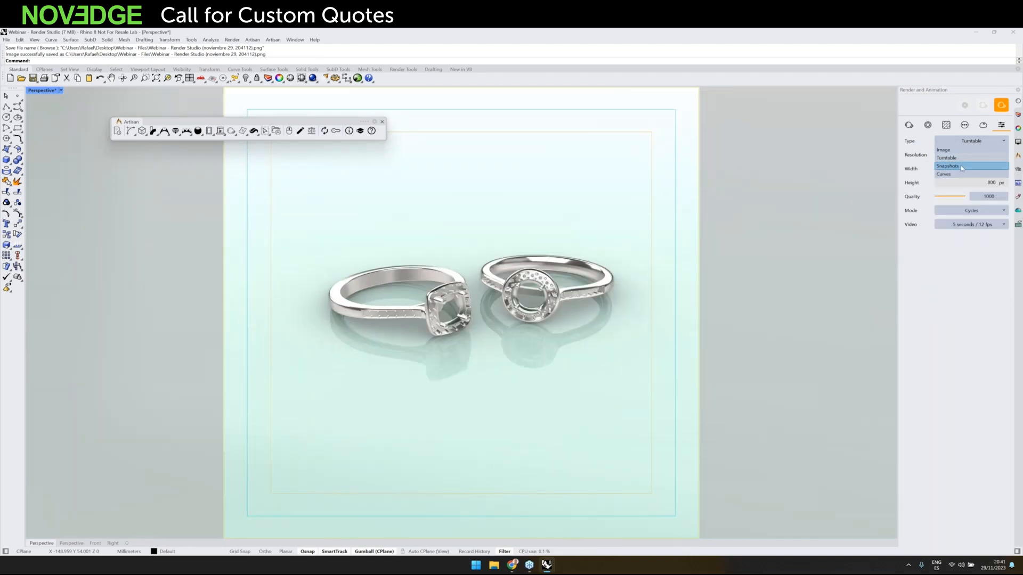
pyautogui.click(961, 166)
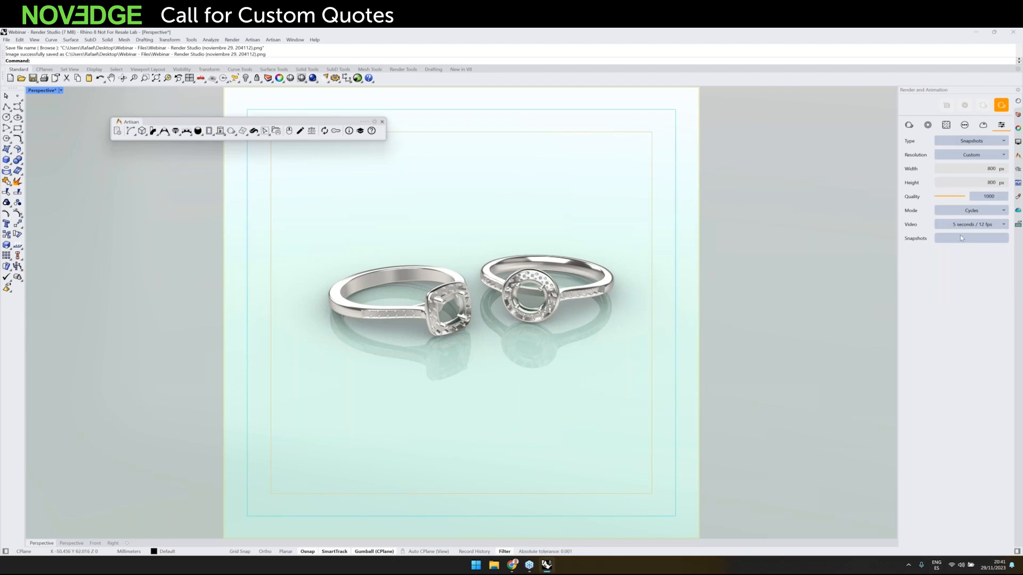
pyautogui.click(946, 107)
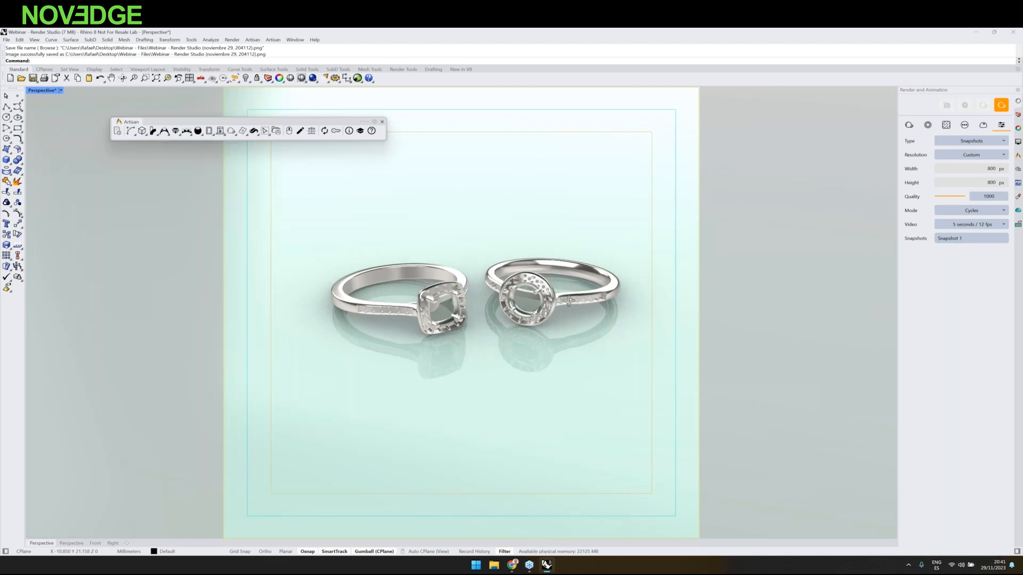
# Step: Capture a second snapshot as a close-up of the round halo ring's pavé shank
pyautogui.scroll(4, 576, 301)
pyautogui.scroll(5, 582, 299)
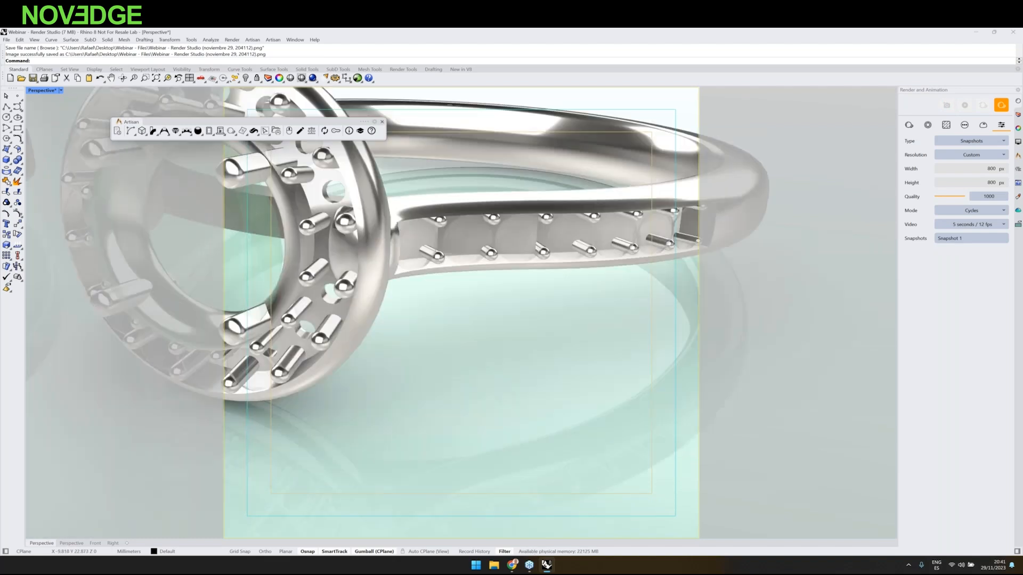
pyautogui.scroll(1, 586, 298)
pyautogui.click(946, 105)
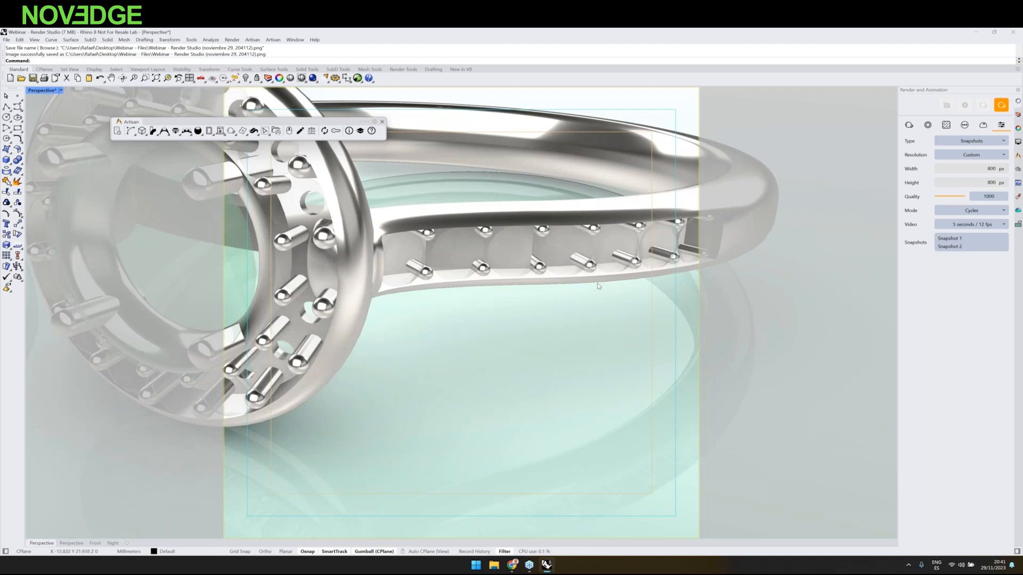
# Step: Capture a third snapshot of the rings from the side, with the cushion ring close in front
pyautogui.scroll(-5, 595, 283)
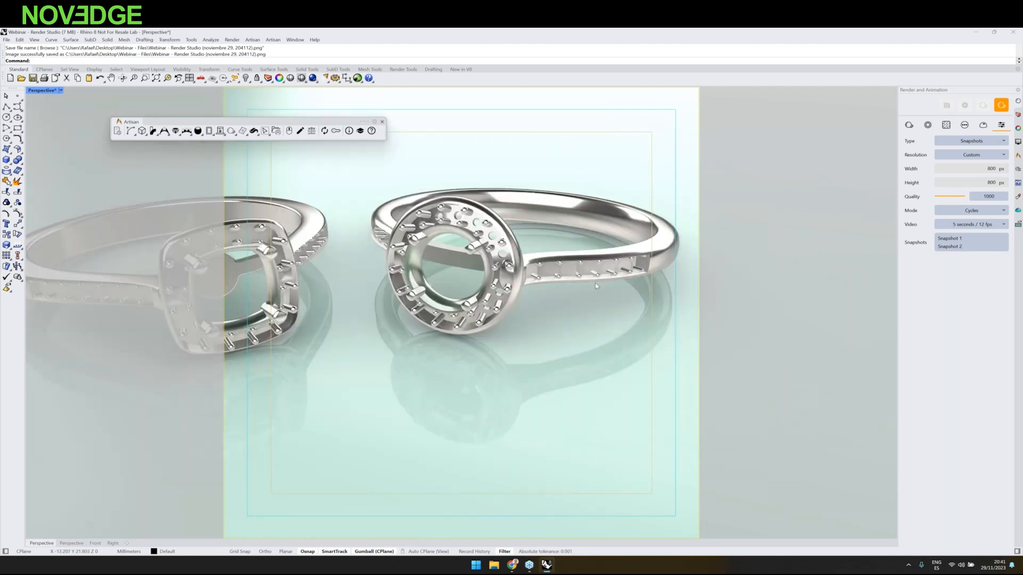
pyautogui.scroll(-3, 596, 282)
pyautogui.moveTo(523, 269); pyautogui.dragTo(454, 289, button='right')
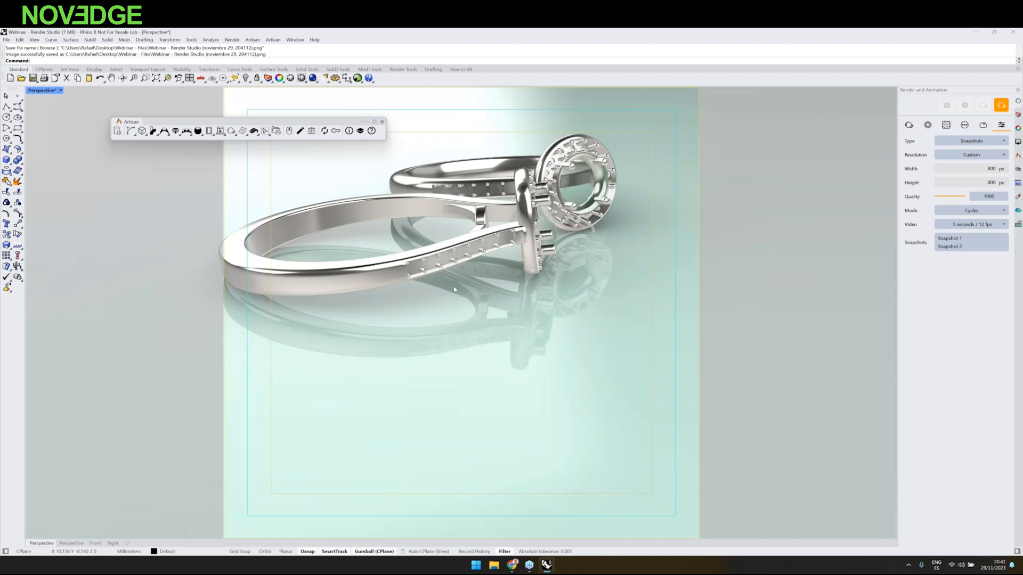
pyautogui.scroll(2, 455, 290)
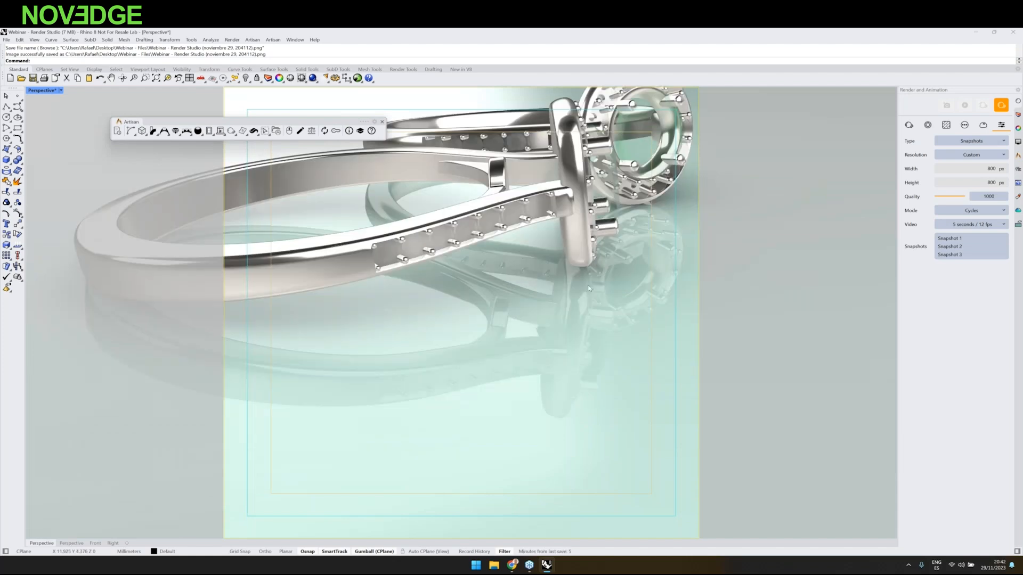
pyautogui.scroll(-3, 588, 288)
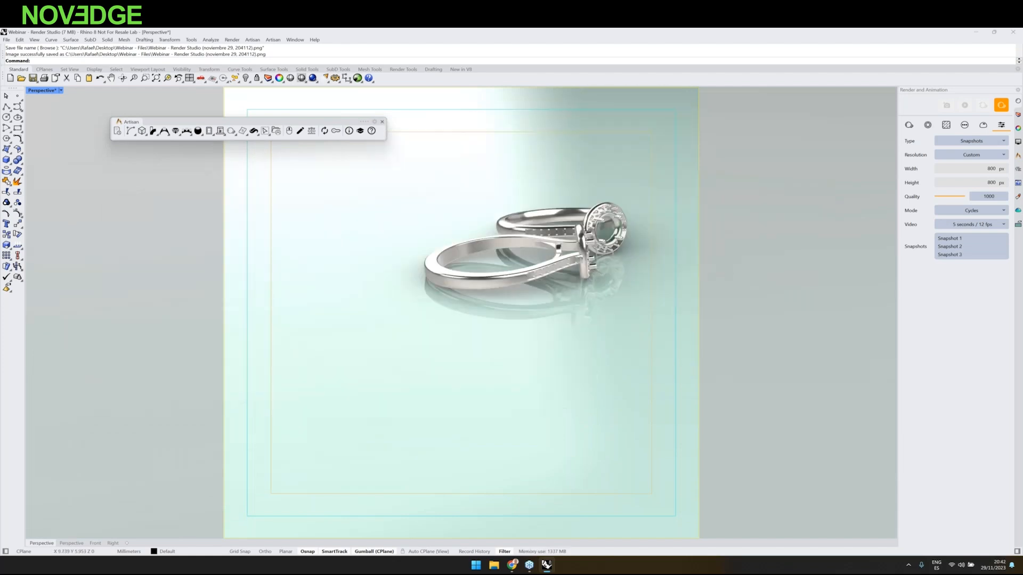
# Step: Preview the snapshots animation and go through Snapshot 3, Snapshot 2 and Snapshot 1
pyautogui.click(963, 106)
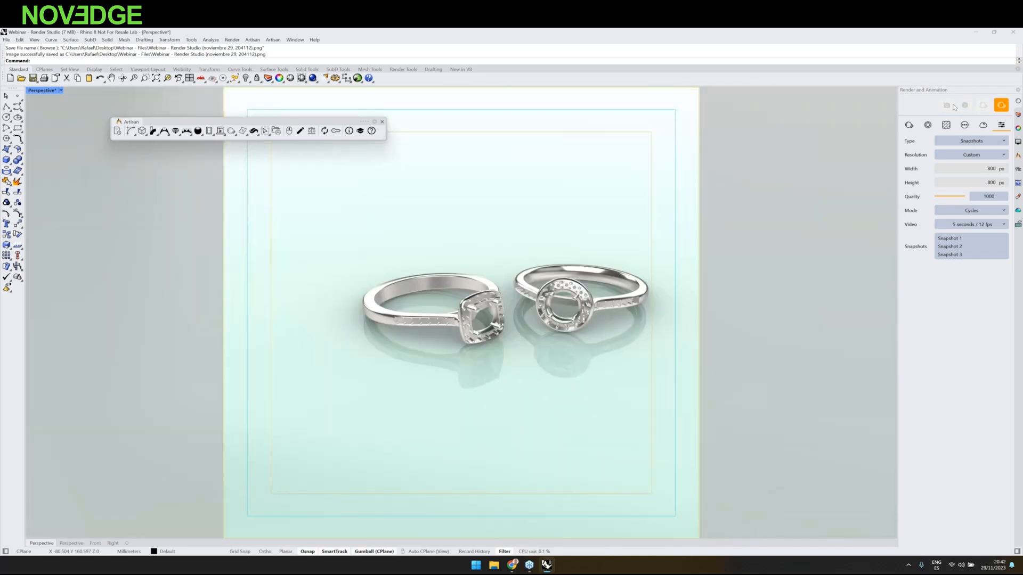
pyautogui.keyDown('shift'); pyautogui.moveTo(461, 246); pyautogui.dragTo(457, 244, button='right'); pyautogui.keyUp('shift')
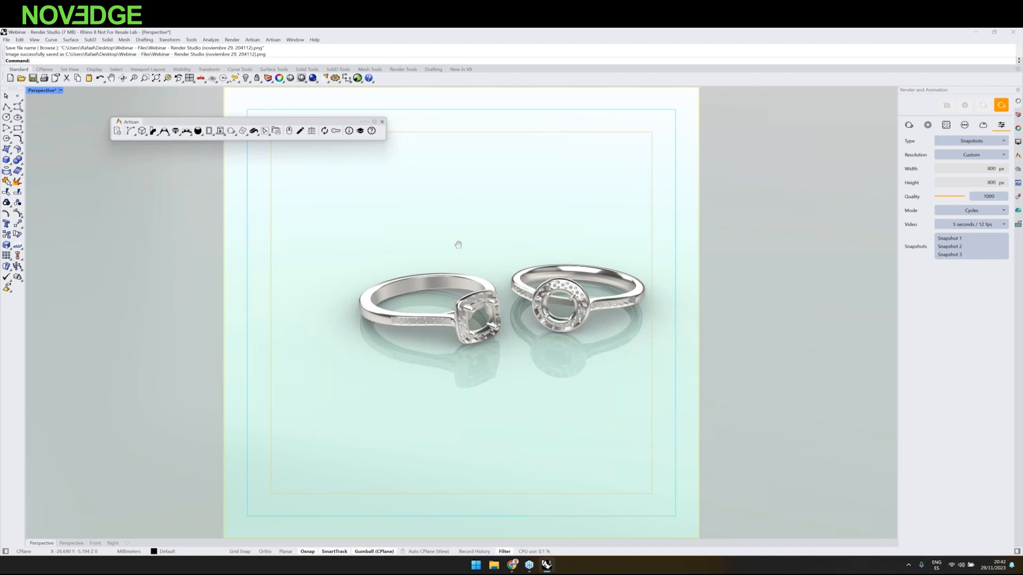
pyautogui.click(965, 254)
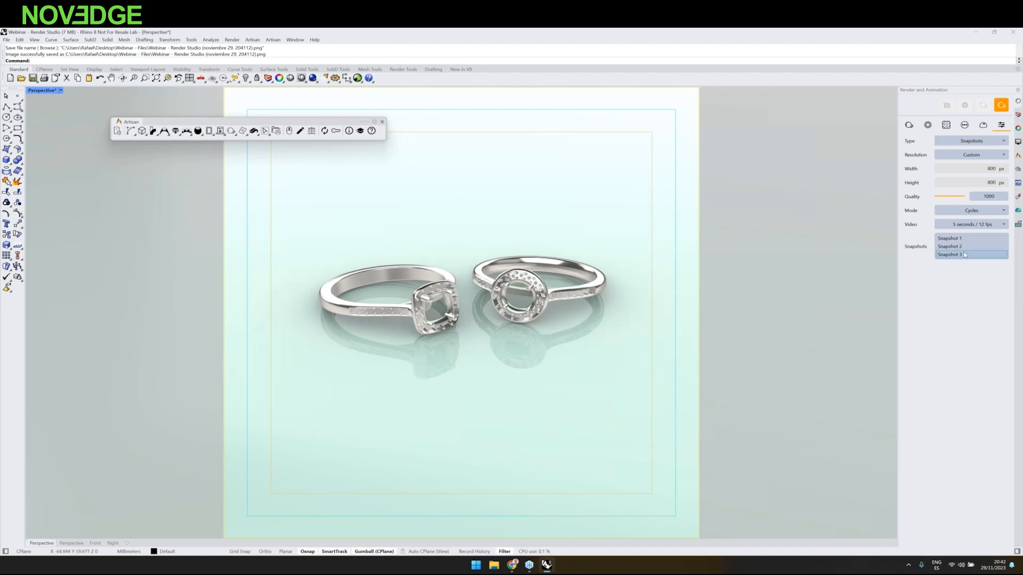
pyautogui.click(954, 246)
pyautogui.click(953, 239)
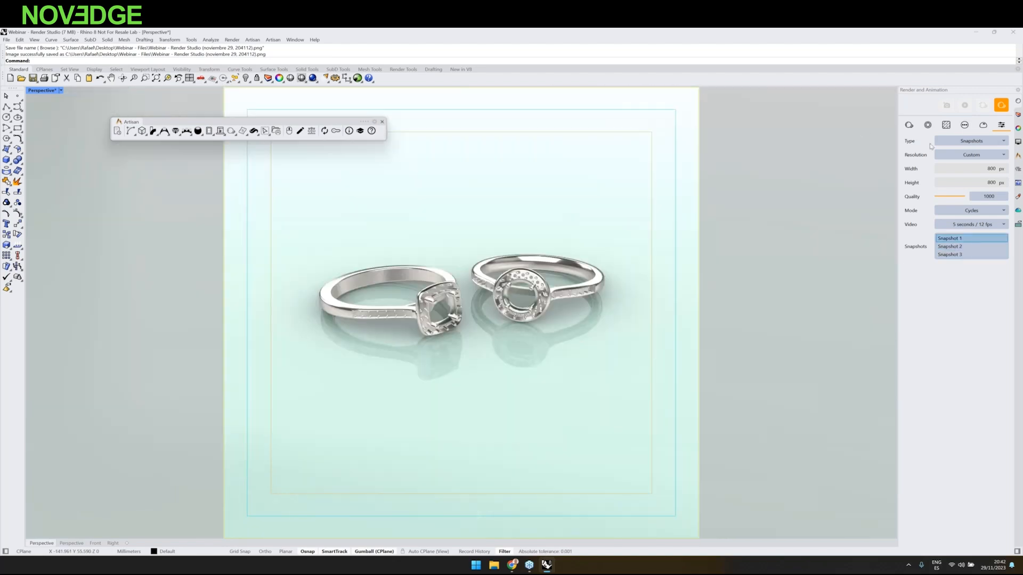
# Step: Change the render type to Curves and show the Curves layer with both rings in the frame
pyautogui.click(945, 141)
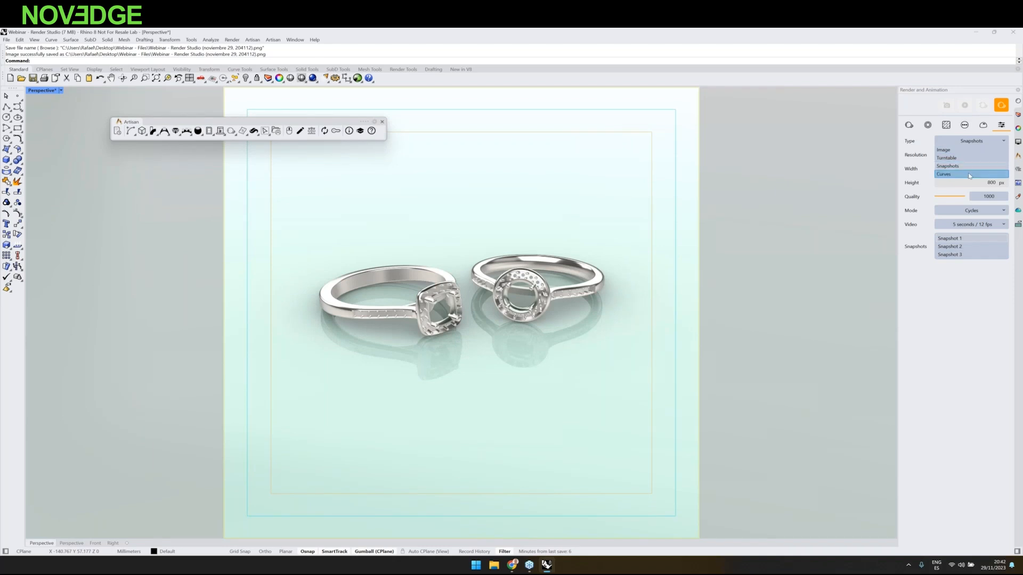
pyautogui.click(969, 175)
pyautogui.scroll(-3, 549, 292)
pyautogui.scroll(3, 549, 292)
pyautogui.keyDown('shift'); pyautogui.moveTo(548, 292); pyautogui.dragTo(530, 311, button='right'); pyautogui.keyUp('shift')
pyautogui.click(1018, 115)
pyautogui.click(965, 177)
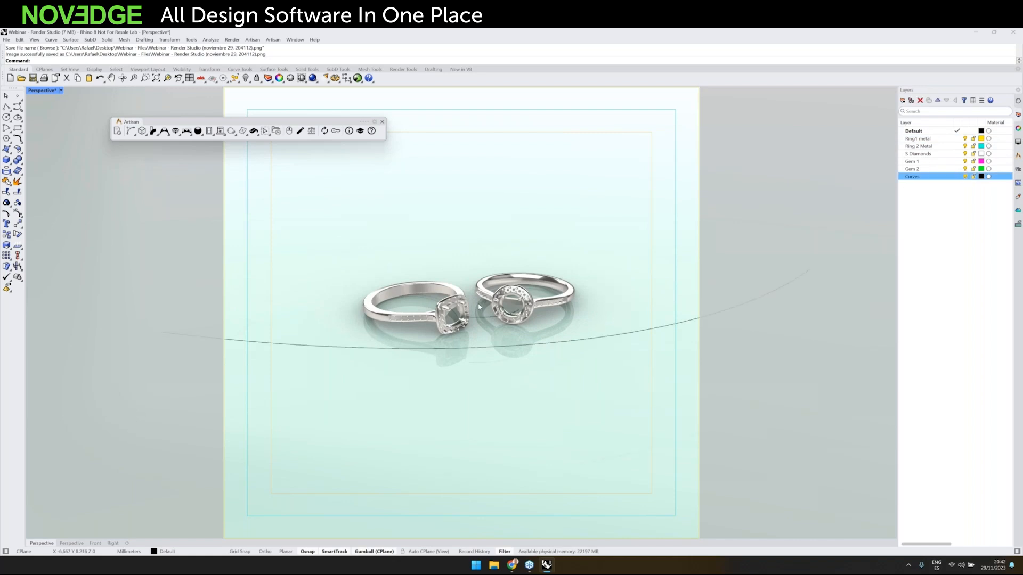
# Step: Assign the long arc in front of the rings as the rail curve of the animation
pyautogui.scroll(-1, 479, 308)
pyautogui.scroll(-4, 479, 307)
pyautogui.moveTo(479, 308); pyautogui.dragTo(475, 336, button='right')
pyautogui.click(1018, 101)
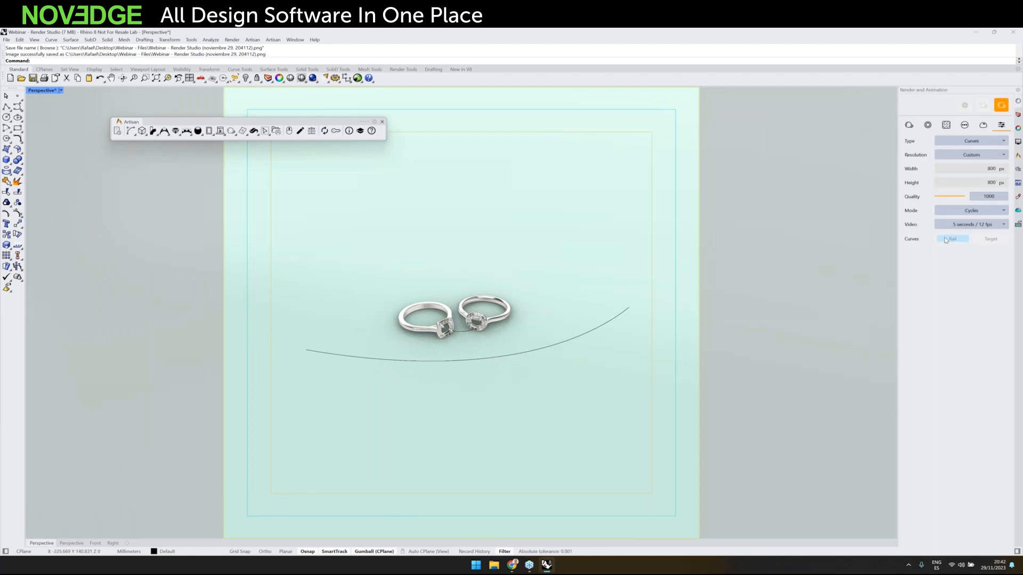
pyautogui.click(946, 240)
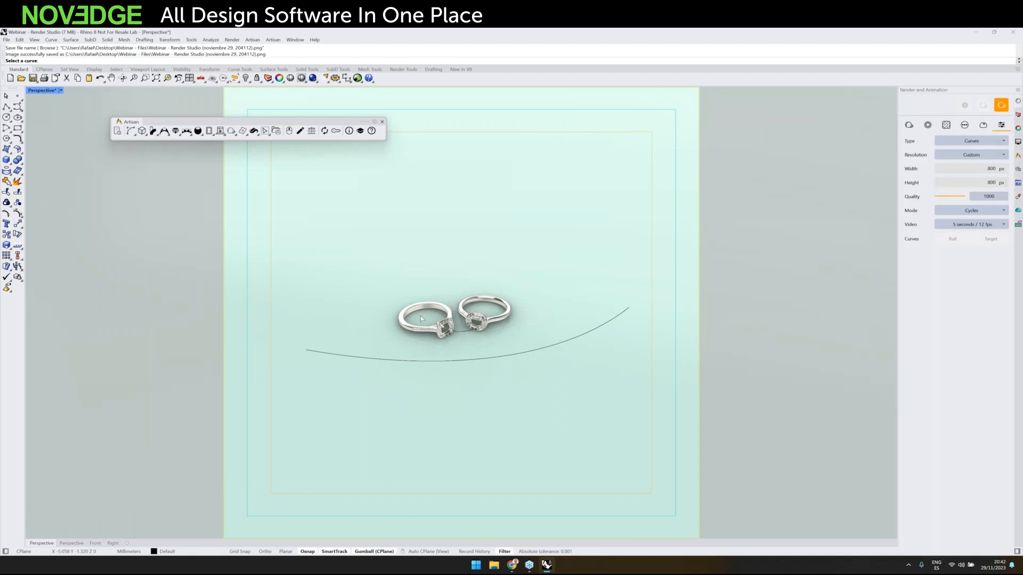
pyautogui.click(330, 355)
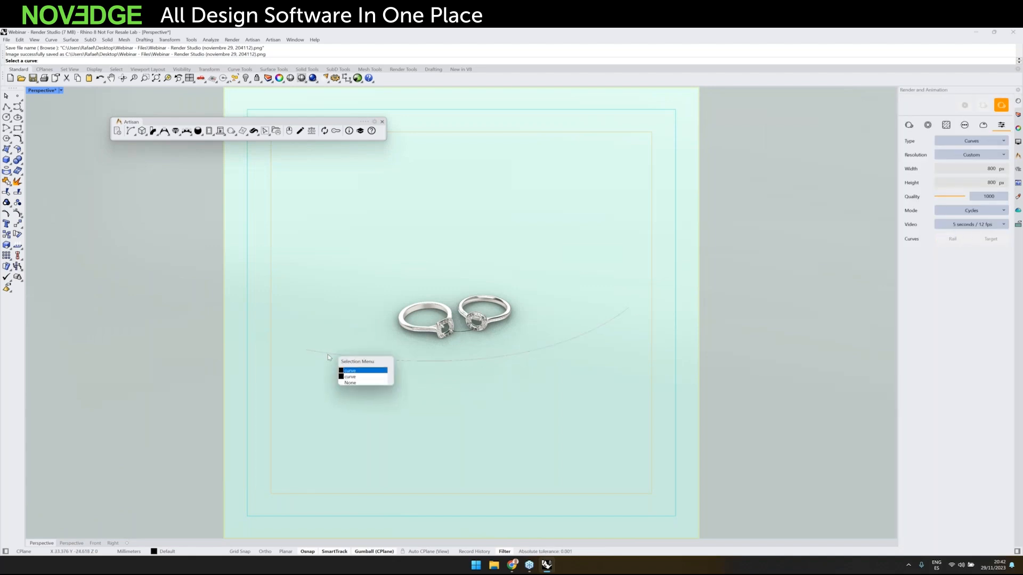
pyautogui.click(349, 370)
# Step: Assign the short curve between the two rings as the target curve and preview the curve-driven animation
pyautogui.click(998, 242)
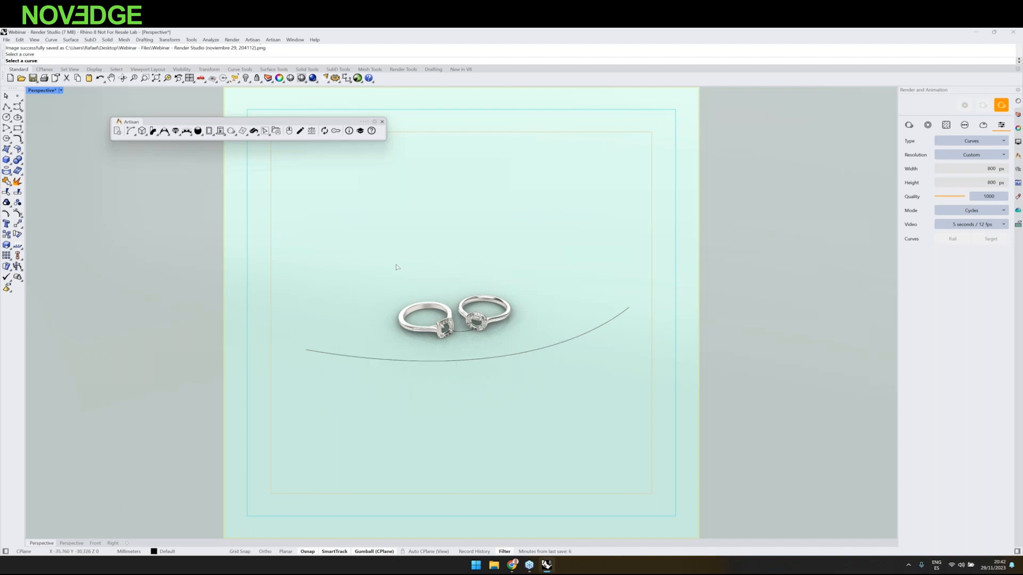
pyautogui.scroll(2, 444, 341)
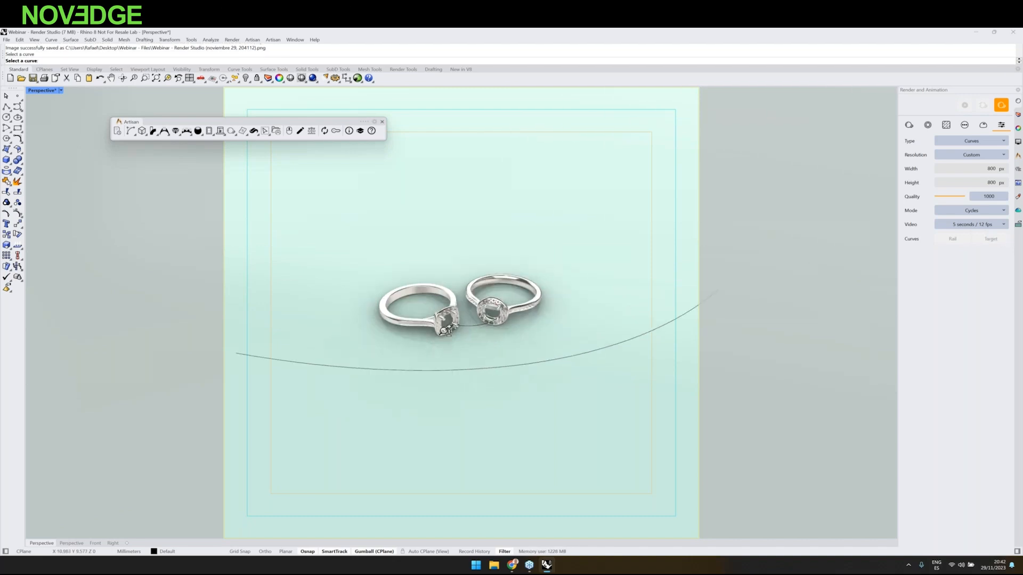
pyautogui.scroll(3, 447, 330)
pyautogui.click(522, 289)
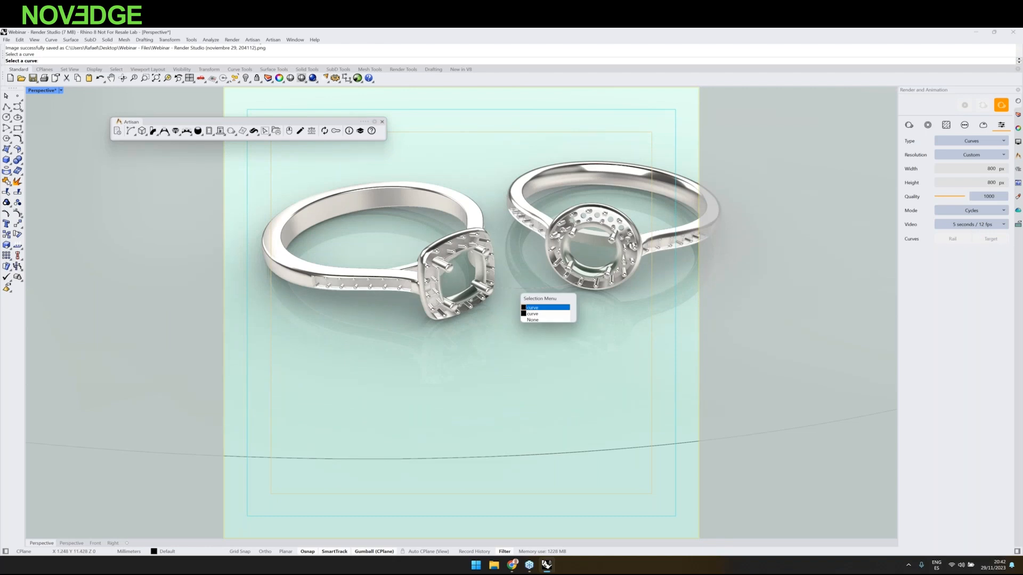
pyautogui.click(524, 307)
pyautogui.scroll(-6, 518, 303)
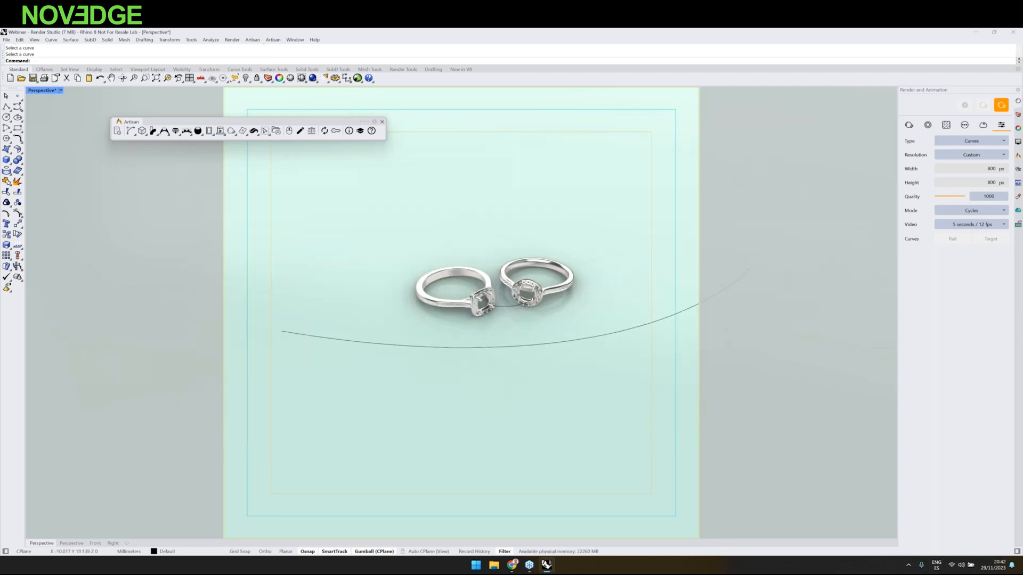
pyautogui.click(963, 107)
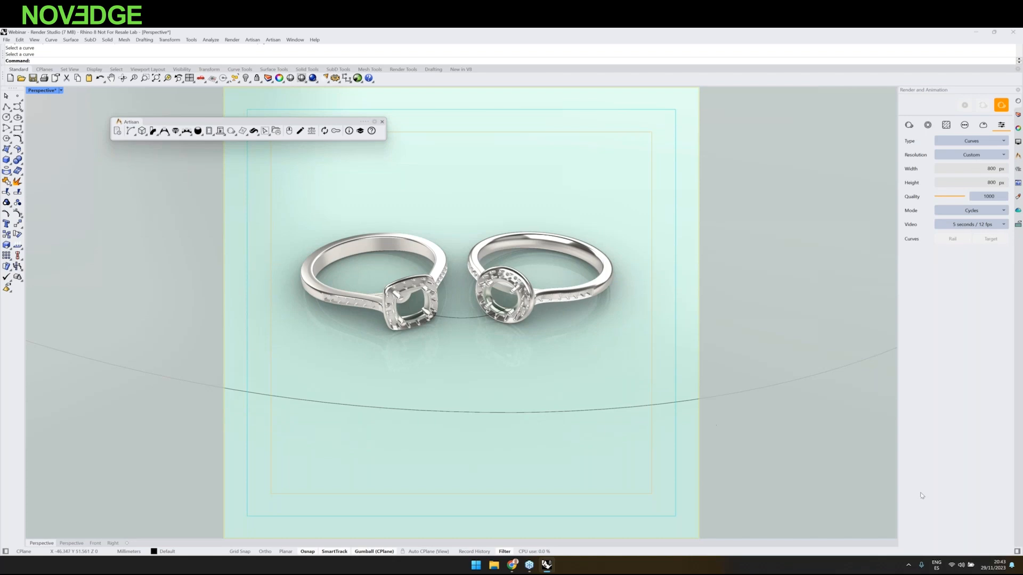
# Step: Switch to the Google Slides webinar presentation in Chrome, start the slideshow and return to the Create and Edit slide
pyautogui.click(977, 32)
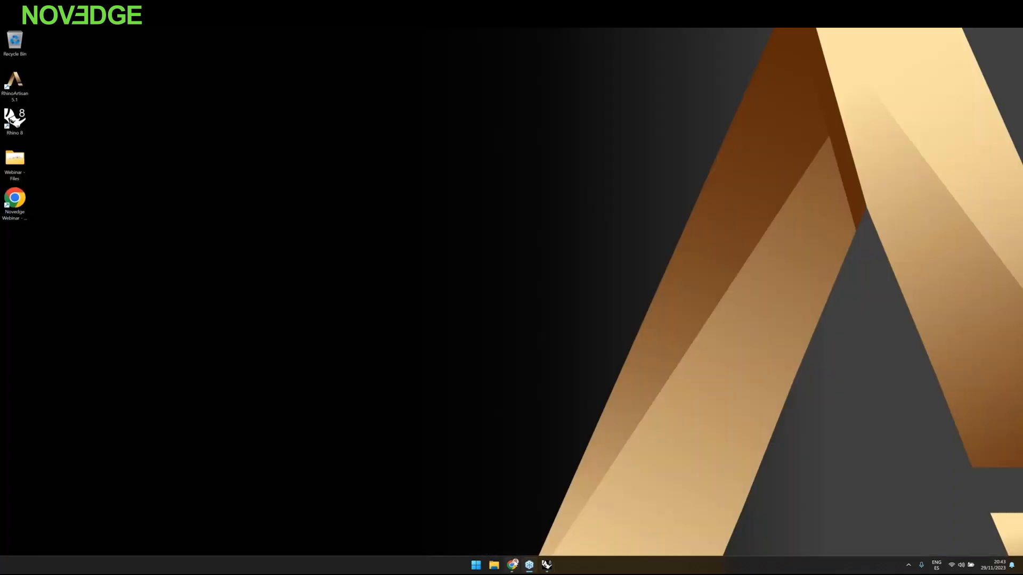
pyautogui.click(512, 565)
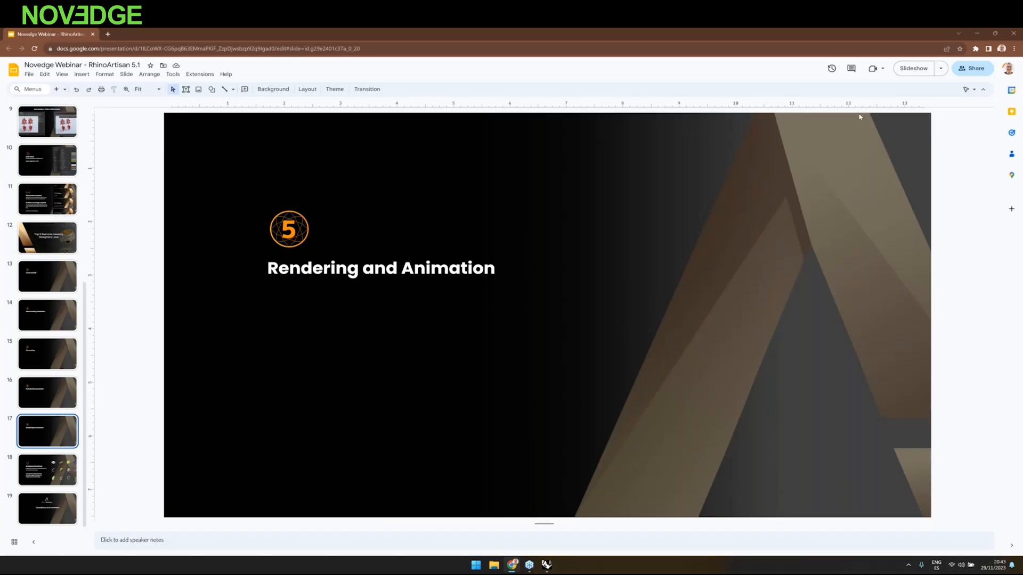
pyautogui.click(917, 69)
pyautogui.press('Left')
pyautogui.press('Left')
pyautogui.press('Left')
pyautogui.press('Left')
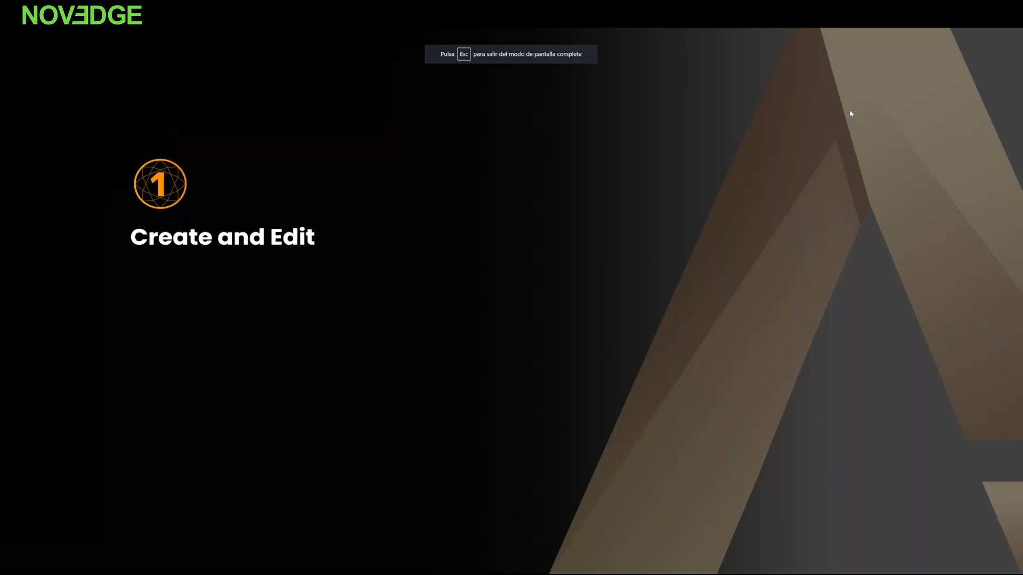
# Step: Advance the slideshow through the section slides to Rendering and Animation
pyautogui.press('Right')
pyautogui.press('Right')
pyautogui.press('Right')
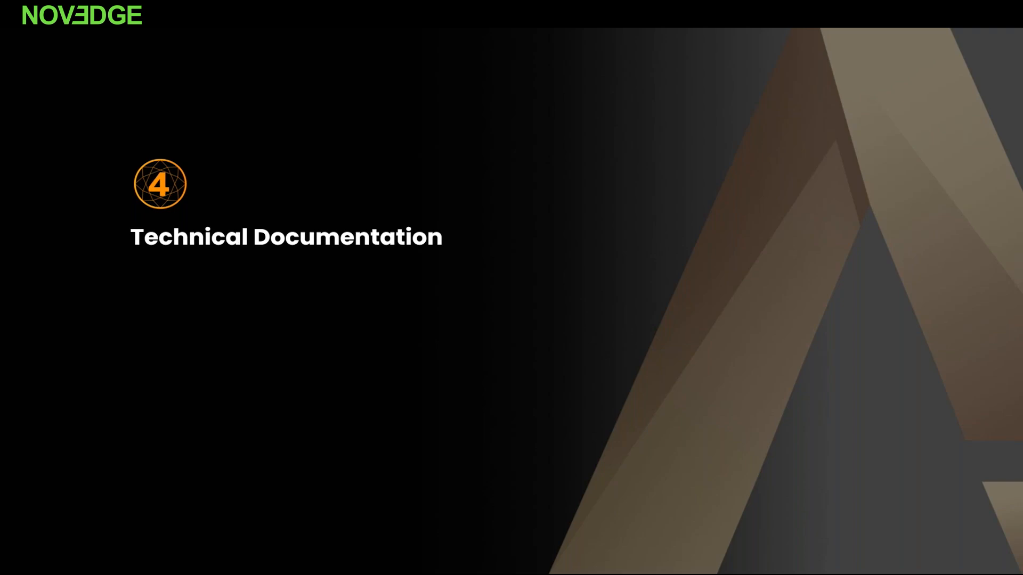
pyautogui.press('Right')
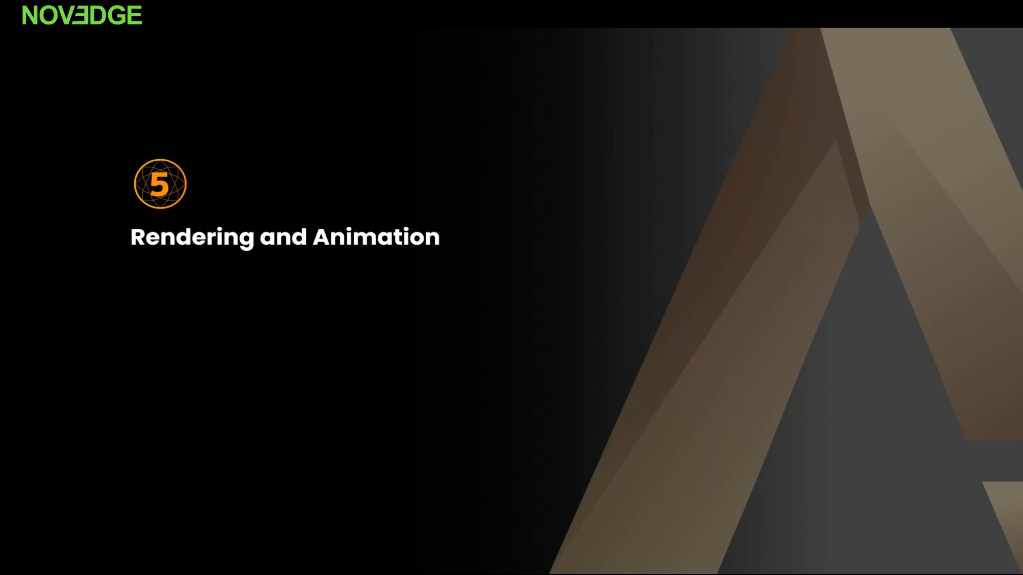
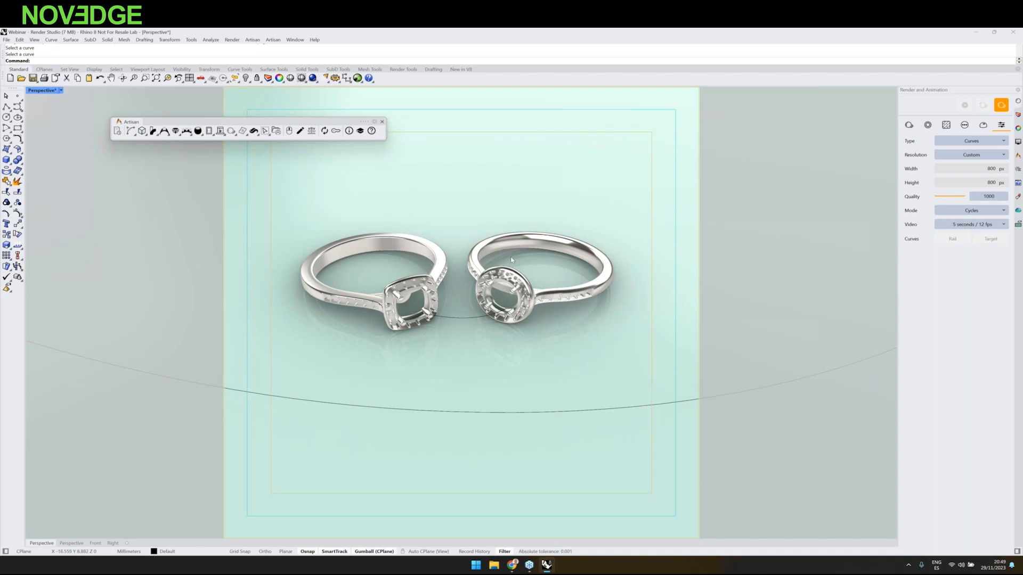
# Step: Apply the third Green Gold material in the metal library to the round halo ring
pyautogui.scroll(3, 510, 258)
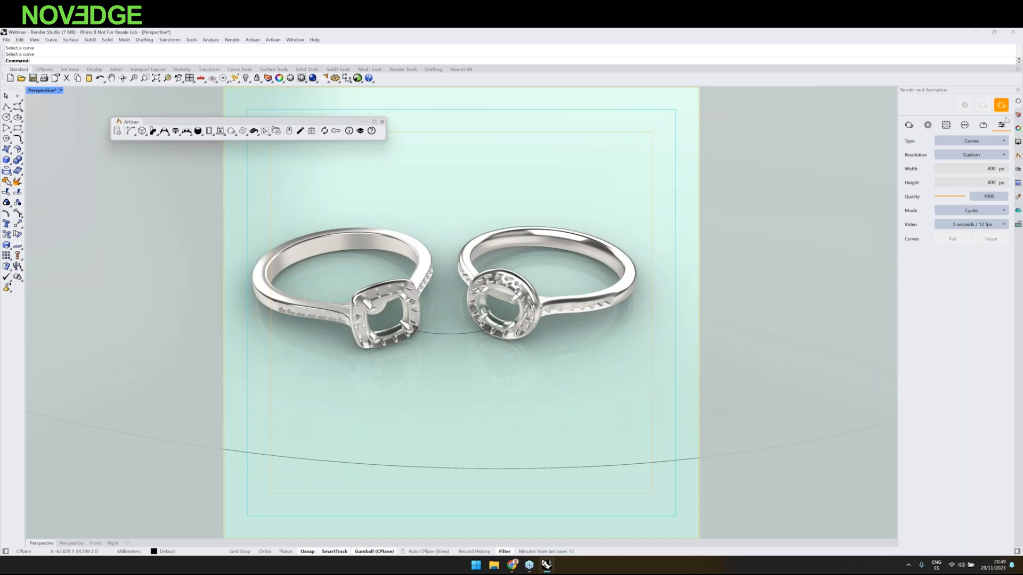
pyautogui.click(907, 126)
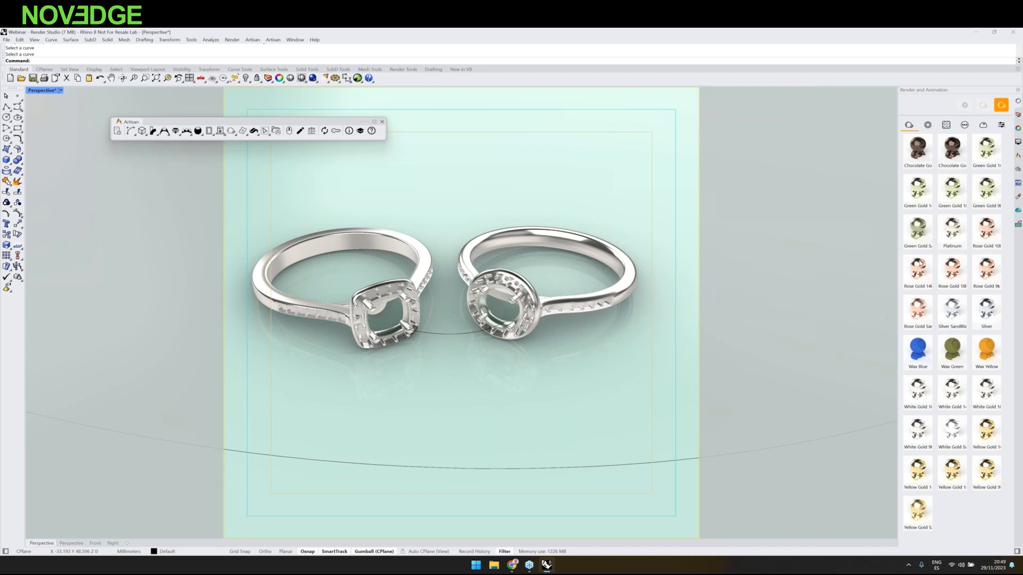
pyautogui.moveTo(952, 189); pyautogui.dragTo(551, 313)
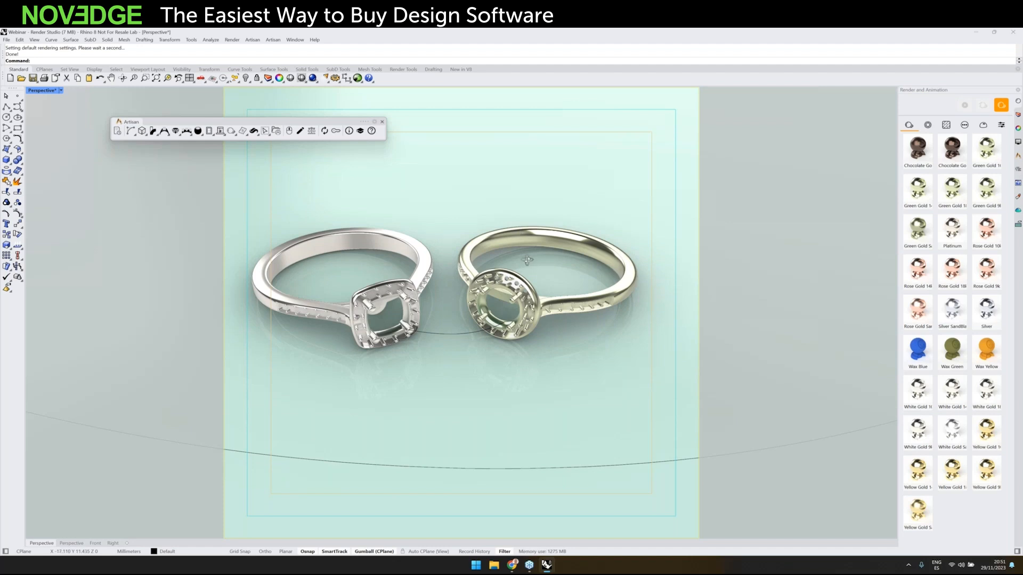
pyautogui.moveTo(528, 260); pyautogui.dragTo(528, 261, button='right')
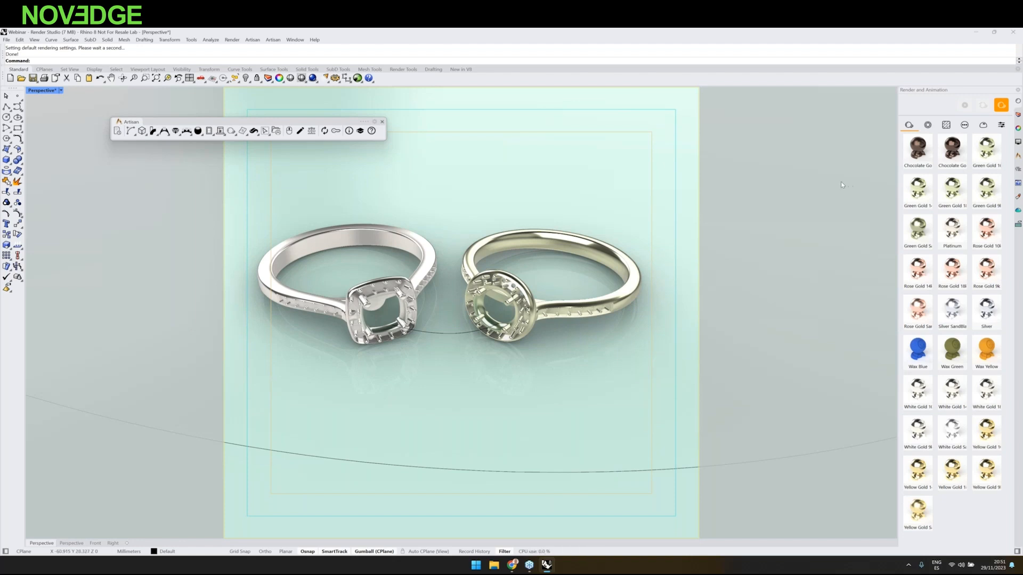
# Step: Bring up and refresh Artisan's Outliner list, and switch to the Artisan builder view
pyautogui.click(1017, 155)
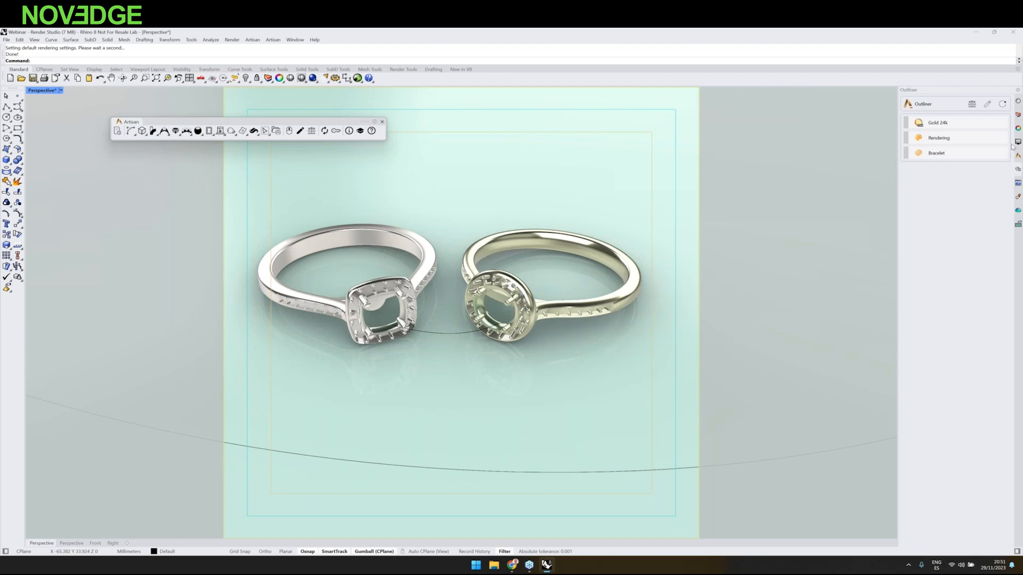
pyautogui.click(1002, 105)
pyautogui.click(1018, 156)
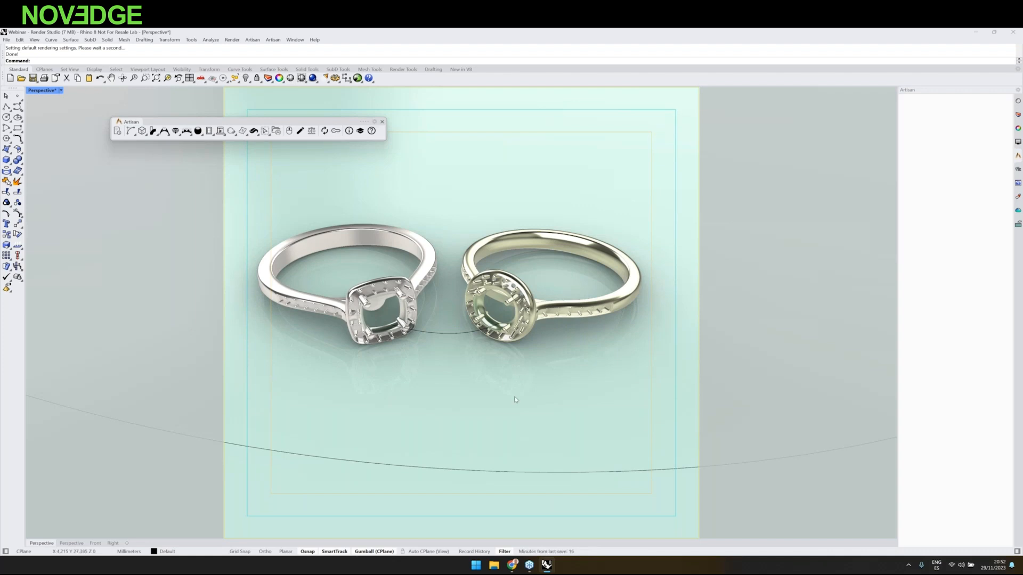
pyautogui.click(512, 337)
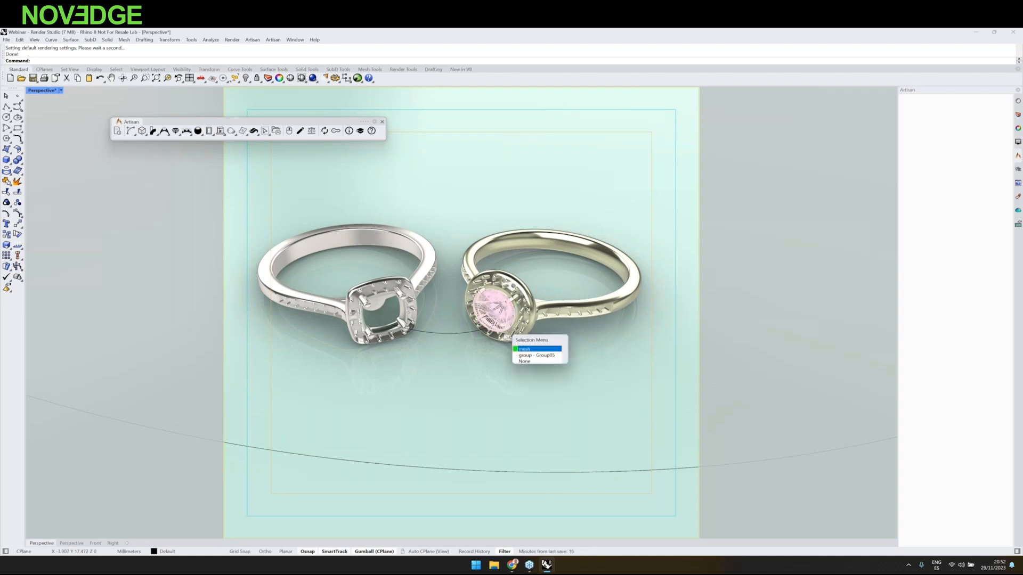
pyautogui.click(528, 357)
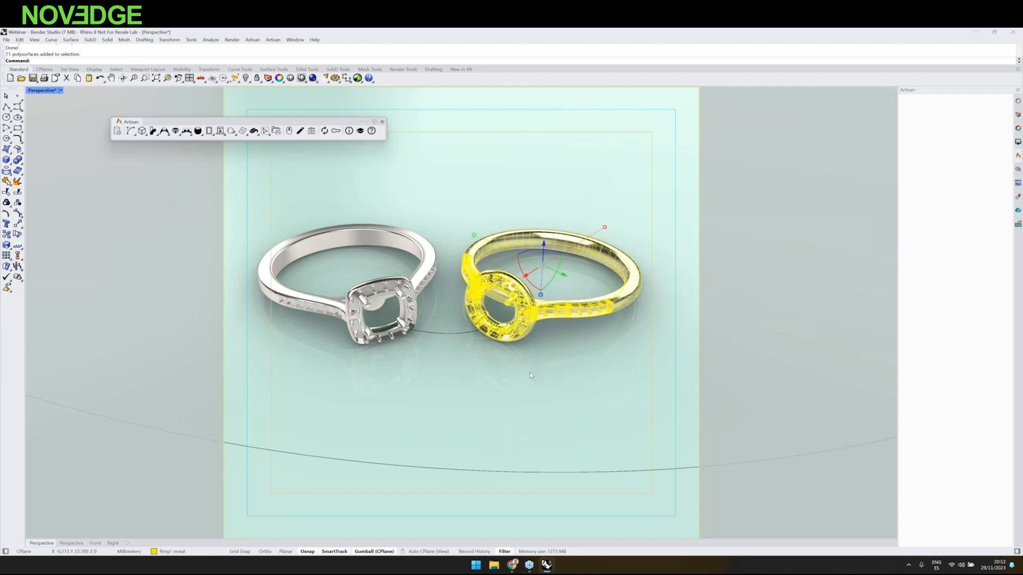
pyautogui.click(555, 213)
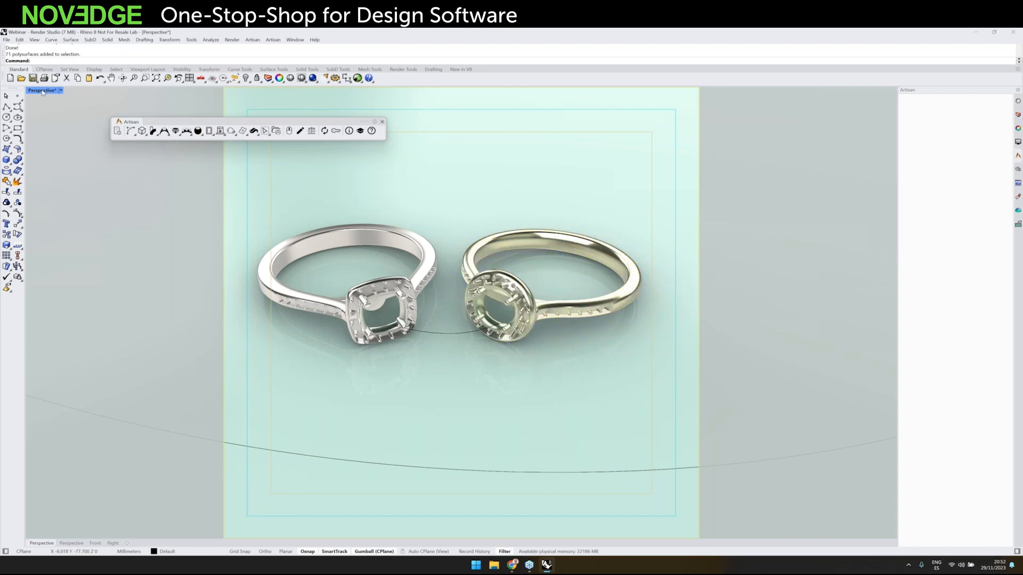
# Step: Set the Perspective view to Shaded display and create a new model without a template
pyautogui.click(42, 91)
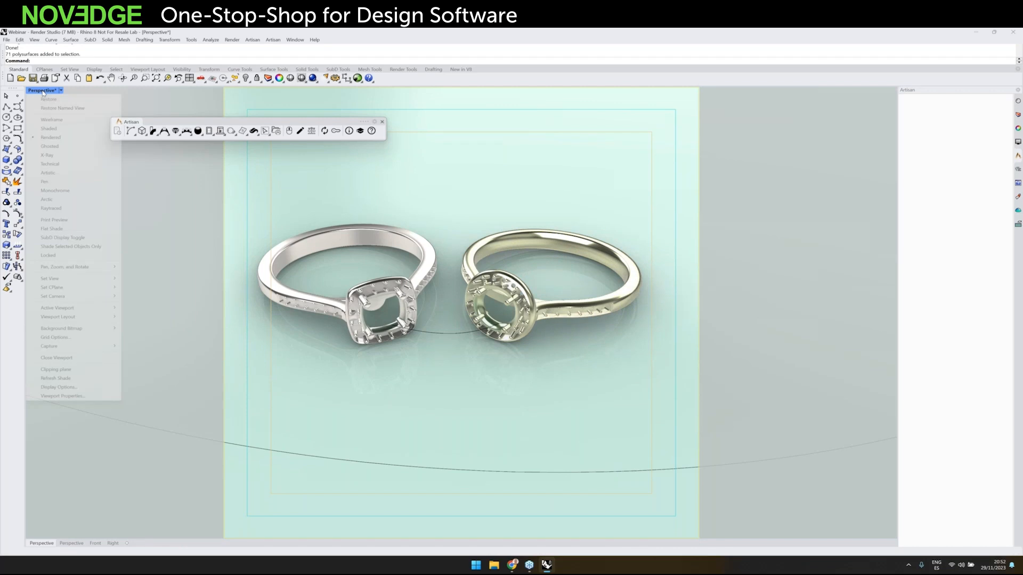
pyautogui.click(49, 128)
pyautogui.hotkey('ctrl', 'n')
pyautogui.click(629, 314)
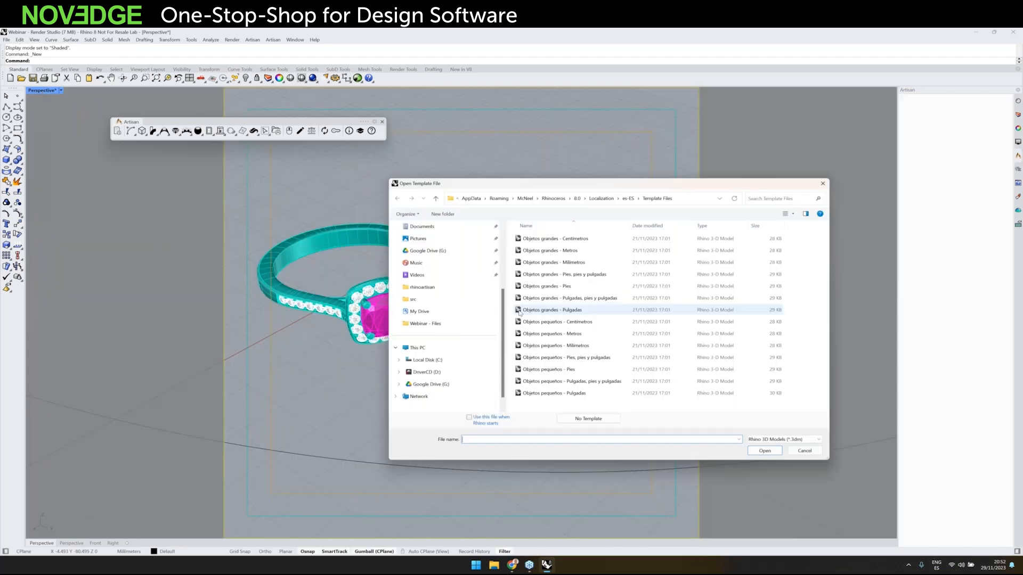
pyautogui.click(602, 421)
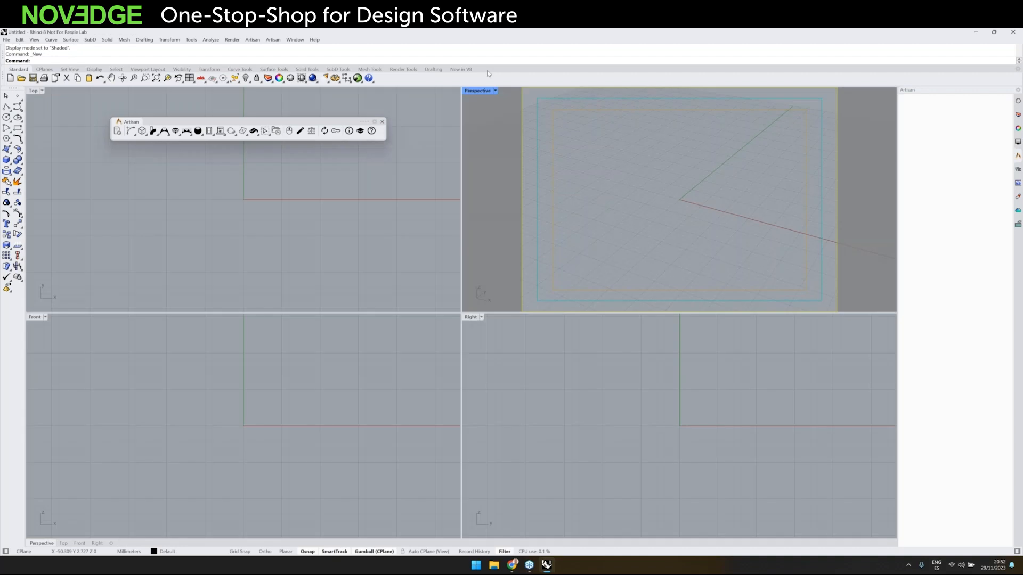
# Step: Start a Classic ring in a maximized Perspective view and raise its profile's upper handle to thicken the band
pyautogui.doubleClick(478, 91)
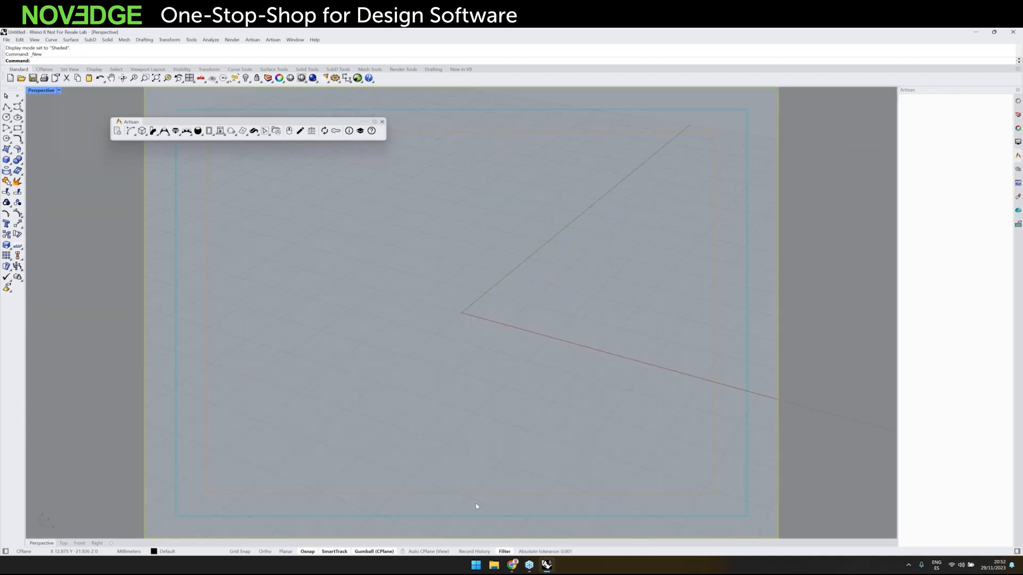
pyautogui.click(164, 131)
pyautogui.click(175, 144)
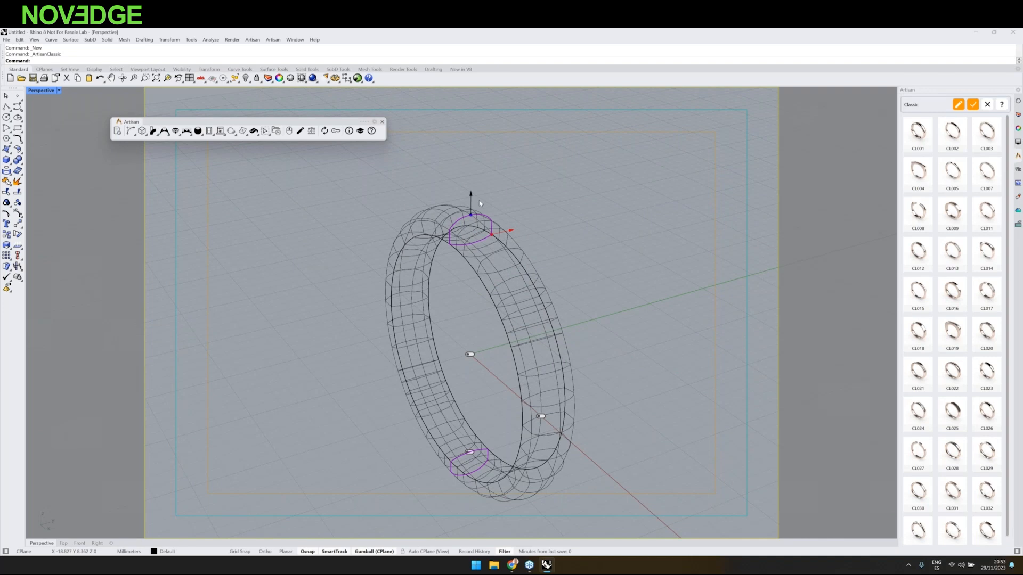
pyautogui.moveTo(470, 195); pyautogui.dragTo(470, 179)
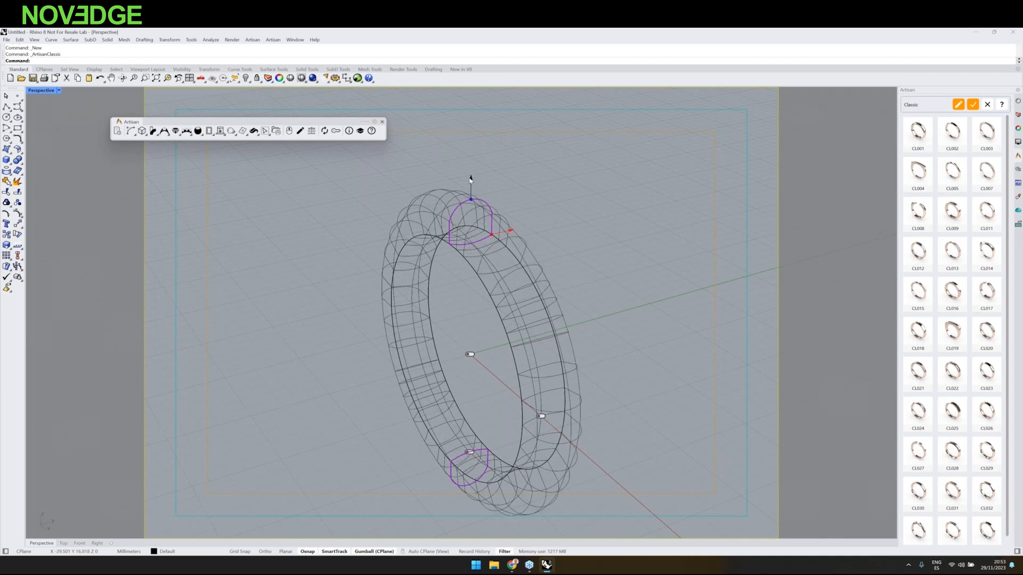
# Step: Set the Perspective view to Shaded display and turn it to show the Classic band at an angle
pyautogui.click(59, 90)
pyautogui.click(48, 128)
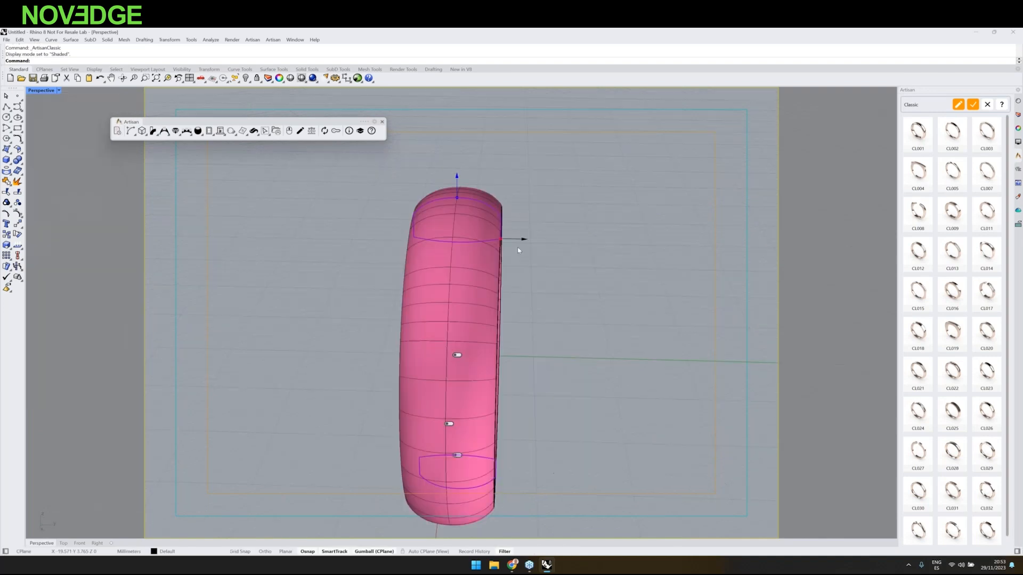
pyautogui.moveTo(518, 250); pyautogui.dragTo(633, 269, button='right')
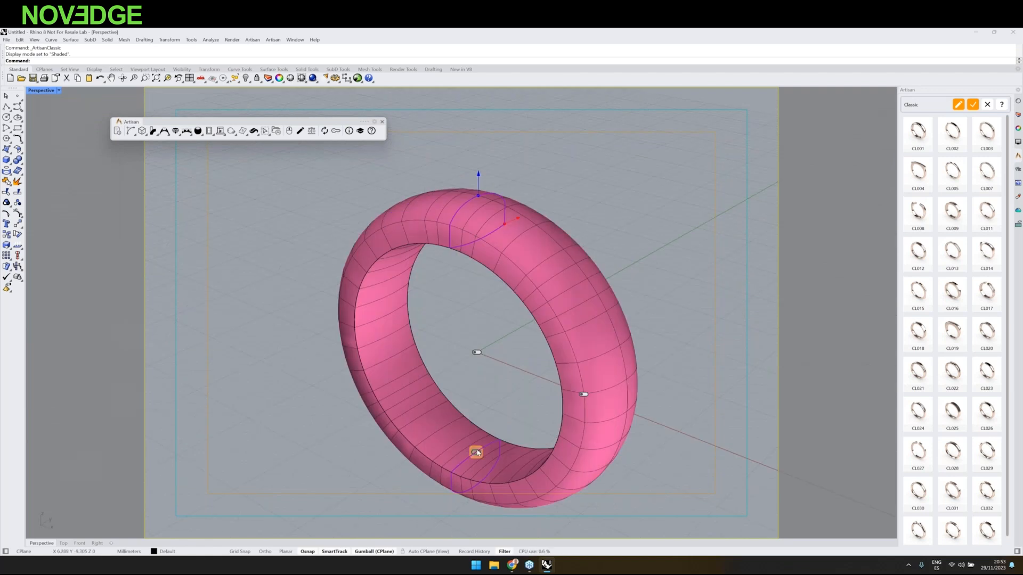
# Step: Activate the band's lower profile for separate editing and slightly widen the band with the profile side handles
pyautogui.click(477, 453)
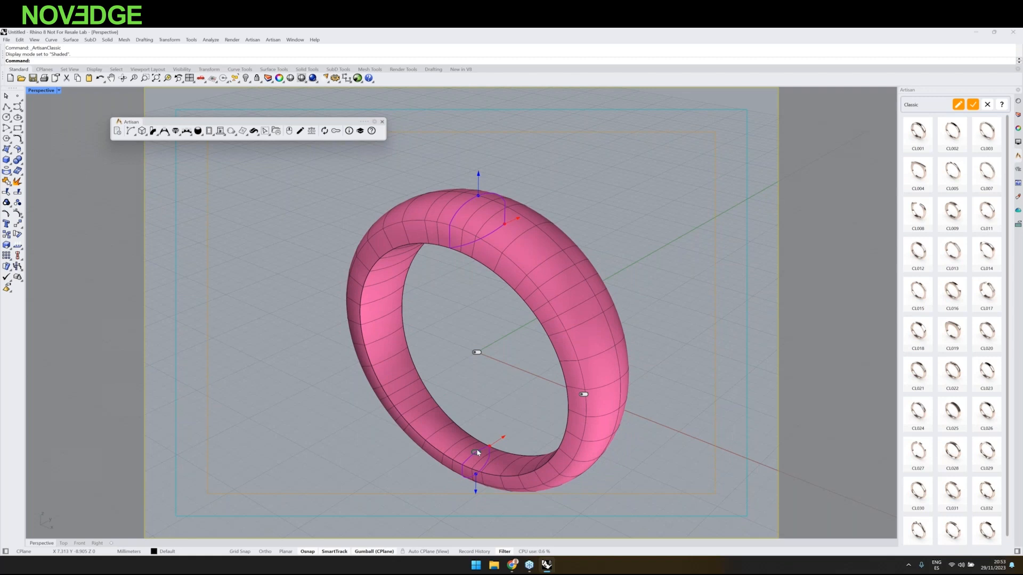
pyautogui.moveTo(478, 454); pyautogui.dragTo(507, 438)
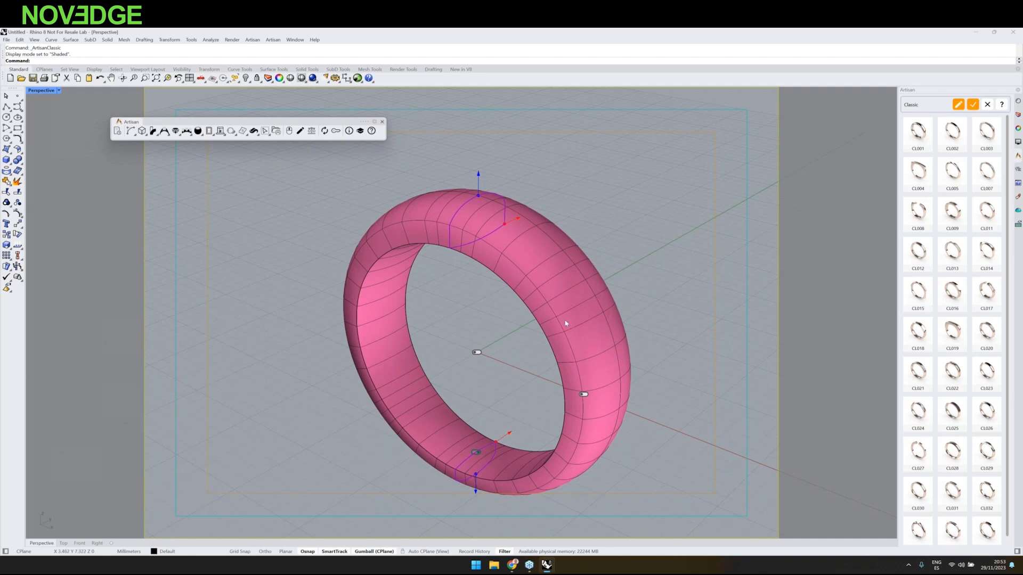
pyautogui.scroll(-2, 563, 323)
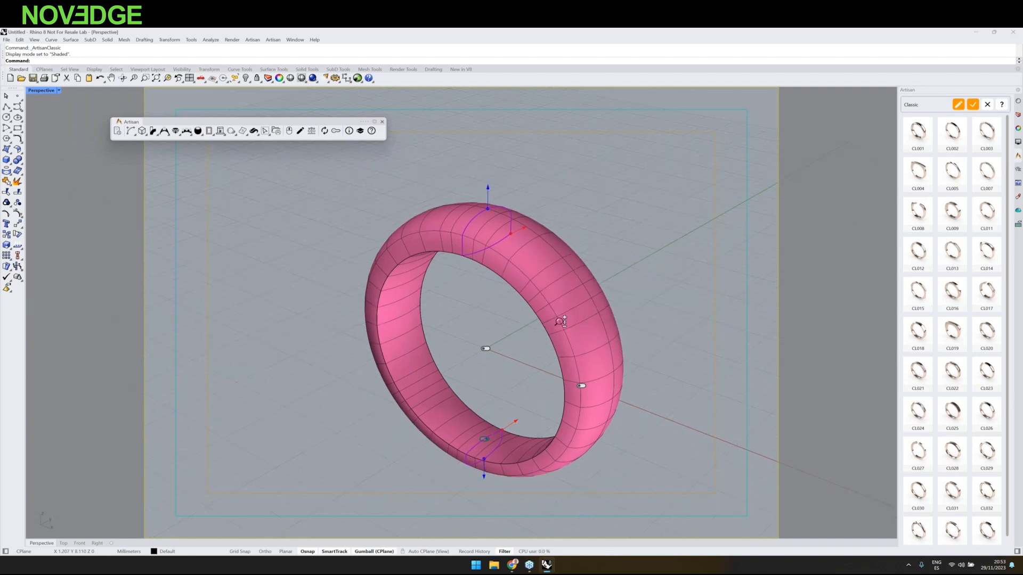
pyautogui.moveTo(560, 322); pyautogui.dragTo(523, 228, button='right')
pyautogui.moveTo(524, 228); pyautogui.dragTo(549, 259)
# Step: Load the CL013 preset in the Classic ring builder and accept the ring
pyautogui.click(956, 247)
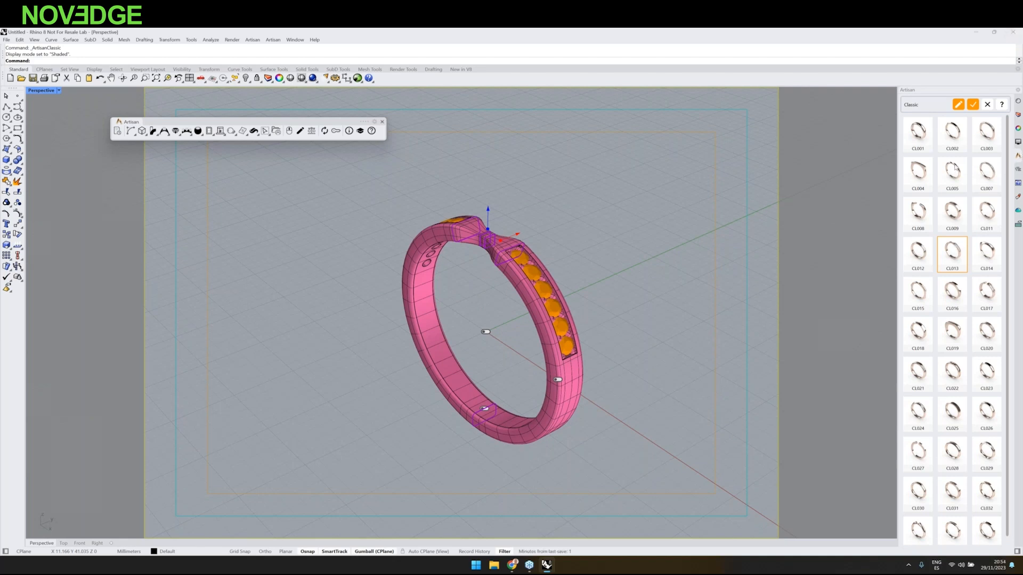
pyautogui.click(973, 104)
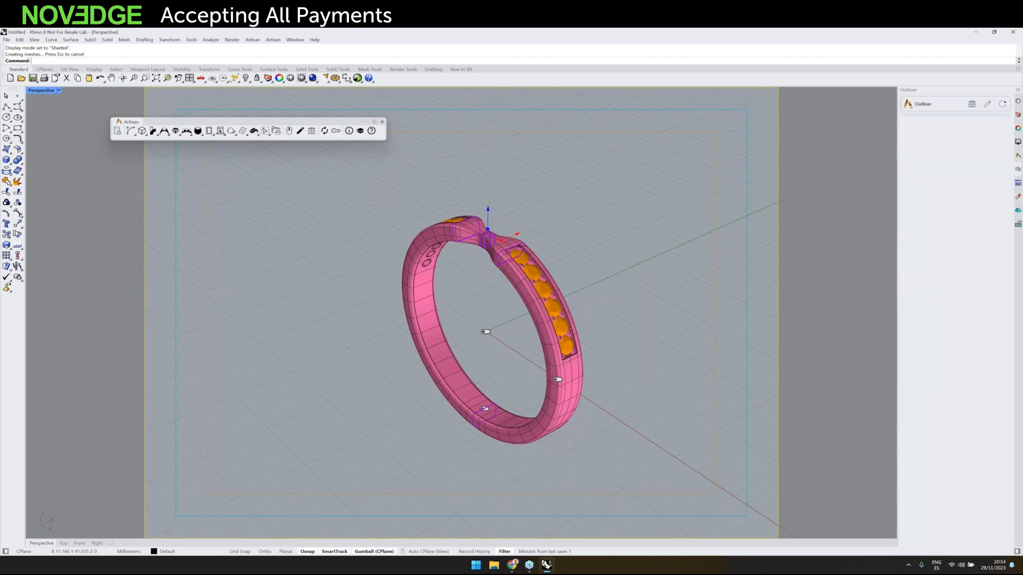
pyautogui.moveTo(603, 239); pyautogui.dragTo(632, 274)
pyautogui.click(503, 274)
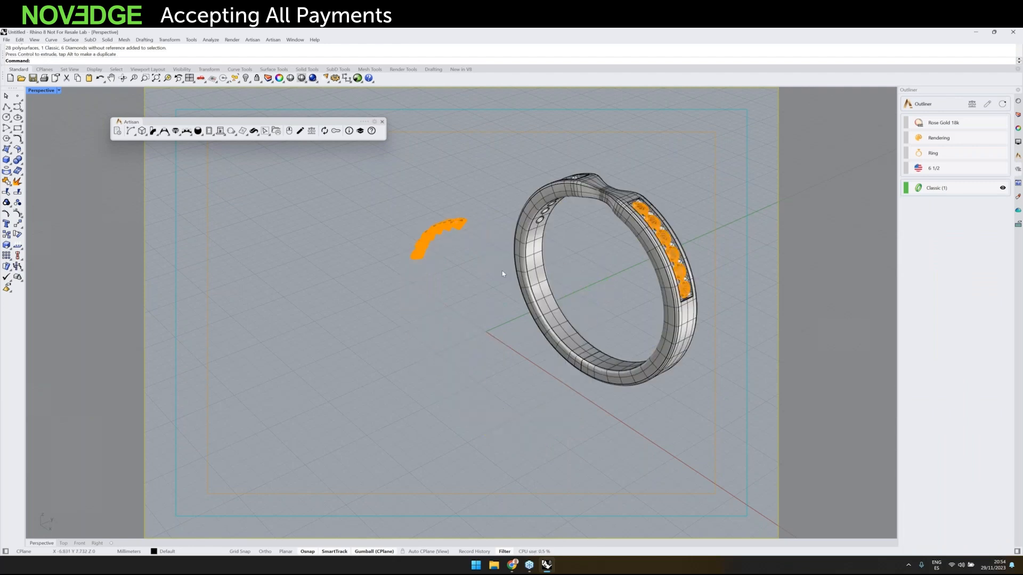
pyautogui.hotkey('ctrl', 'z')
# Step: Select the whole ring with all its gems, move it away from the origin, and deselect it
pyautogui.click(474, 329)
pyautogui.moveTo(473, 330); pyautogui.dragTo(553, 264)
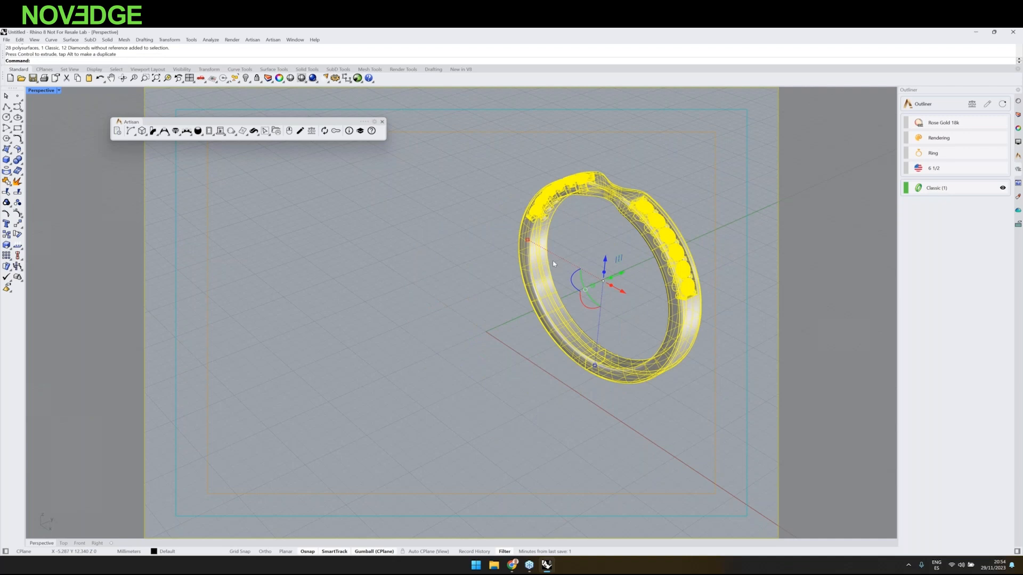
pyautogui.click(489, 300)
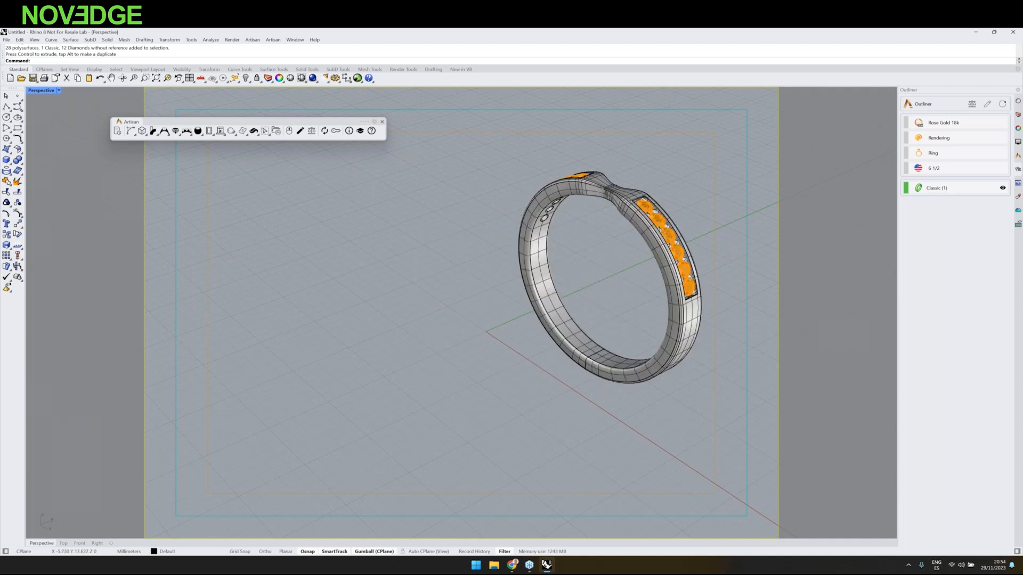
# Step: Draw a small solid sphere by center and radius on the construction plane beside the ring
pyautogui.keyDown('shift'); pyautogui.moveTo(548, 272); pyautogui.dragTo(500, 315, button='right'); pyautogui.keyUp('shift')
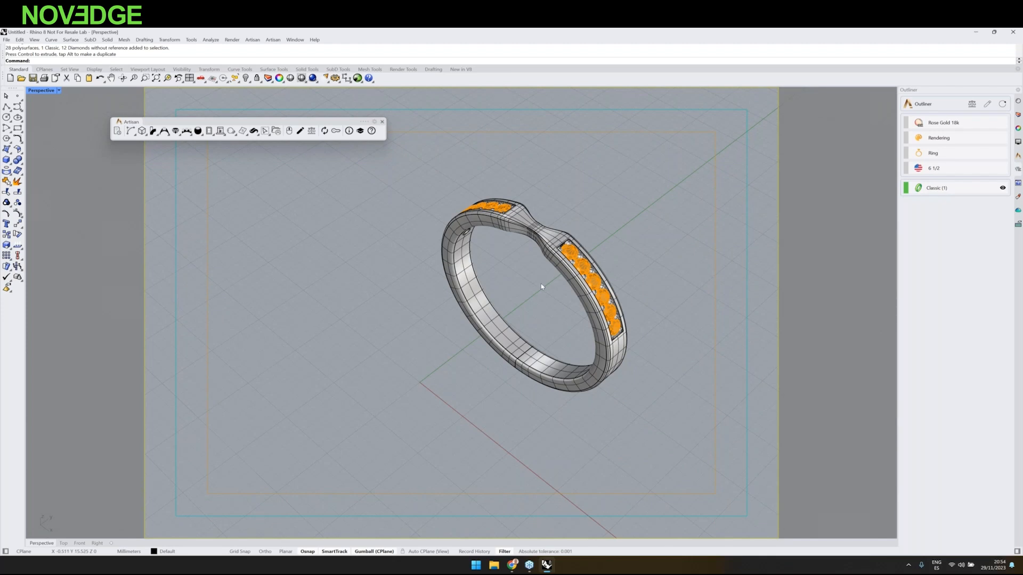
pyautogui.moveTo(541, 283)
pyautogui.mouseDown(button='right')
pyautogui.moveTo(551, 266)
pyautogui.moveTo(547, 277)
pyautogui.mouseUp(button='right')
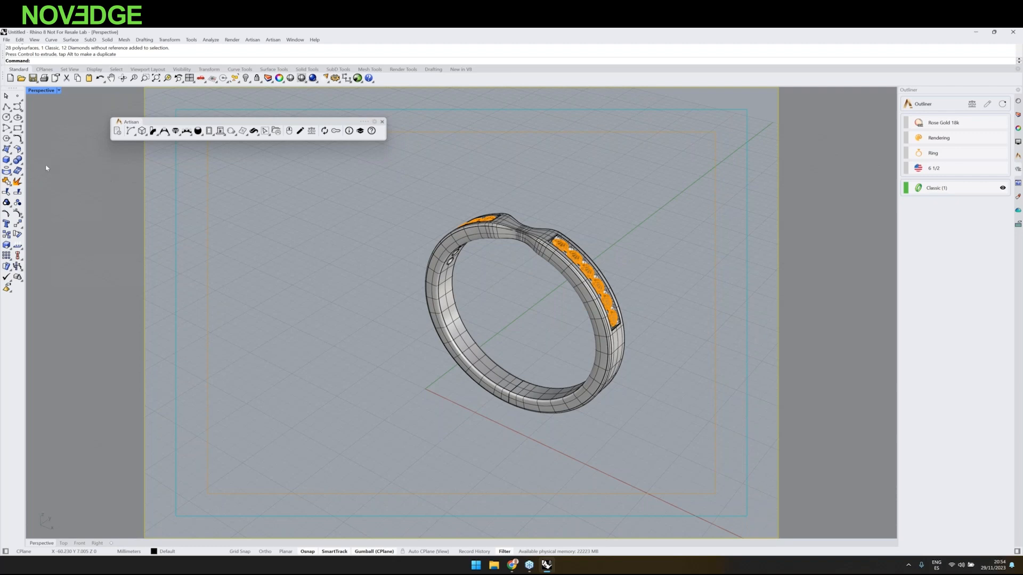
pyautogui.click(6, 159)
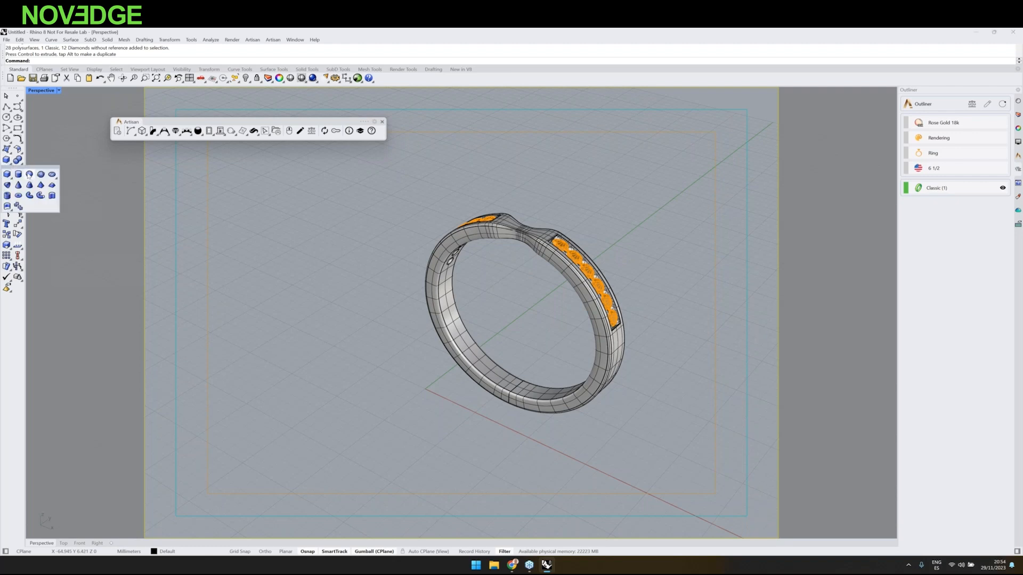
pyautogui.click(29, 175)
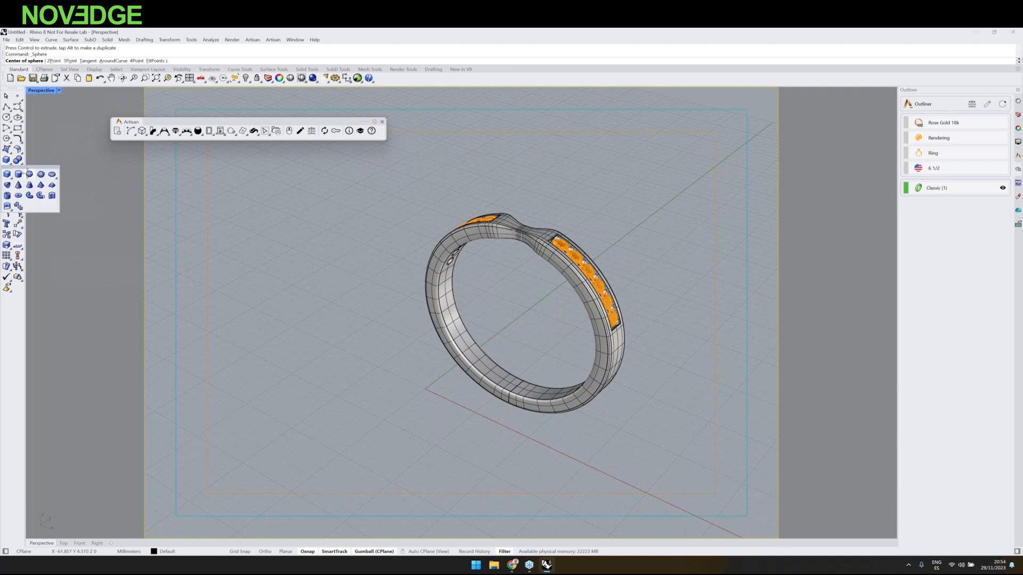
pyautogui.click(363, 324)
pyautogui.click(374, 341)
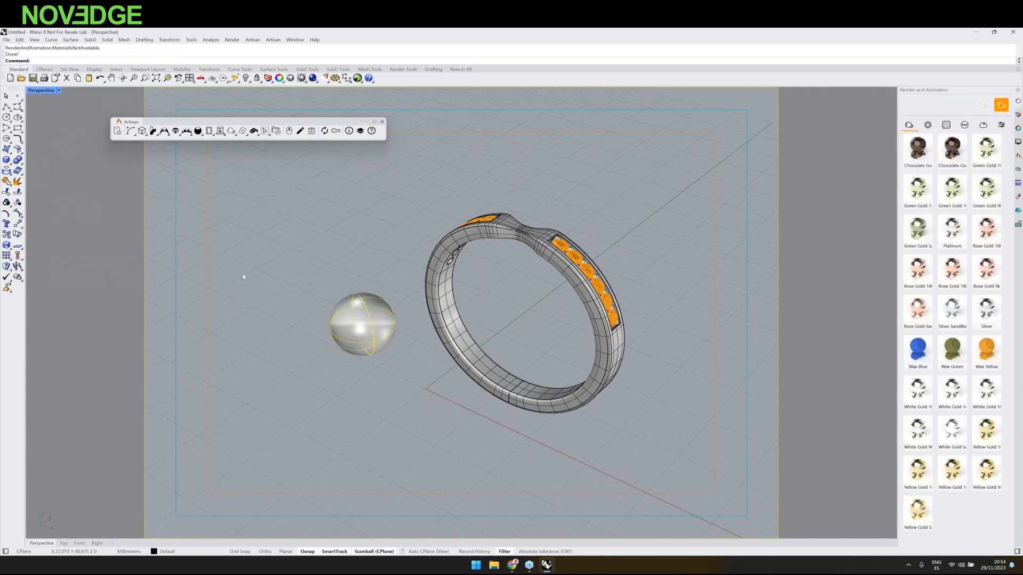
# Step: Deselect the sphere, set the Perspective view to Rendered display, and open the ground materials library
pyautogui.press('Escape')
pyautogui.rightClick(37, 92)
pyautogui.click(56, 128)
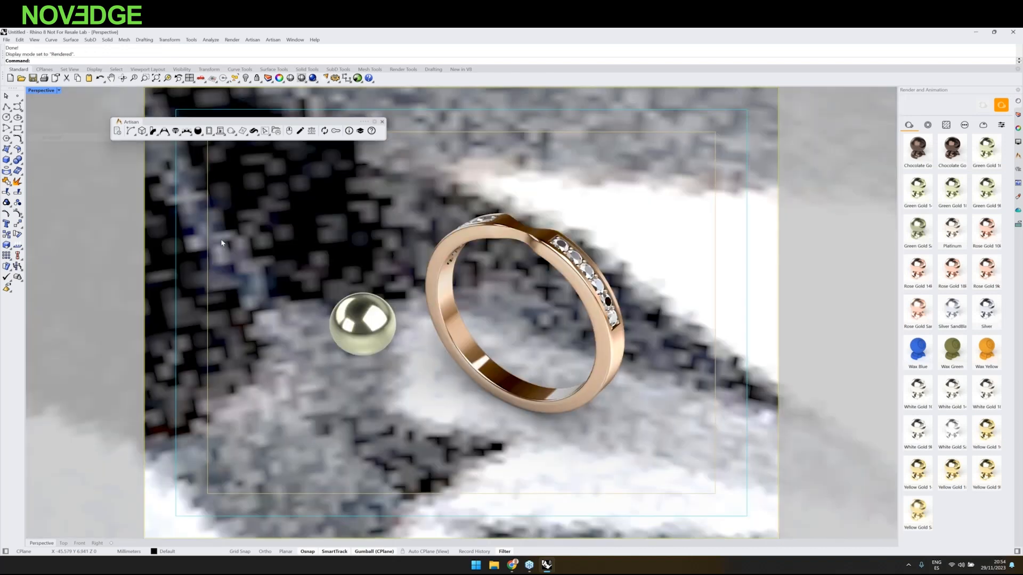
pyautogui.moveTo(341, 266); pyautogui.dragTo(315, 283, button='right')
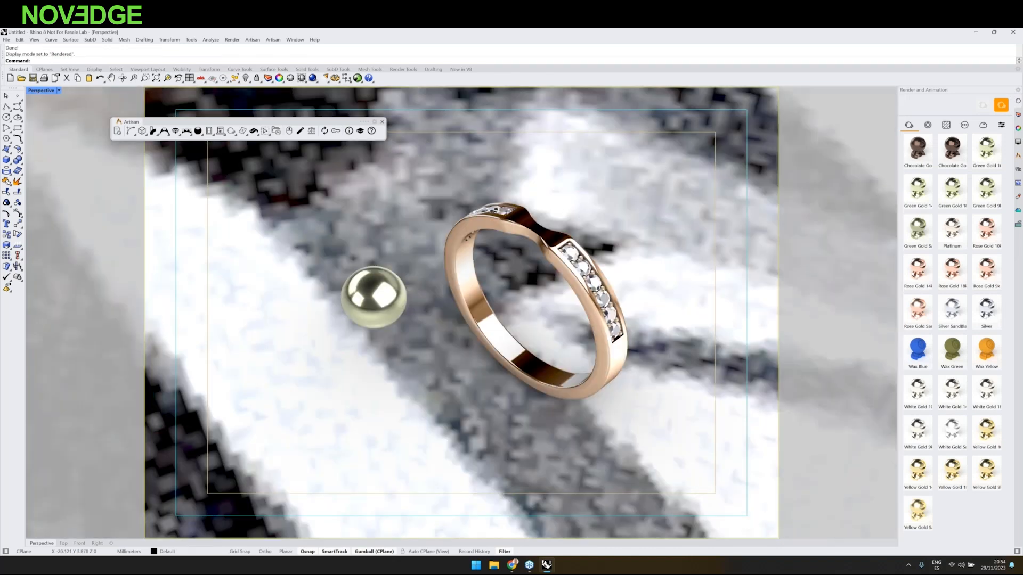
pyautogui.click(946, 124)
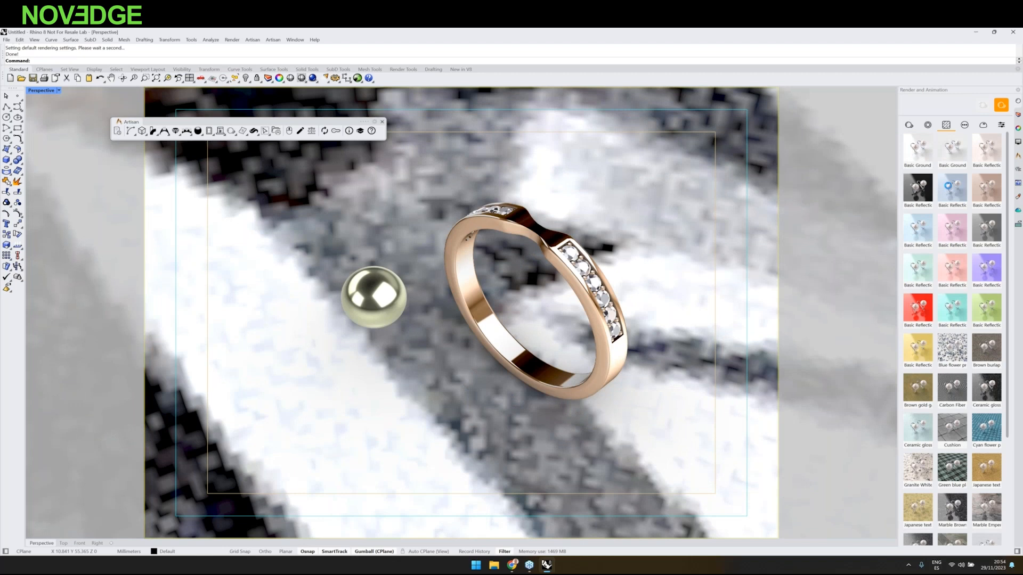